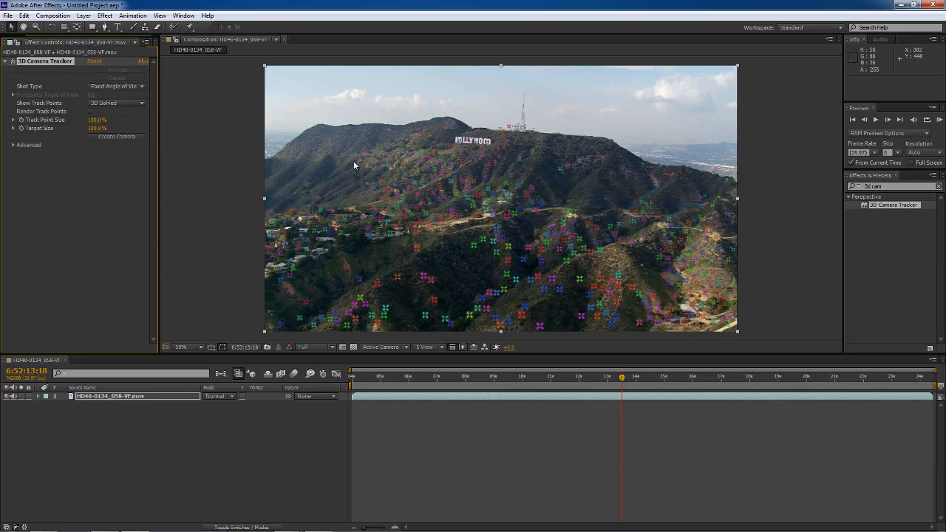
Create a solid and camera from three track points on the Hollywood sign's letters at 6:52:23:08.
drag(502, 378, 605, 378)
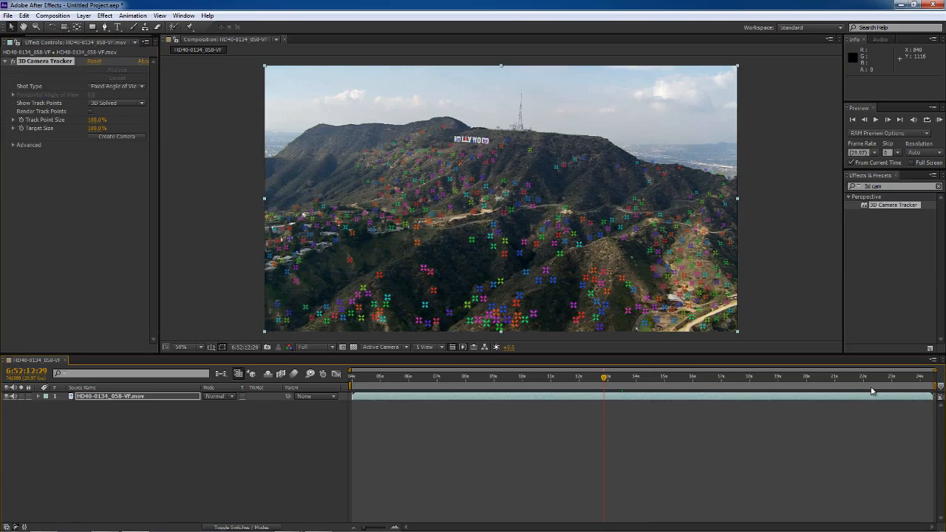
click(898, 379)
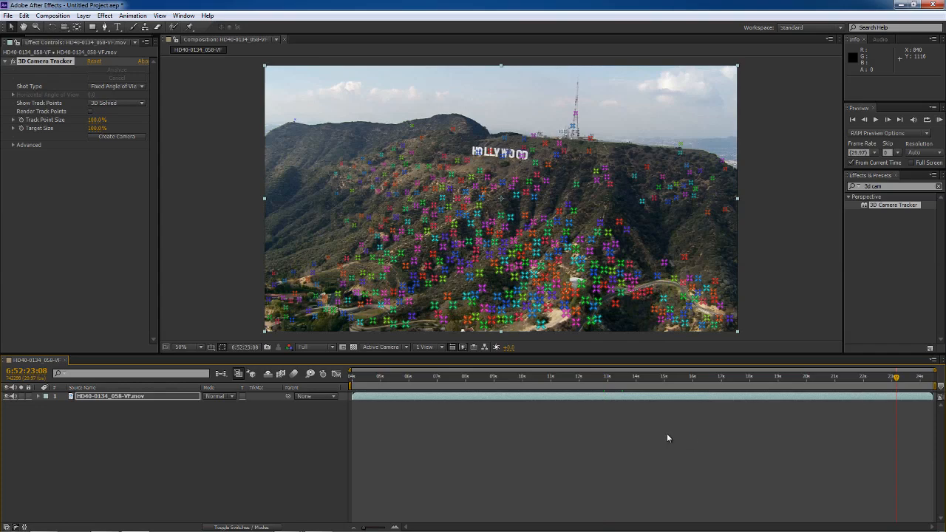
scroll(479, 173, up, 2)
middle_drag(482, 162, 459, 238)
middle_drag(495, 143, 491, 222)
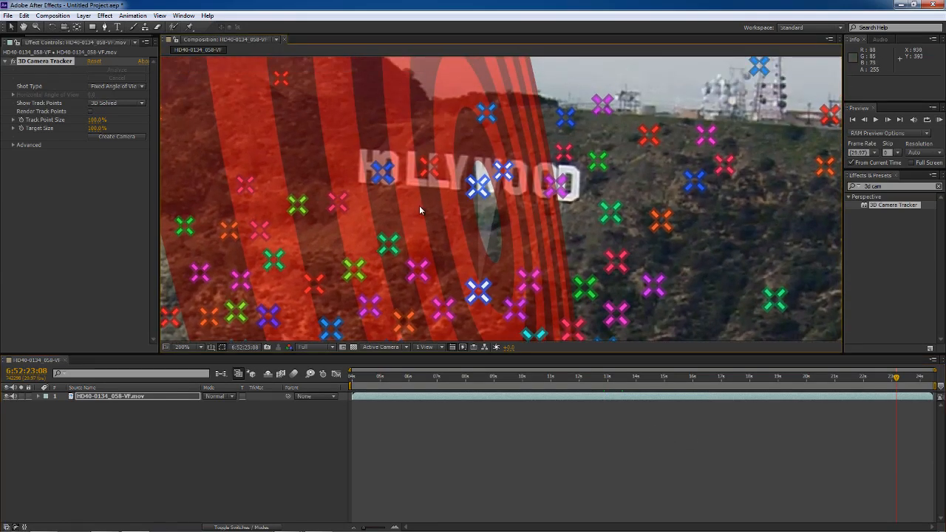
click(381, 173)
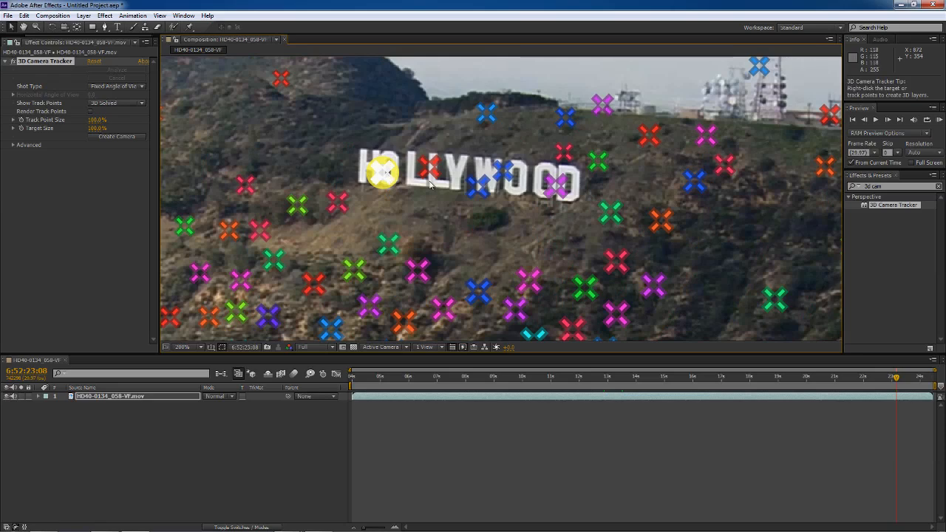
shift+click(477, 187)
shift+click(431, 169)
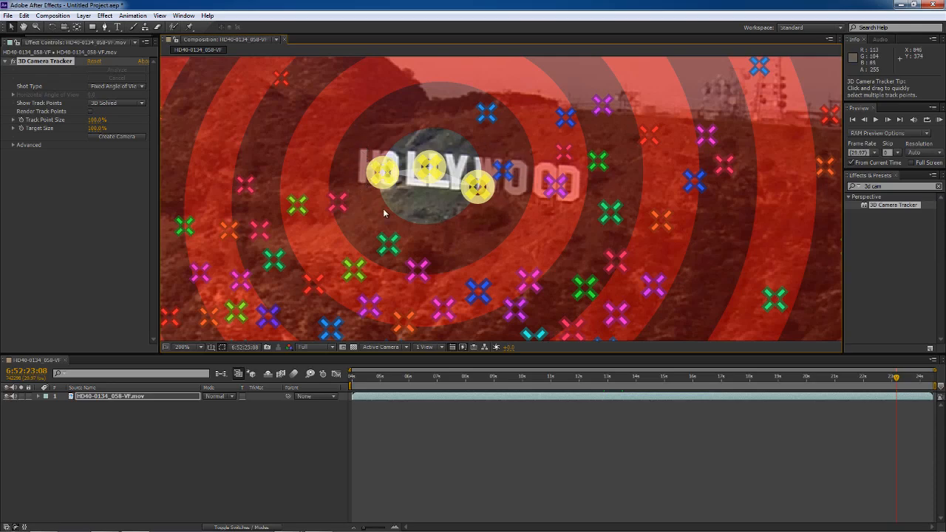
right_click(433, 174)
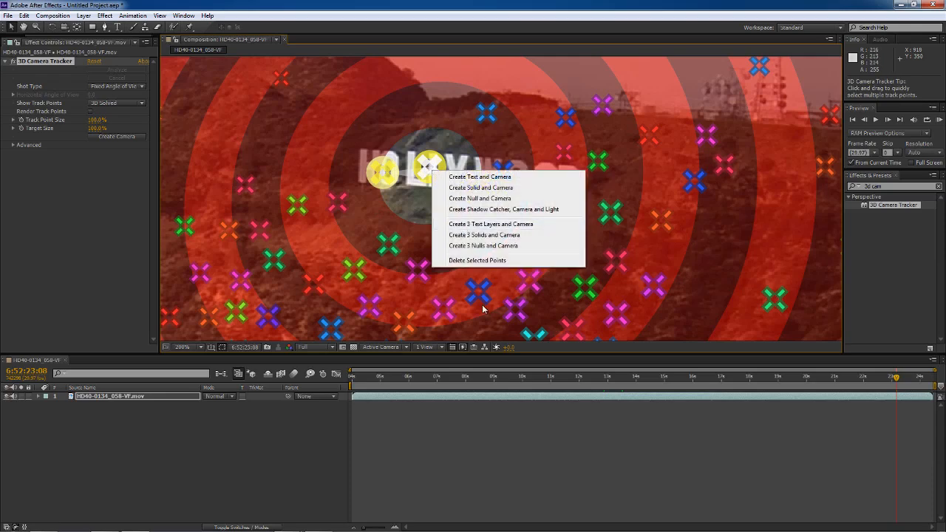
click(492, 189)
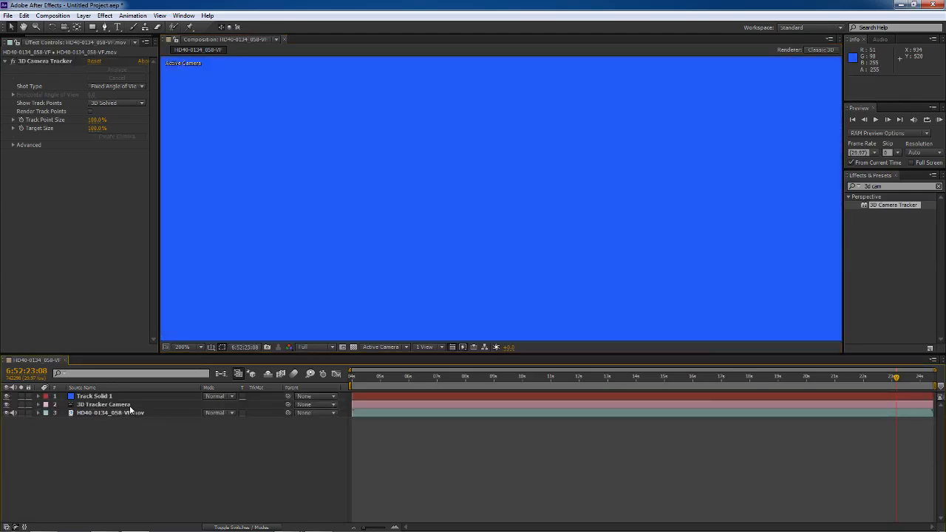
Scale the Track Solid 1 layer down to 10%.
click(130, 407)
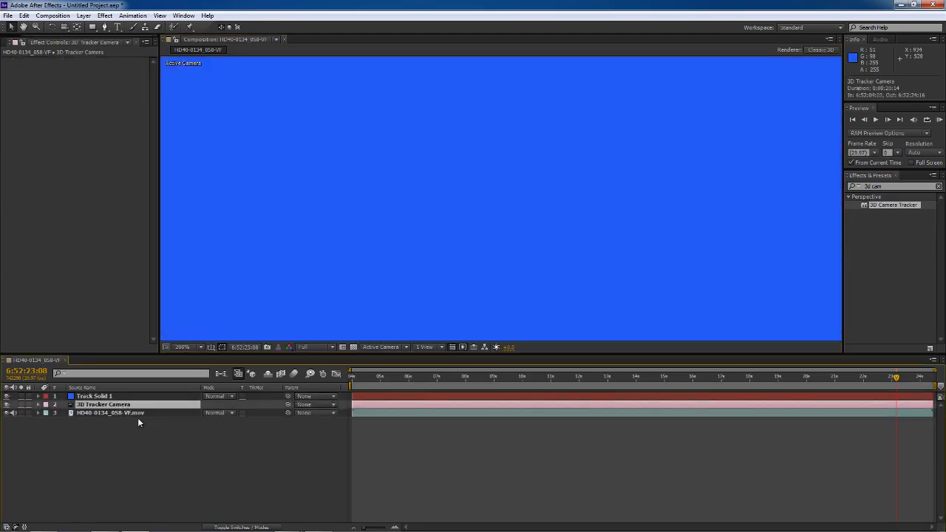
scroll(372, 293, down, 4)
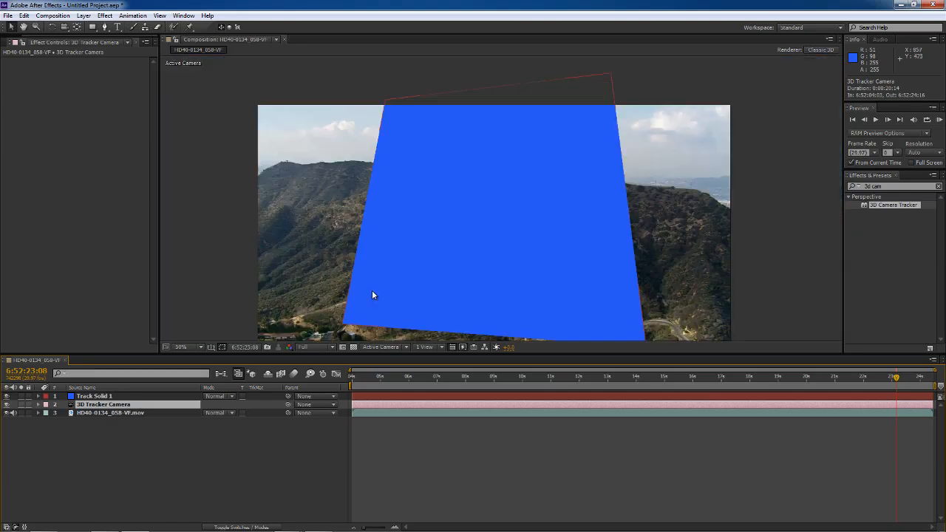
drag(374, 296, 355, 274)
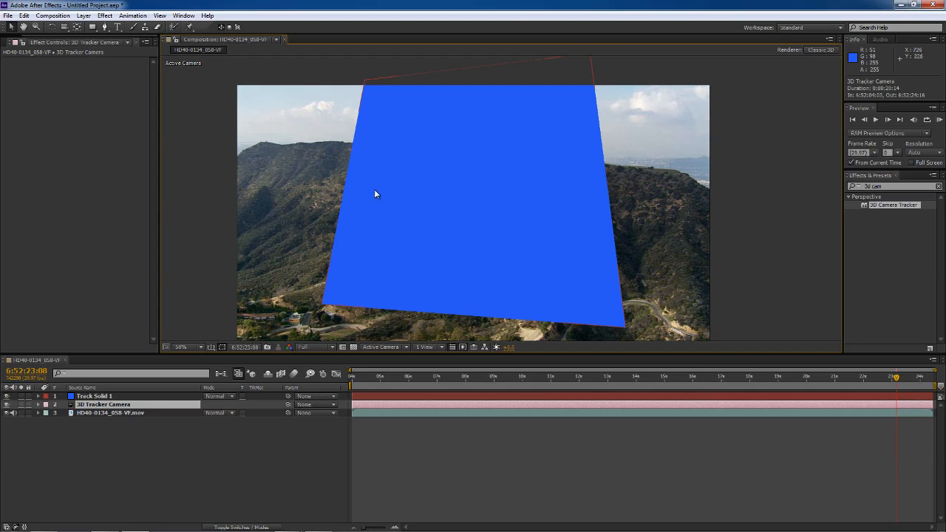
click(122, 397)
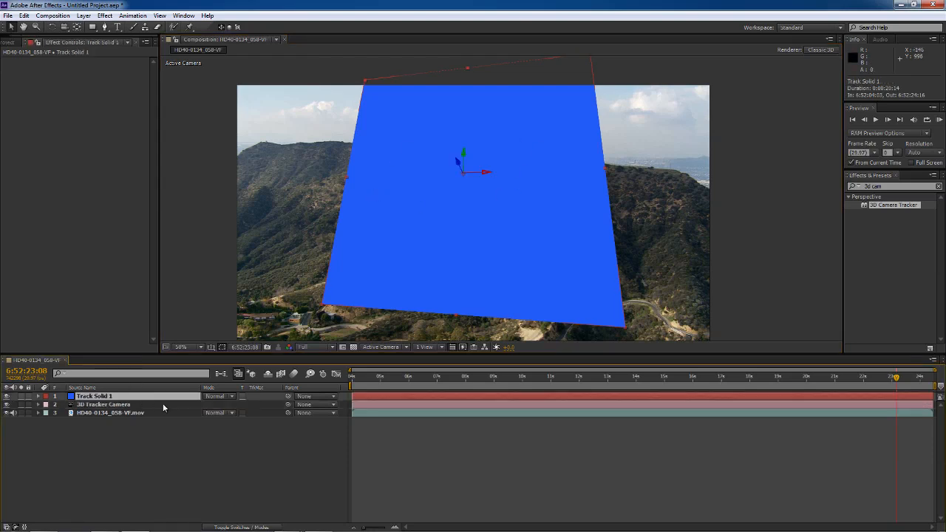
key(s)
drag(220, 405, 174, 408)
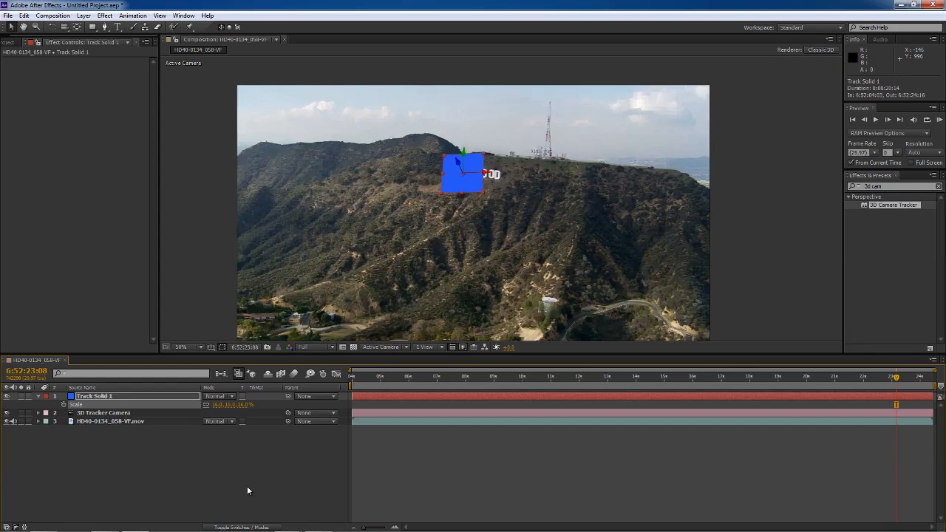
click(218, 405)
text(10)
click(238, 479)
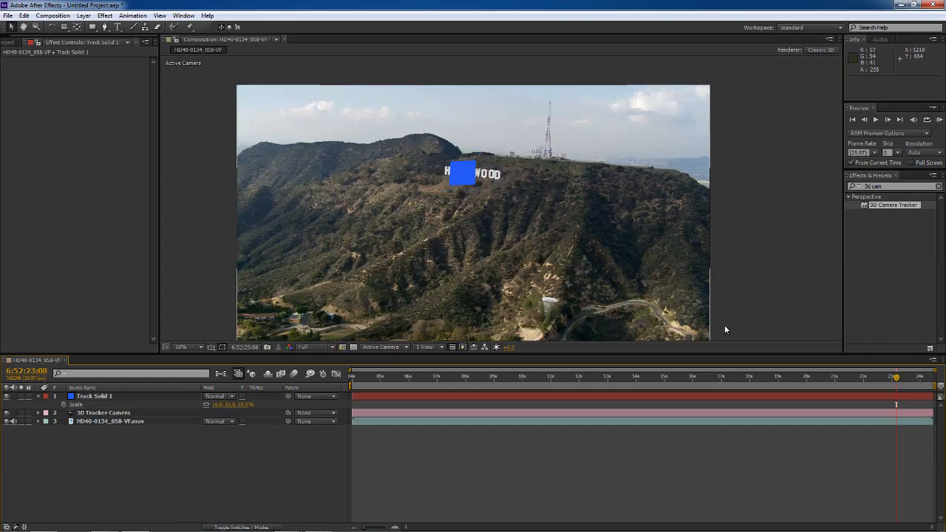
Play back the shot from 6:52:20:11 in an enlarged composition view to check how the solid sticks to the sign.
click(814, 380)
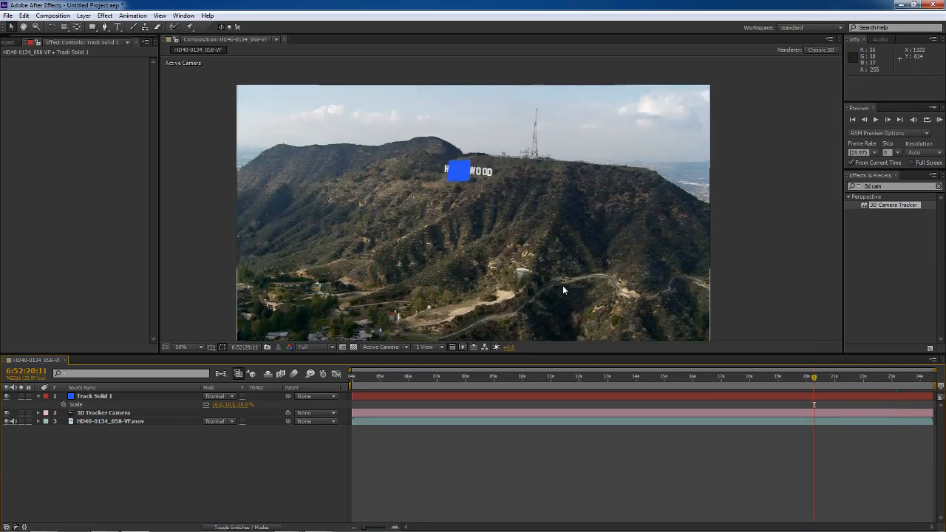
key(grave)
scroll(489, 336, up, 1)
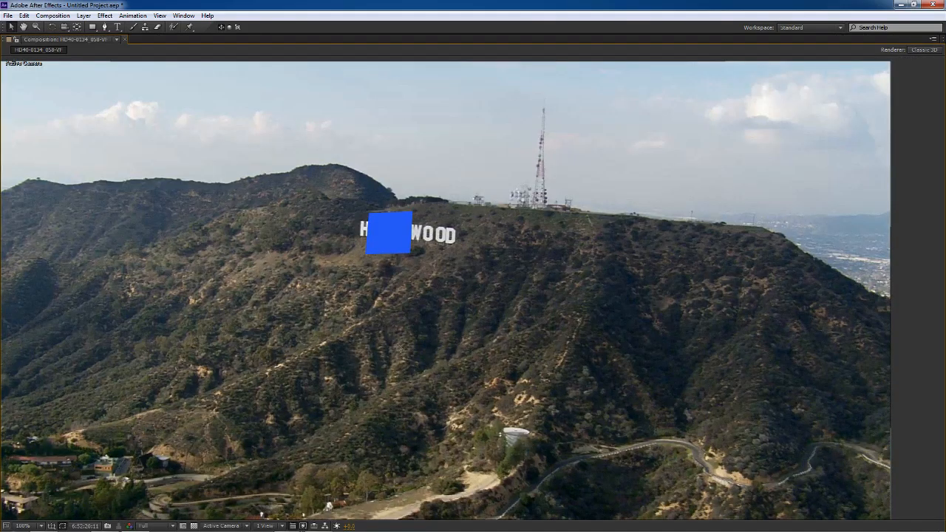
key(space)
scroll(404, 258, down, 4)
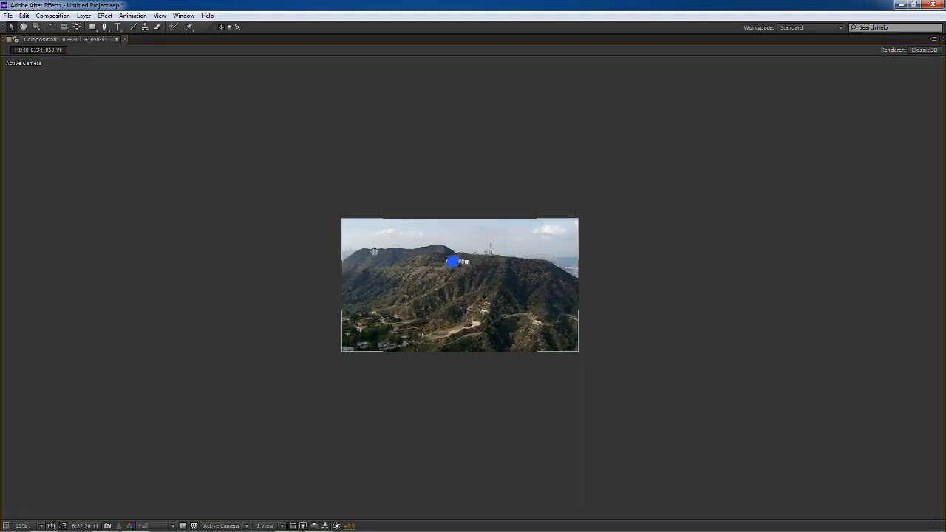
scroll(371, 255, up, 2)
key(grave)
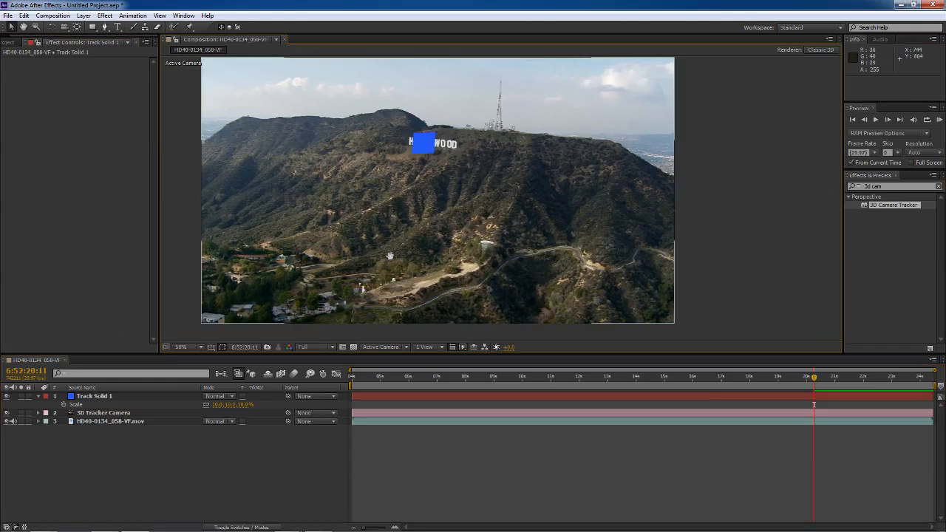
middle_drag(414, 265, 417, 264)
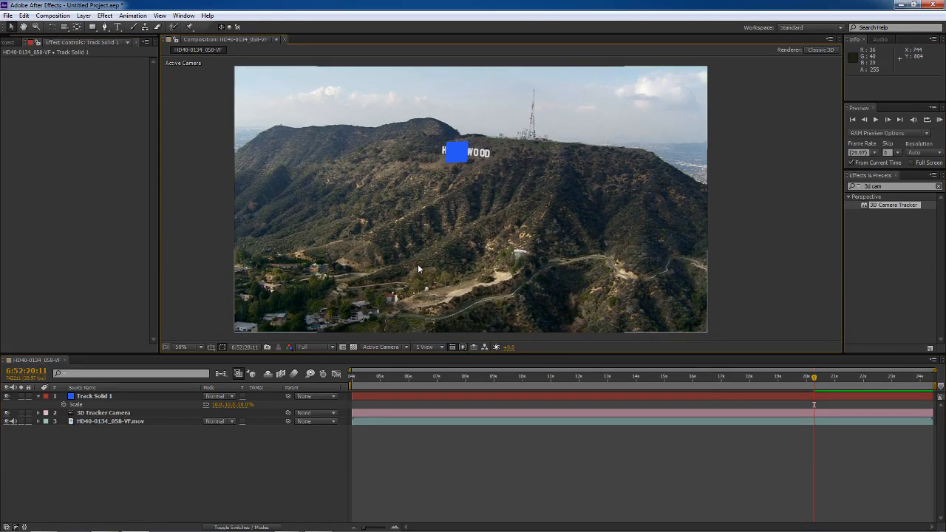
Set the 3D Camera Tracker's advanced Solve Method to Typical on the HD40-0134_058-VF.mov layer.
click(109, 423)
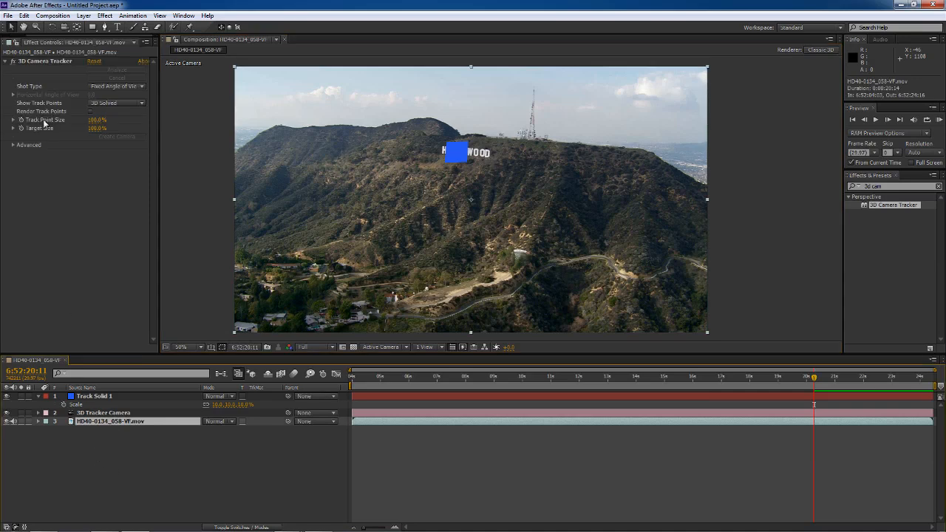
click(34, 61)
click(13, 145)
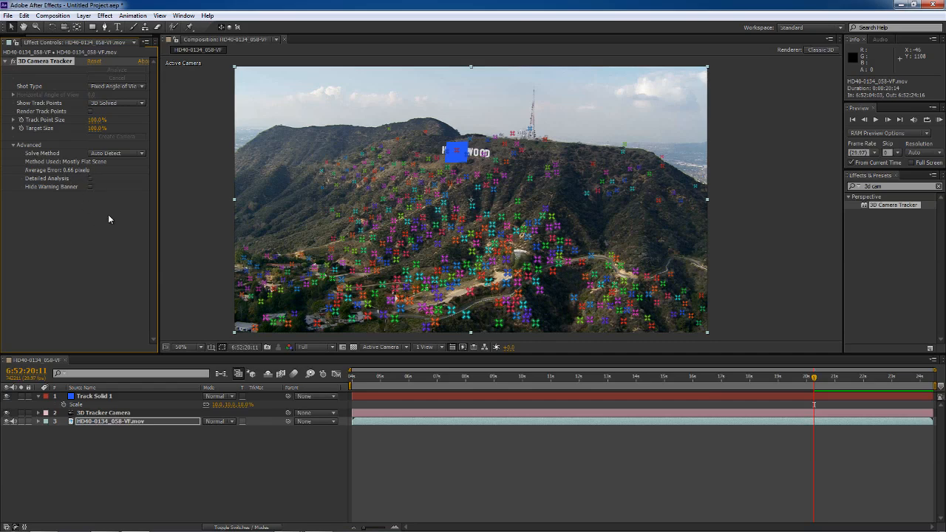
click(107, 154)
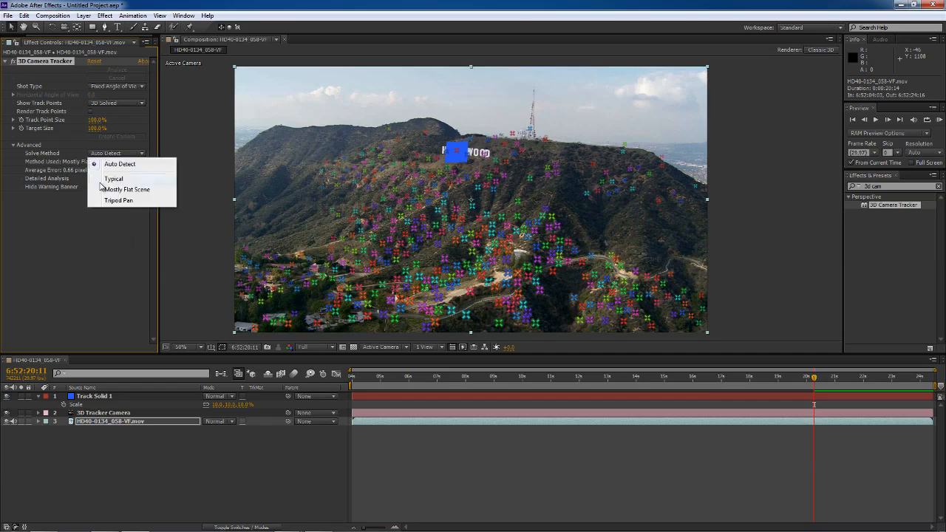
click(104, 180)
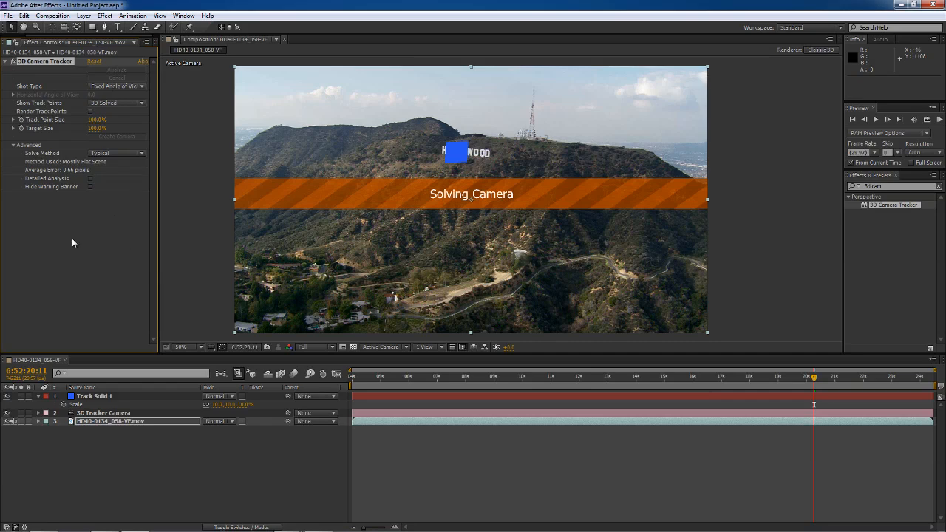
click(115, 153)
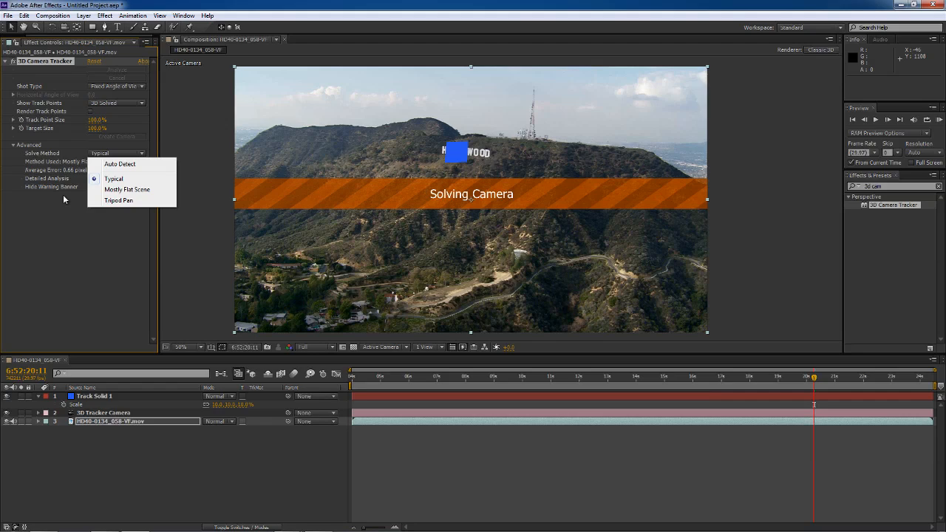
click(63, 194)
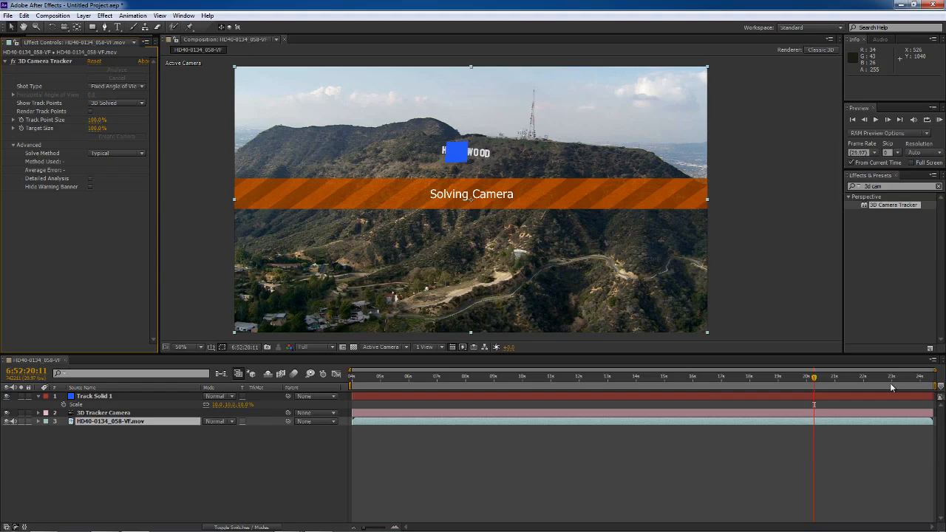
mouse_move(811, 380)
mouse_down()
mouse_move(798, 382)
mouse_move(870, 390)
mouse_move(804, 373)
mouse_up()
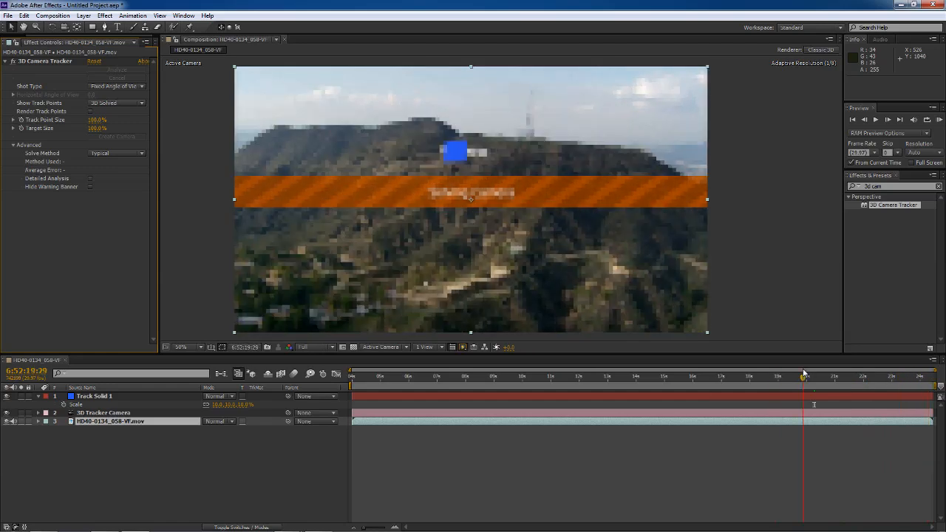
click(96, 153)
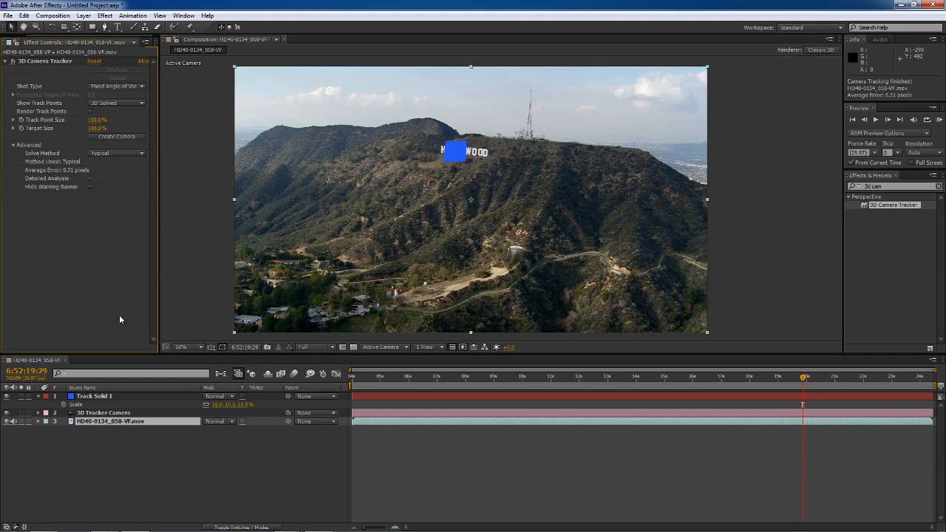
Delete the 3D Tracker Camera and Track Solid 1 layers.
click(127, 413)
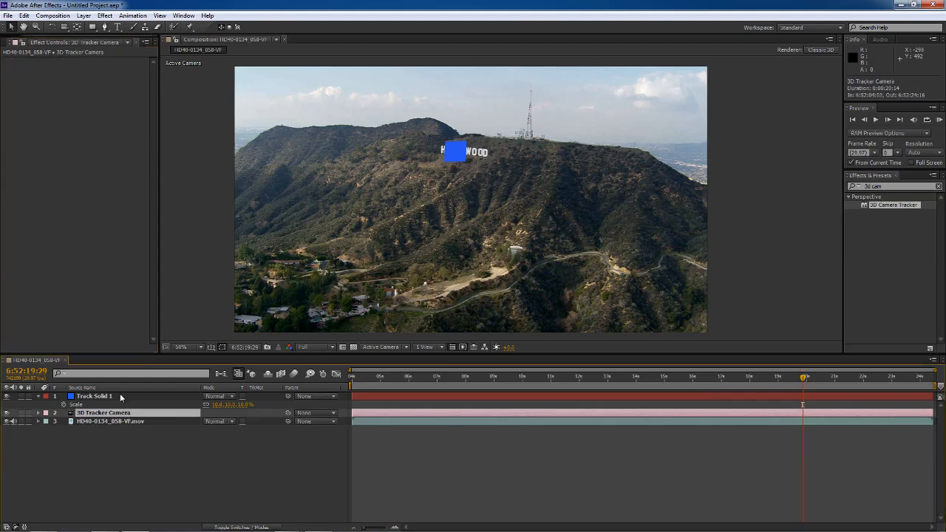
shift+click(121, 397)
key(Delete)
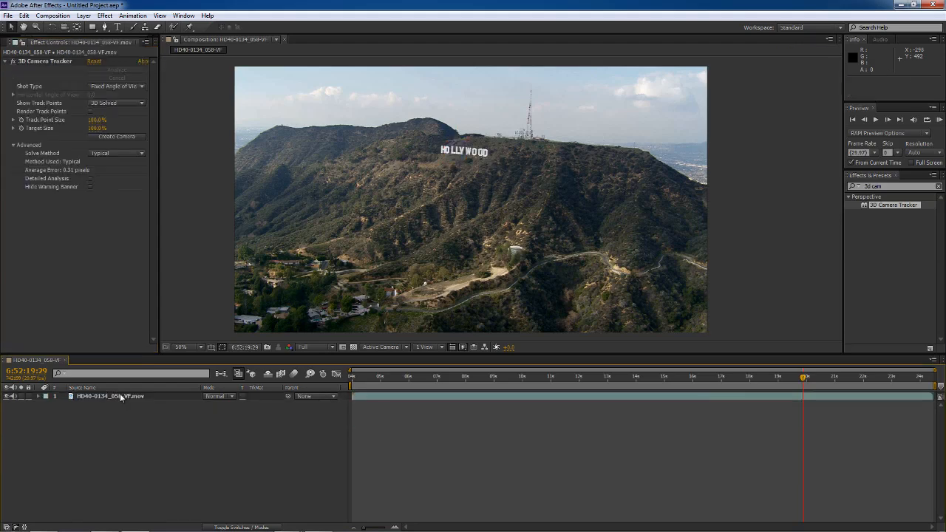
Create a solid and camera from three of the footage's track points on the Hollywood sign's letters at 6:52:22:24.
click(120, 396)
click(59, 62)
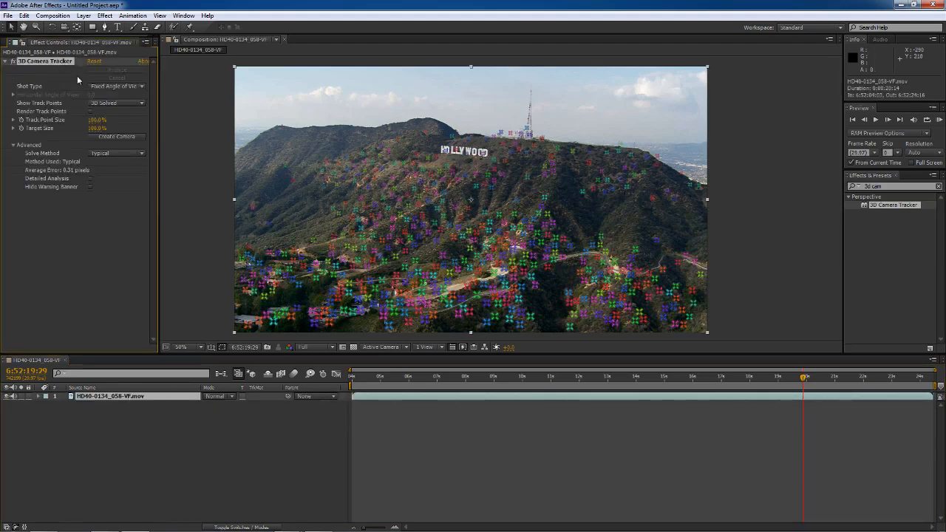
drag(861, 378, 883, 381)
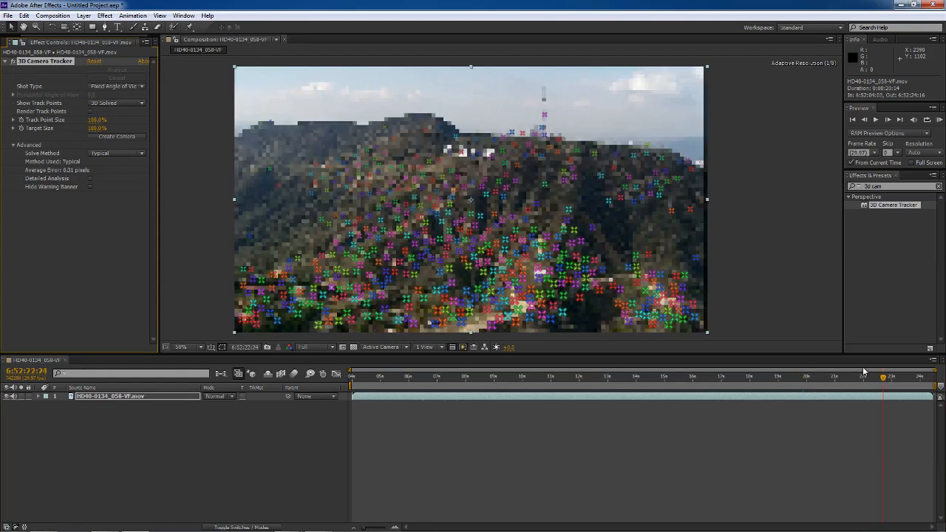
scroll(449, 146, up, 3)
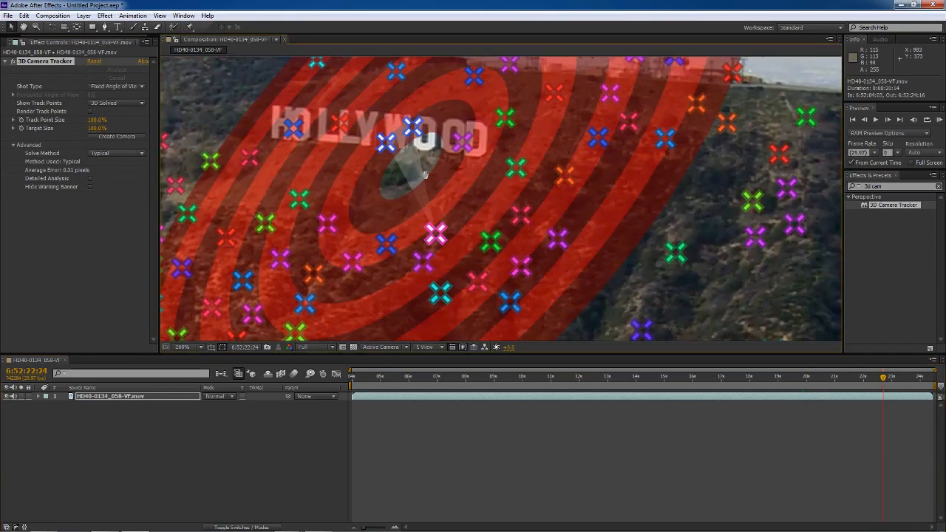
click(316, 149)
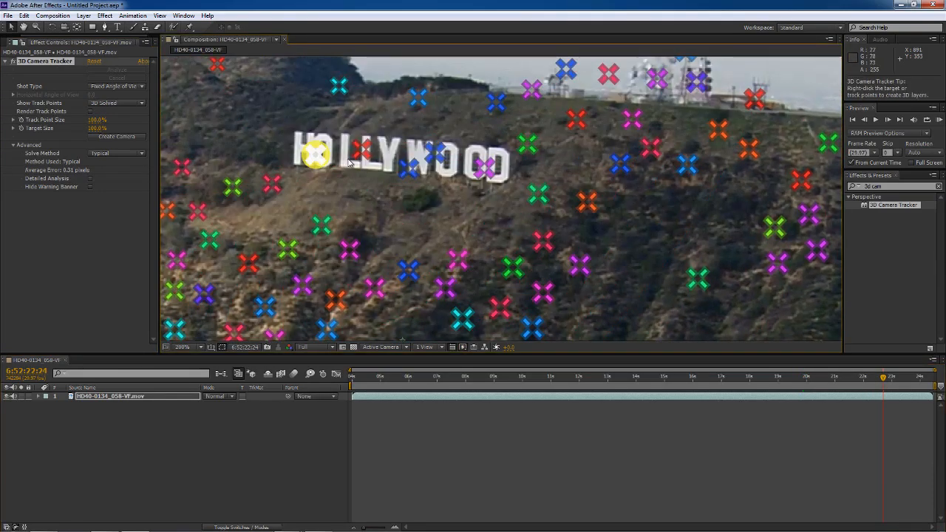
shift+click(407, 167)
shift+click(361, 150)
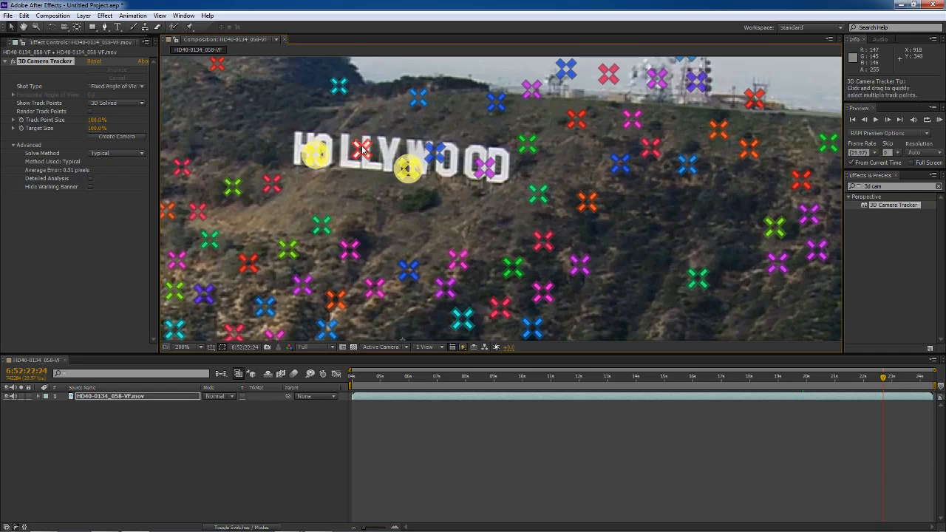
right_click(361, 149)
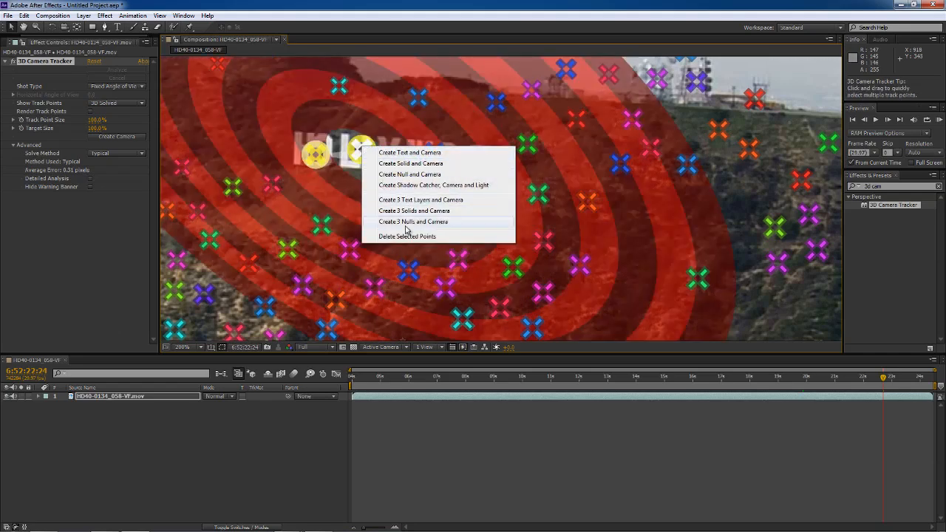
click(431, 167)
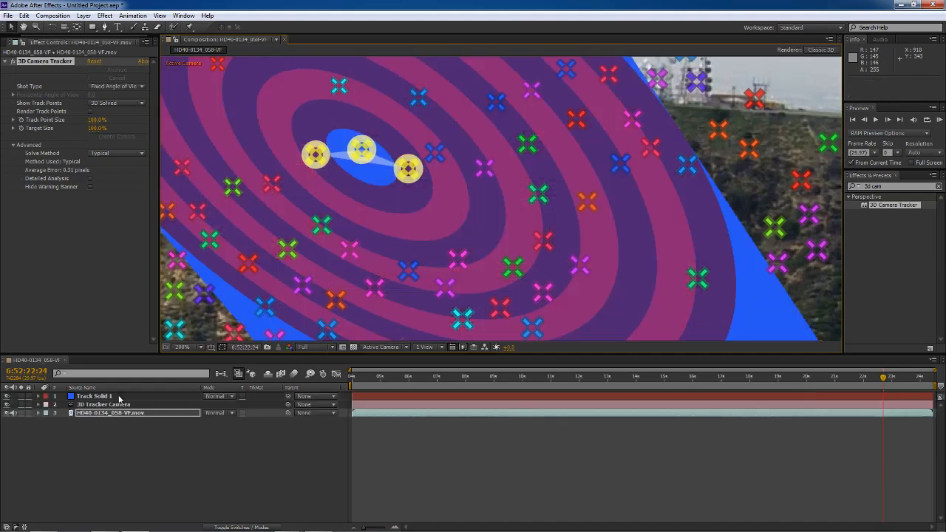
Scale the Track Solid 1 layer to 10% on all axes.
click(118, 397)
key(s)
click(234, 405)
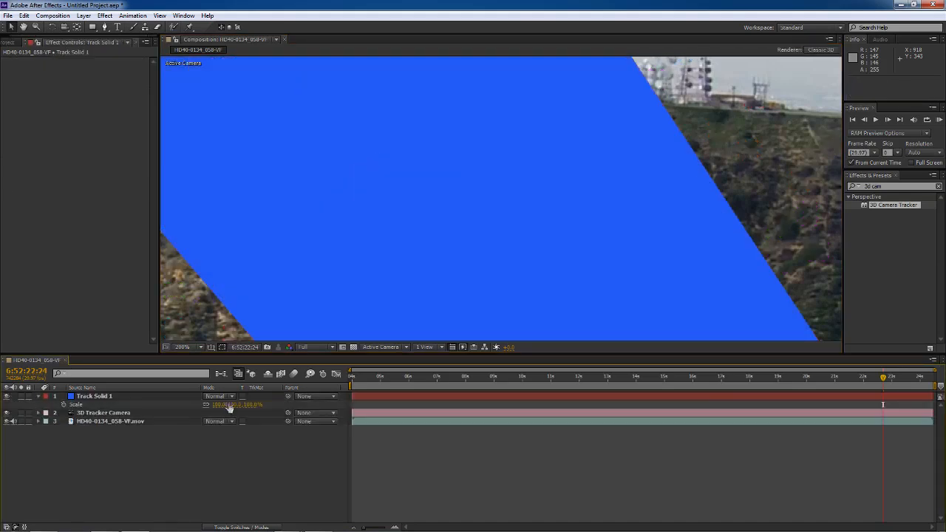
text(10)
key(Return)
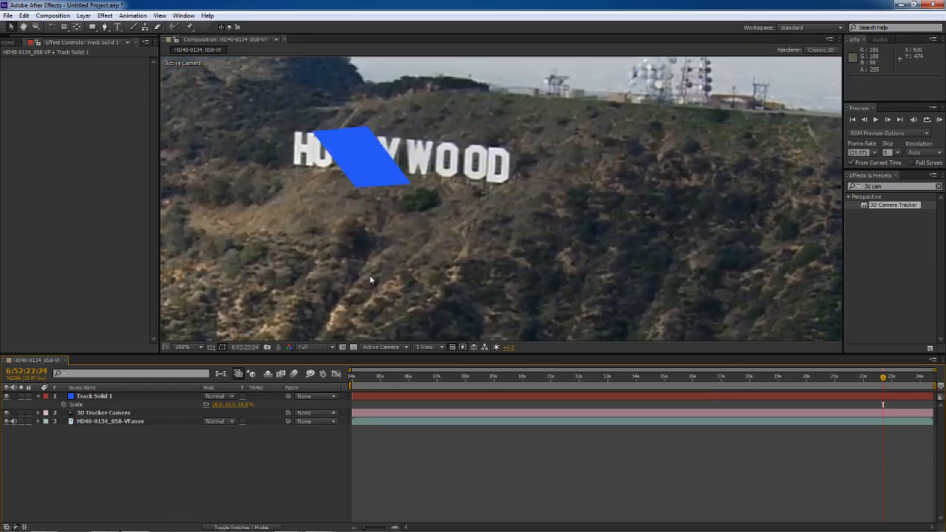
Play back the shot from 6:52:18:28 in an enlarged composition view to check how the scaled solid sticks to the sign.
scroll(370, 275, down, 2)
click(773, 377)
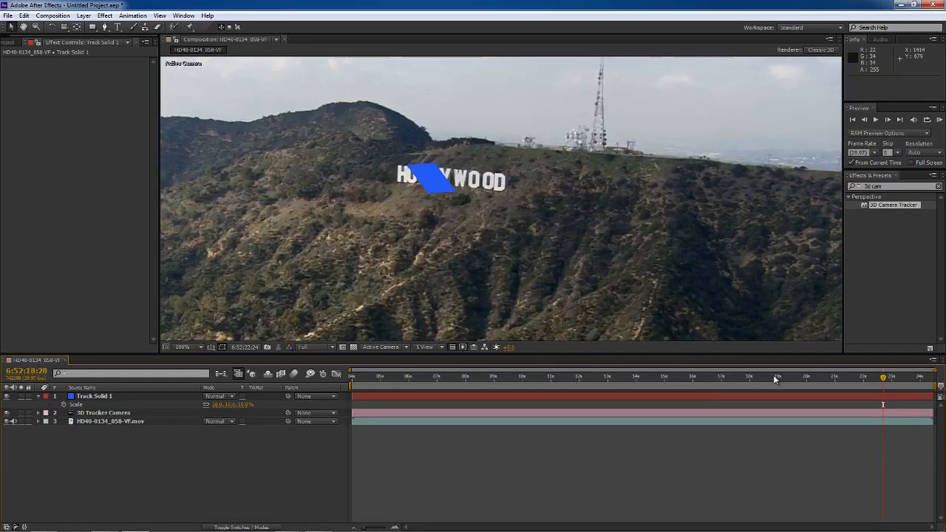
key(grave)
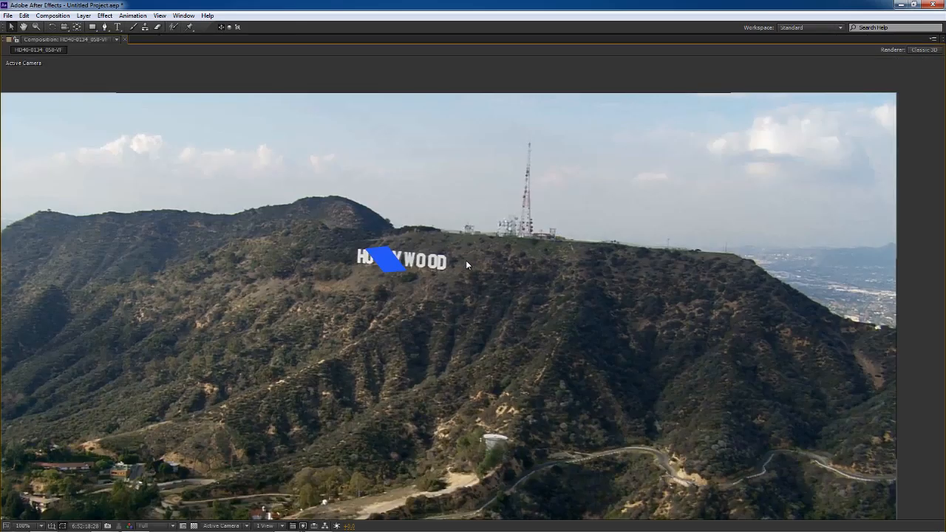
middle_drag(452, 259, 512, 193)
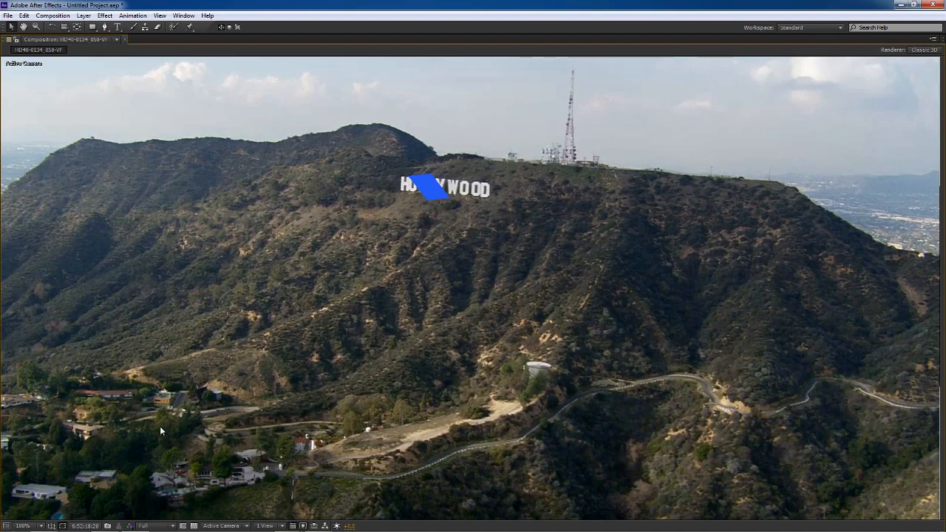
key(grave)
key(grave)
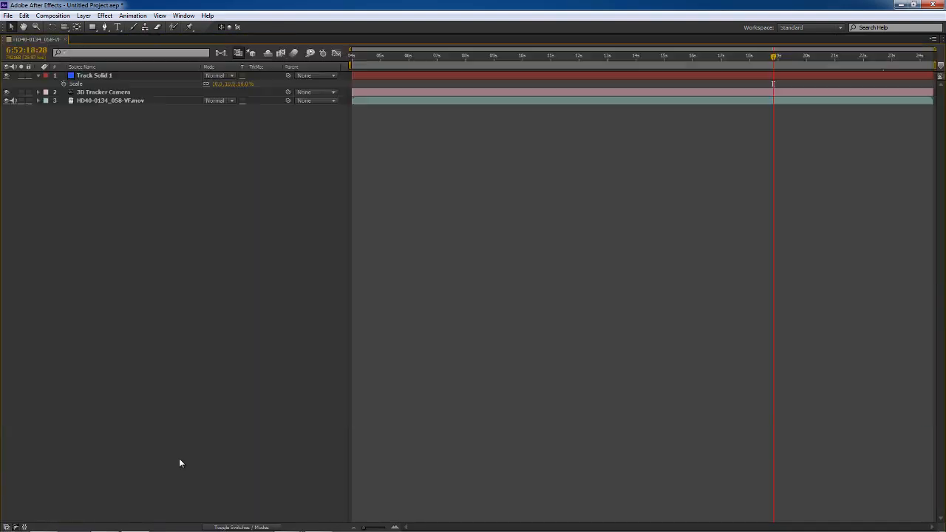
key(grave)
key(grave)
key(grave)
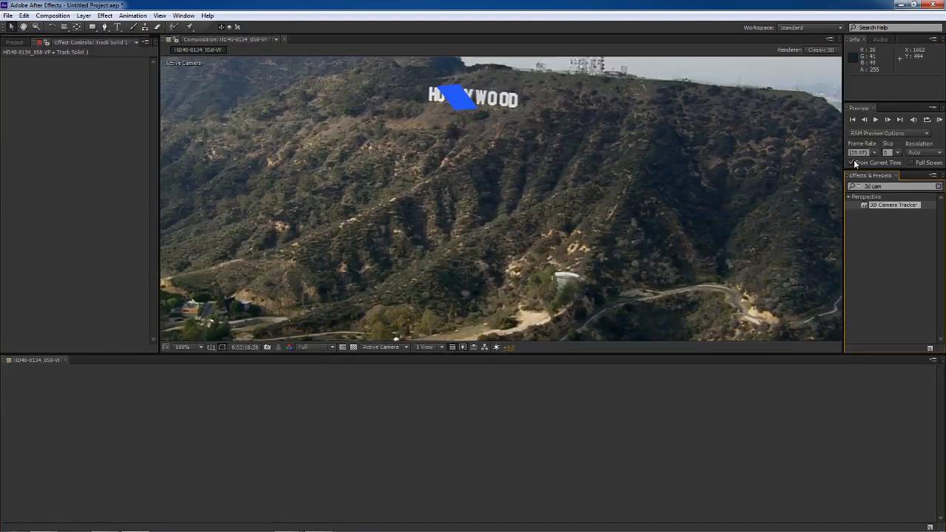
key(grave)
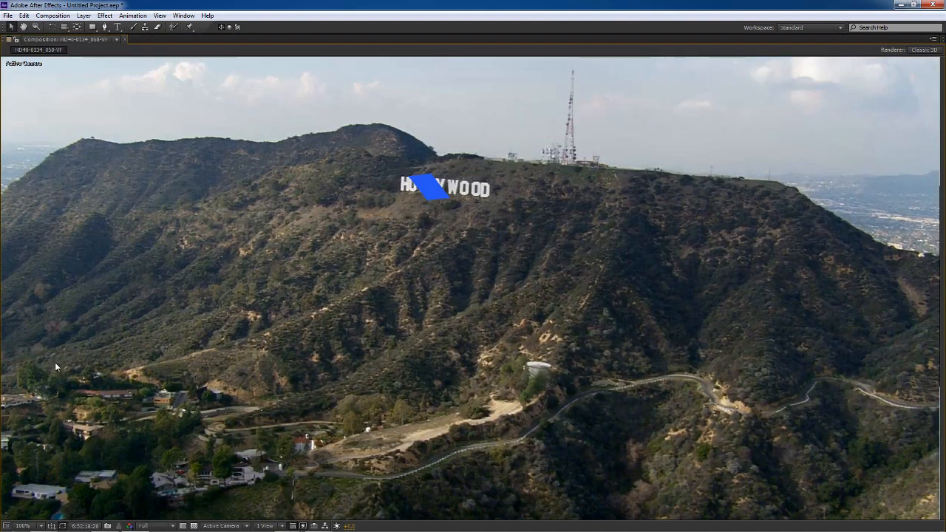
key(space)
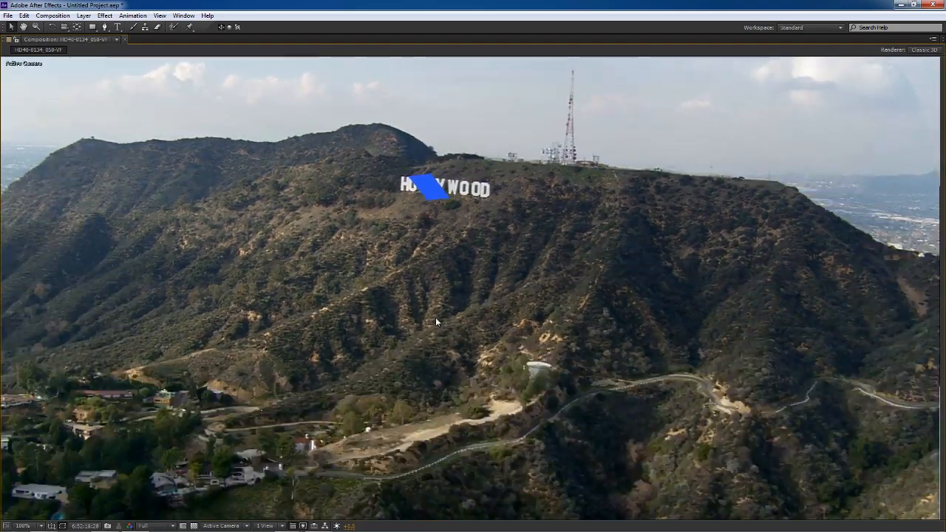
scroll(435, 318, down, 1)
middle_drag(436, 318, 446, 298)
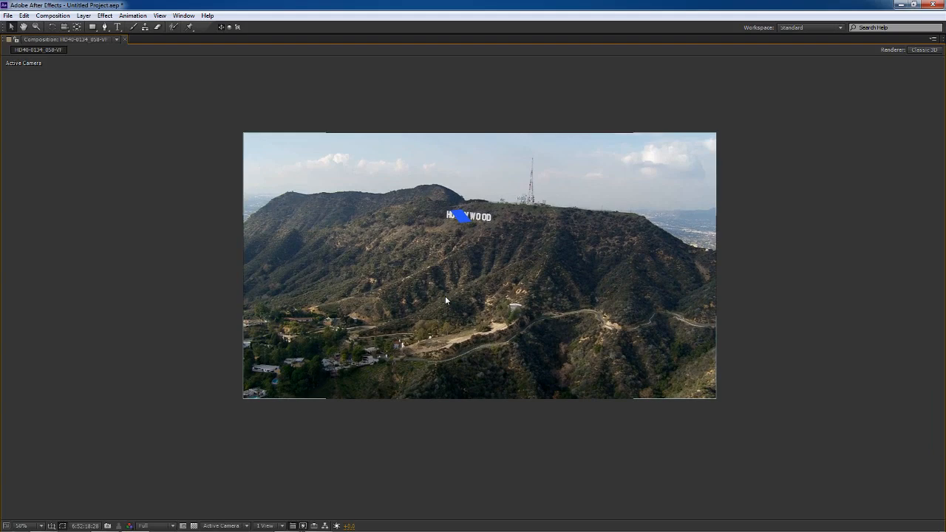
key(grave)
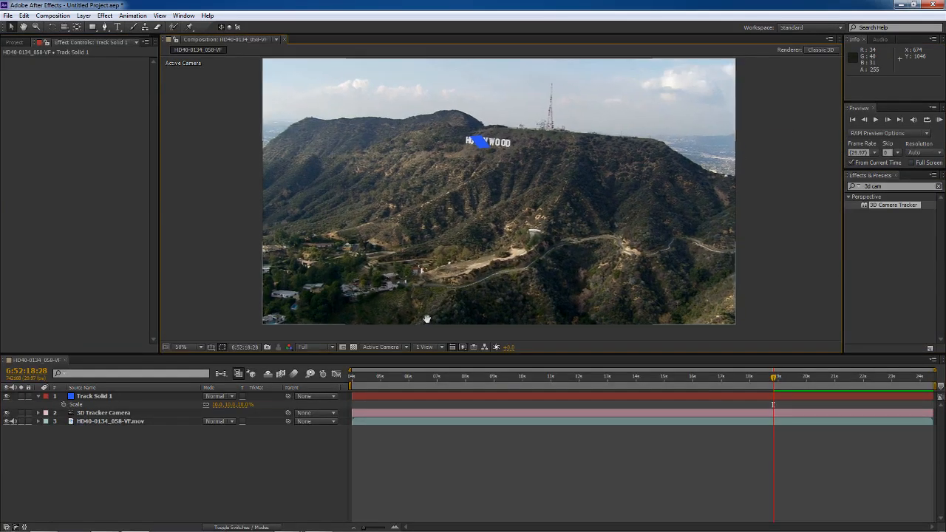
click(150, 484)
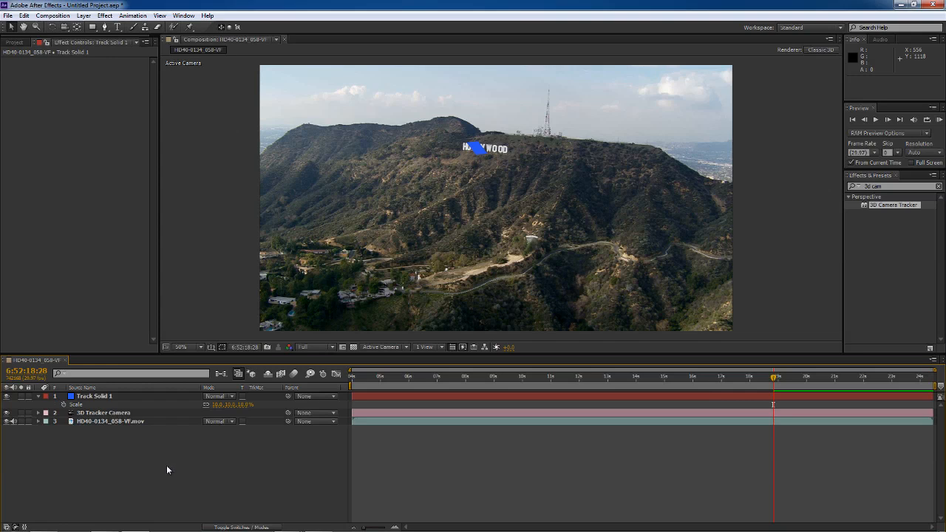
click(9, 17)
mouse_move(152, 164)
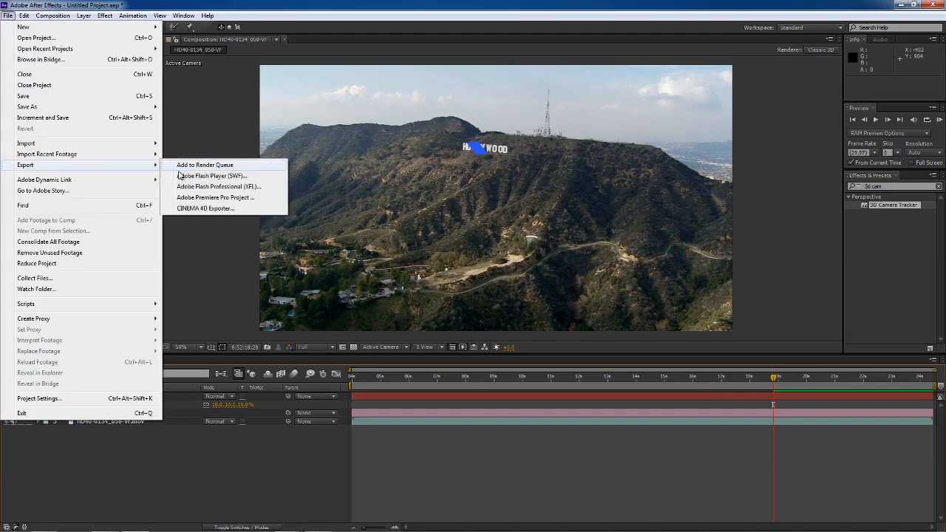
click(198, 208)
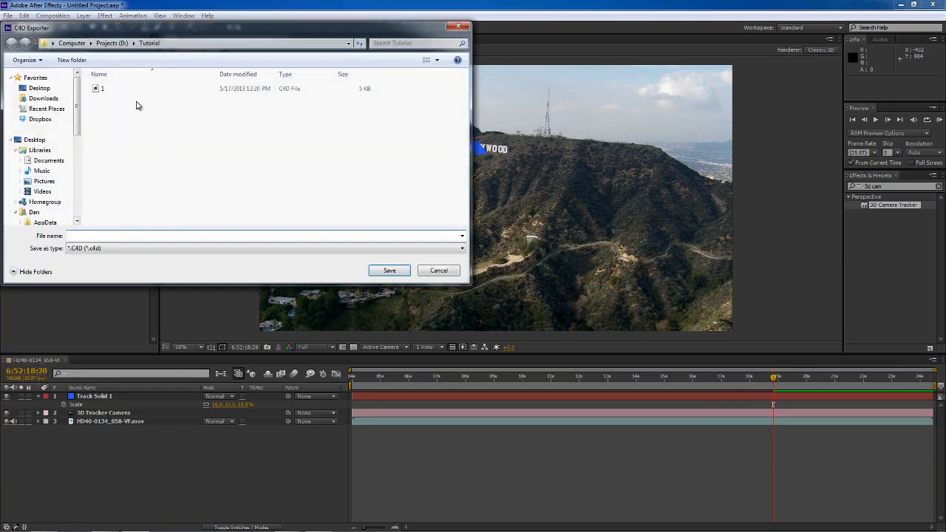
click(127, 93)
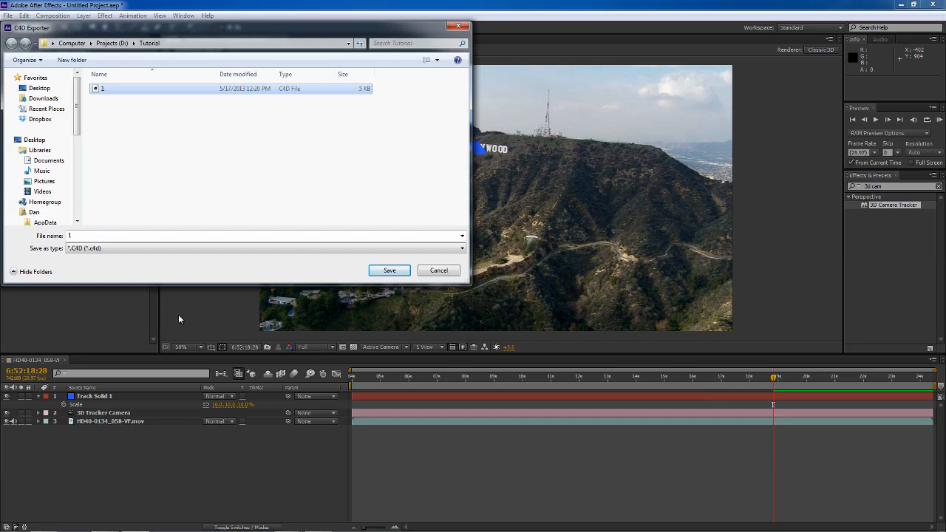
click(424, 270)
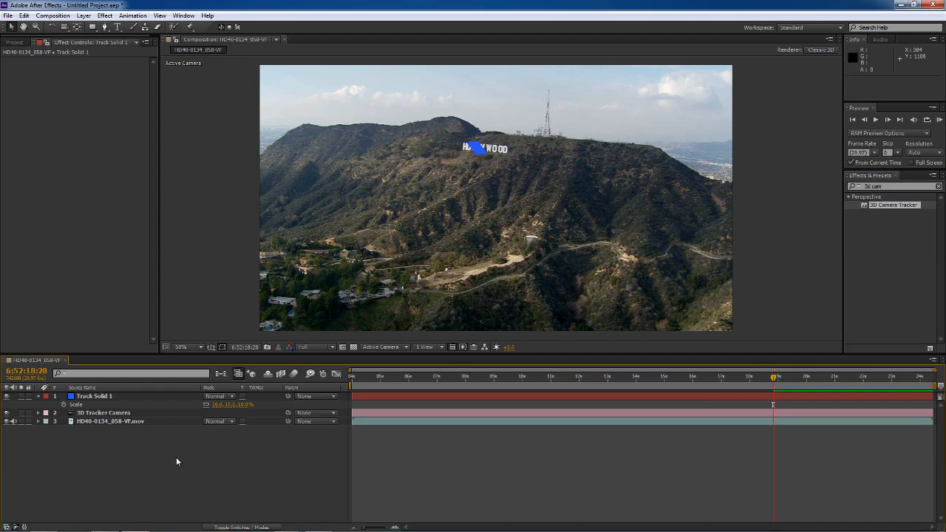
Set the start timecode of the HD40-0134_058-VF composition to 0:00:00:00.
click(18, 42)
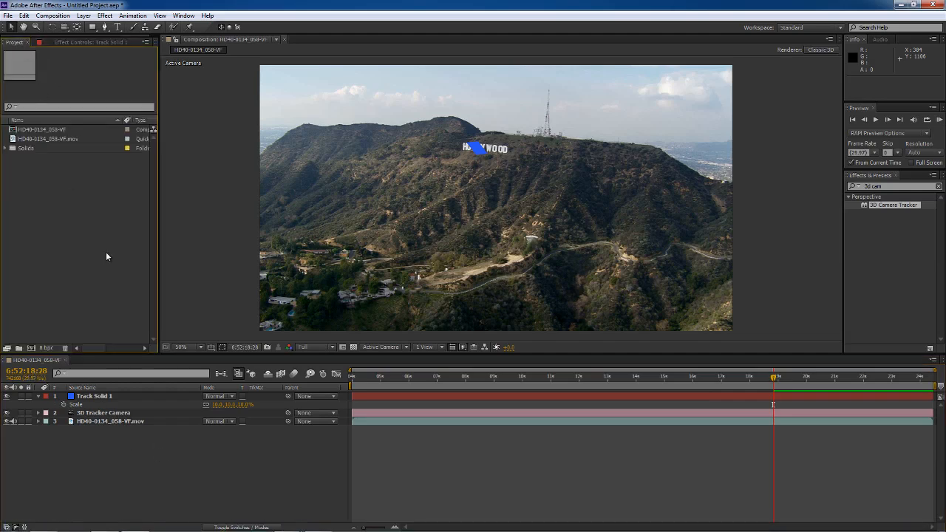
click(157, 458)
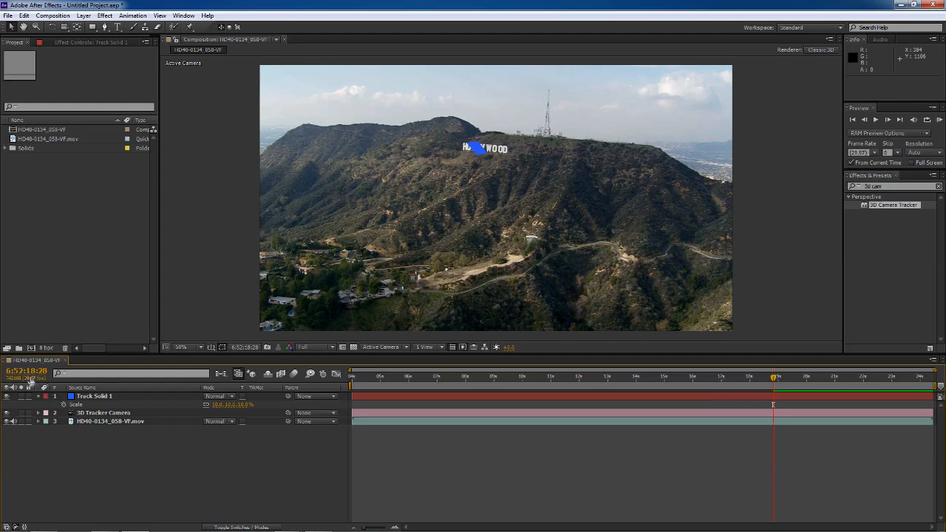
click(59, 16)
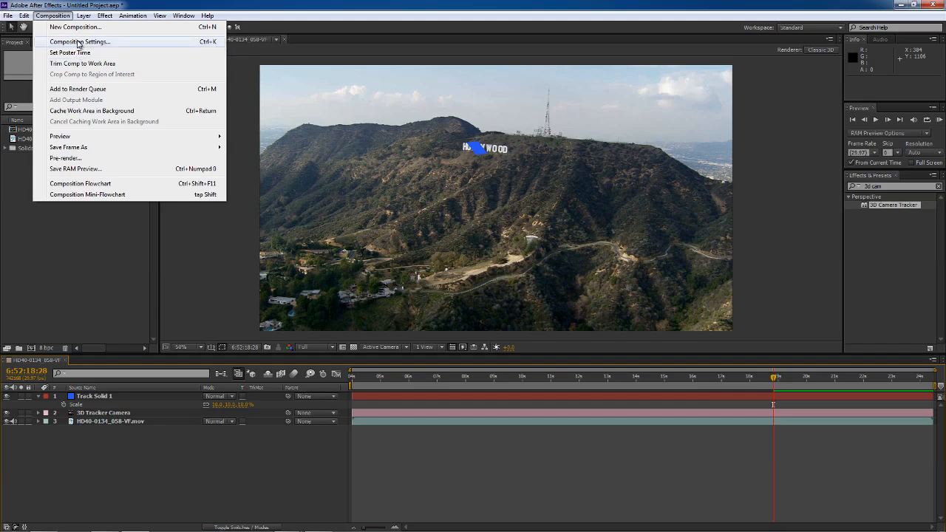
click(78, 42)
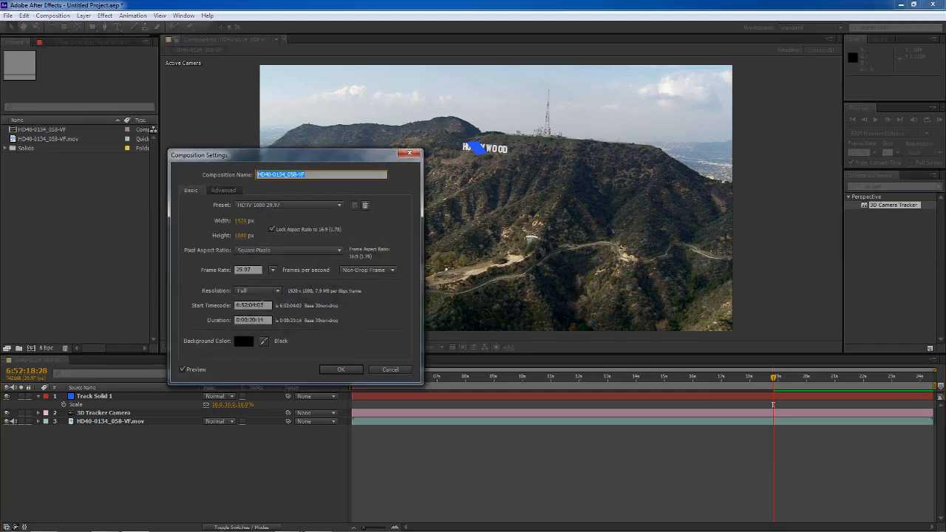
click(268, 304)
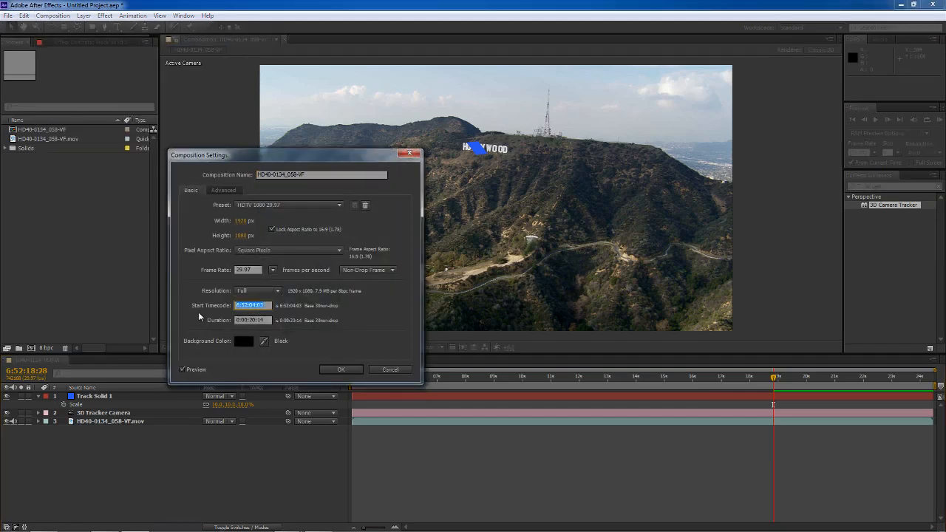
text(0:00:00:00)
click(358, 371)
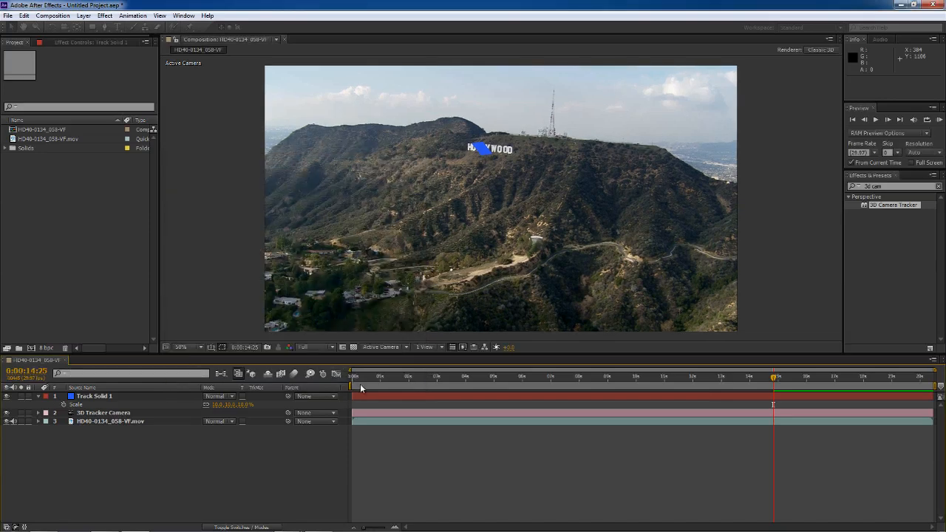
Go to 0:00:20:13 and export the composition with the CINEMA 4D Exporter, replacing the existing file 1 in the Tutorial folder.
drag(464, 378, 933, 378)
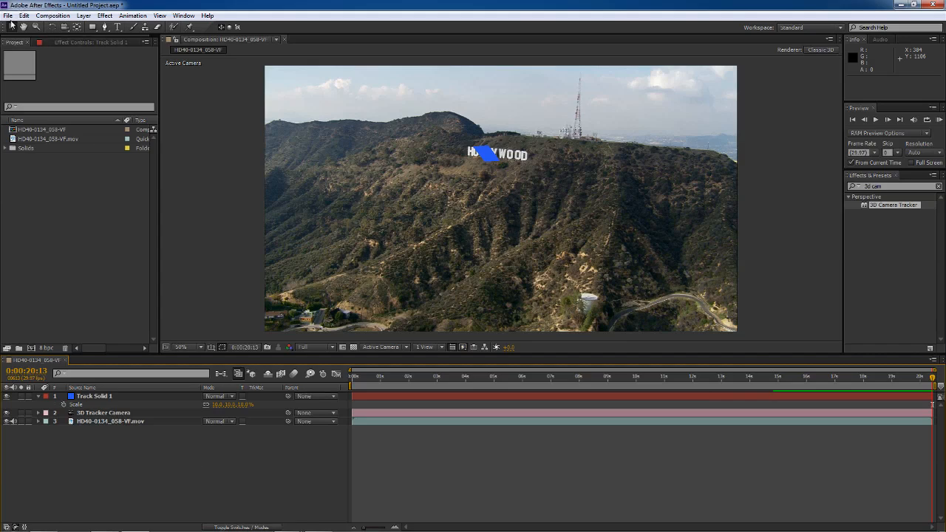
click(7, 16)
mouse_move(110, 166)
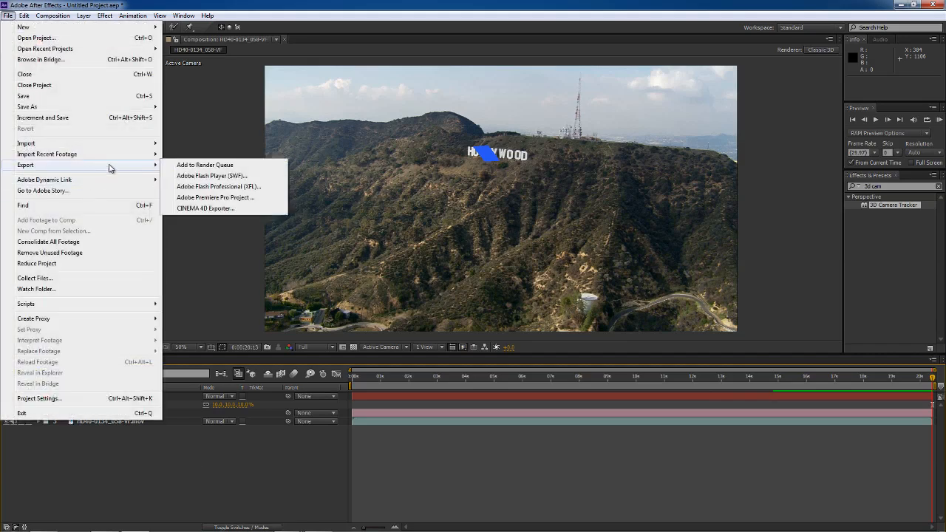
click(193, 210)
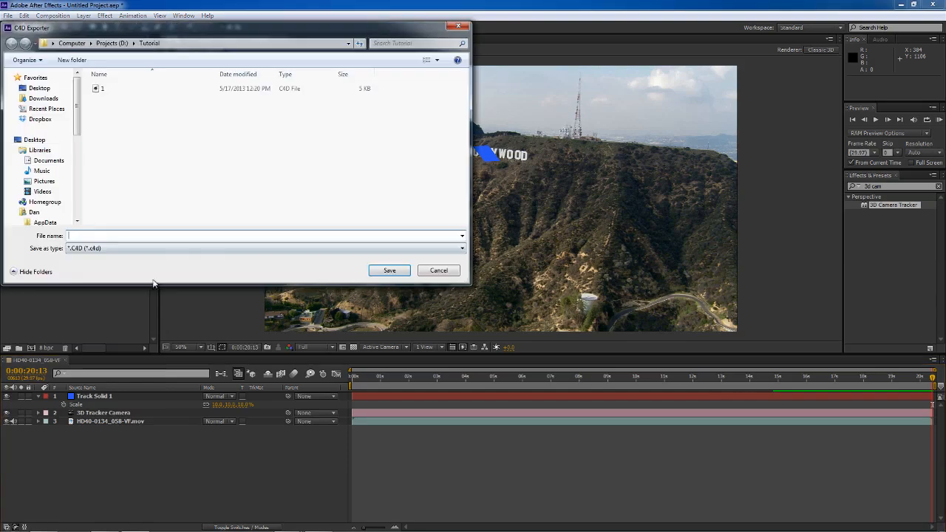
click(387, 270)
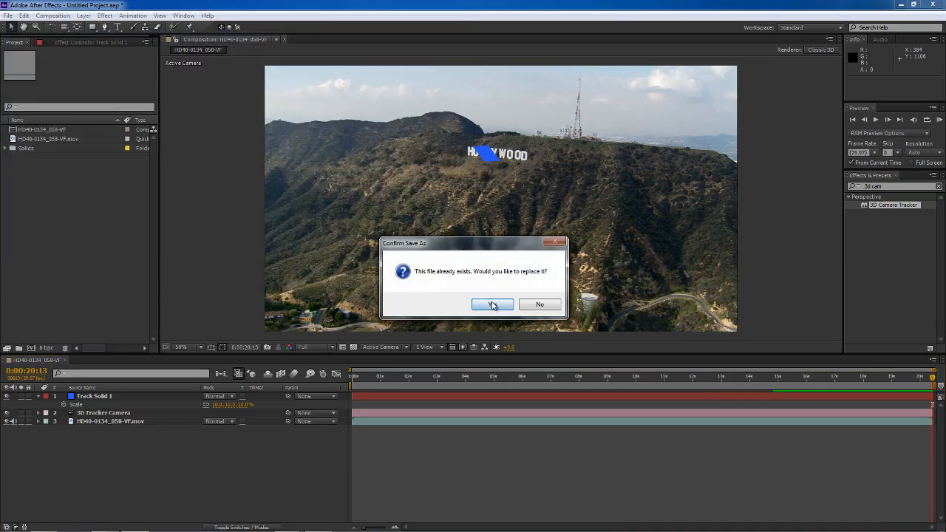
click(491, 301)
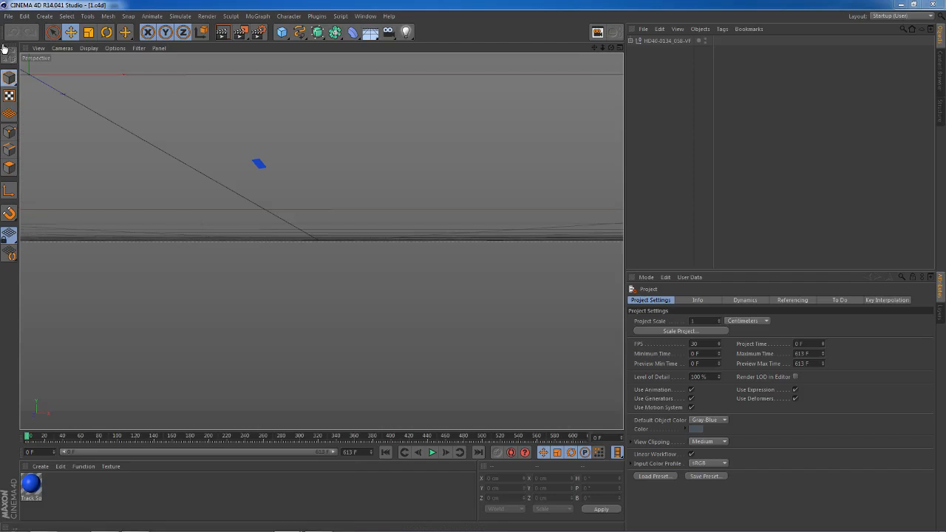
In CINEMA 4D's 1.c4d scene, expand the HD40-0134_058-VF null, inspect its camera and solid, and scrub the animation to frame 579.
click(8, 15)
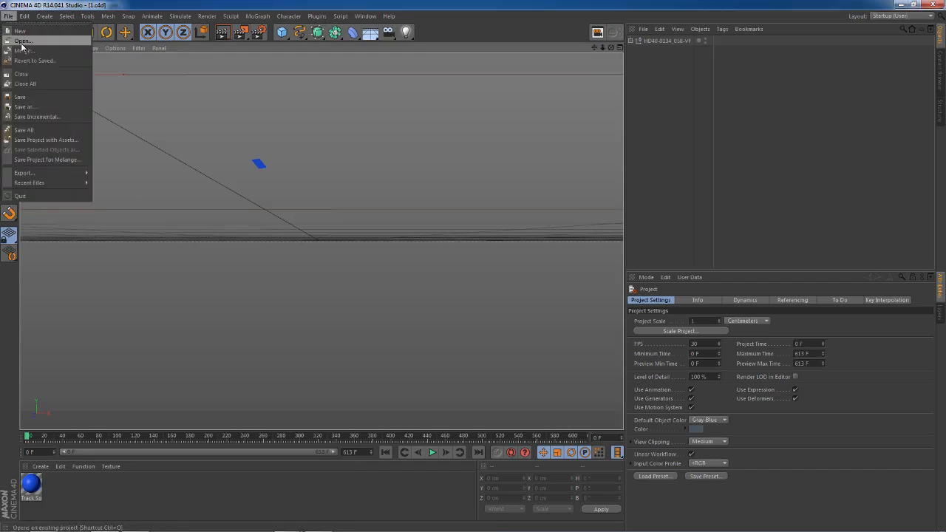
click(451, 36)
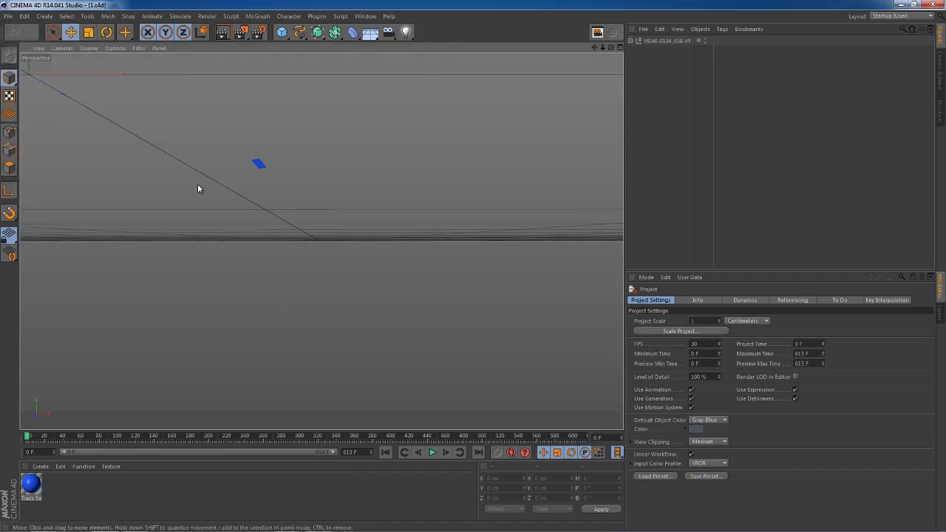
click(630, 41)
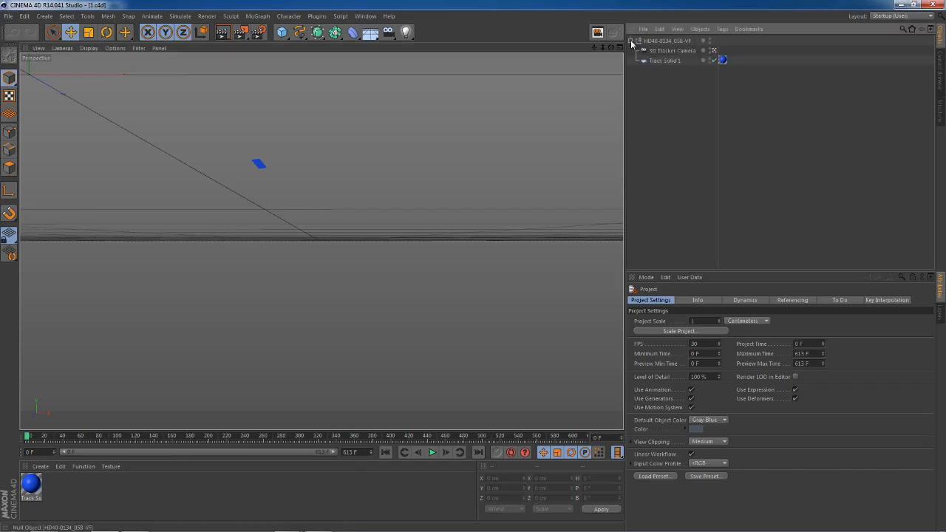
click(671, 51)
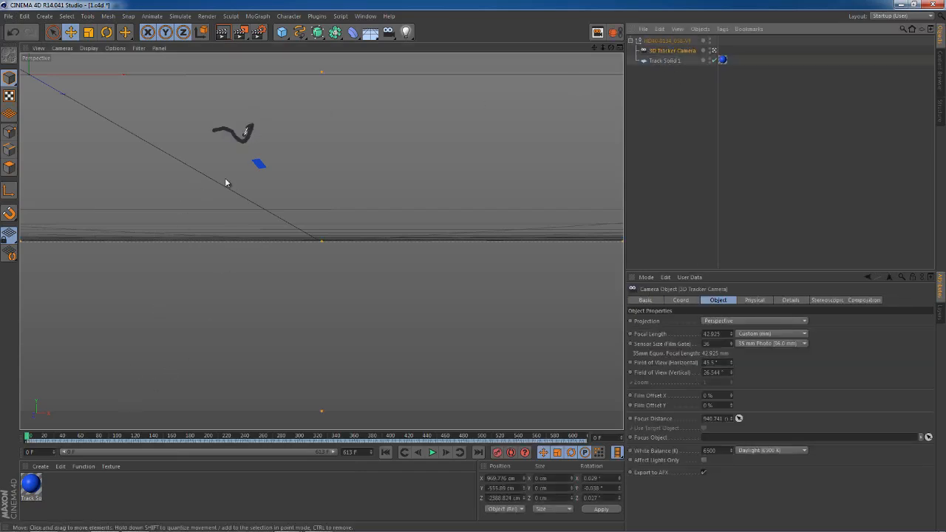
click(675, 62)
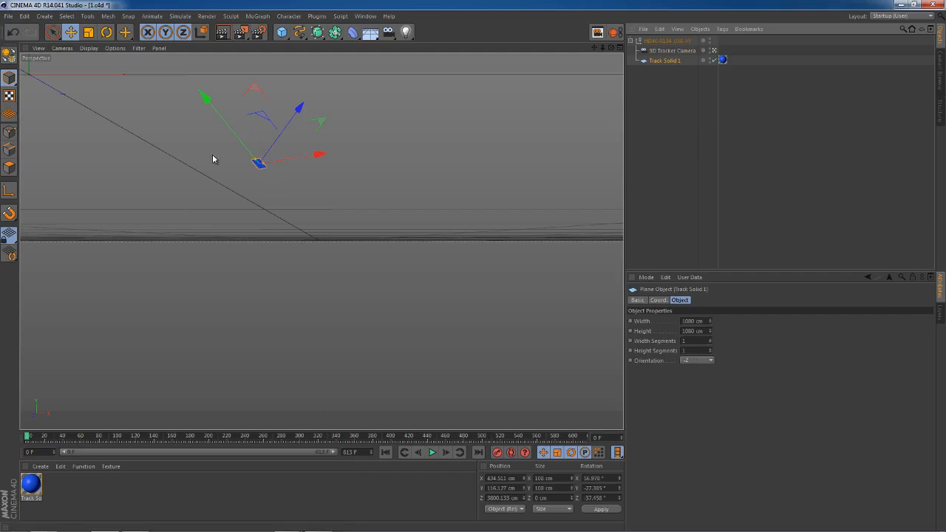
drag(77, 438, 555, 378)
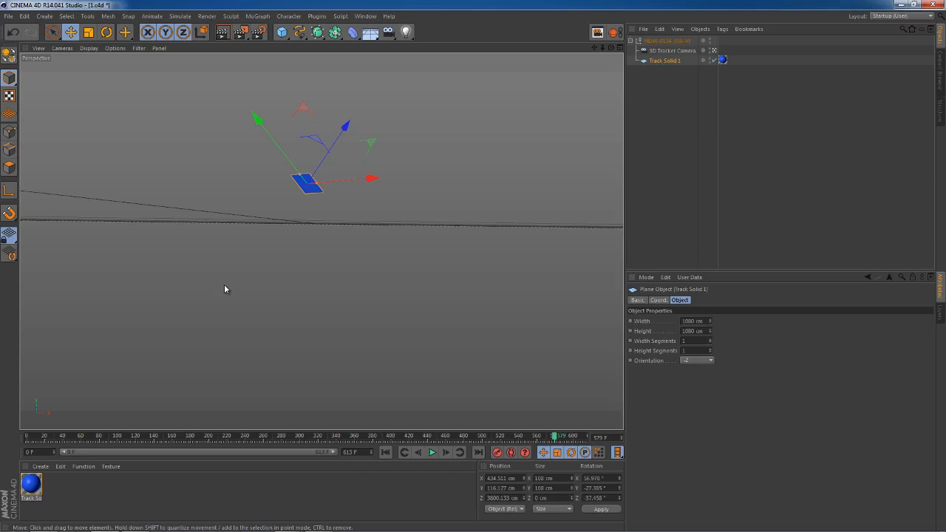
Add a cube to the scene and make it a child of Track Solid 1.
click(282, 32)
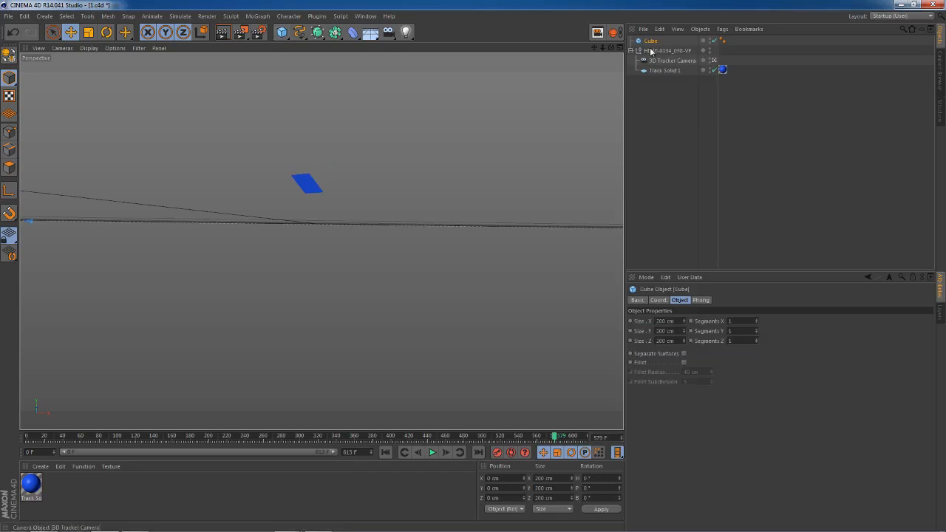
drag(666, 69, 666, 70)
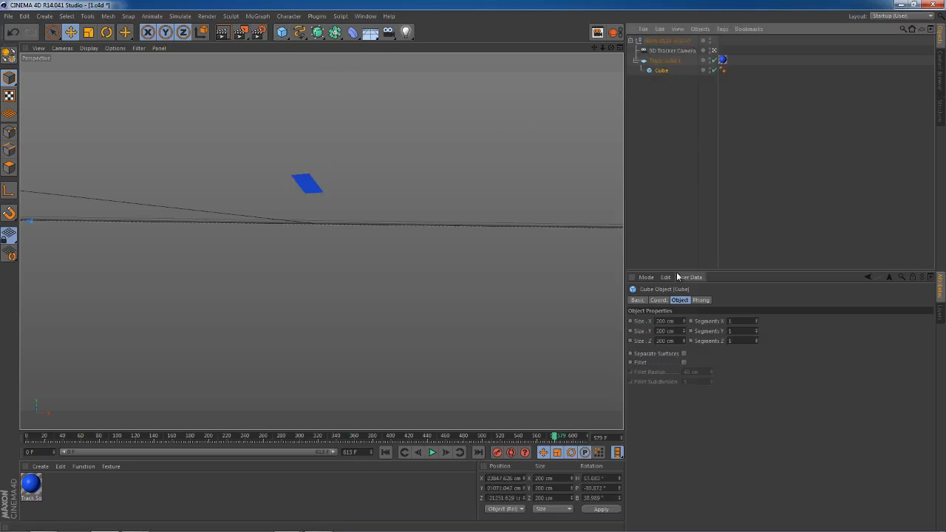
Reset the cube's X, Y and Z position to 0 cm under Track Solid 1 and scrub the animation back to frame 0.
click(663, 60)
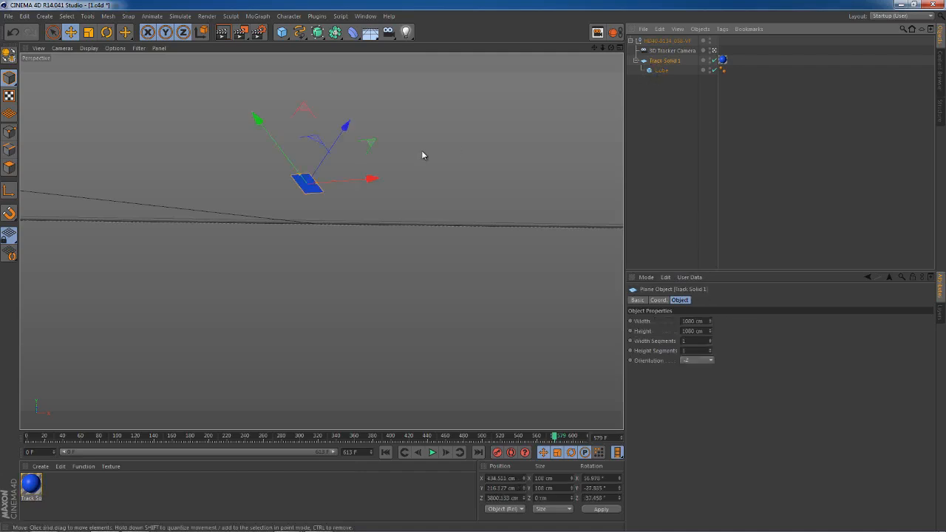
click(662, 70)
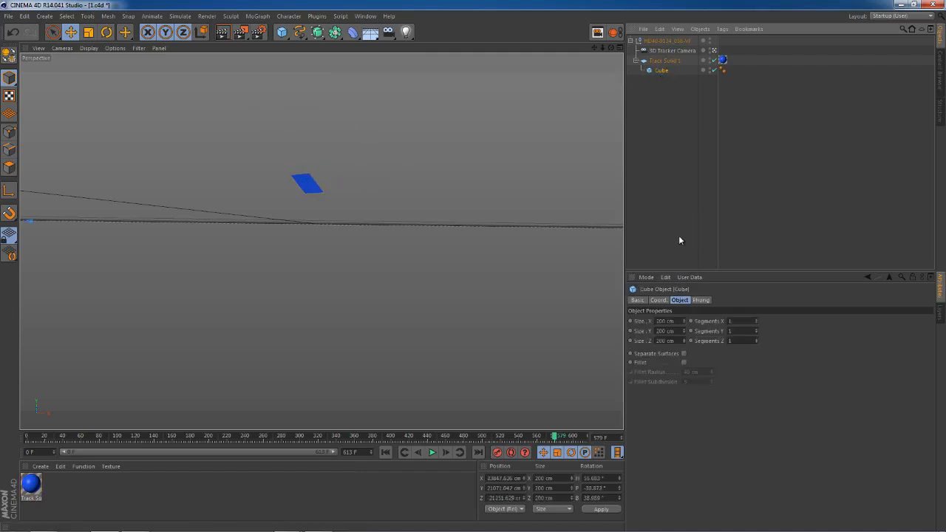
click(660, 300)
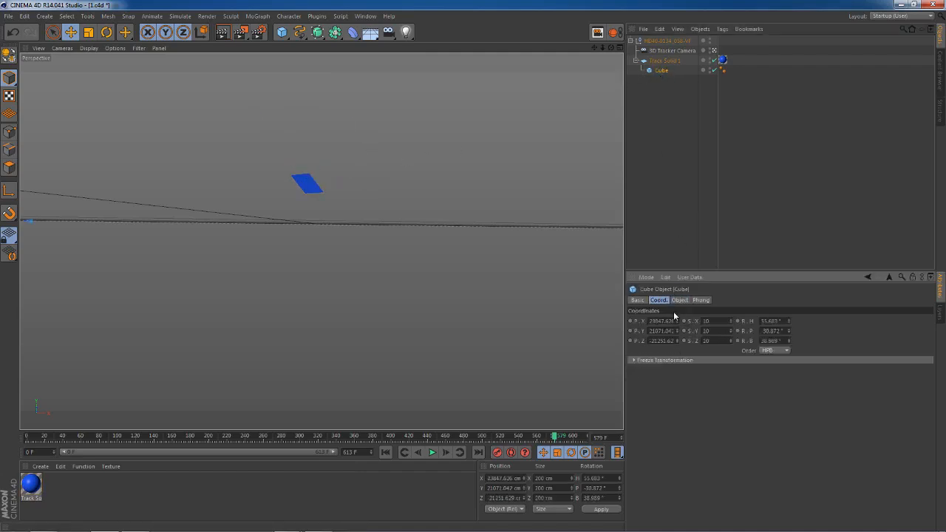
right_click(677, 320)
right_click(676, 330)
right_click(677, 340)
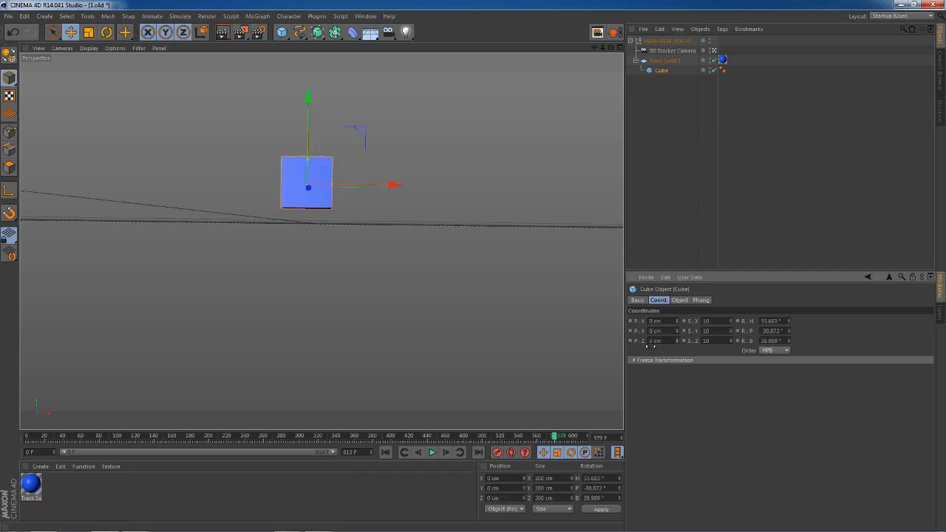
drag(516, 437, 11, 407)
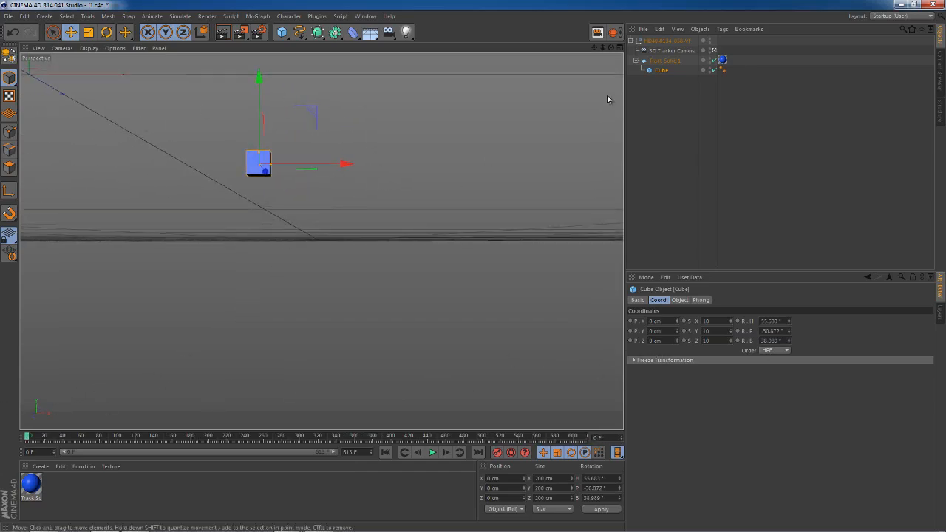
Delete the cube under Track Solid 1 and add a Background object at frame 332.
drag(668, 74, 657, 80)
key(Delete)
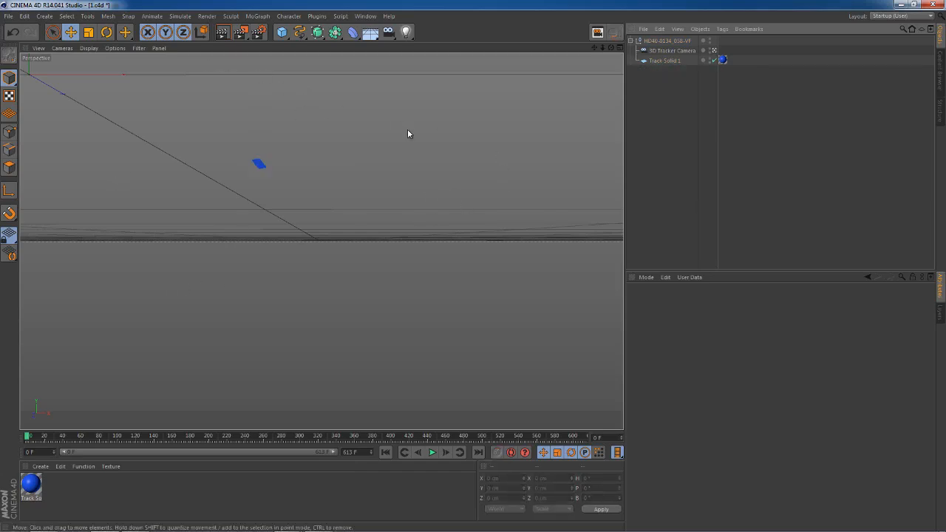
drag(247, 437, 454, 393)
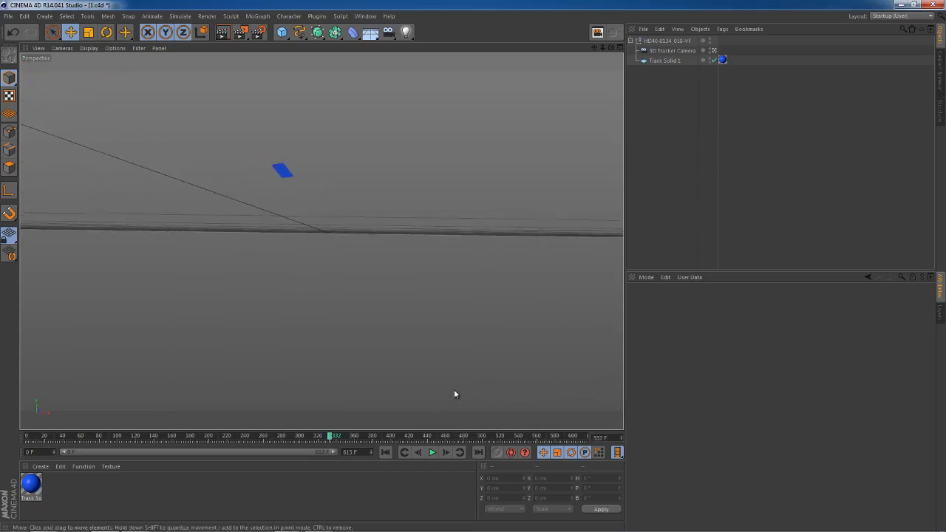
click(369, 42)
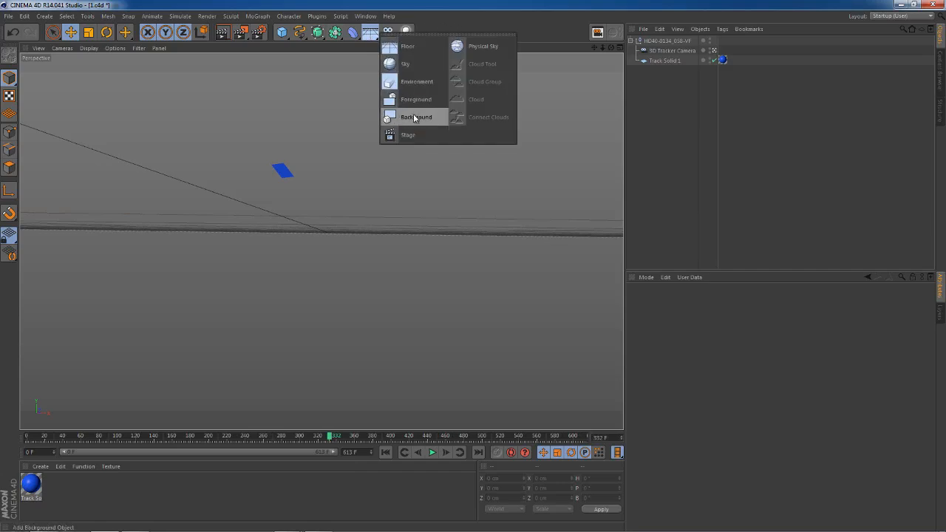
click(415, 117)
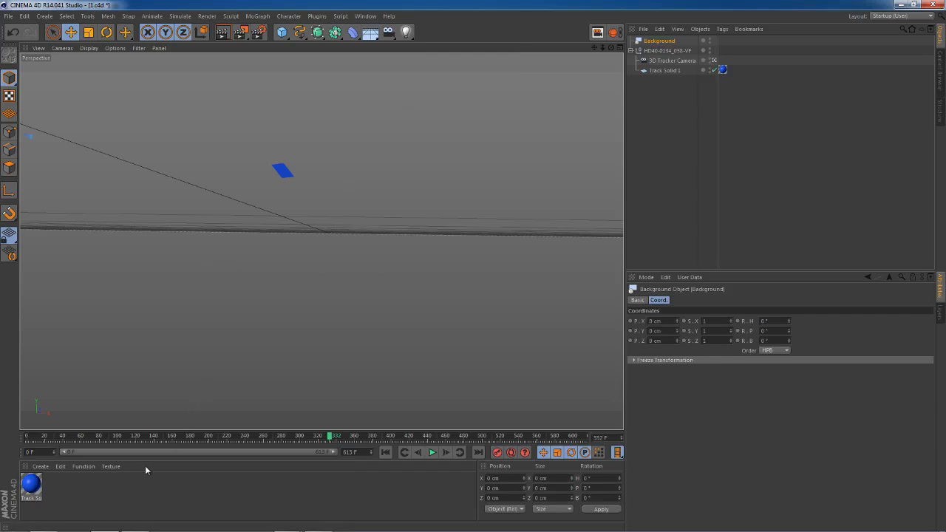
Create a material with HD40-0134_058-VF.mov as its color texture, without copying the file to the project, and apply it to the Background object.
double_click(131, 488)
double_click(29, 485)
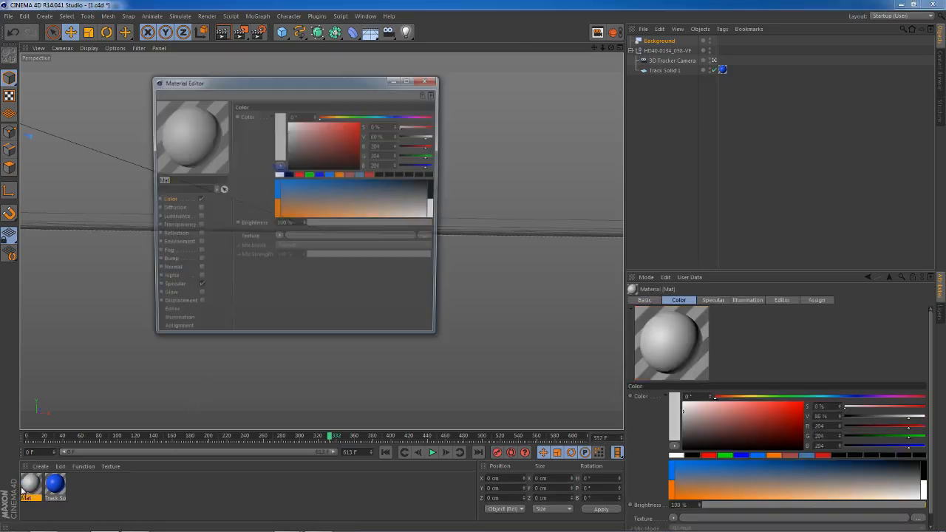
click(197, 288)
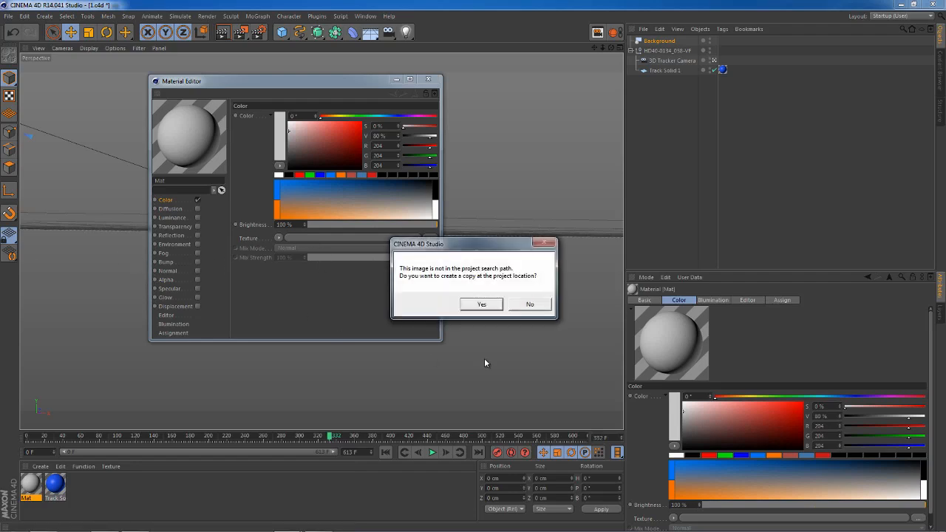
click(533, 306)
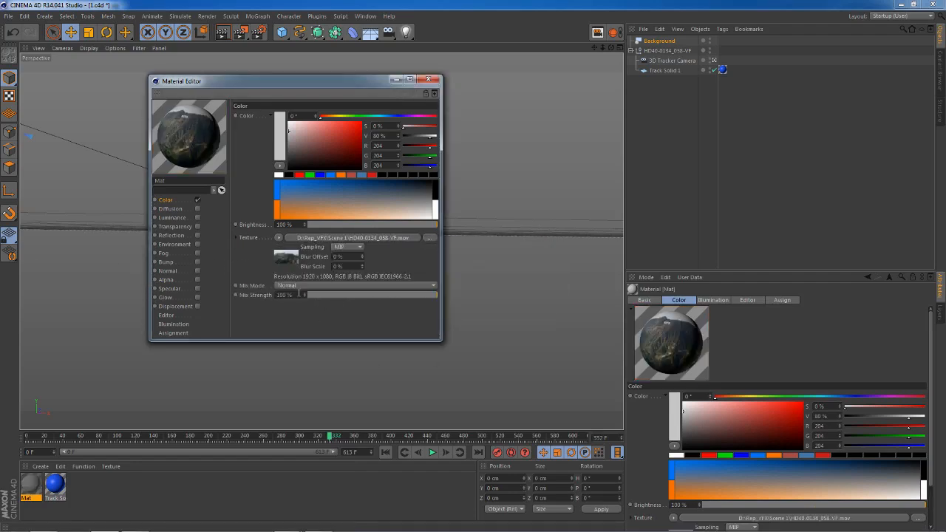
click(428, 80)
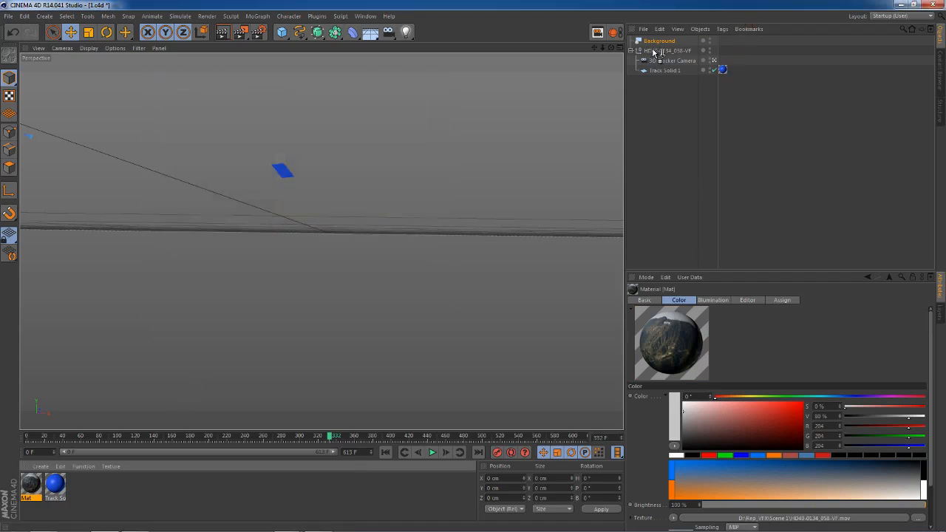
drag(654, 52, 655, 42)
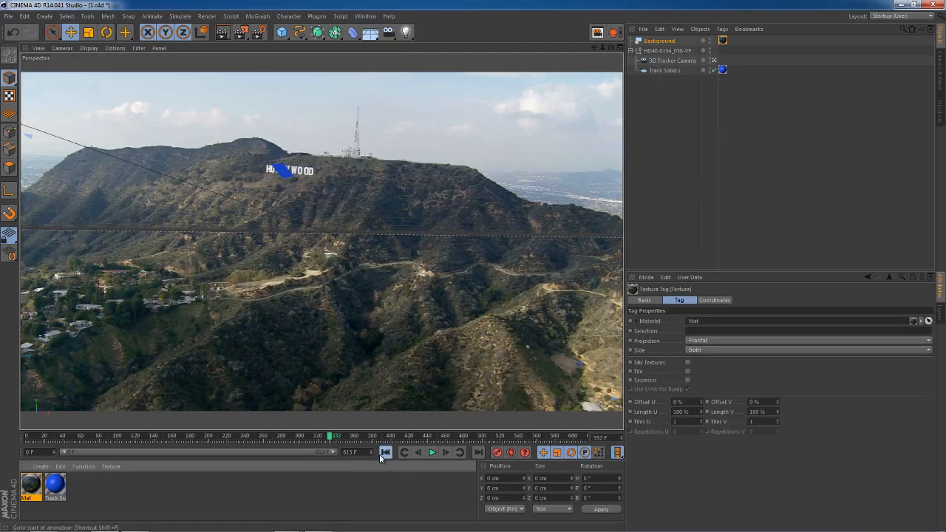
Play the animation from the first frame and check processor and memory usage in Windows Task Manager.
click(381, 453)
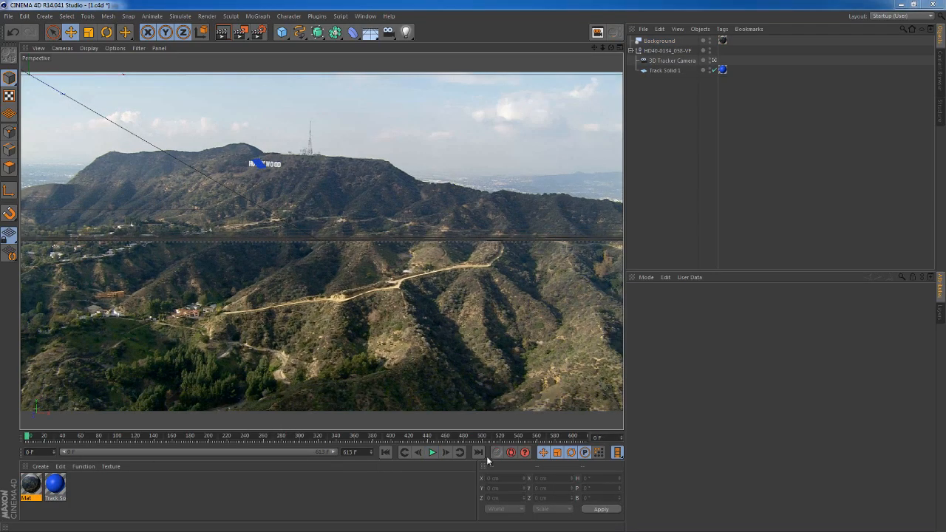
click(433, 453)
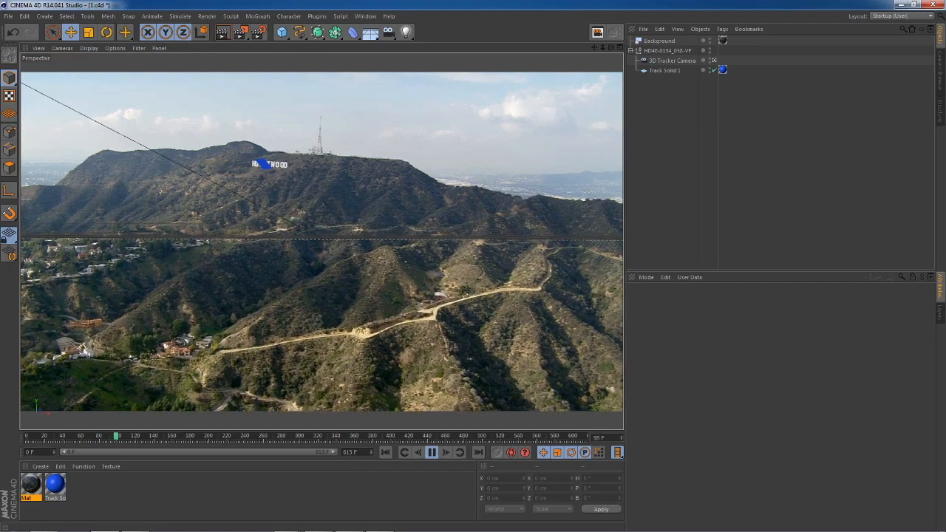
key(ctrl+shift+Escape)
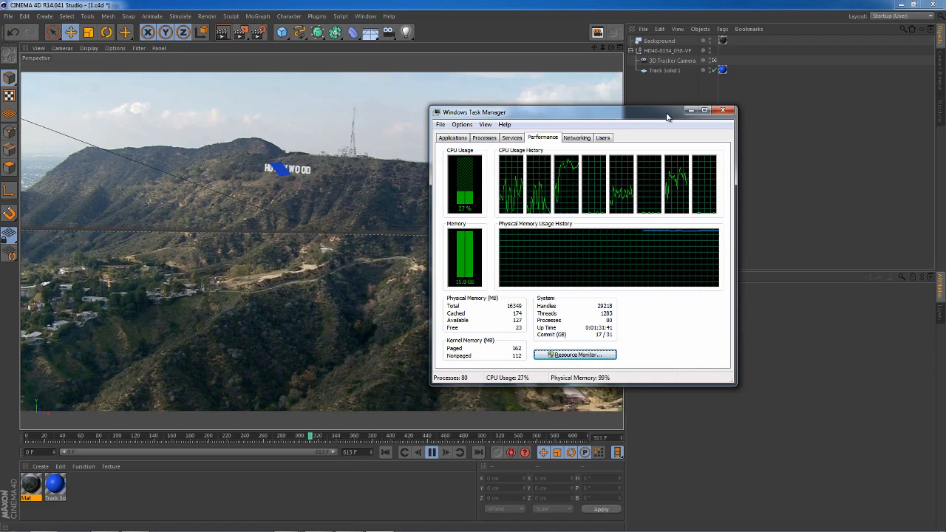
drag(667, 116, 640, 121)
click(697, 115)
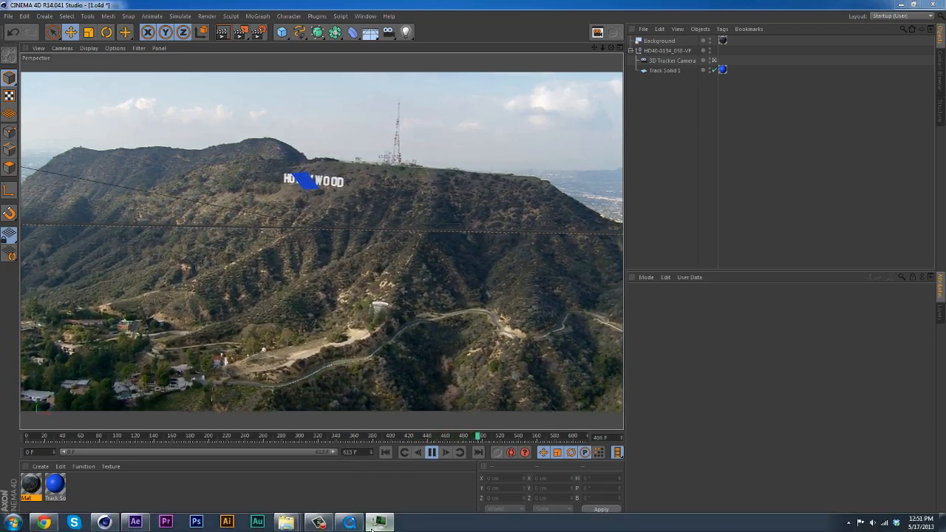
Switch to the VF movie in the video player and view its opening at 00:00:00.
click(379, 522)
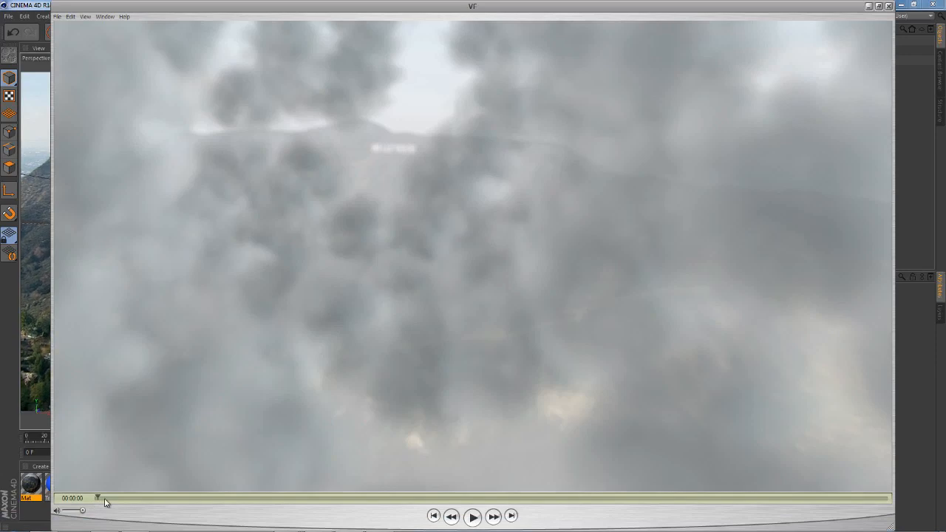
mouse_move(105, 503)
mouse_down()
mouse_move(437, 513)
mouse_move(91, 496)
mouse_move(450, 501)
mouse_move(89, 491)
mouse_move(468, 499)
mouse_move(89, 490)
mouse_move(317, 498)
mouse_move(99, 498)
mouse_up()
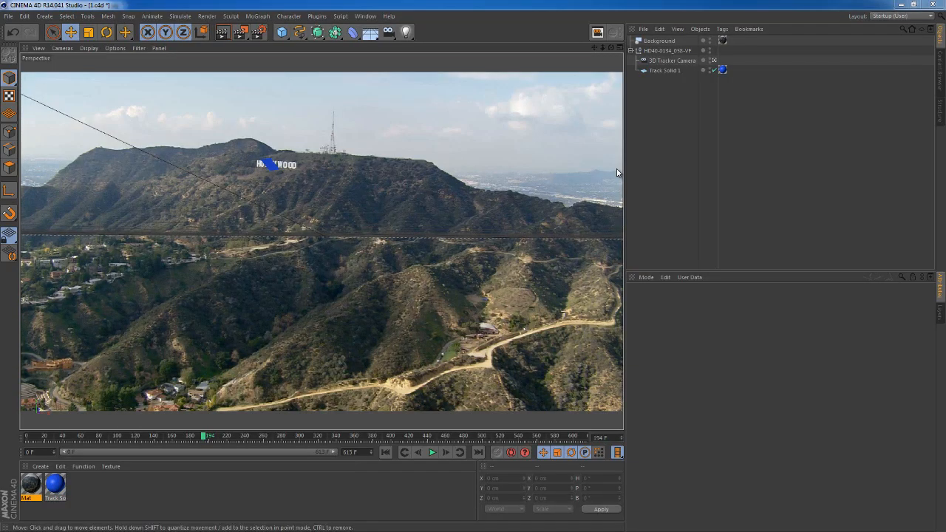
Convert the 3D Tracker Camera's animated position track to a spline with Position Track to Spline.
click(684, 61)
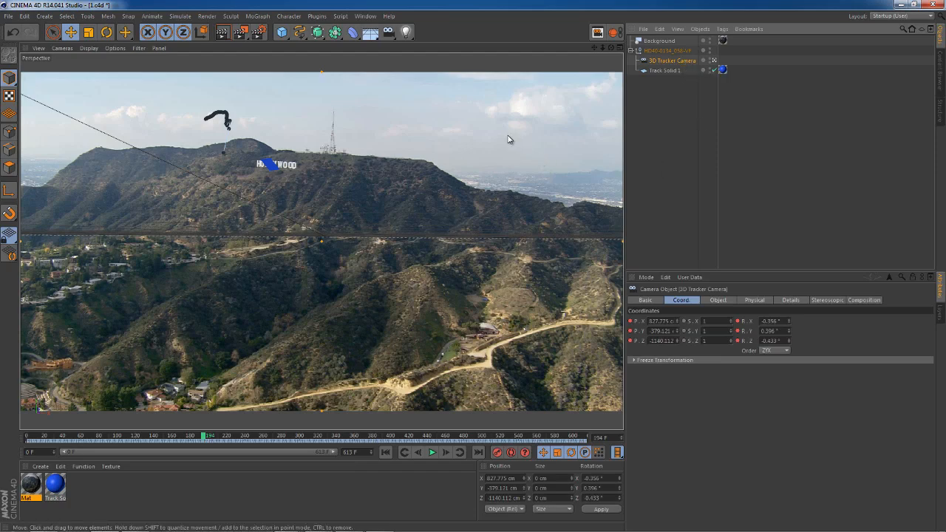
click(365, 16)
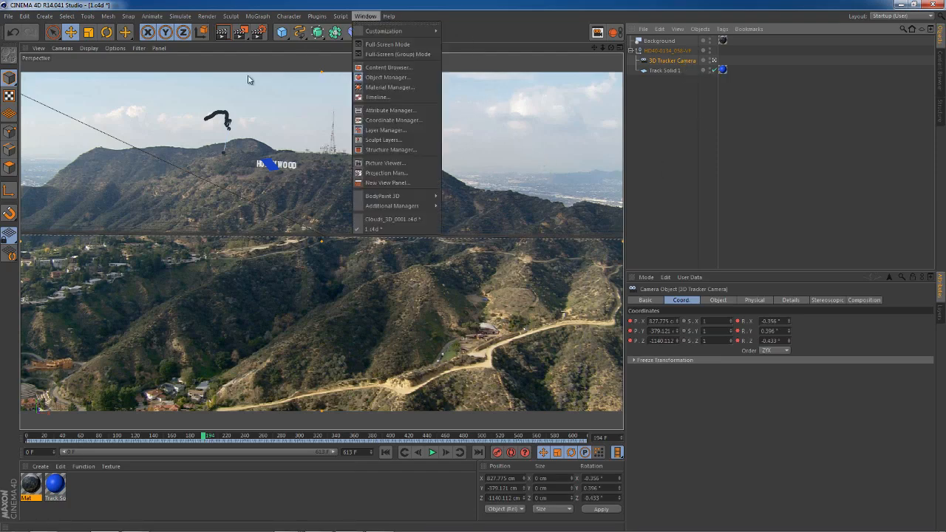
click(394, 96)
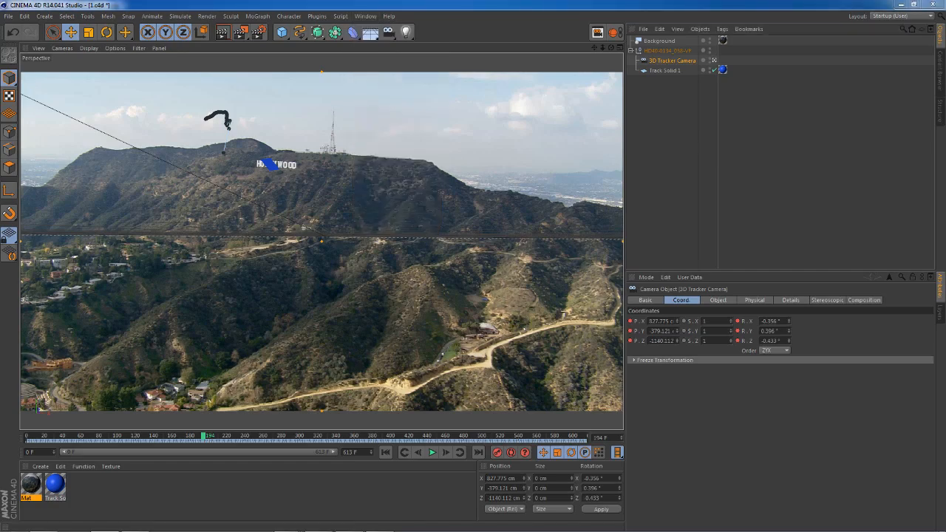
drag(0, 111, 461, 139)
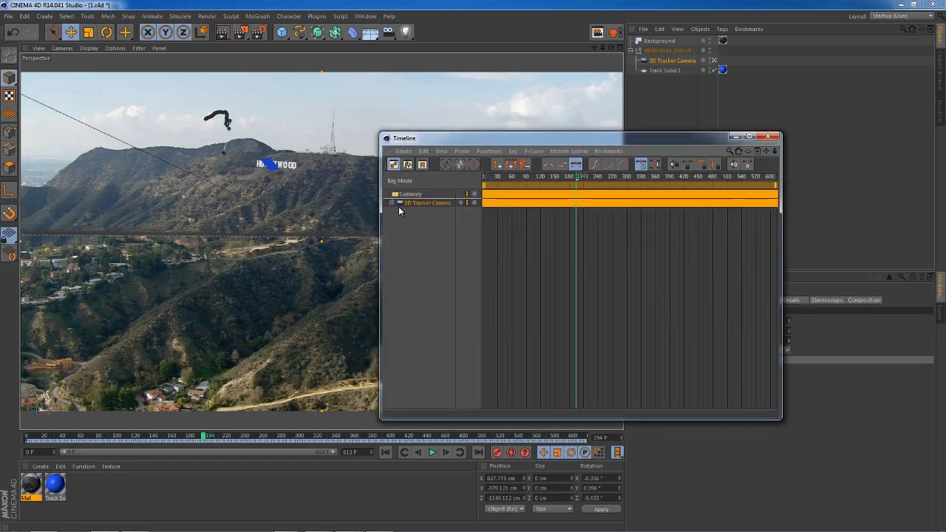
click(463, 153)
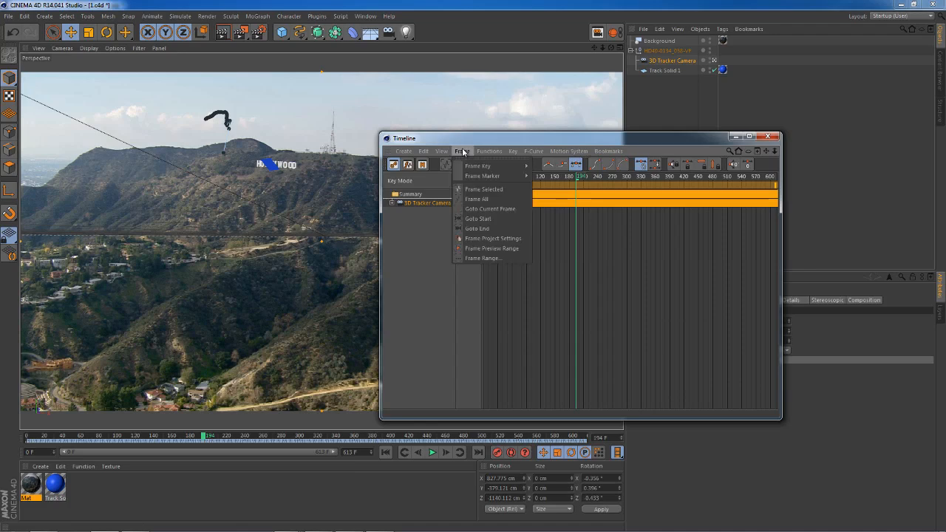
mouse_move(482, 153)
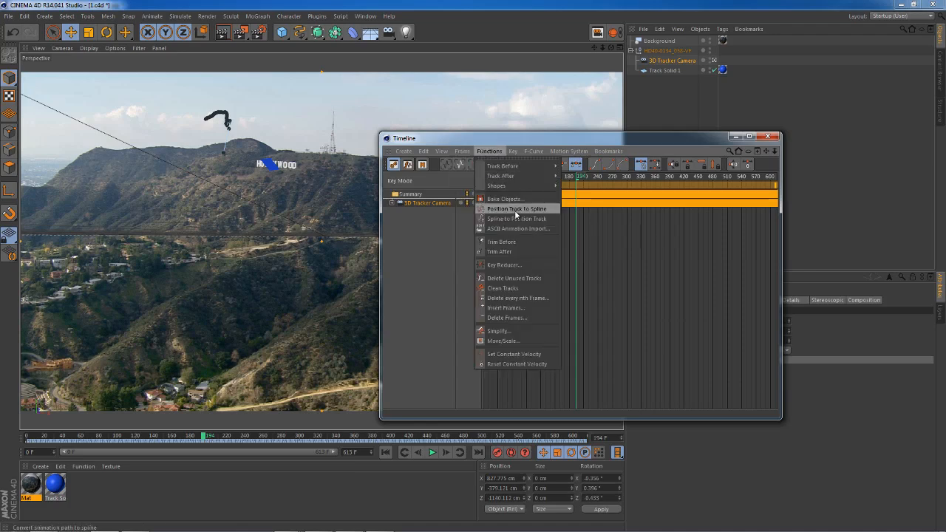
click(526, 211)
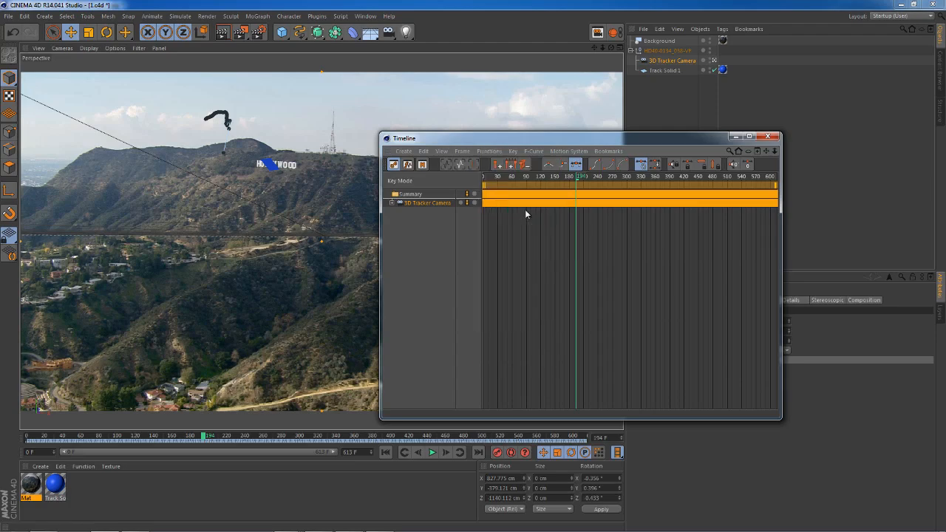
click(768, 138)
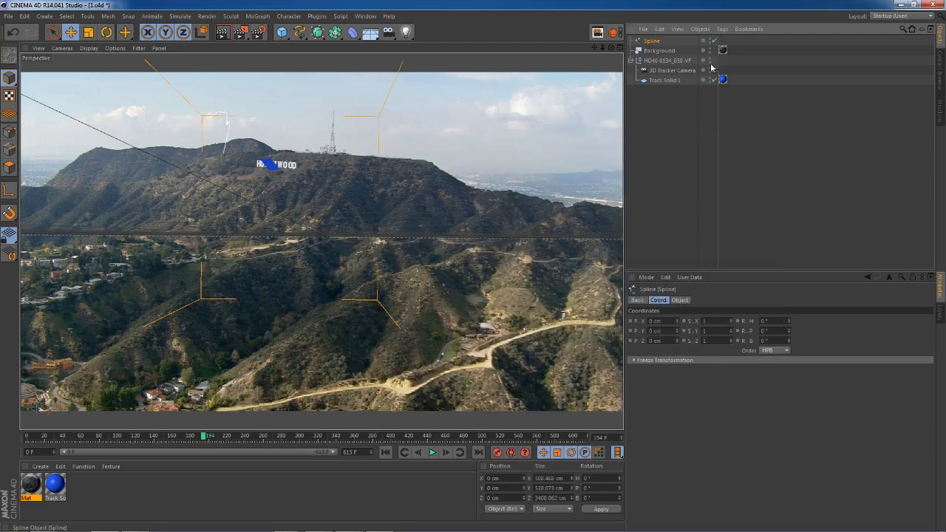
Inspect the camera path spline from outside the 3D Tracker Camera, scrub the camera's movement along it, and return to the tracked camera view.
click(717, 70)
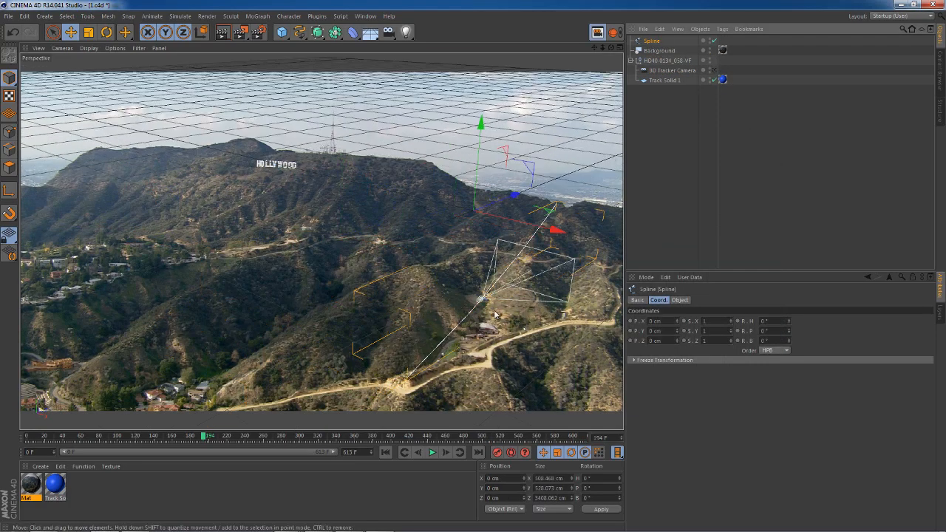
alt+drag(445, 379, 404, 358)
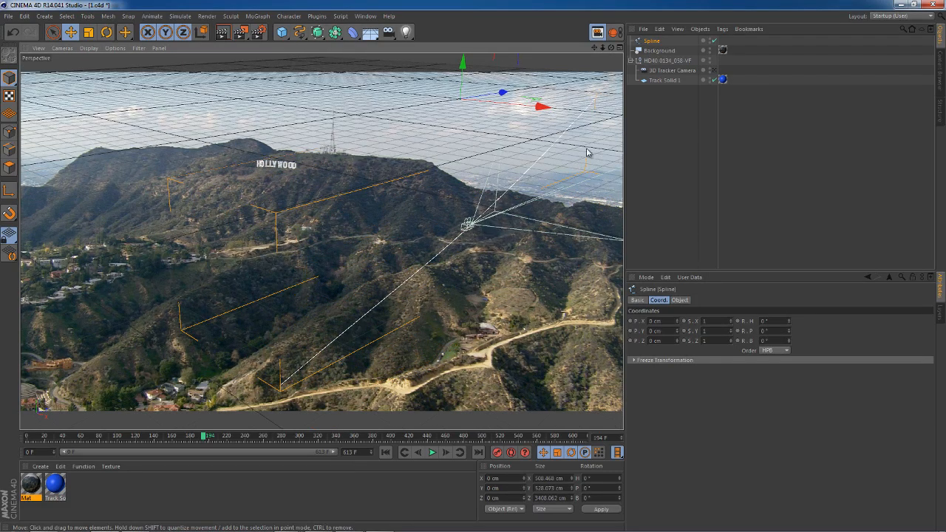
drag(56, 436, 408, 435)
drag(296, 435, 30, 436)
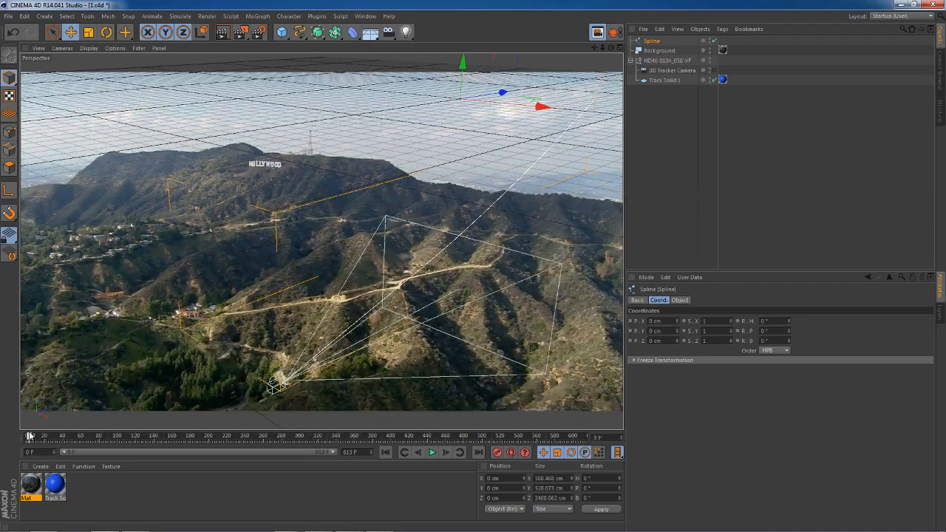
click(714, 69)
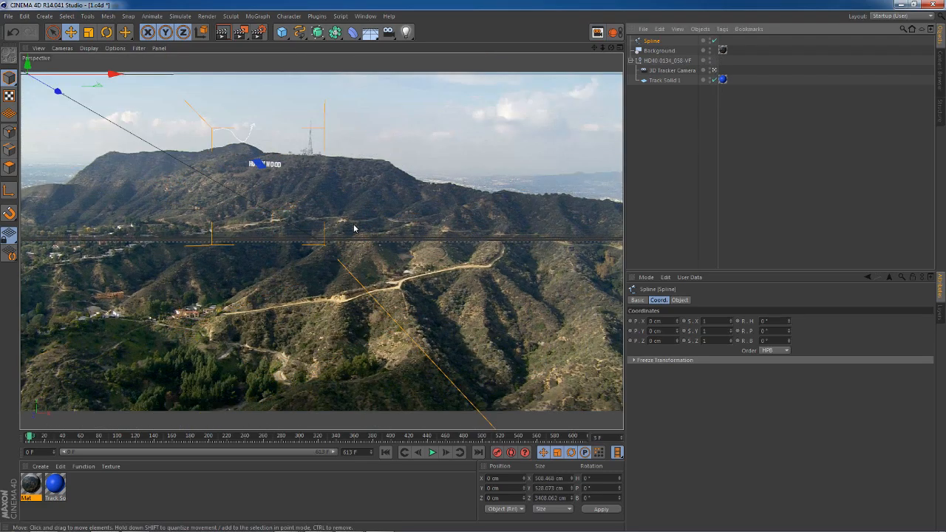
Create a Circle spline and a Sweep NURBS, and nest the circle and the camera path spline under it.
click(331, 37)
click(299, 32)
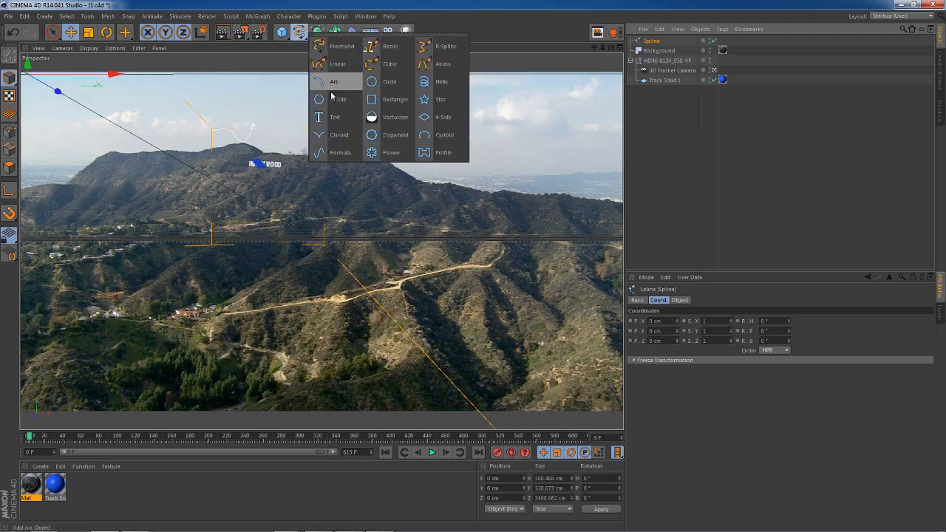
click(367, 82)
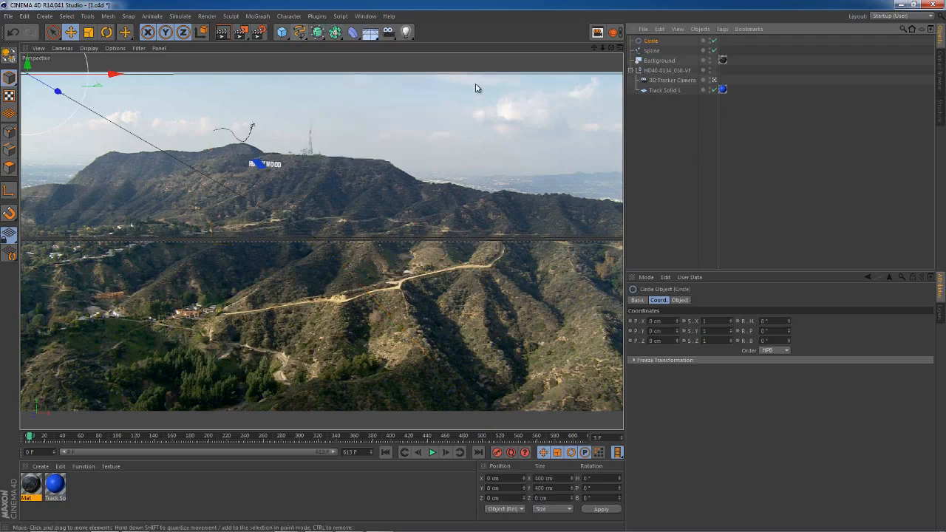
click(317, 32)
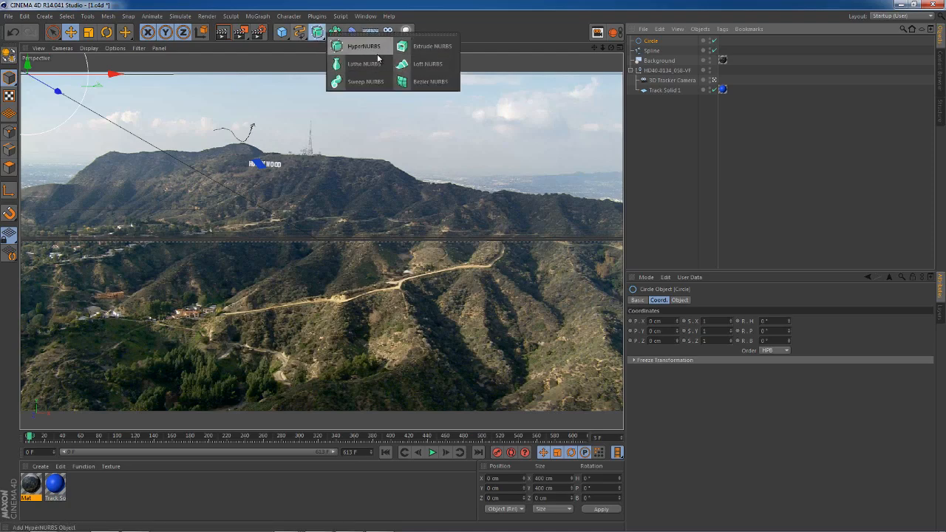
click(366, 81)
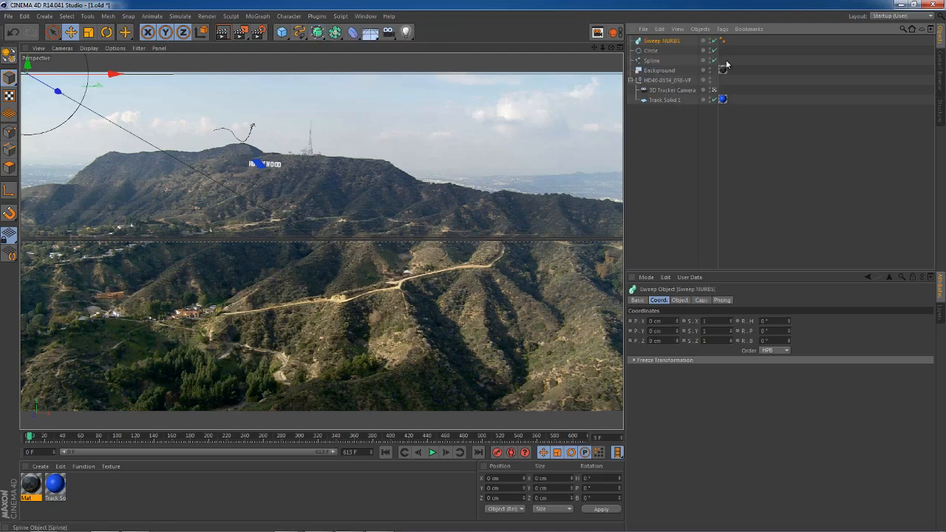
drag(606, 51, 660, 41)
click(660, 41)
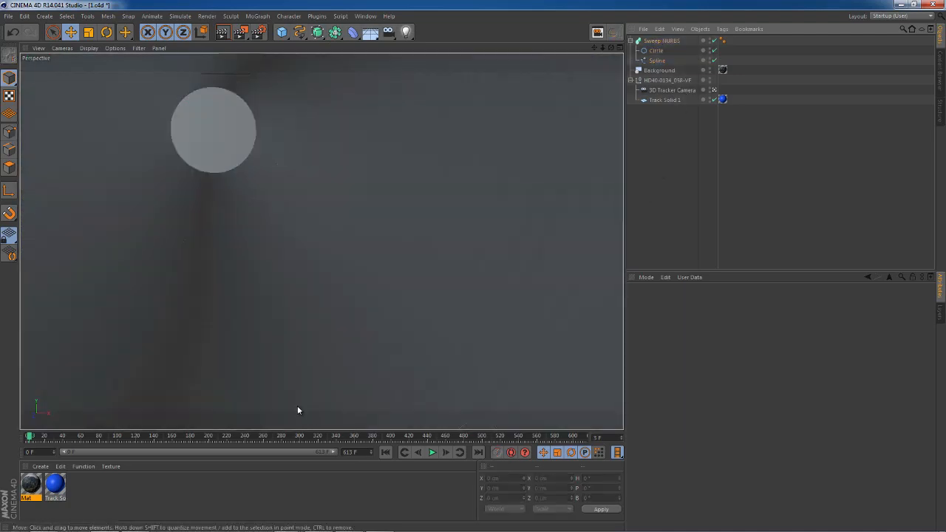
Change the viewport display to shading with lines to show the swept tube's mesh, and select the Sweep NURBS.
key(n)
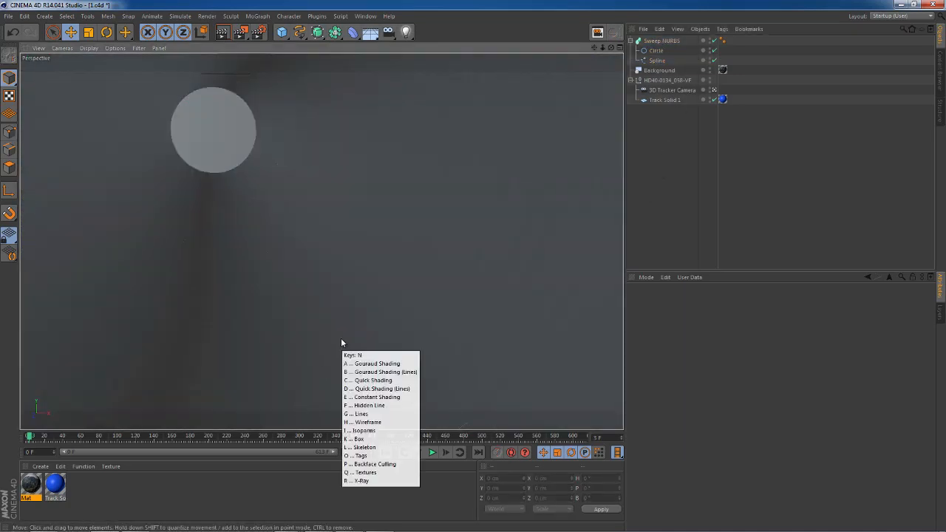
key(r)
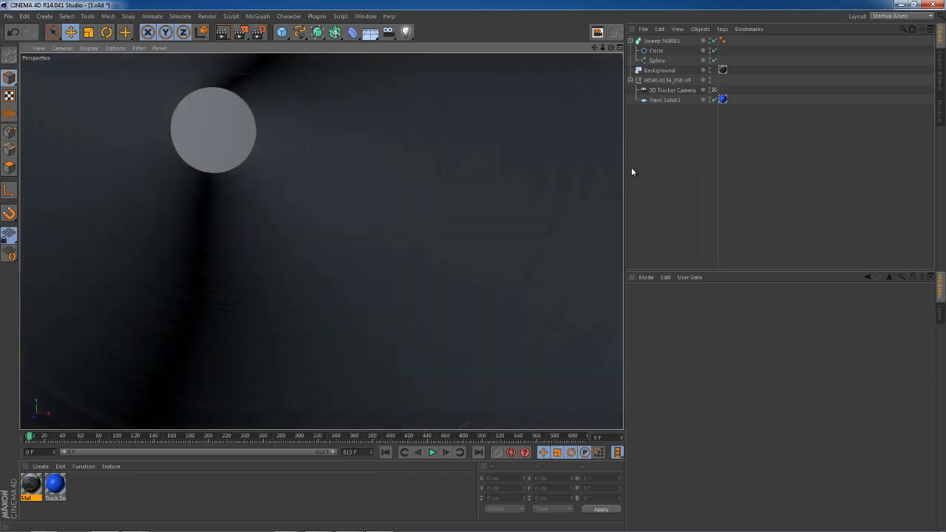
click(397, 214)
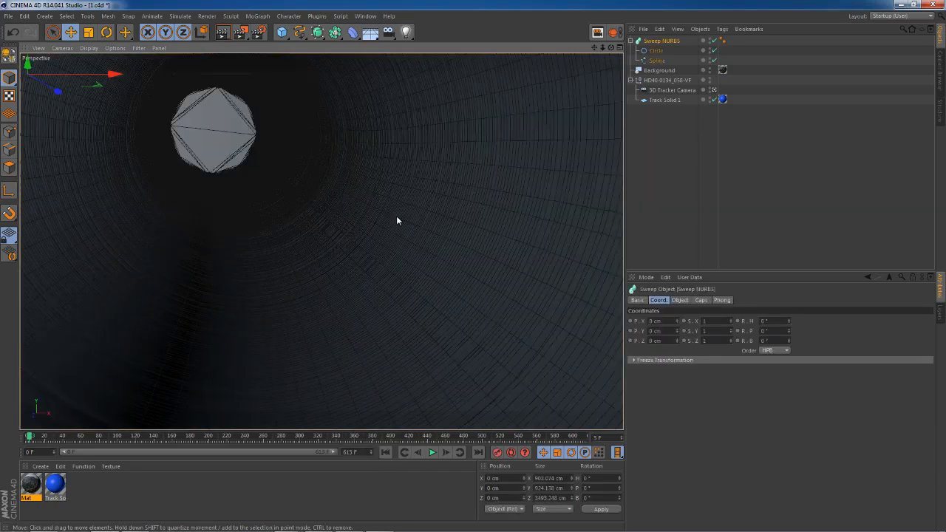
Scrub the timeline to examine the inside of the tube along the tracked camera's path, stopping at frame 200.
drag(41, 439, 17, 441)
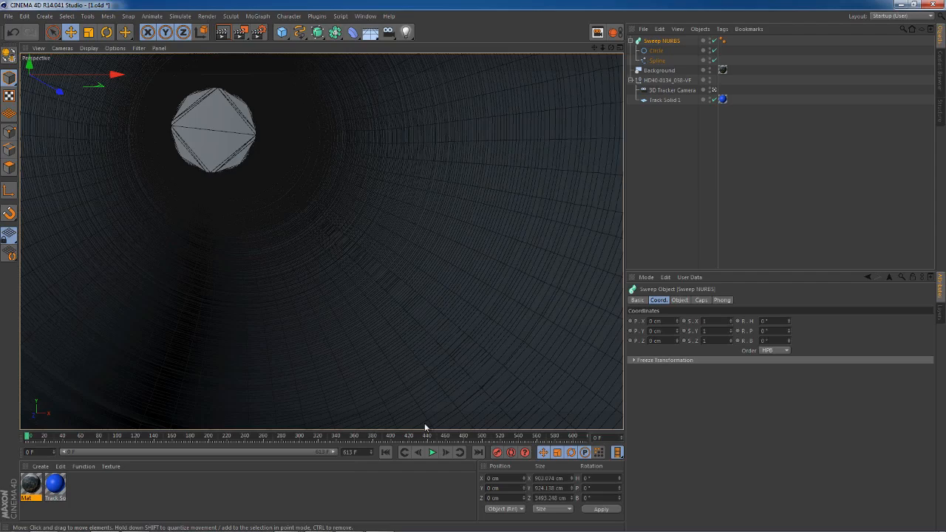
drag(220, 437, 21, 437)
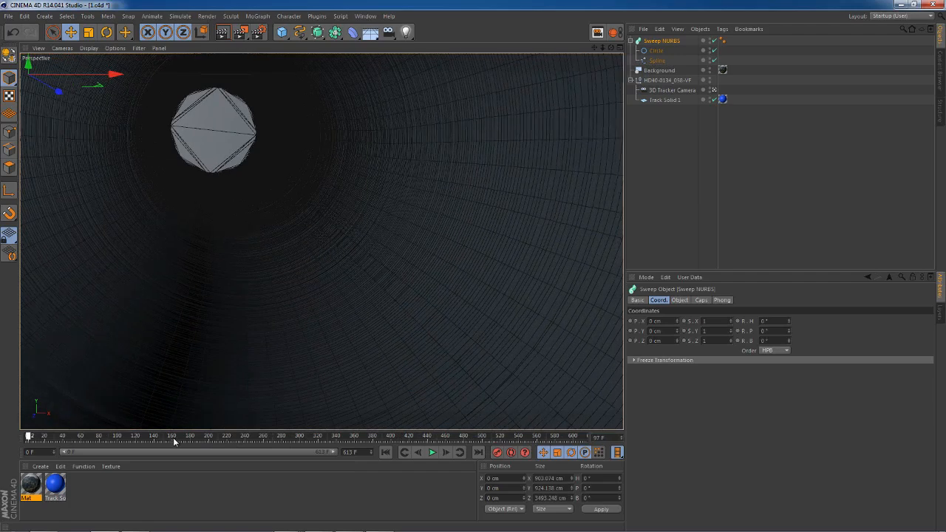
drag(173, 439, 211, 437)
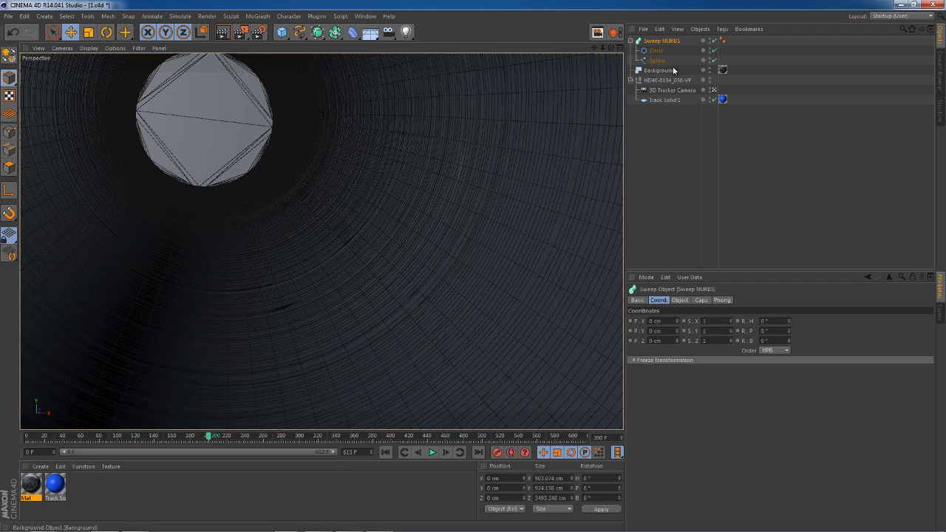
Set both the start and end caps of the Sweep NURBS to None.
click(661, 44)
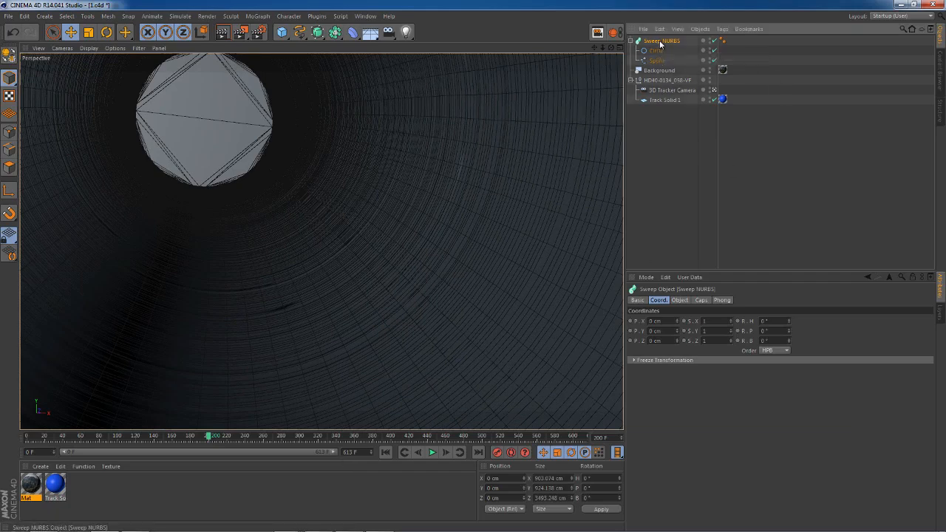
click(679, 300)
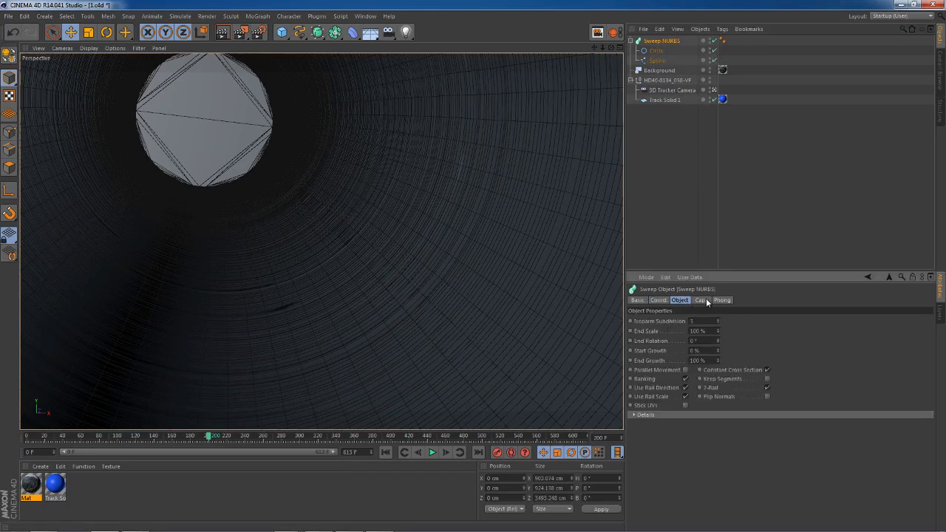
click(701, 300)
click(693, 321)
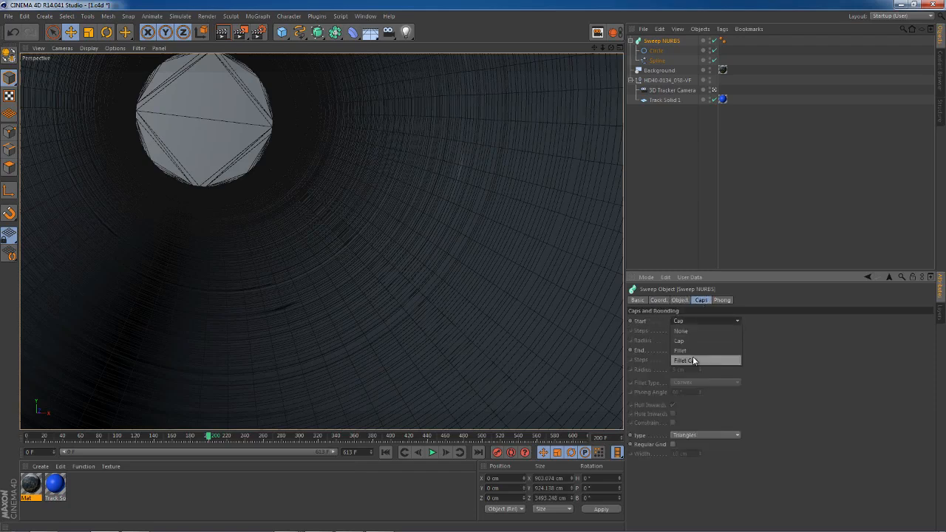
click(697, 331)
click(699, 350)
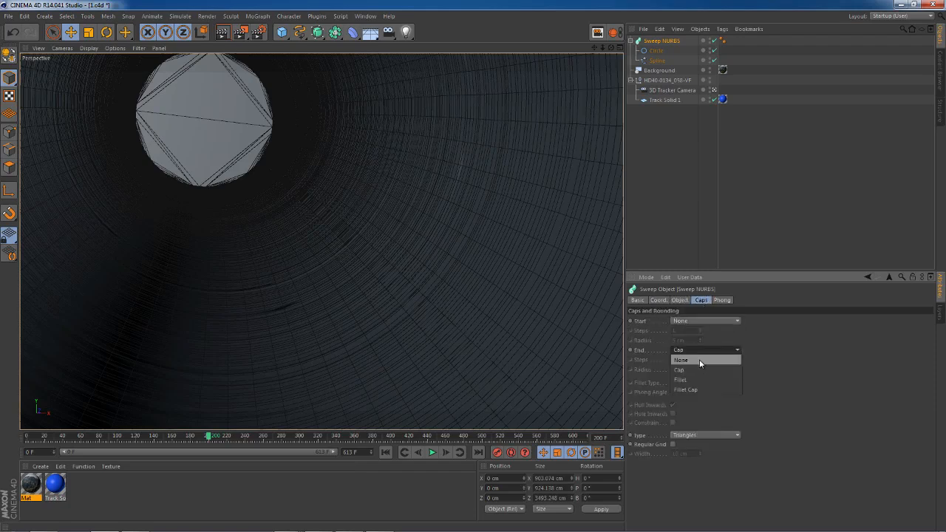
click(700, 361)
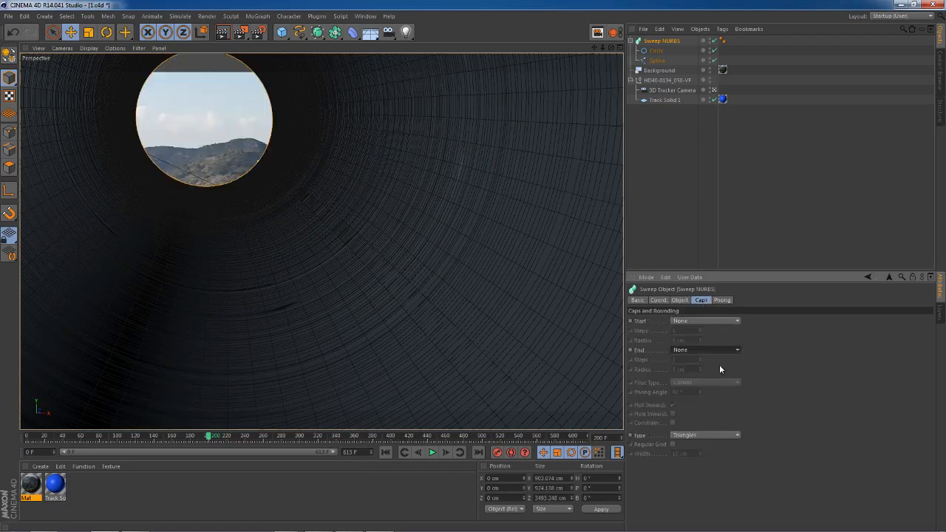
Set the Sweep NURBS End Growth to 50%, preview the camera's exit from the tunnel, and return to the first frame.
click(680, 301)
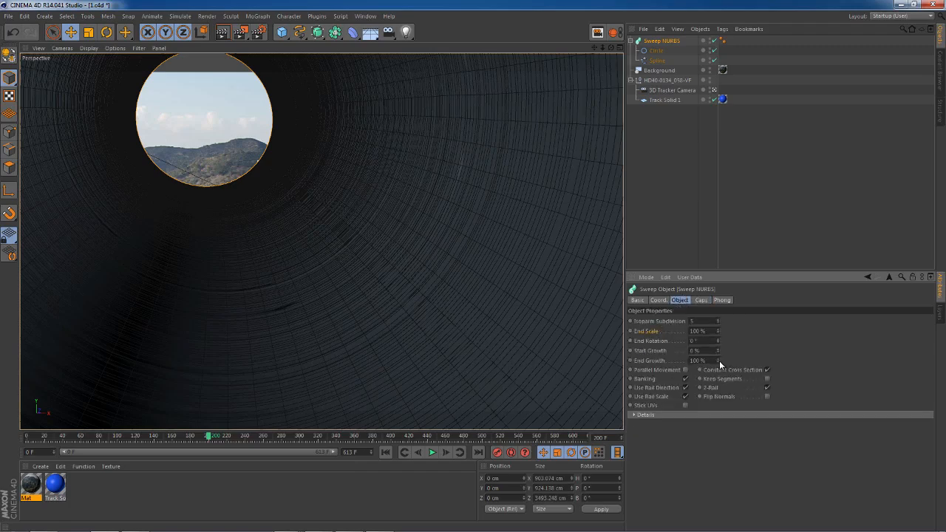
drag(718, 360, 708, 385)
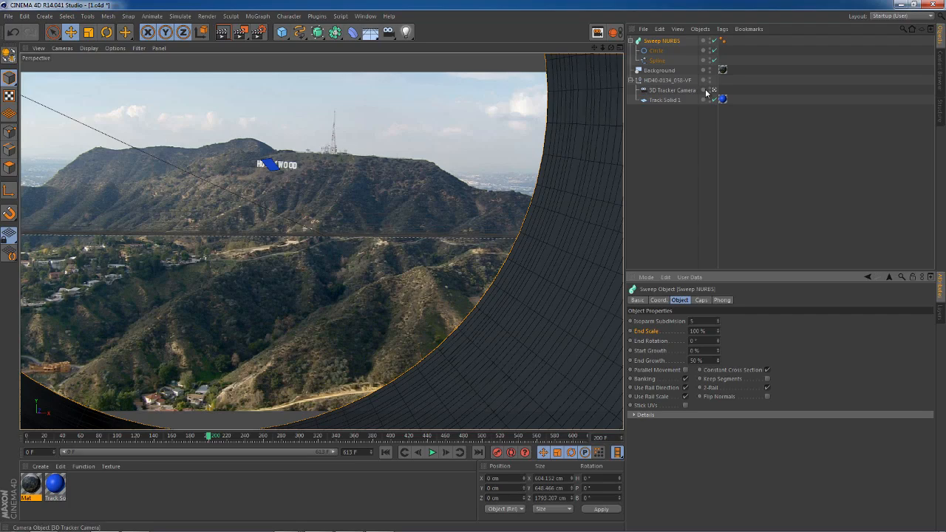
click(680, 91)
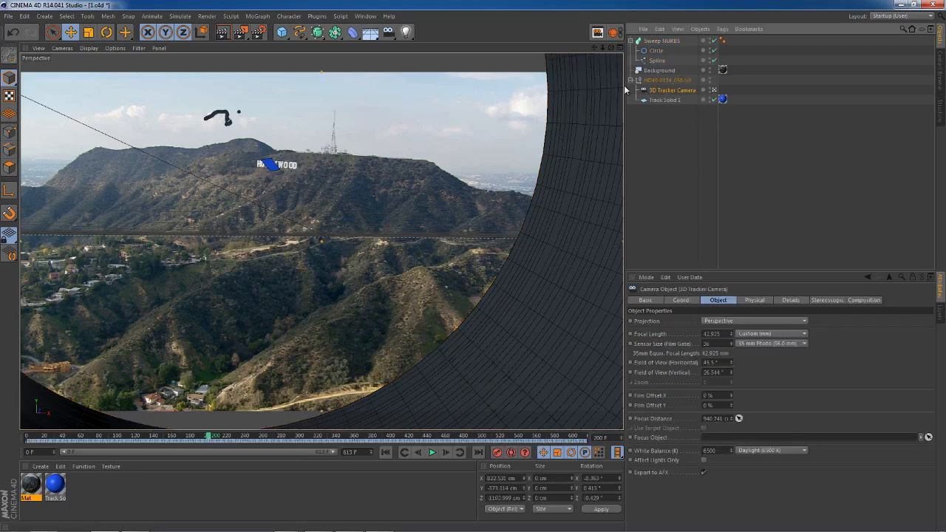
drag(194, 439, 443, 439)
drag(522, 432, 27, 437)
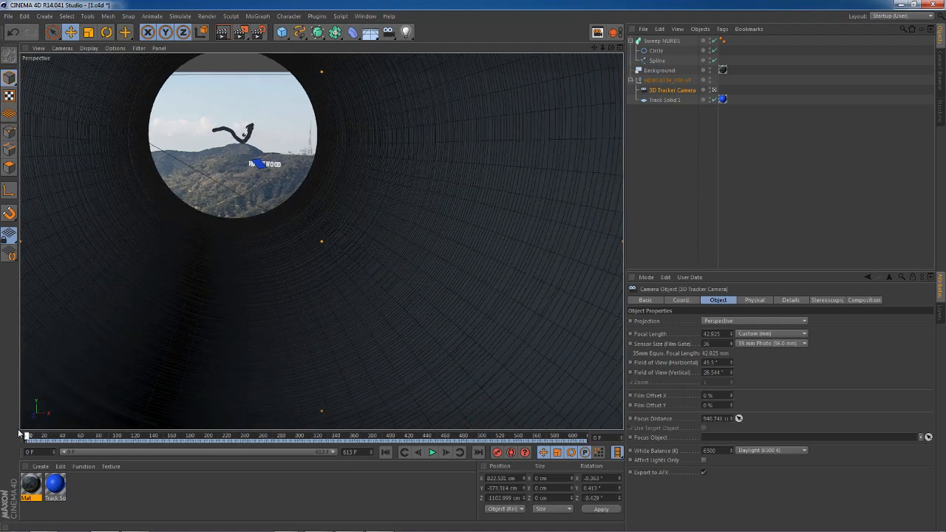
click(433, 454)
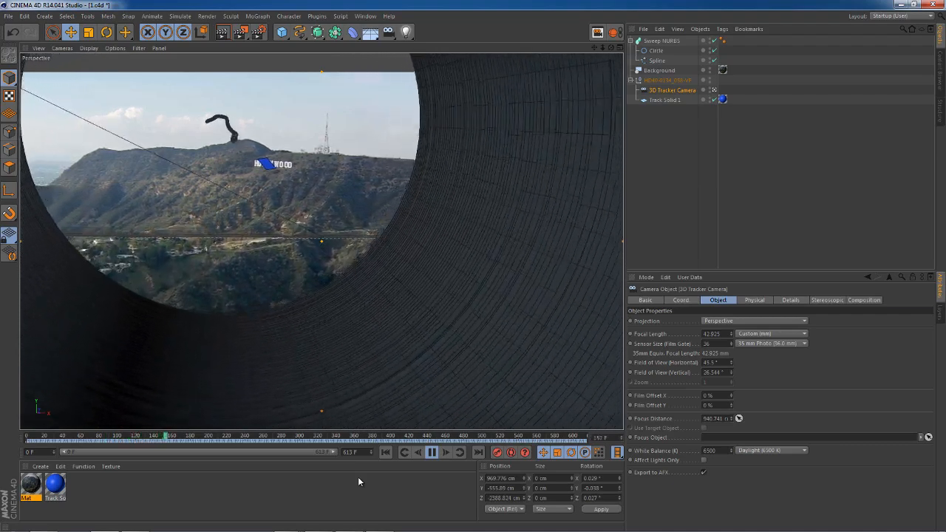
click(432, 453)
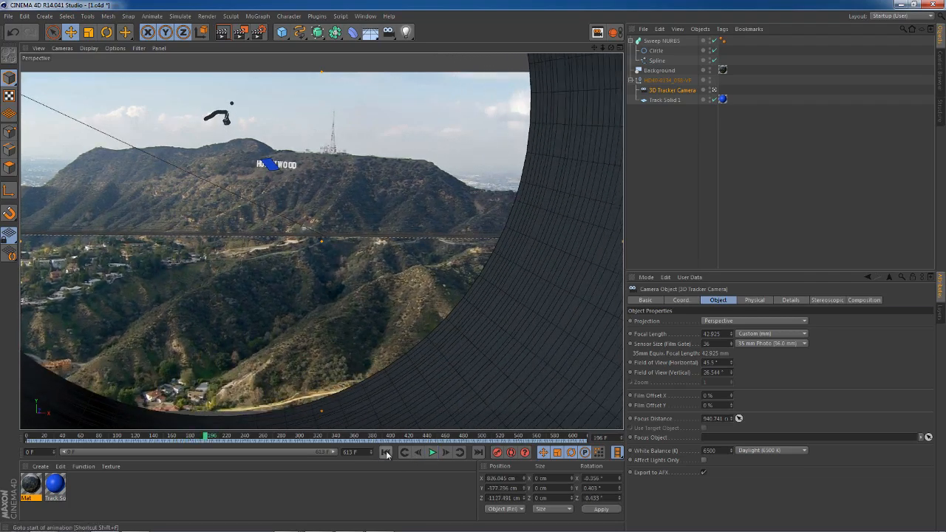
click(385, 453)
Set the Sweep NURBS End Growth to 35%, play the animation through the shorter tunnel, and return to the first frame.
click(662, 40)
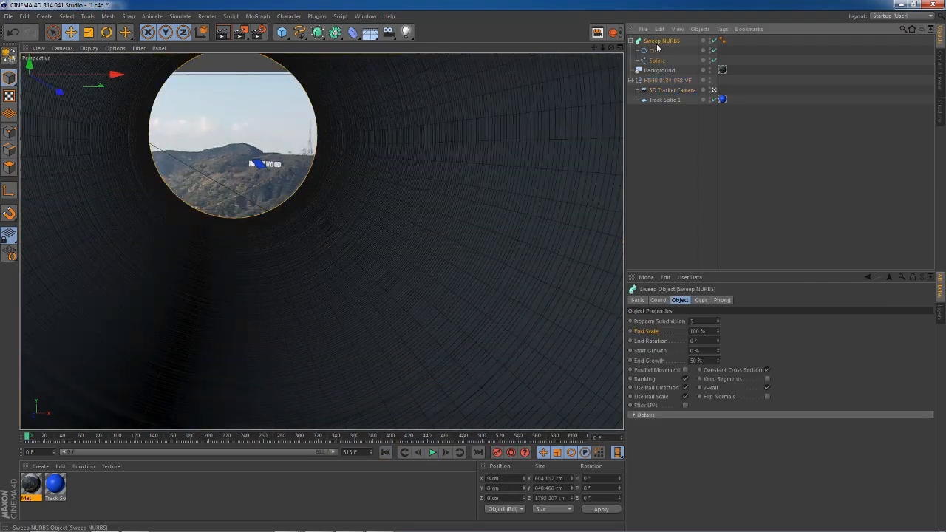
double_click(706, 361)
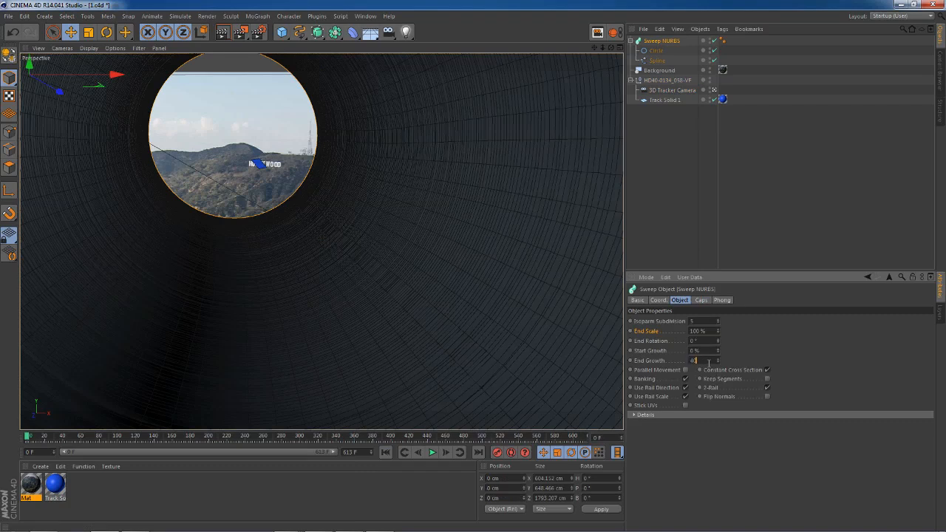
text(35)
key(Return)
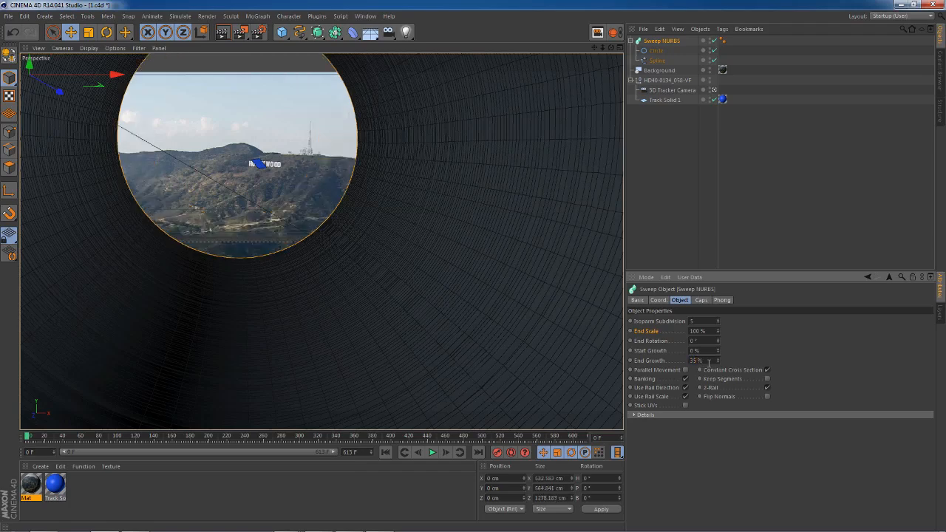
click(433, 452)
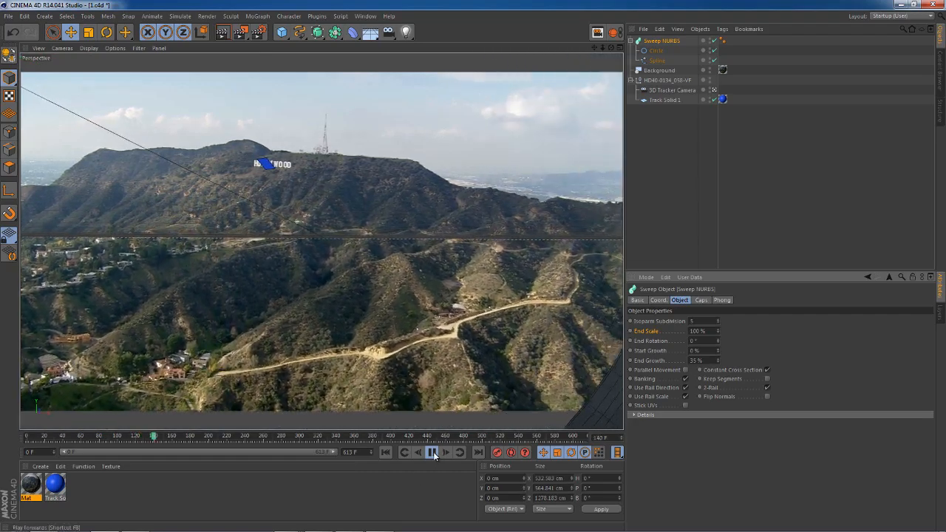
click(433, 453)
click(387, 453)
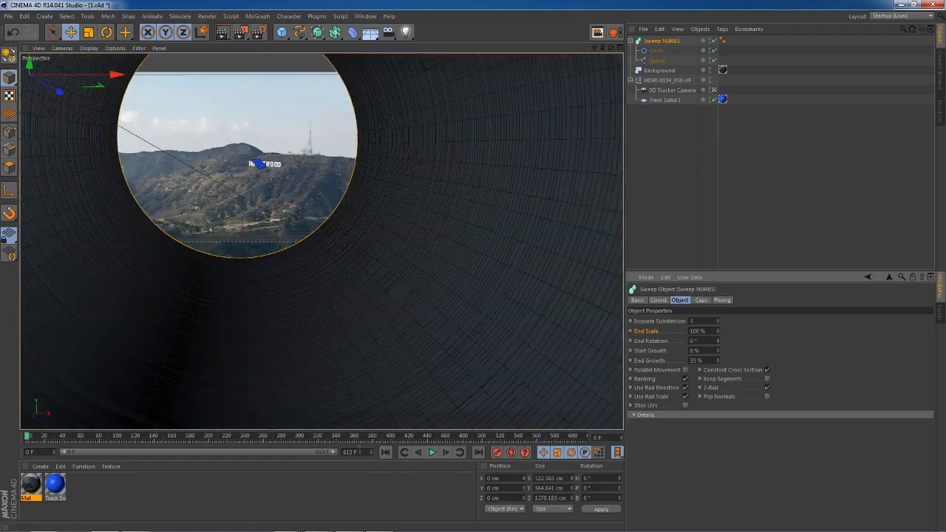
Add a MoGraph Matrix object, set its mode to Object, and assign the Sweep NURBS as its source object.
click(680, 144)
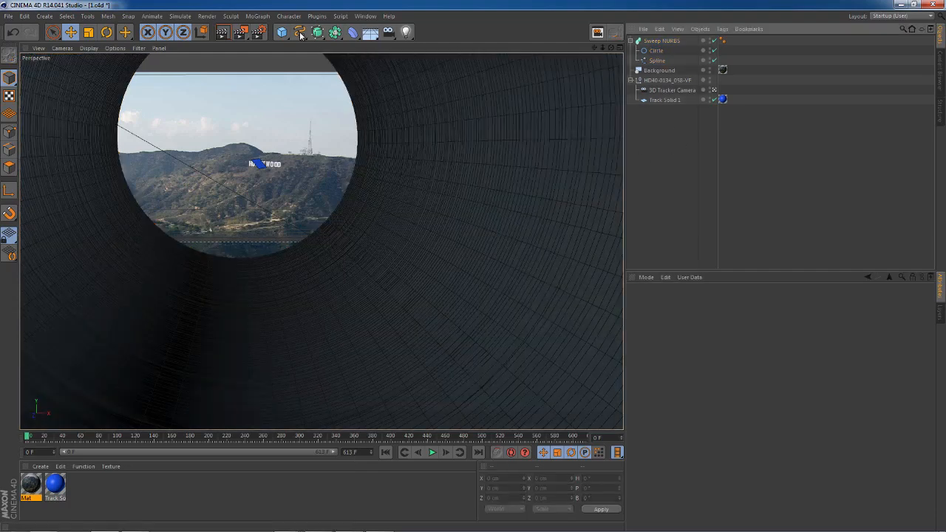
click(251, 16)
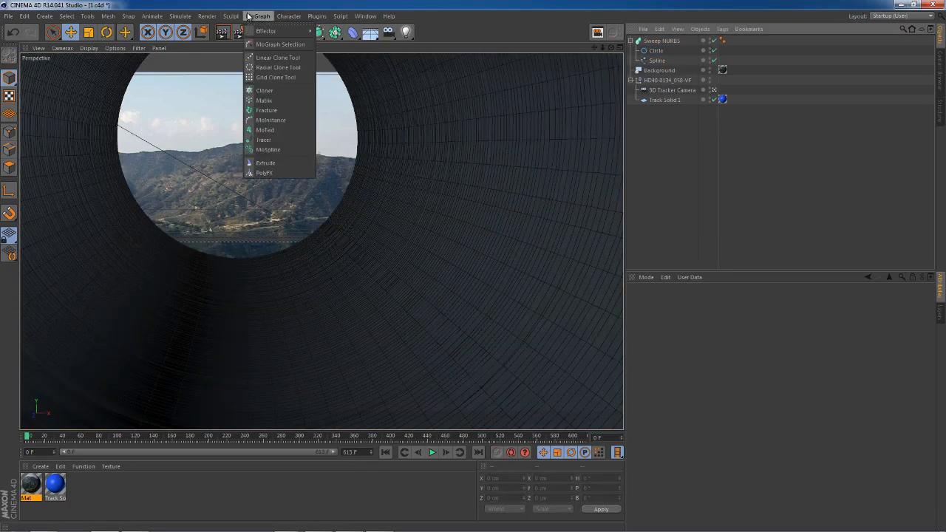
click(278, 101)
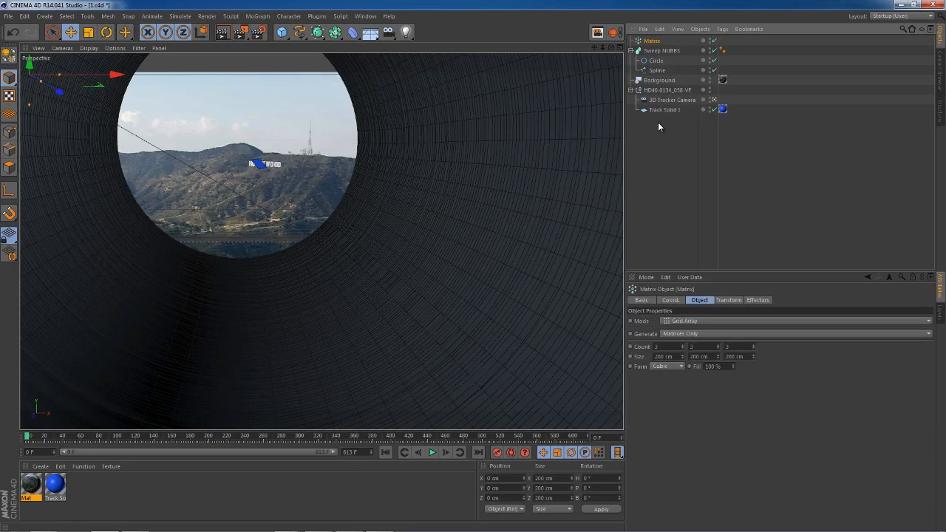
click(708, 321)
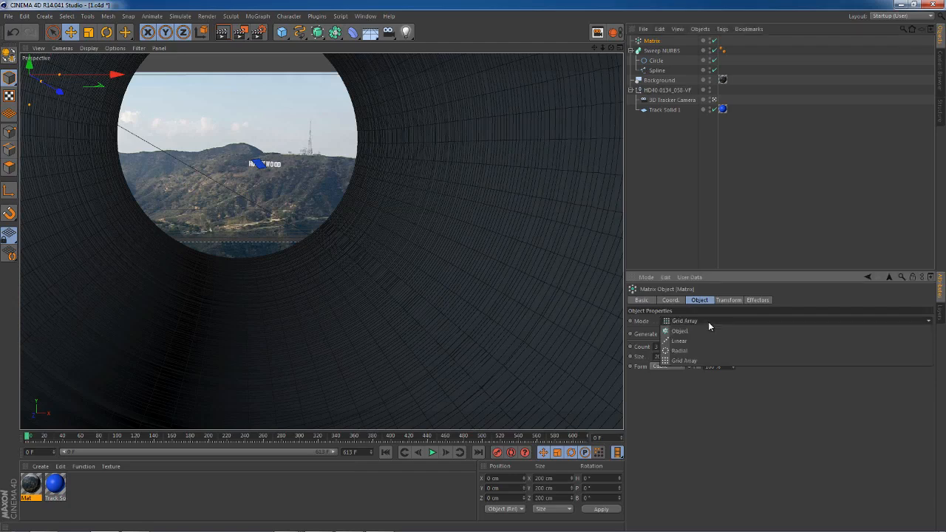
click(710, 332)
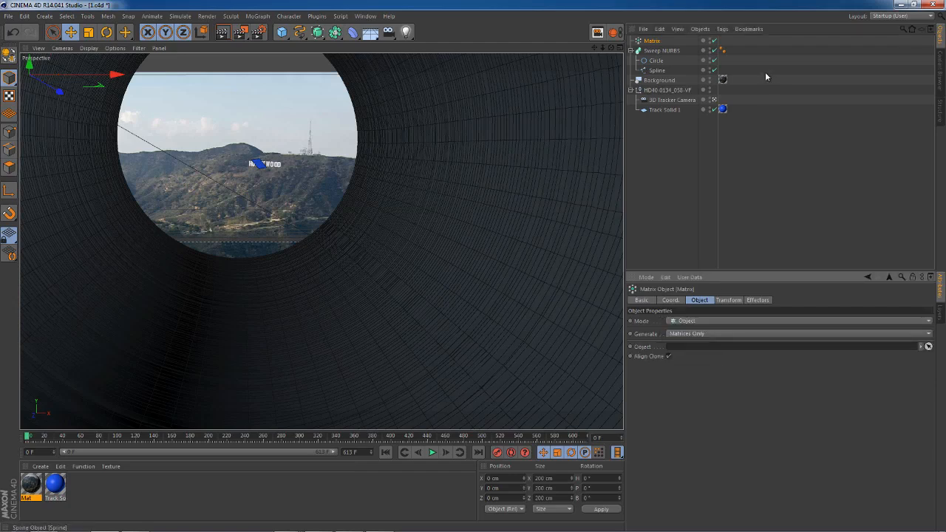
mouse_move(657, 52)
mouse_down()
mouse_move(722, 321)
mouse_move(714, 347)
mouse_up()
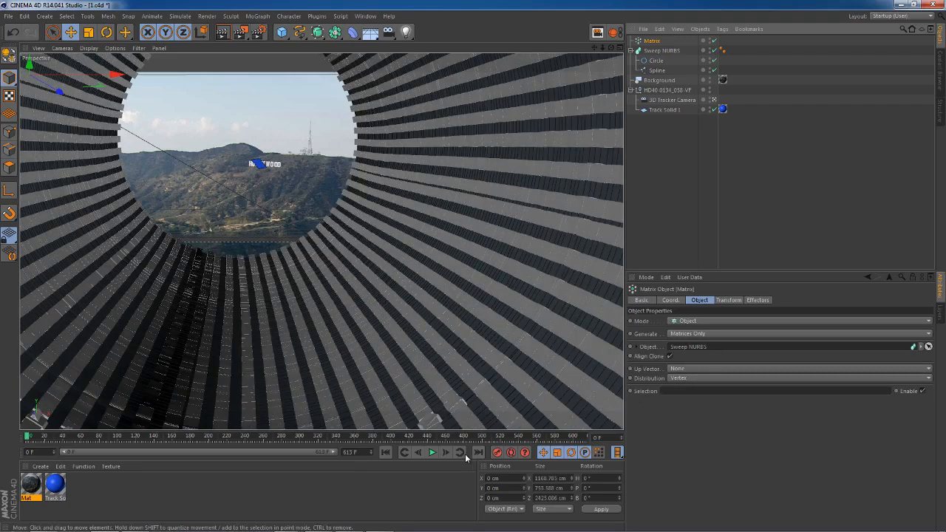
Play the opening frames with the matrix on the tunnel and render the current view.
click(429, 455)
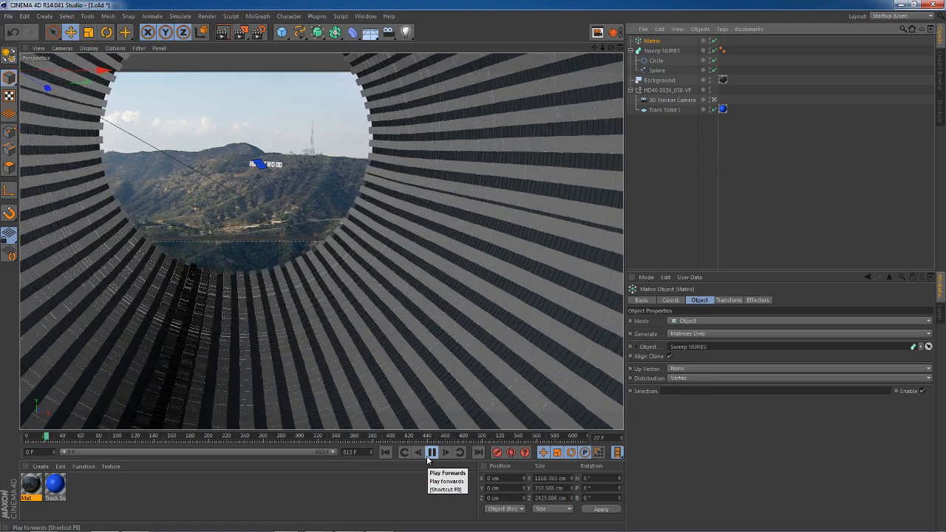
click(431, 454)
click(223, 41)
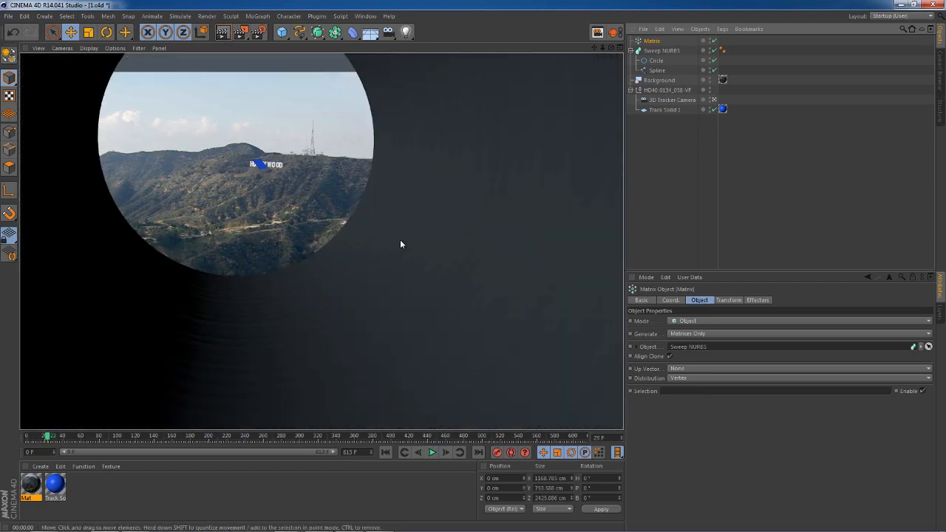
Set the Matrix object to generate Thinking Particles at the first frame, play the animation briefly, and return to the first frame.
click(386, 453)
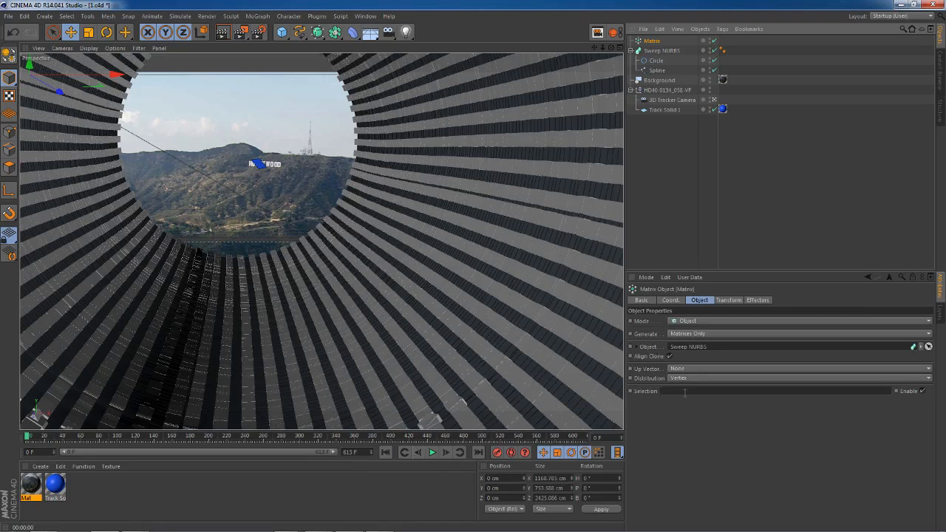
click(747, 334)
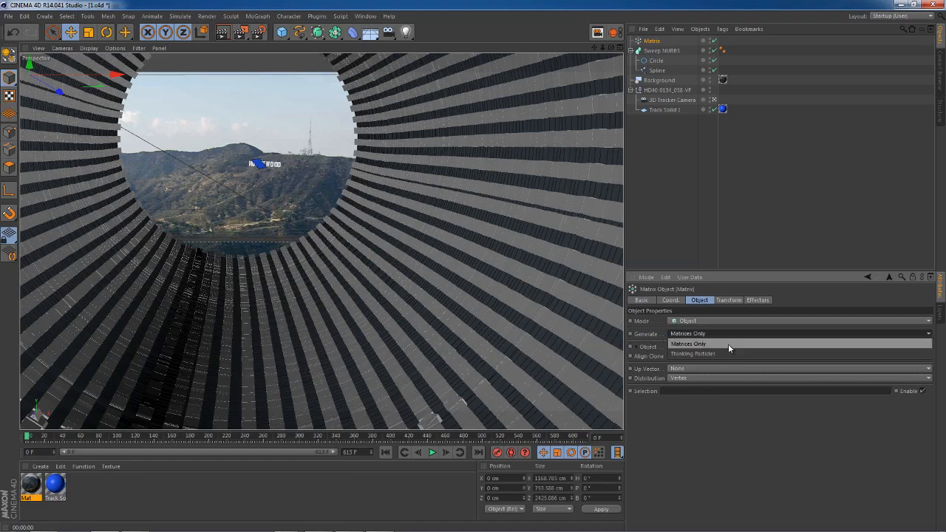
click(684, 353)
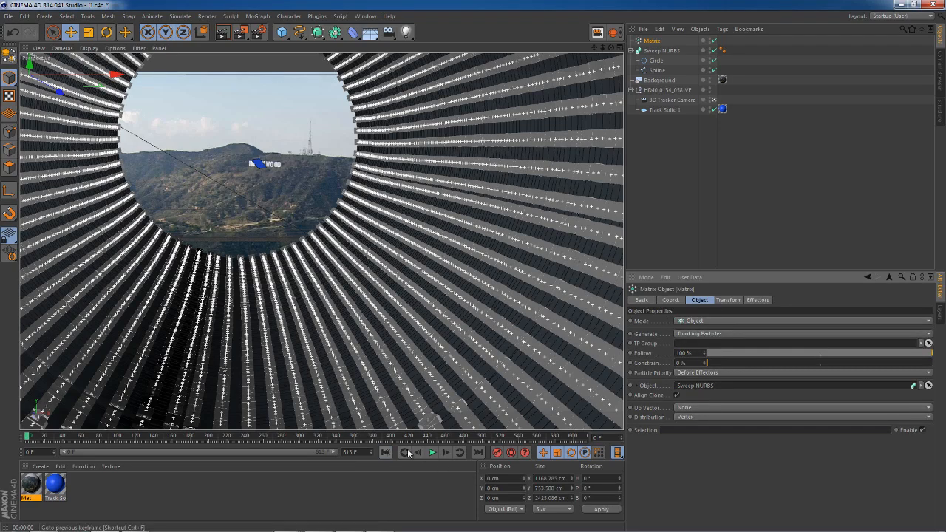
click(433, 452)
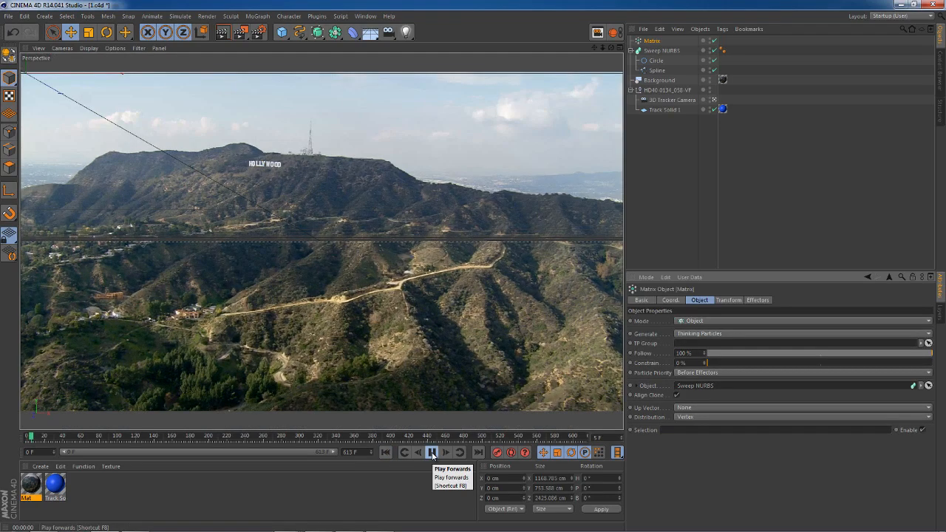
click(432, 453)
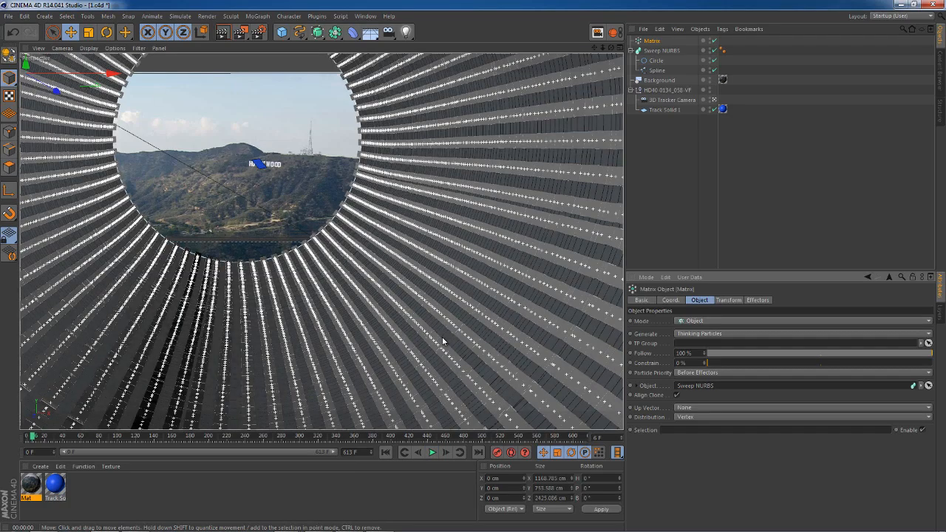
key(shift+f)
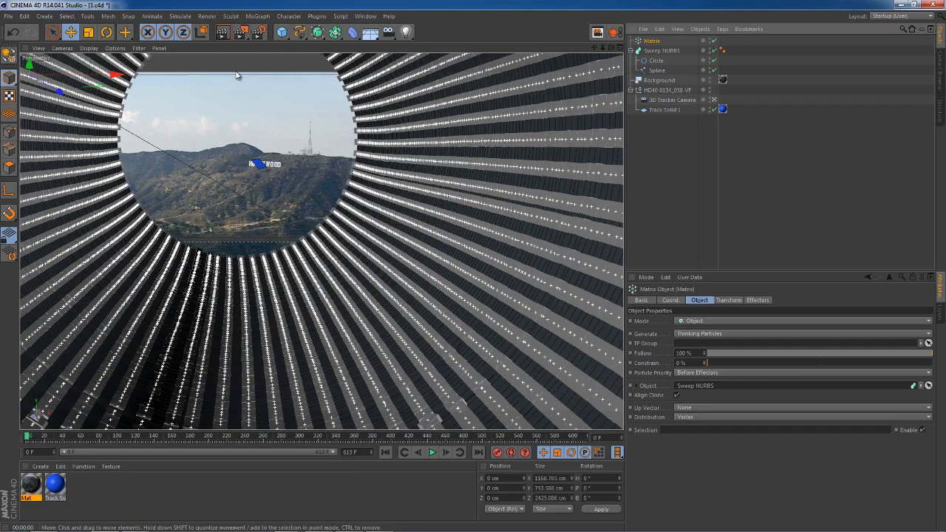
Add an Environment object and create a PyroCluster - VolumeTracer material and a PyroCluster material.
click(370, 32)
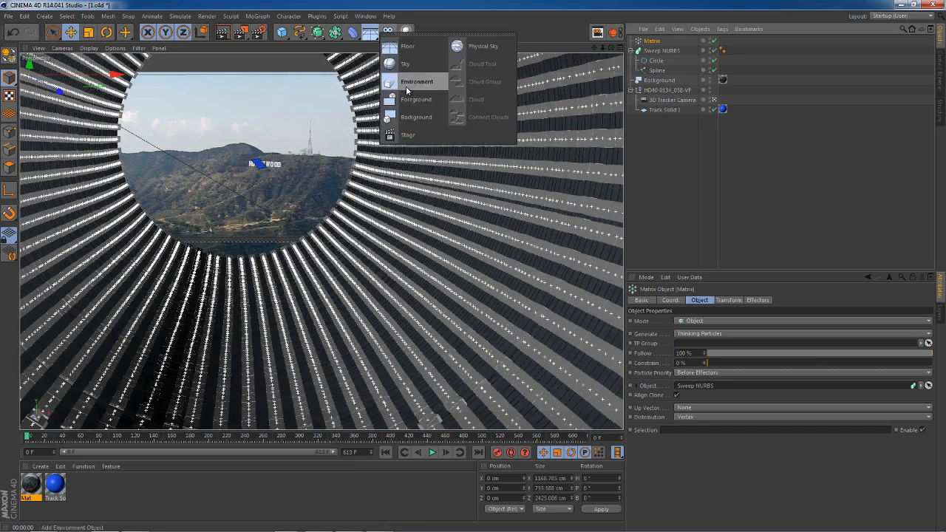
click(417, 83)
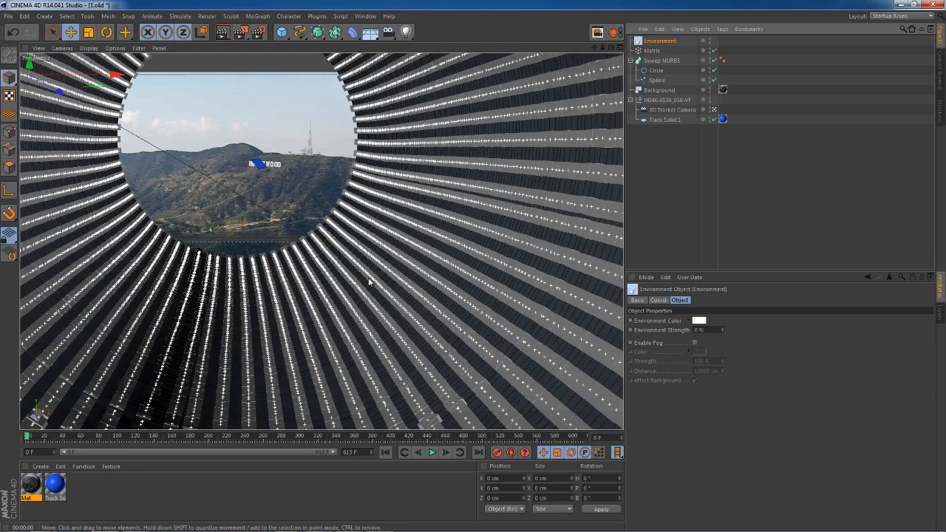
click(40, 466)
mouse_move(74, 401)
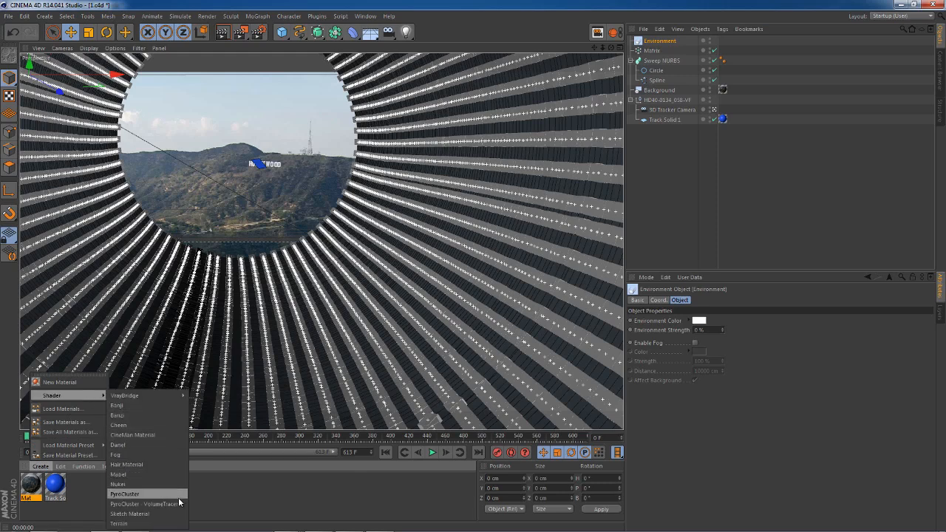
click(179, 504)
click(40, 466)
mouse_move(76, 395)
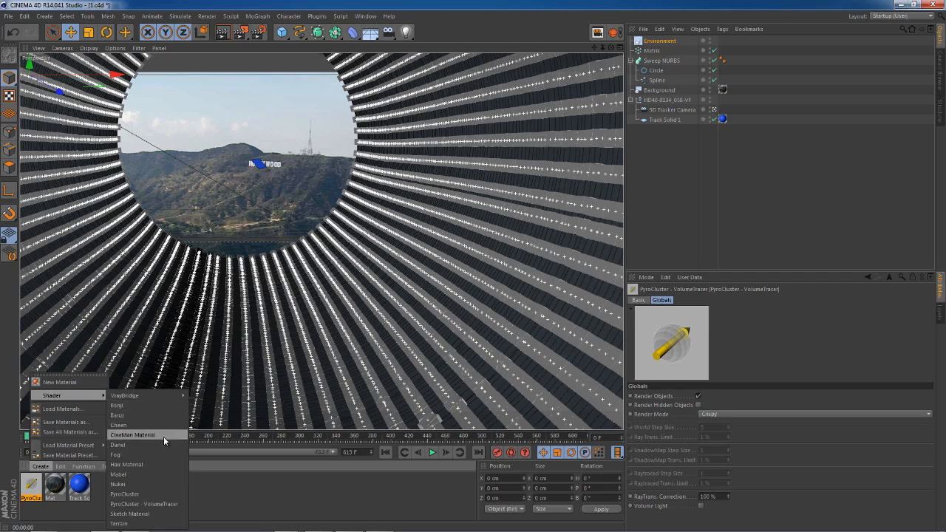
click(178, 494)
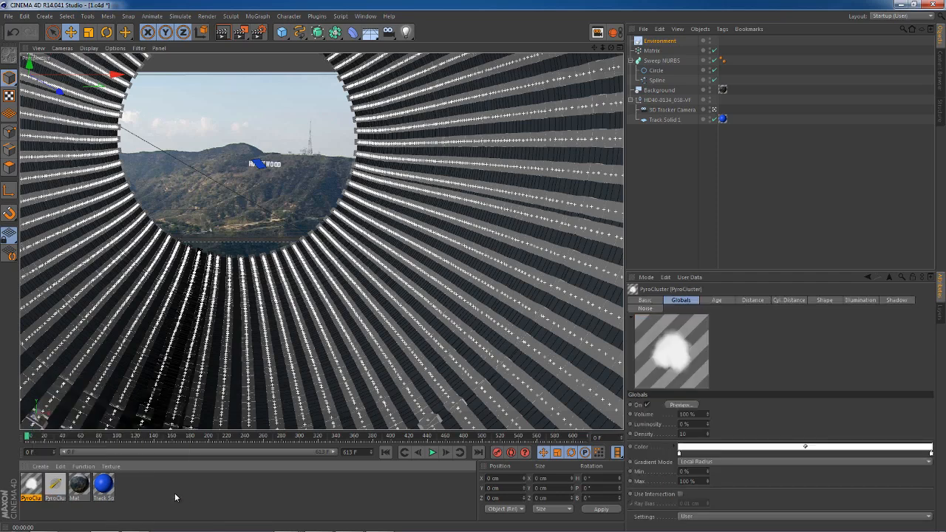
Add a Thinking Particles Particle Geometry object below the Environment, apply the PyroCluster material to it, and render the view.
click(646, 51)
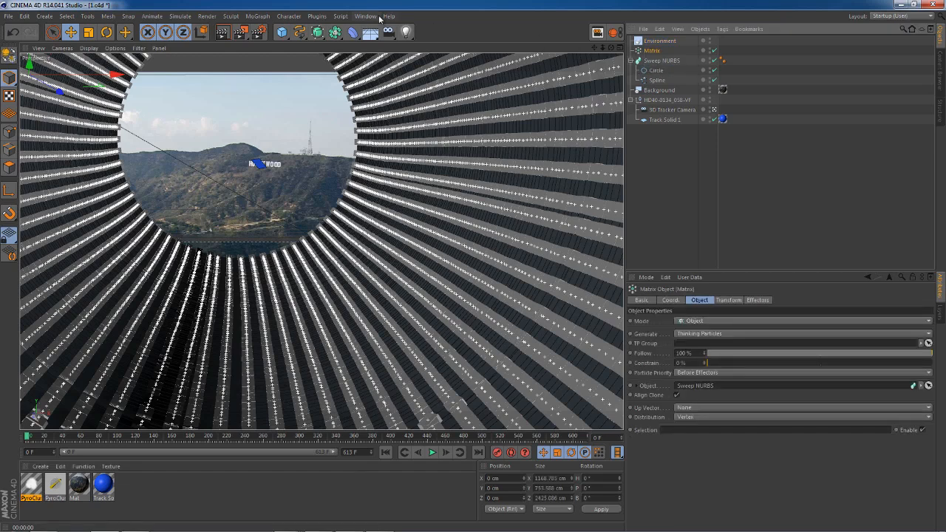
click(184, 17)
mouse_move(193, 64)
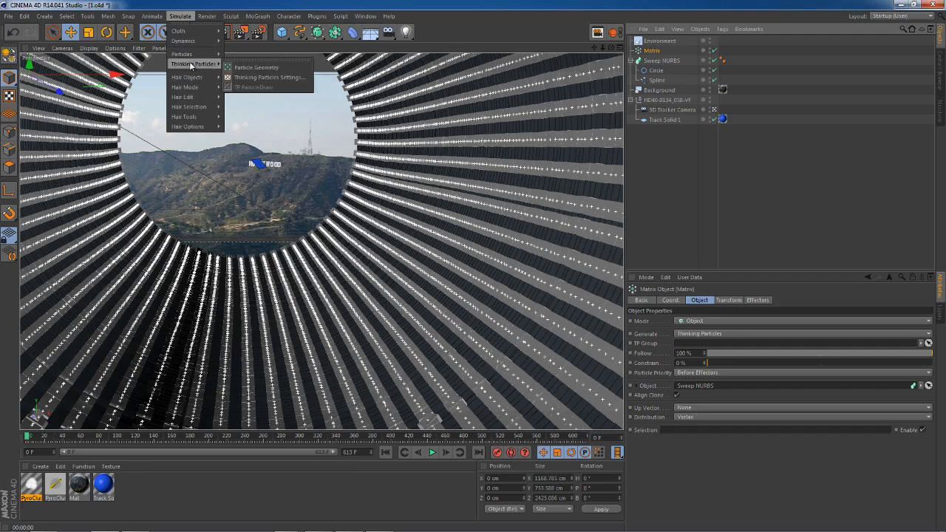
click(244, 73)
drag(649, 42, 648, 56)
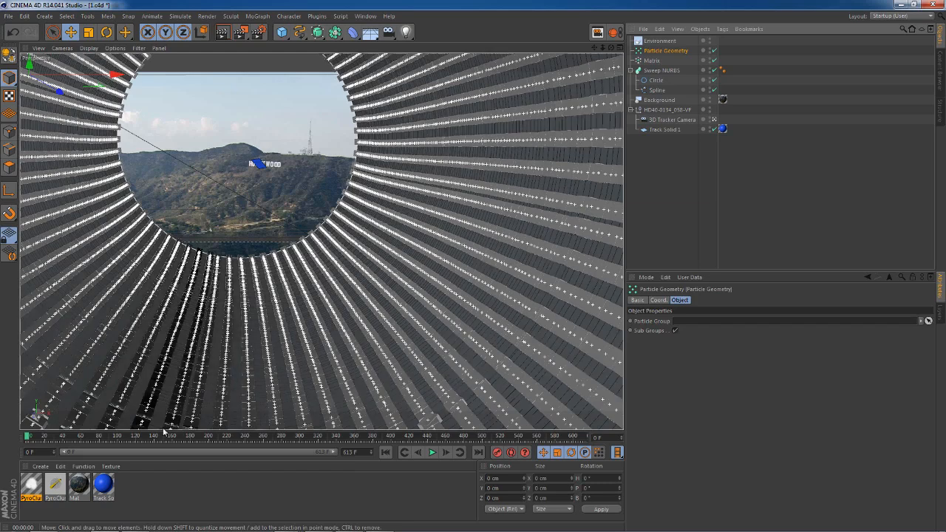
drag(31, 483, 660, 53)
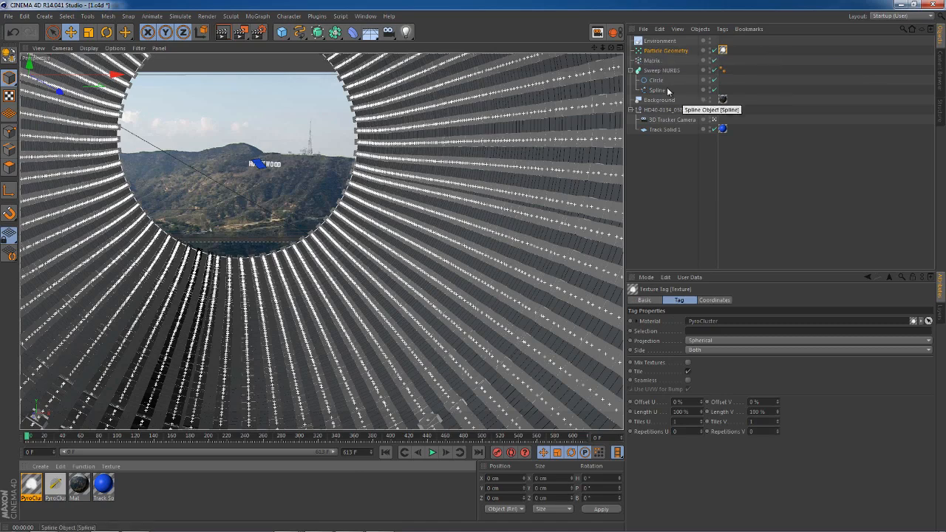
click(221, 33)
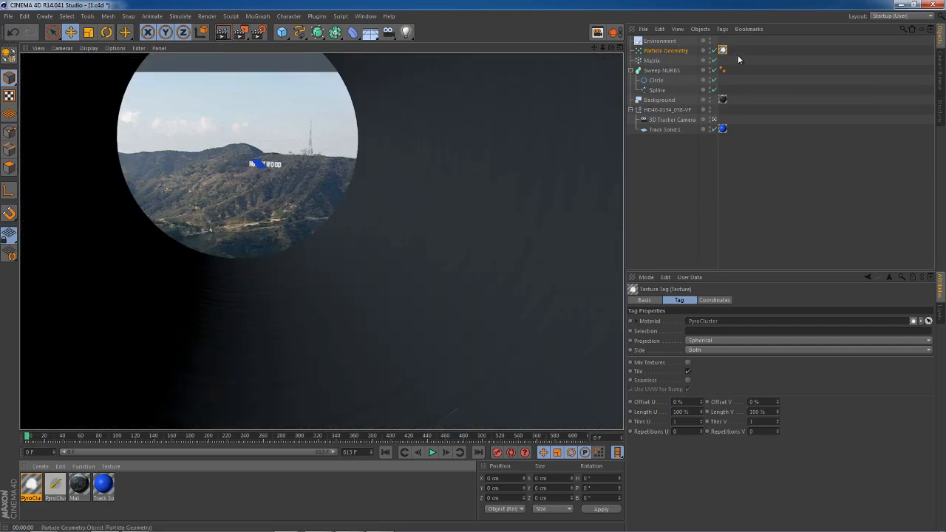
Check the Particle Geometry and Matrix settings, and apply the PyroCluster - VolumeTracer material to the Environment object.
click(650, 51)
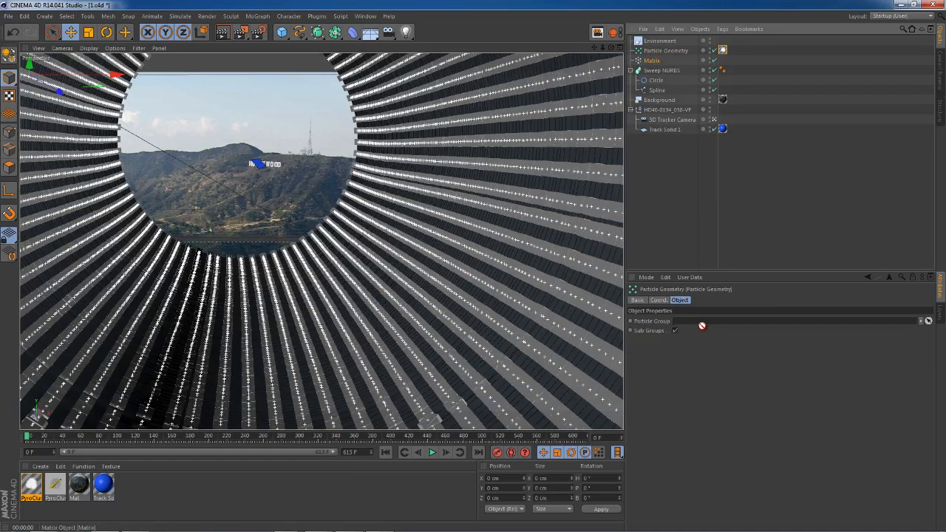
click(652, 60)
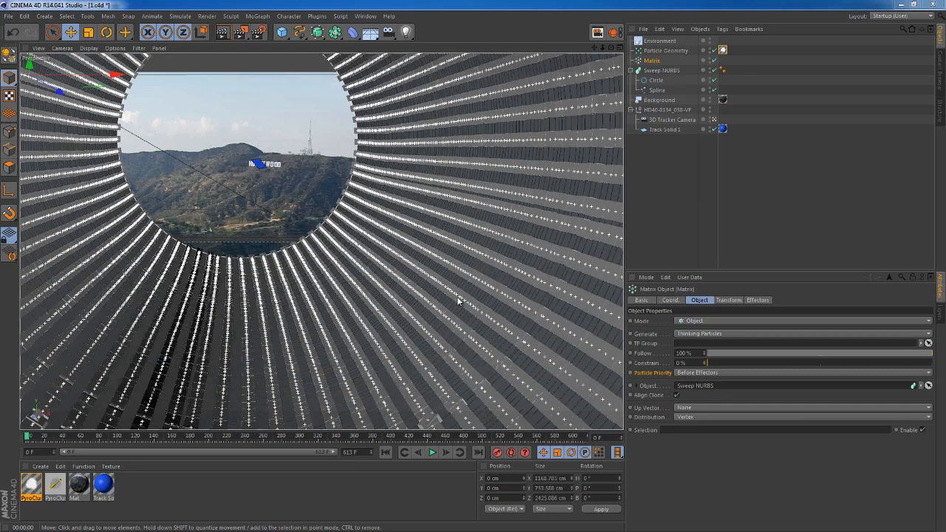
click(54, 485)
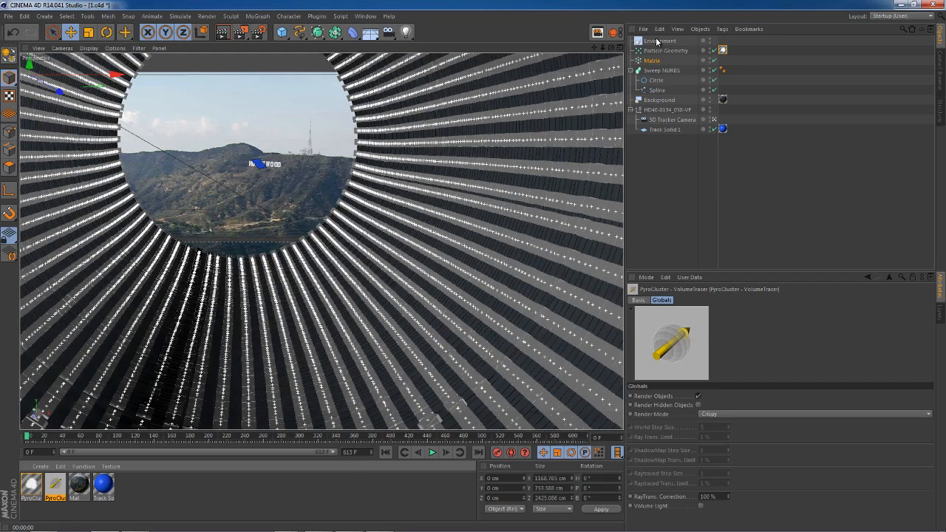
drag(657, 42, 658, 41)
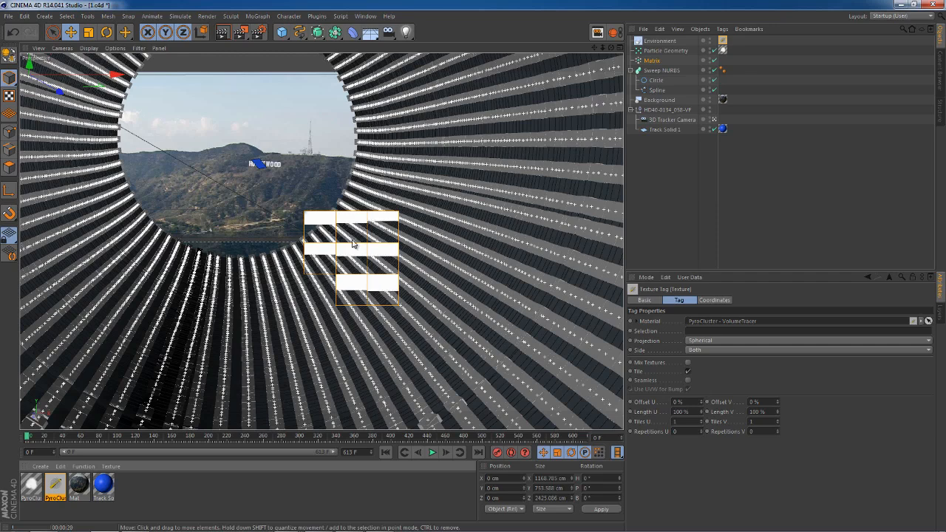
Open the PyroCluster - VolumeTracer material for editing and set its Render Mode to User.
click(54, 484)
double_click(56, 485)
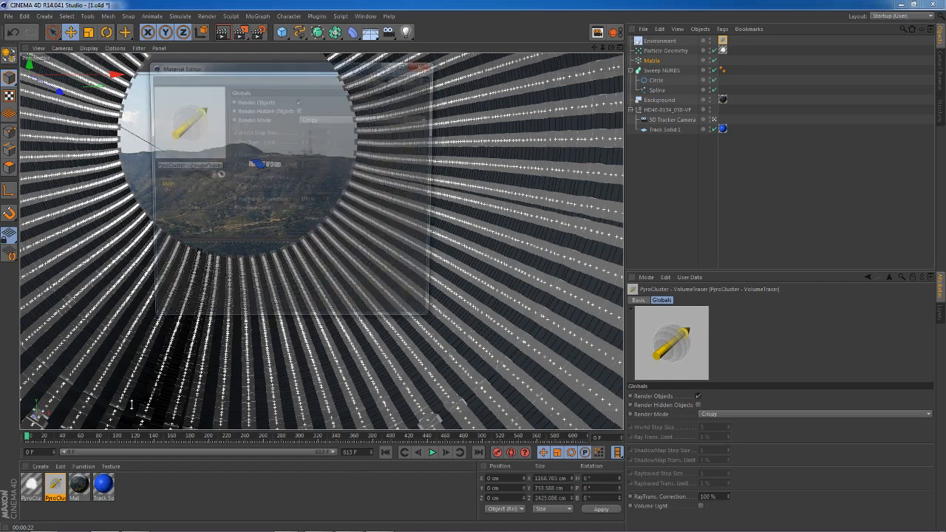
drag(317, 68, 266, 156)
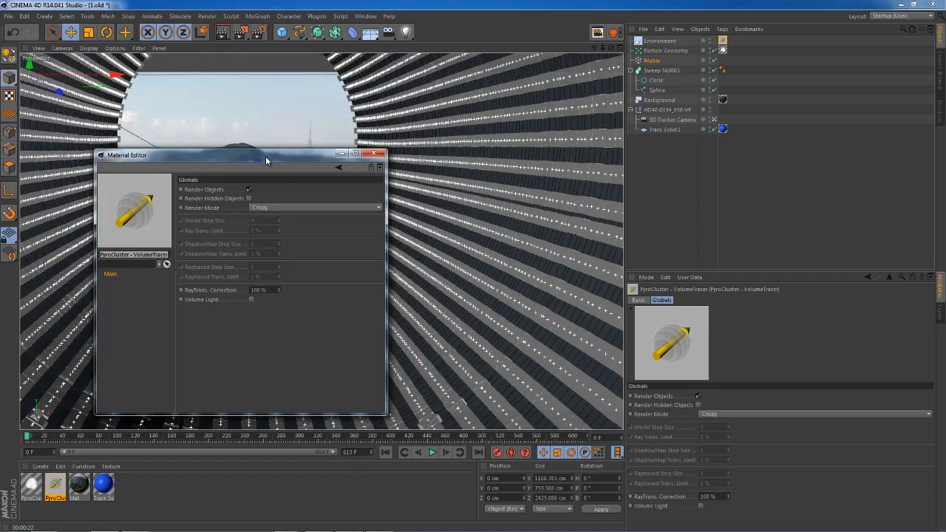
click(259, 208)
click(253, 253)
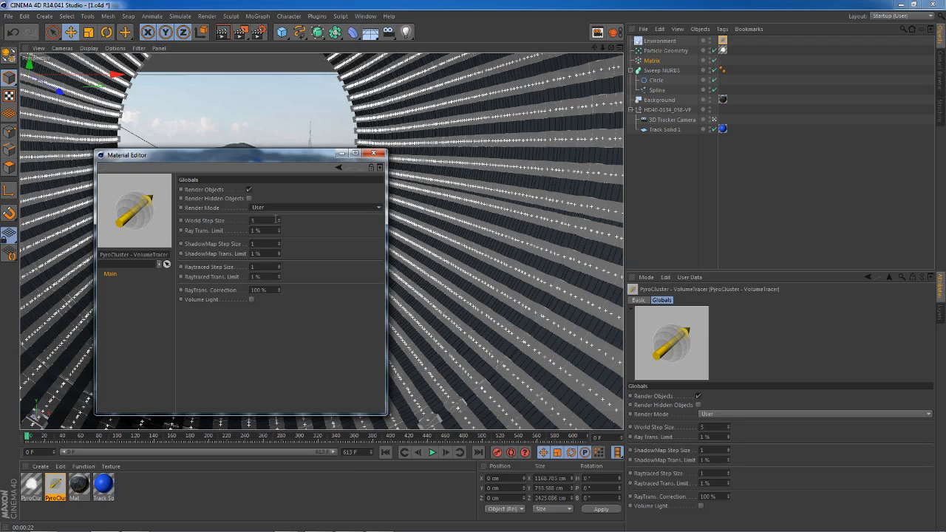
Set the VolumeTracer's World, ShadowMap and Raytraced step sizes to 10 and their transparency limits to 10%, and test-render the view.
click(275, 220)
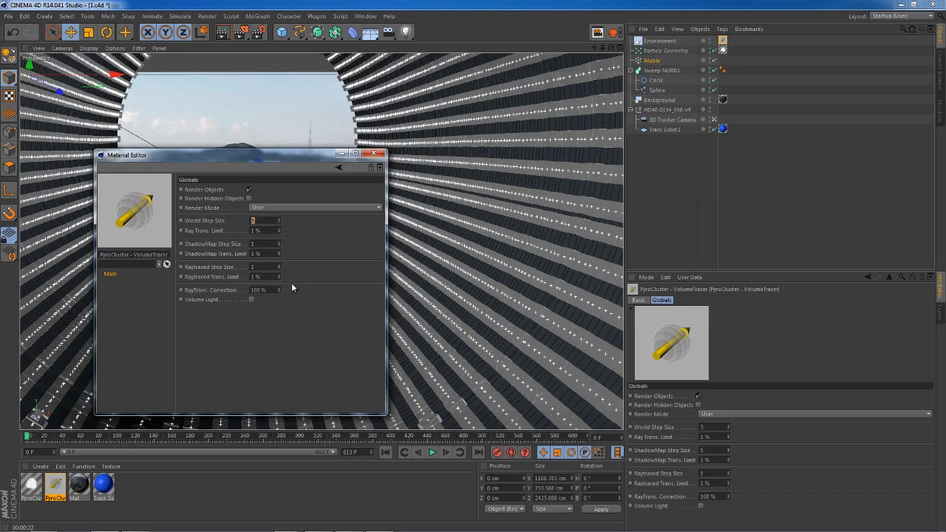
text(1010)
key(Tab)
text(10)
key(Tab)
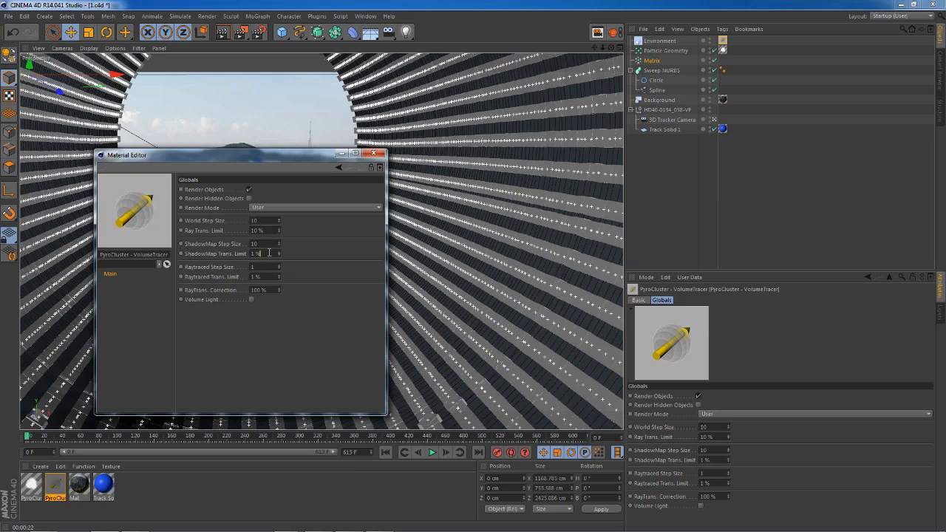
text(10)
key(Tab)
text(10)
key(Tab)
text(10)
key(Tab)
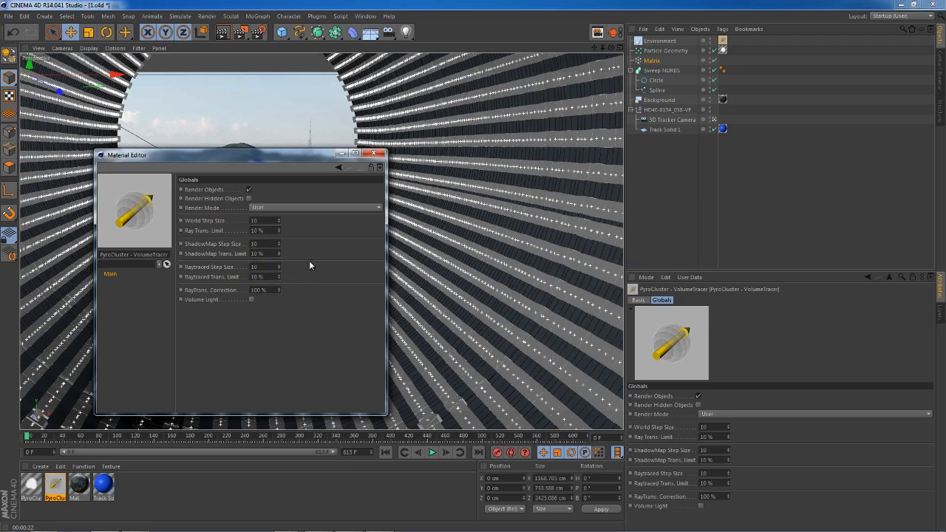
drag(270, 156, 770, 197)
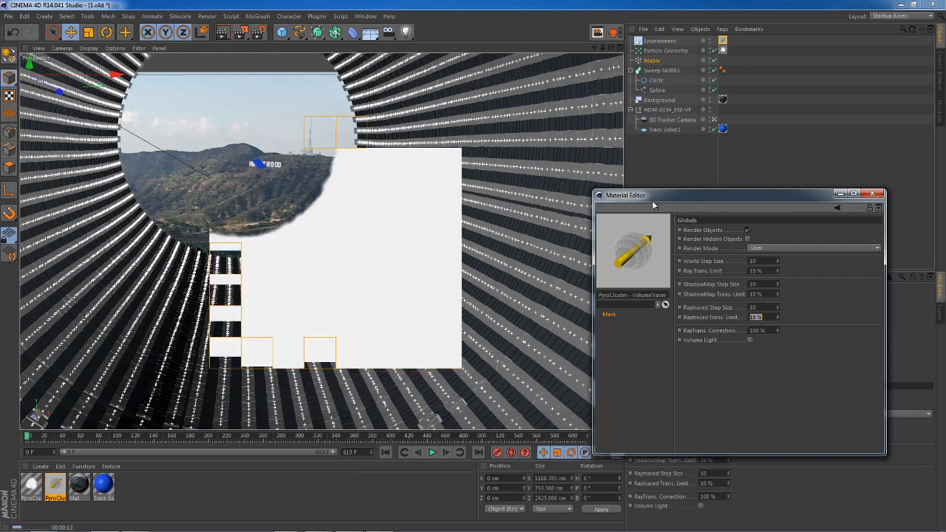
drag(705, 196, 403, 200)
click(576, 199)
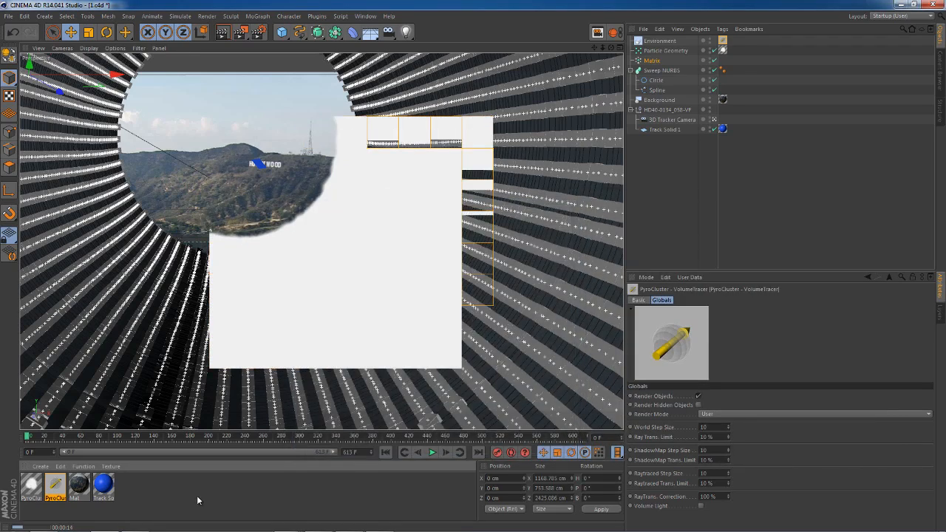
Enable the Shape preview in the PyroCluster material and play the animation briefly from the first frame to refresh the particle display.
double_click(30, 485)
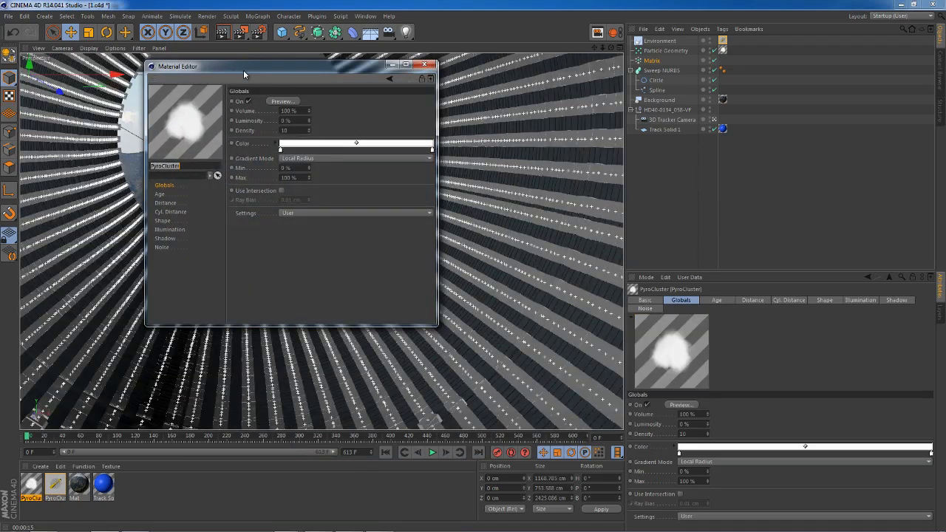
drag(244, 70, 583, 164)
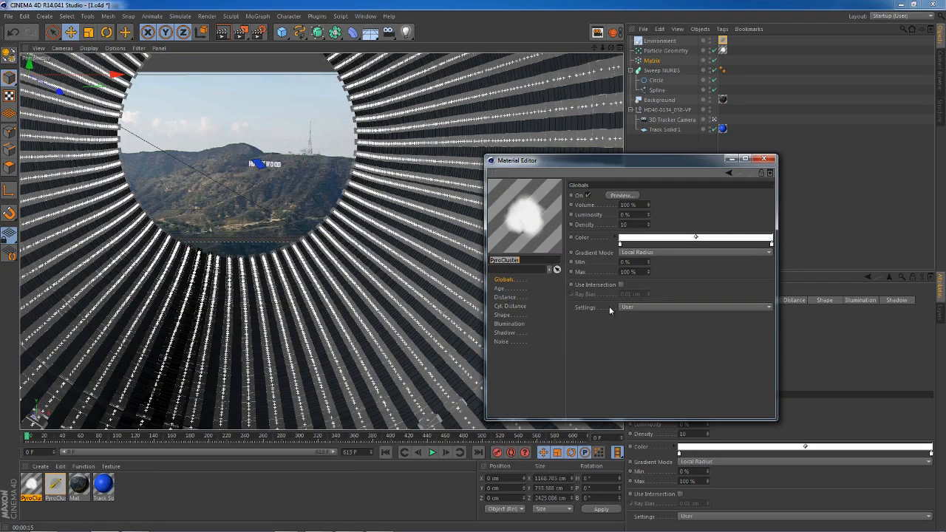
click(516, 289)
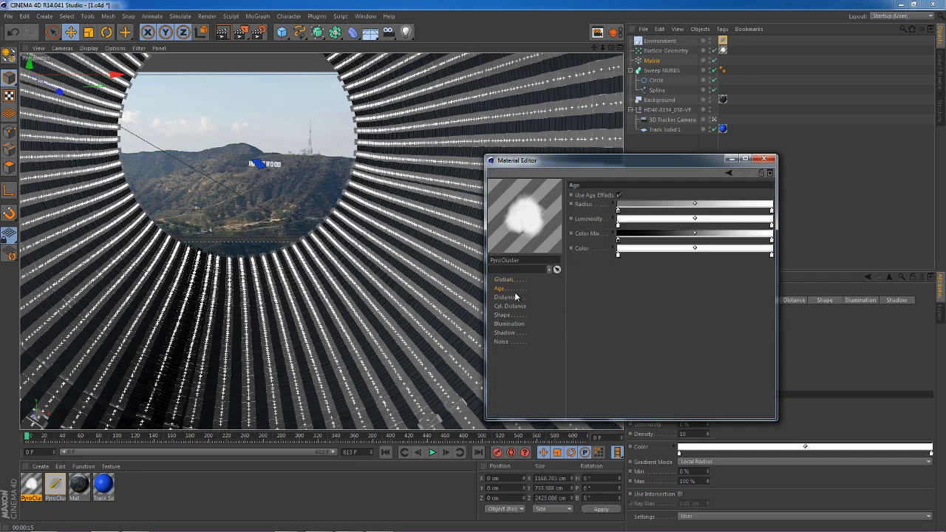
click(516, 297)
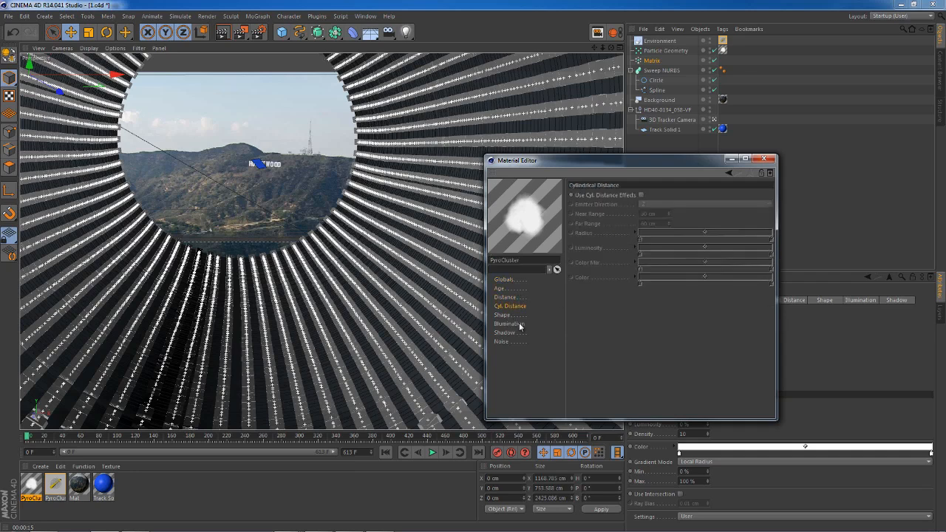
click(510, 315)
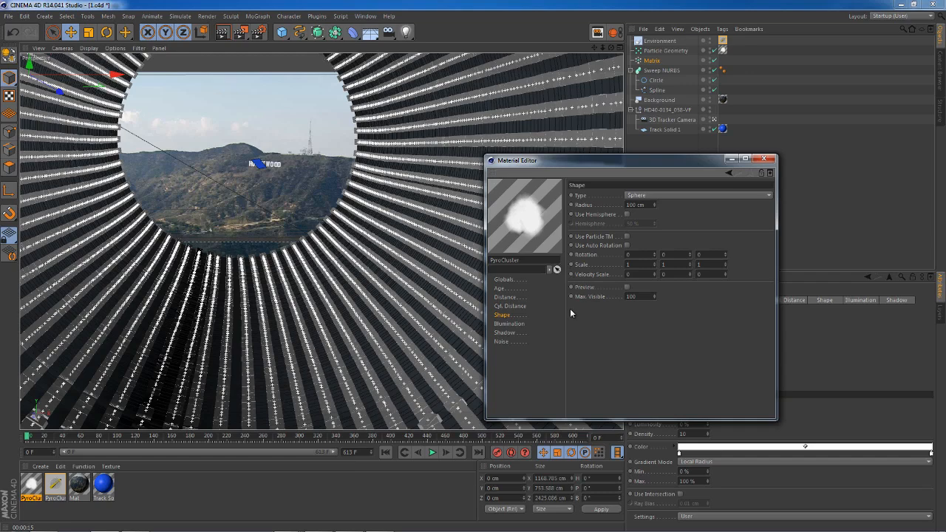
click(627, 287)
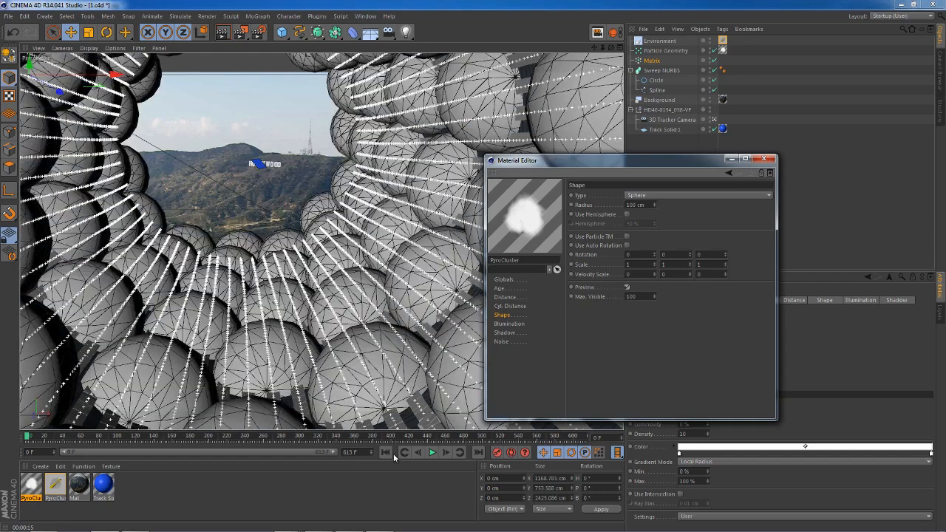
click(433, 453)
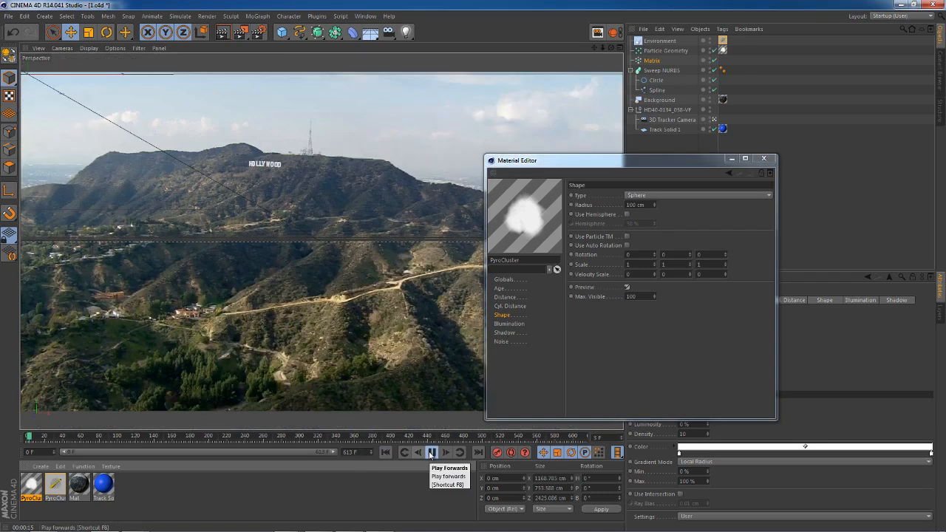
click(432, 452)
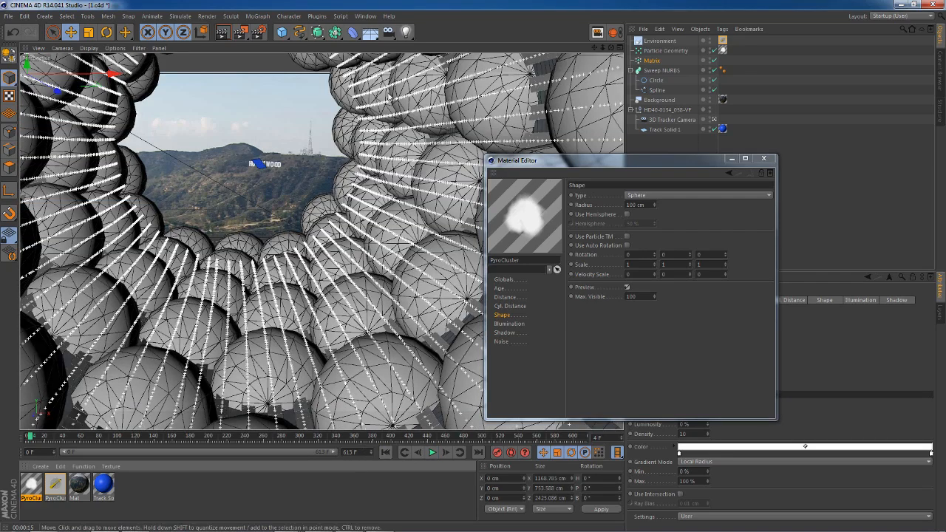
click(386, 452)
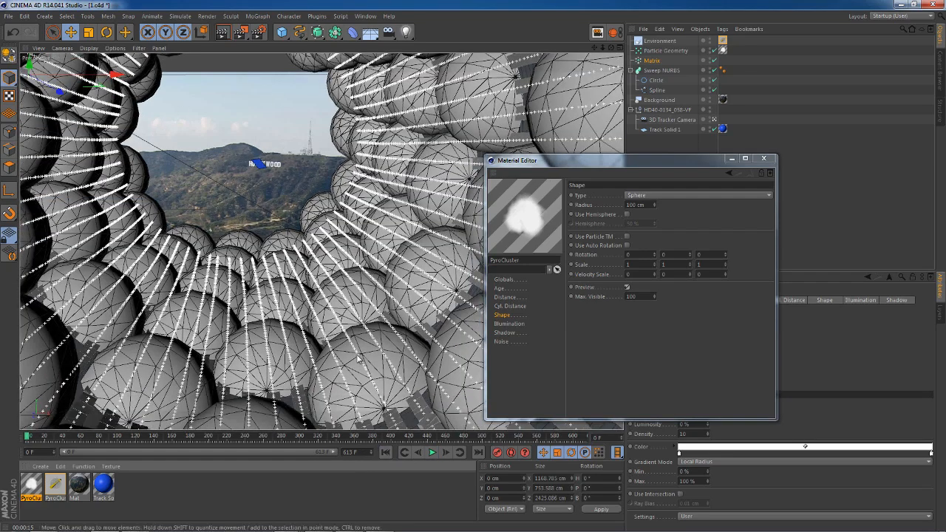
Set the Matrix object's distribution to Surface.
drag(592, 165, 296, 340)
click(654, 61)
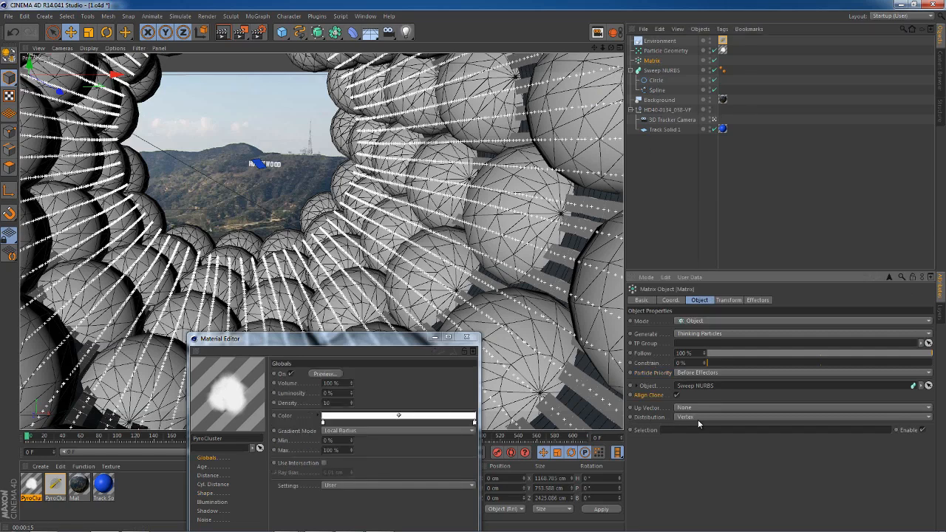
click(703, 417)
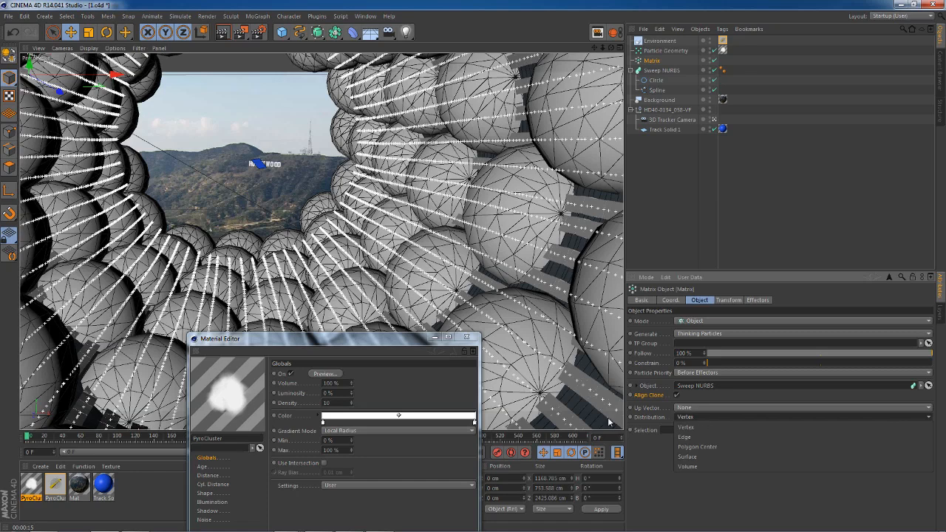
click(688, 457)
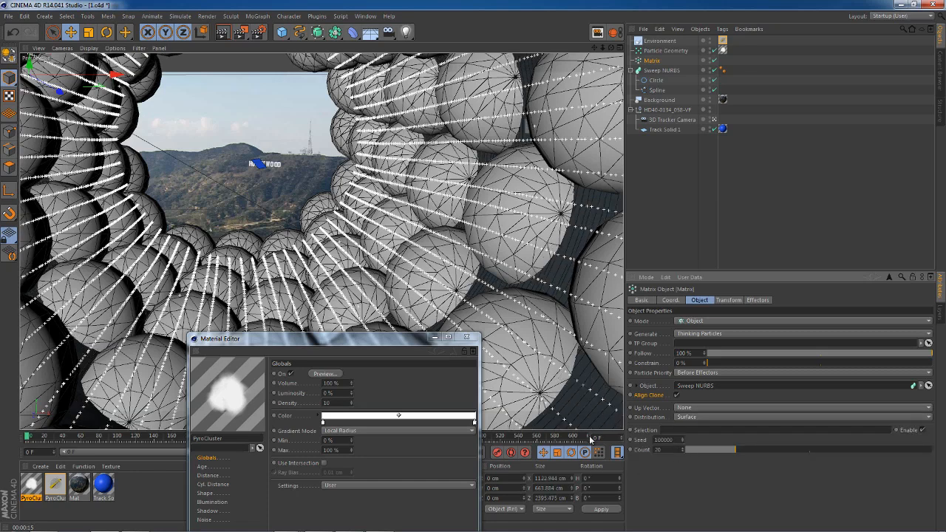
Reduce the Matrix object's count to 0, advance one frame and return to the start to refresh the particle preview.
drag(695, 449, 686, 450)
drag(363, 342, 0, 263)
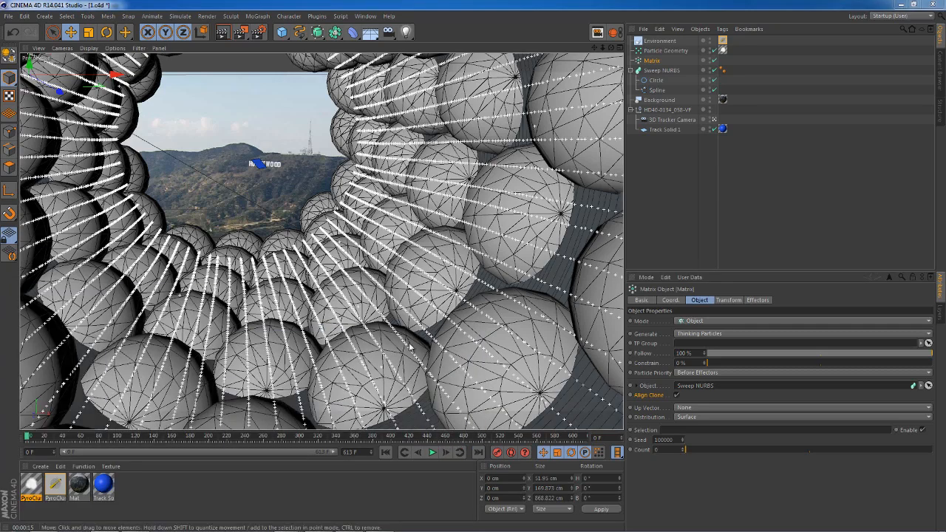
click(441, 453)
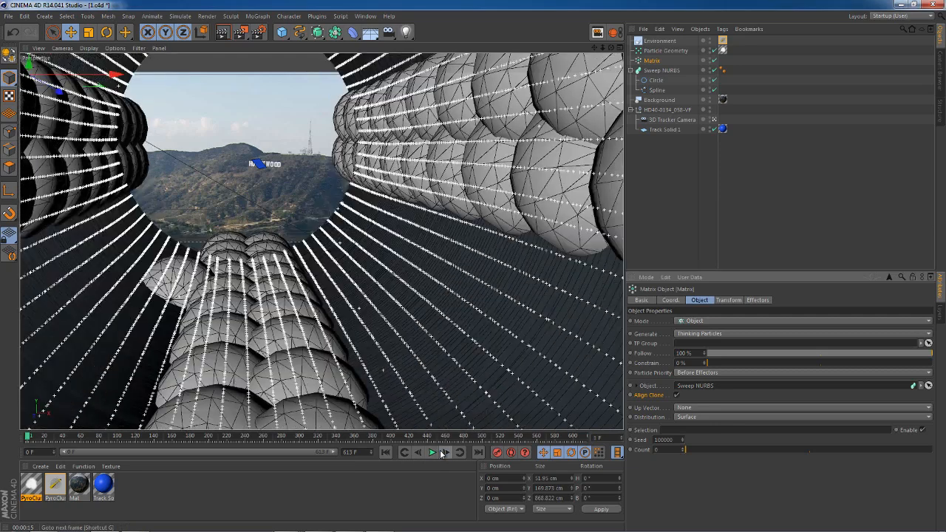
click(387, 452)
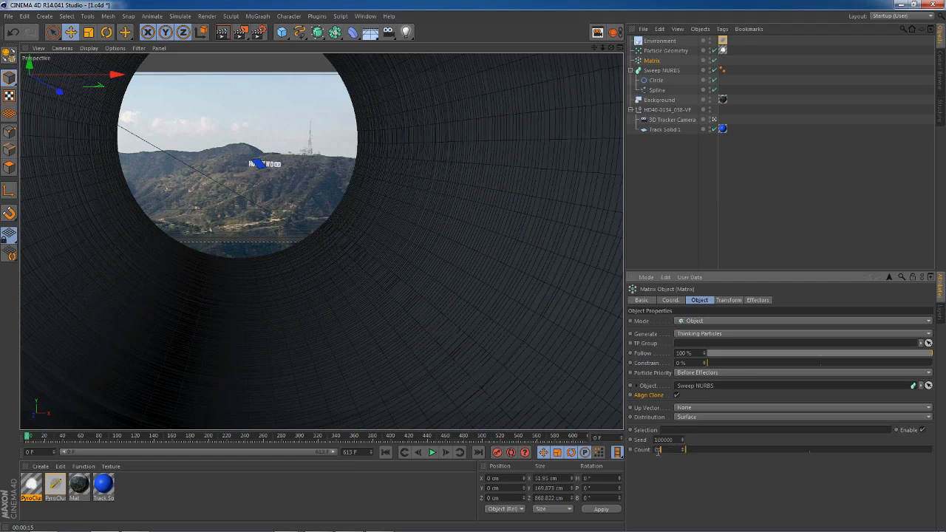
Raise the Matrix count to 200 and on to 500, refresh the particle preview from the first frame, and render the view.
text(200)
key(Return)
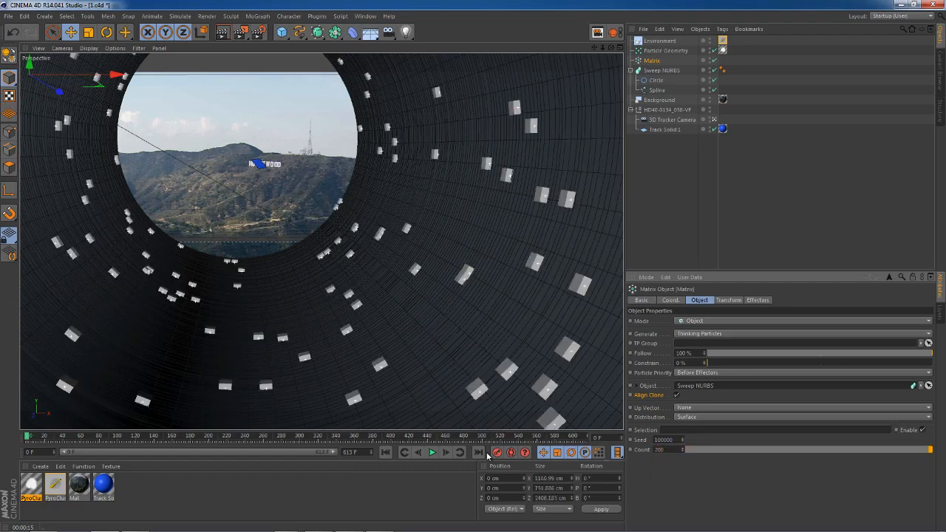
double_click(668, 449)
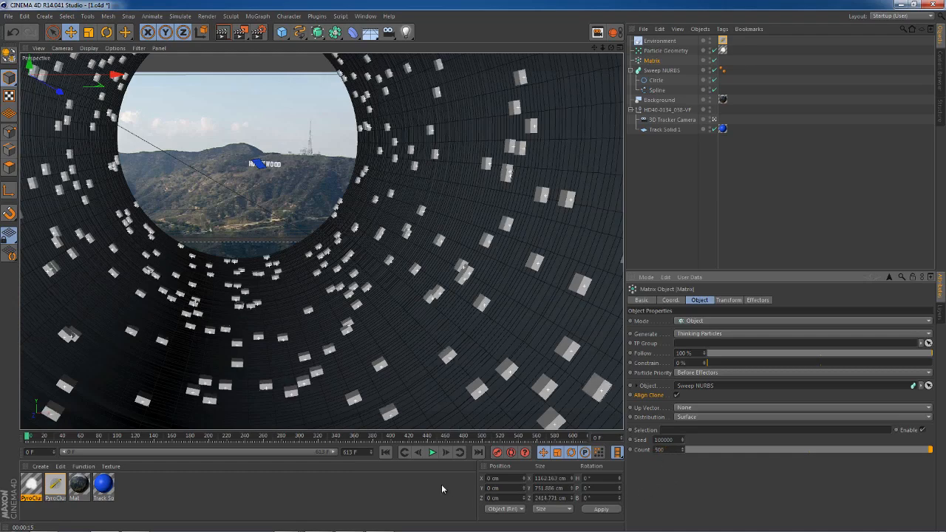
click(445, 452)
click(386, 453)
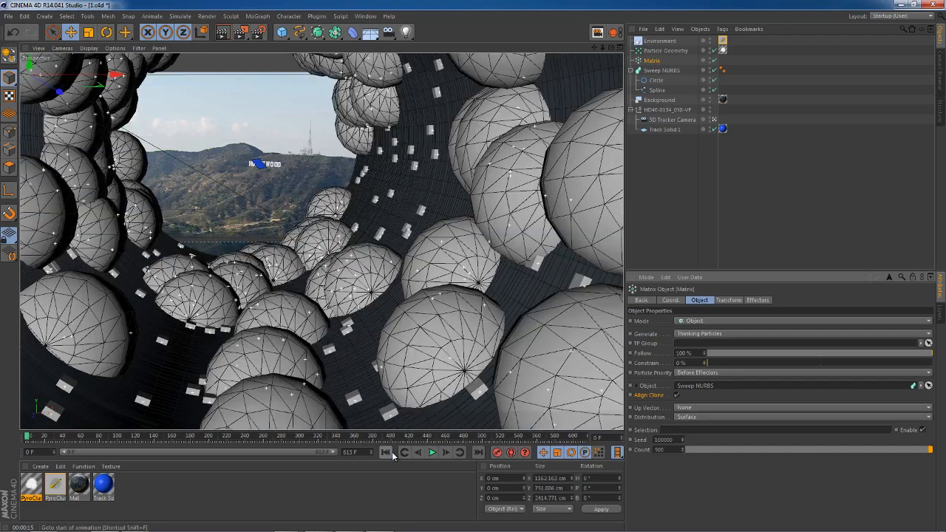
click(223, 31)
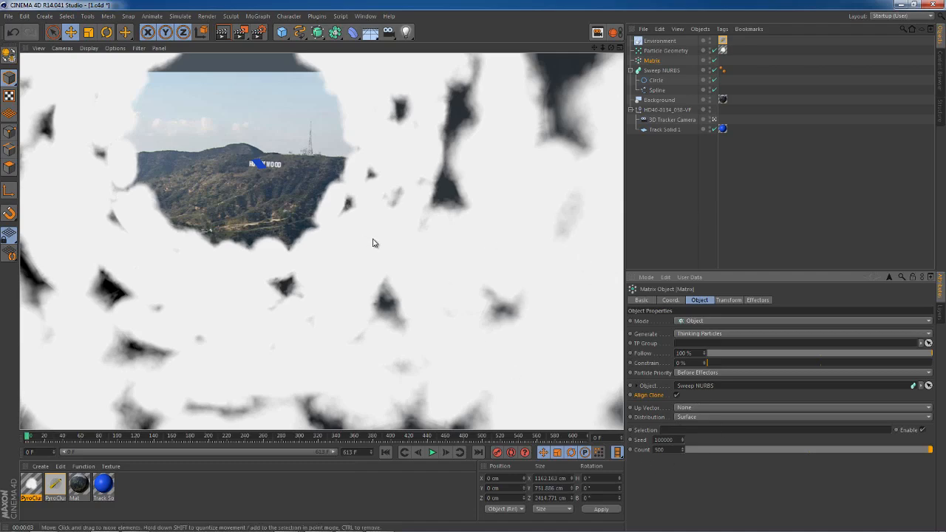
Set the PyroCluster material's Shape radius to 500 cm and return the animation to the first frame to check the preview.
double_click(31, 484)
drag(343, 180, 660, 150)
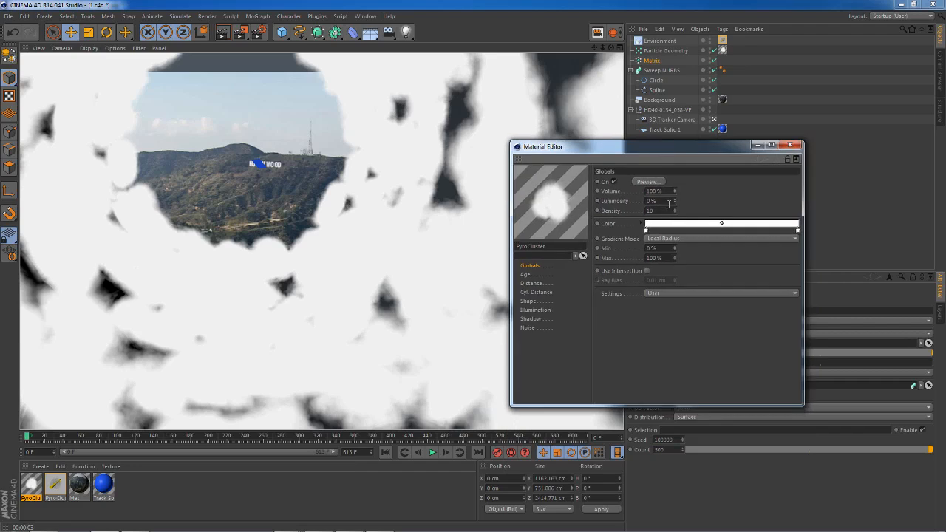
click(529, 301)
double_click(665, 191)
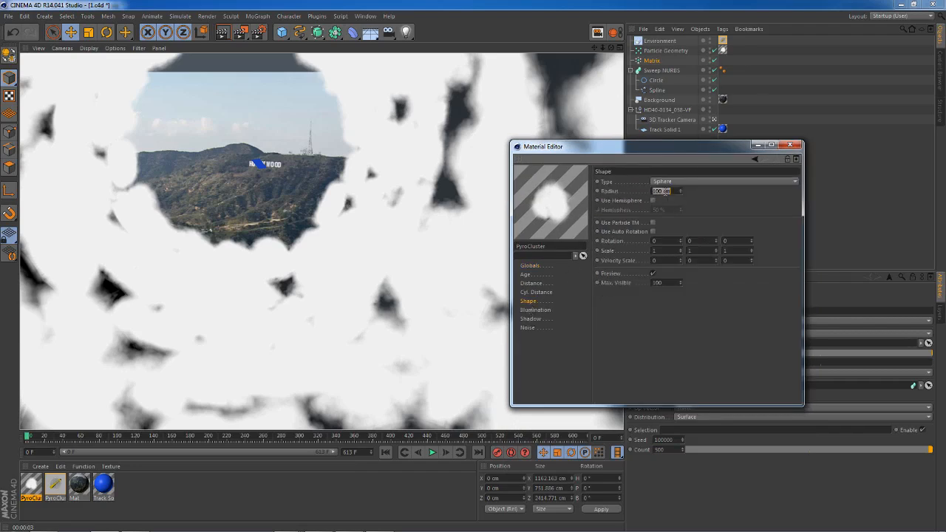
text(500)
key(Return)
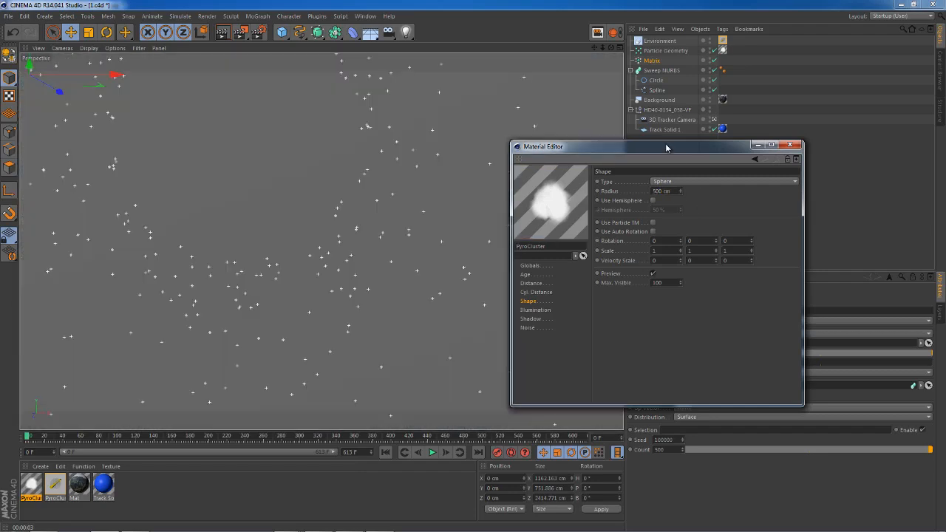
drag(667, 148, 798, 100)
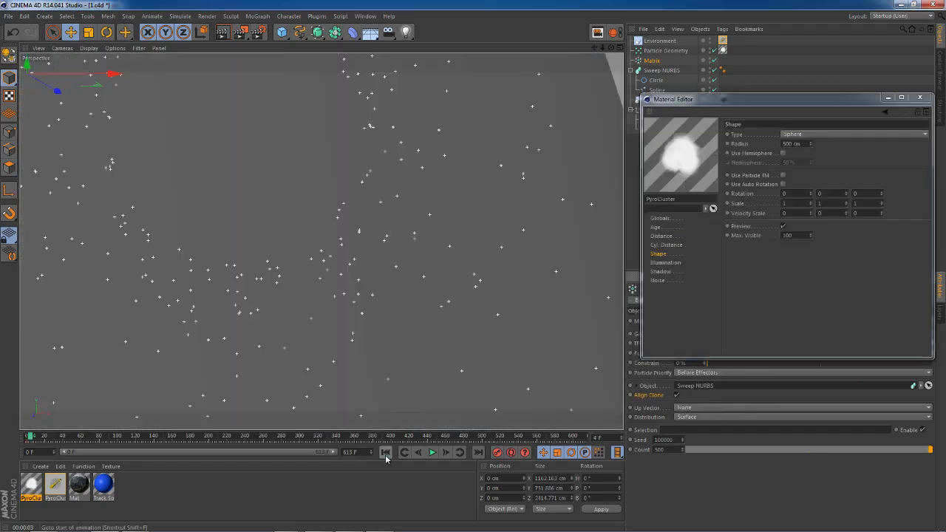
click(385, 453)
Set the PyroCluster material's Shape radius to 200 cm and play the animation briefly to check the larger spheres.
double_click(791, 145)
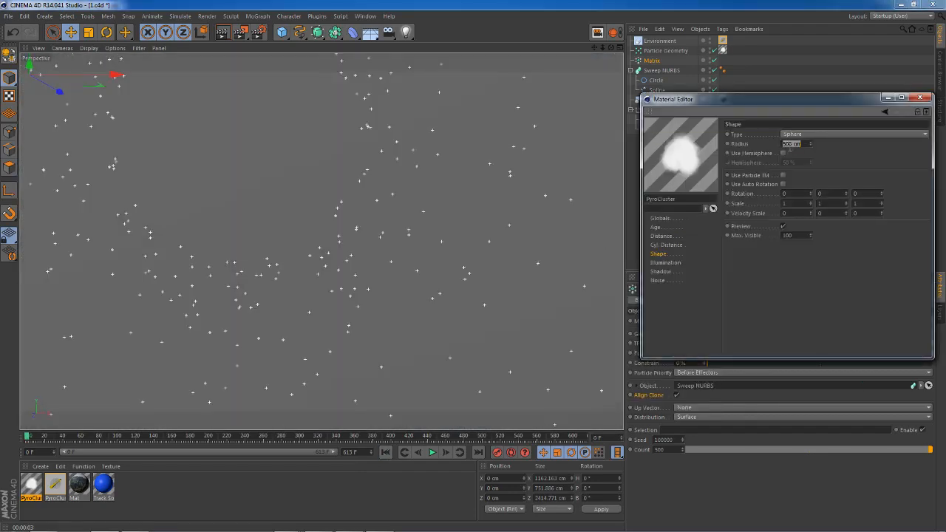
text(200)
key(Return)
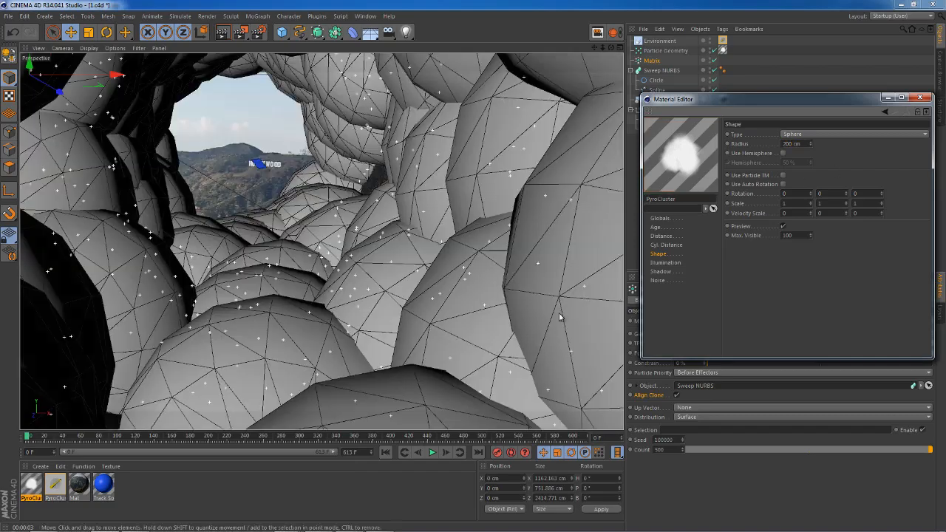
click(432, 453)
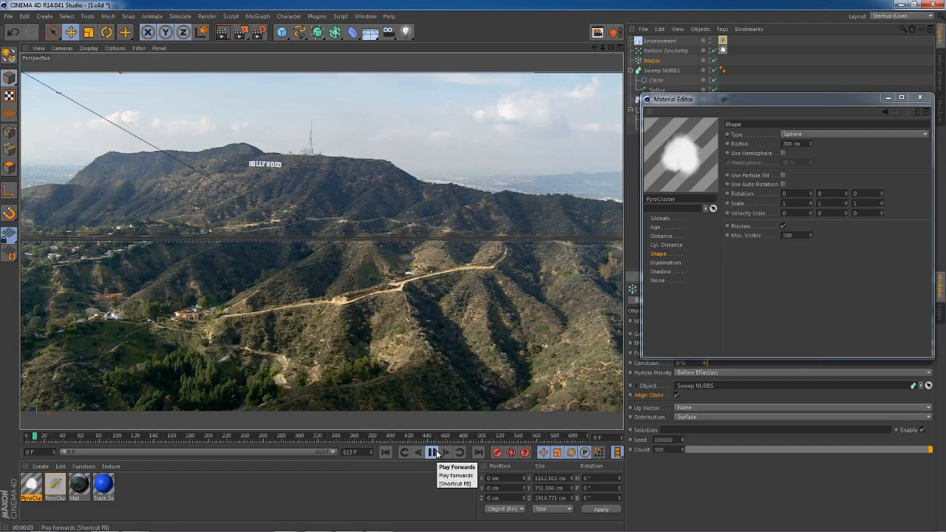
click(432, 453)
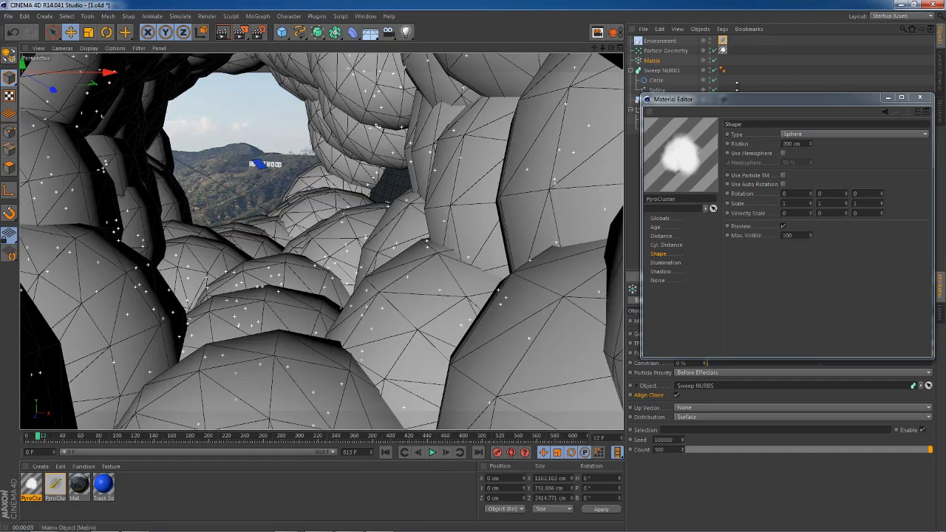
Hide the Background object in the viewport and in renders, play the flight through the tunnel, and render the view at the first frame.
drag(748, 98, 523, 238)
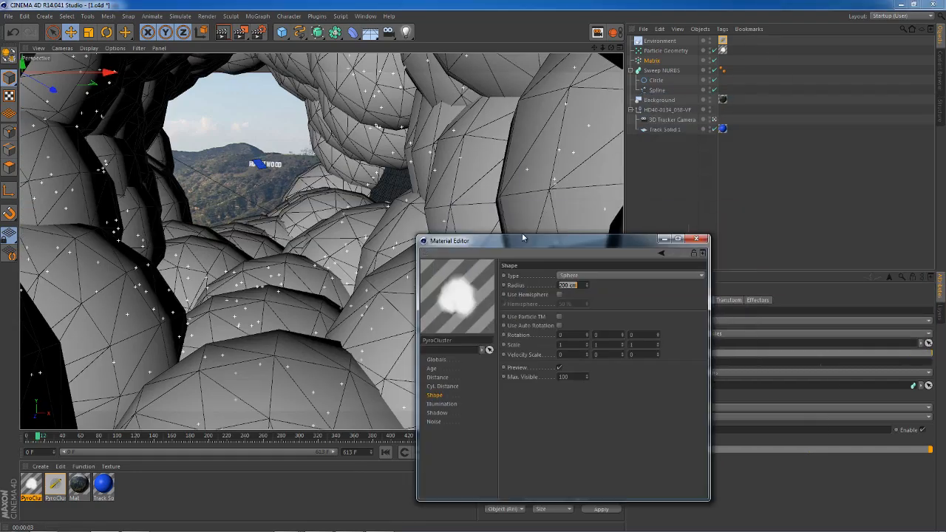
click(709, 100)
click(620, 238)
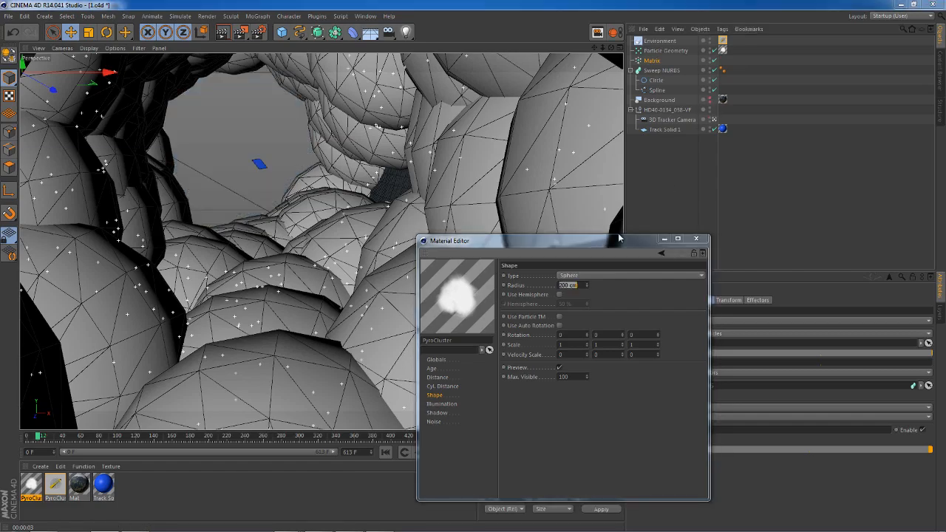
drag(620, 238, 797, 130)
click(431, 453)
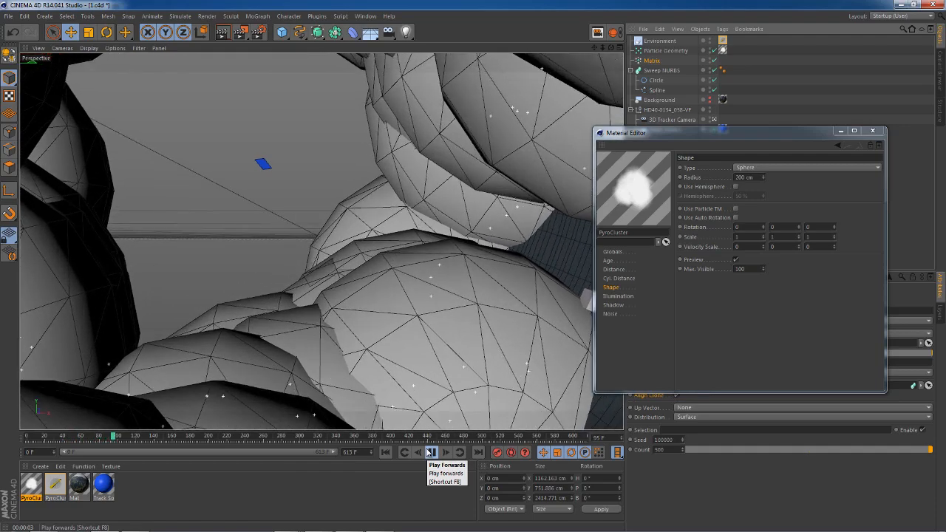
click(431, 453)
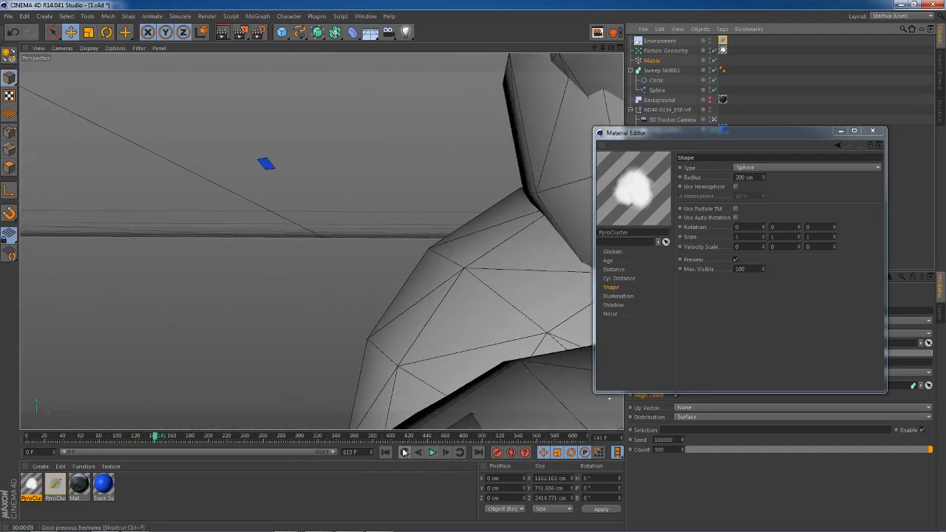
click(386, 453)
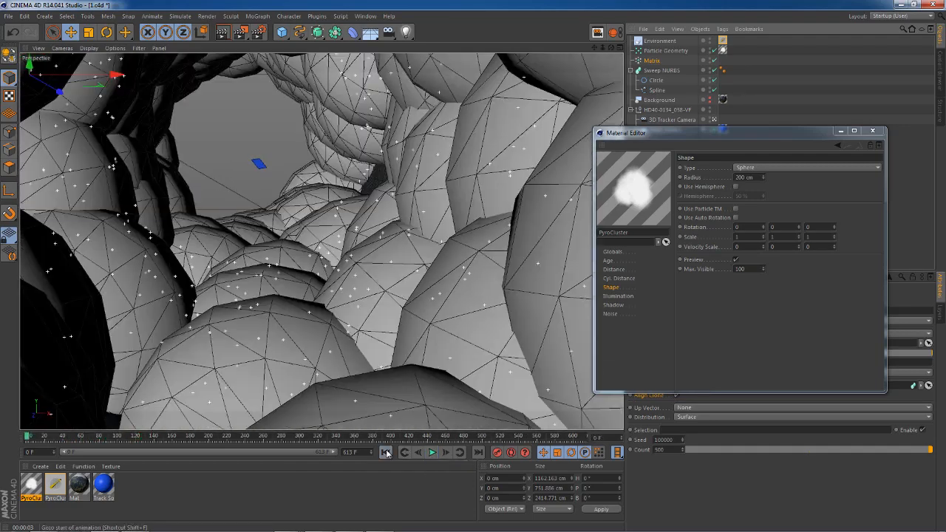
click(221, 33)
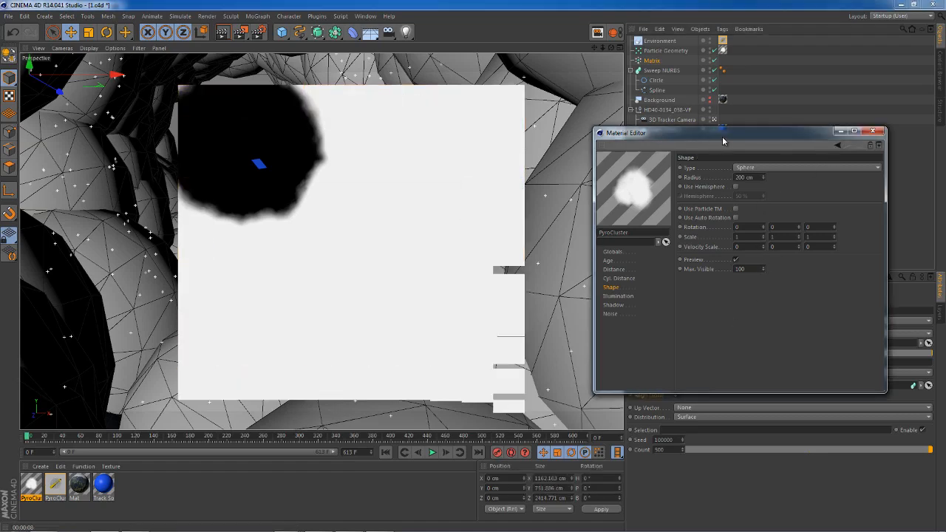
Enable Illumination on the PyroCluster material in Ray Angle mode and render the view.
drag(722, 138, 602, 152)
click(501, 311)
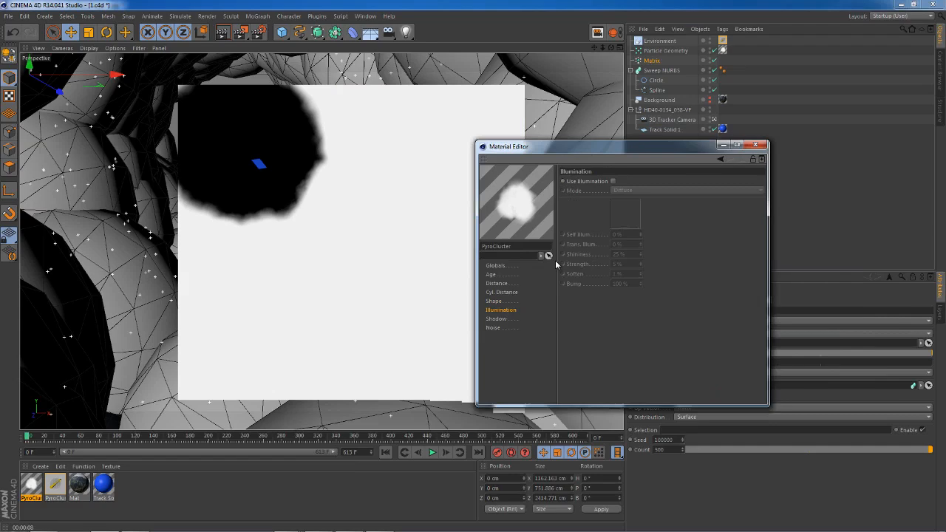
click(613, 182)
click(637, 192)
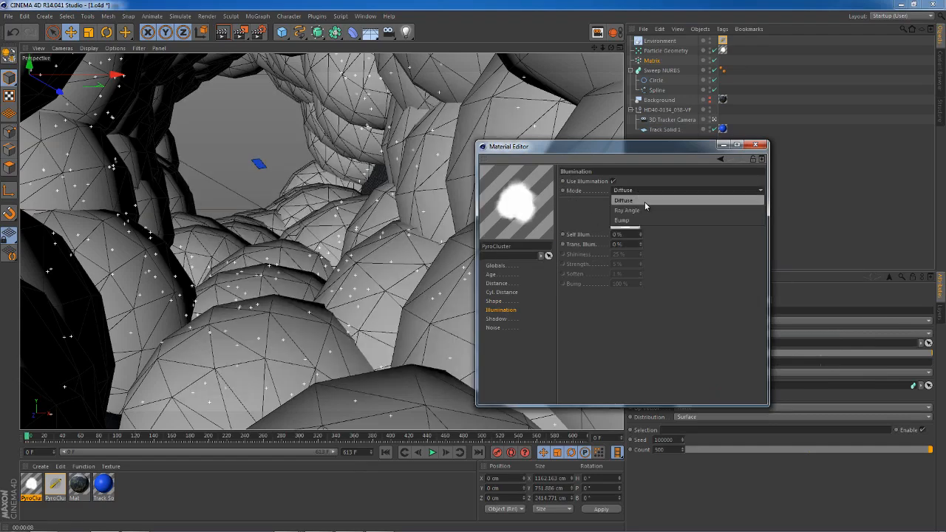
click(640, 210)
drag(574, 151, 703, 147)
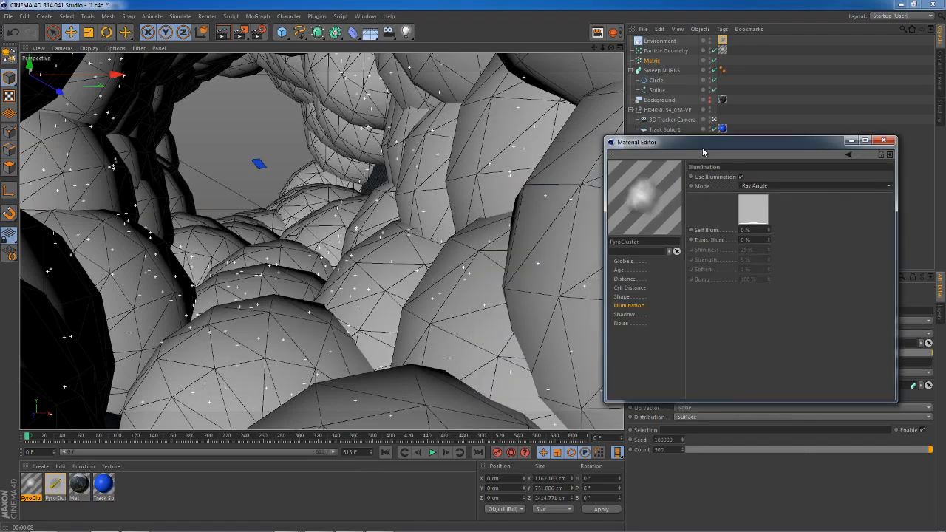
click(223, 32)
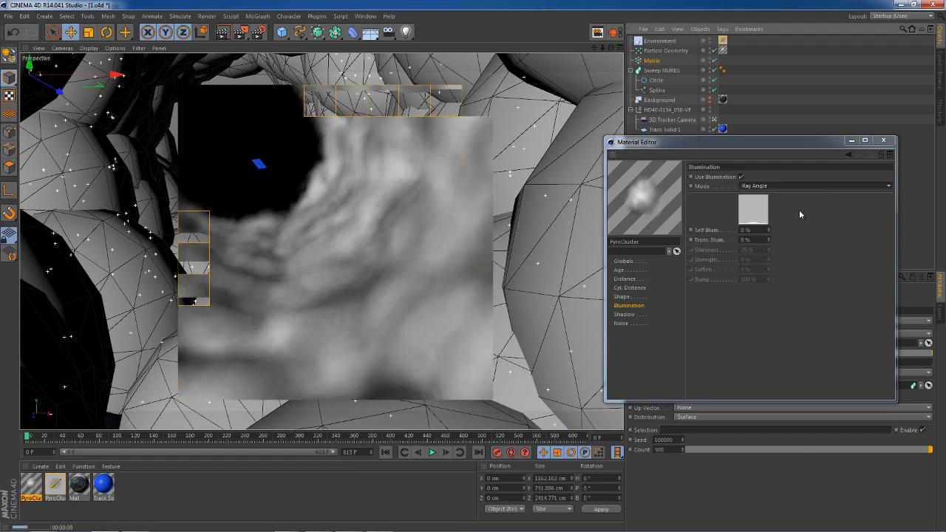
Raise the PyroCluster material's Self Illum. to 35% and Trans. Illum. to about 51%.
mouse_move(769, 229)
mouse_down()
mouse_move(770, 192)
mouse_move(768, 250)
mouse_move(770, 219)
mouse_up()
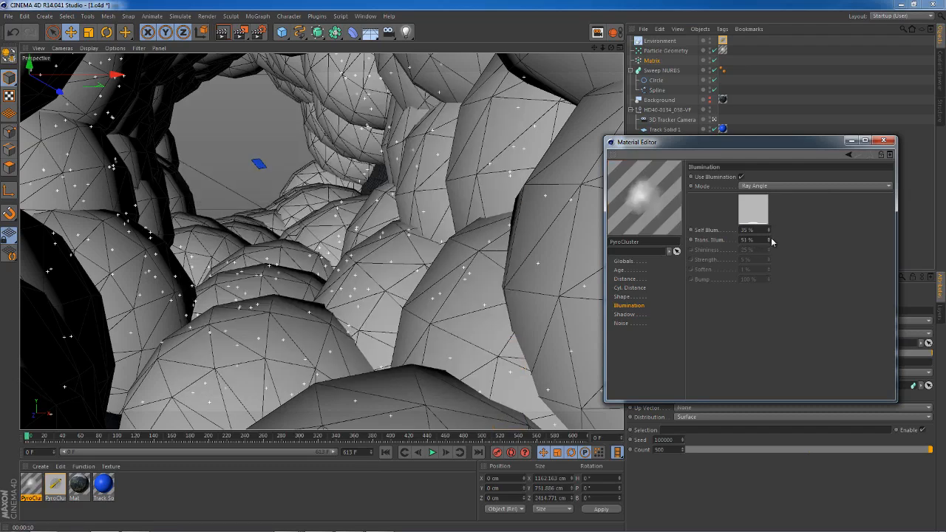
drag(770, 253, 768, 243)
Turn on Self Shadows for the PyroCluster material, set the shadow Ambient colour to a very dark blue with hue 219°, and render the view.
click(636, 316)
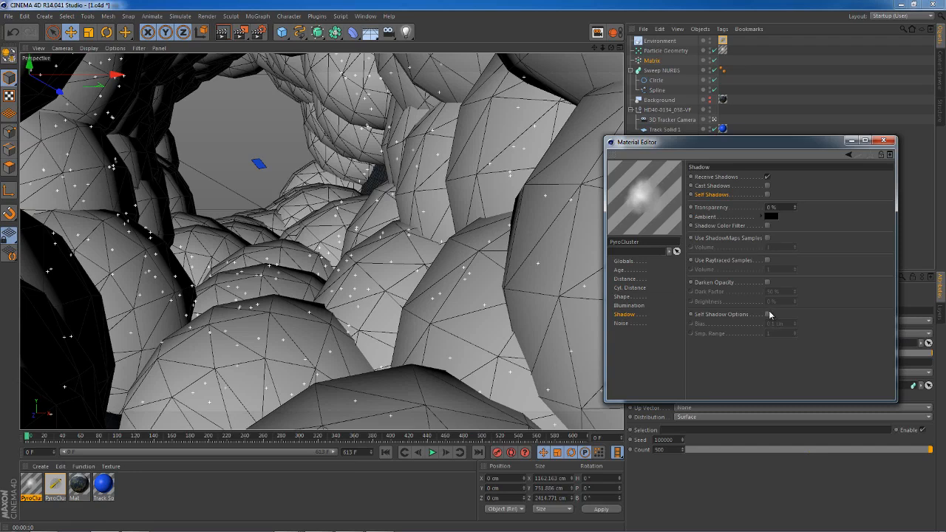
click(768, 194)
click(772, 216)
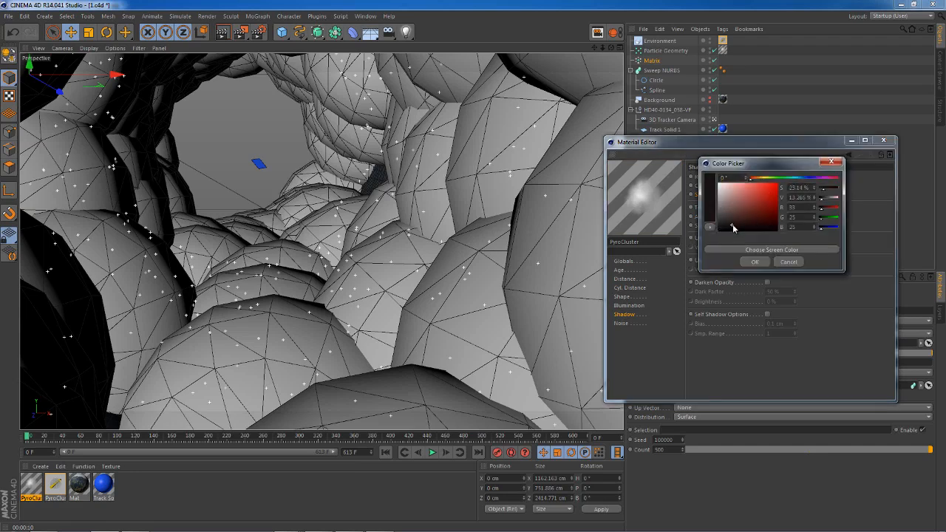
drag(733, 227, 743, 228)
click(803, 179)
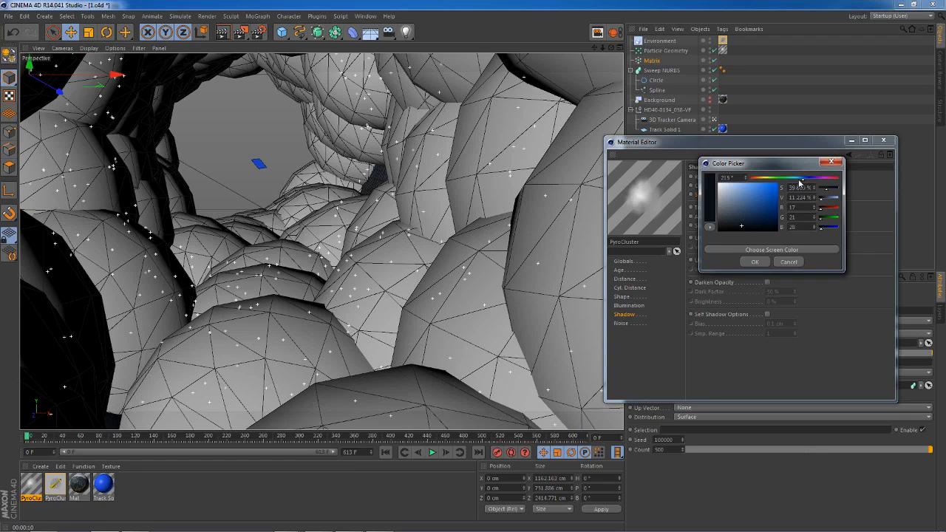
click(754, 262)
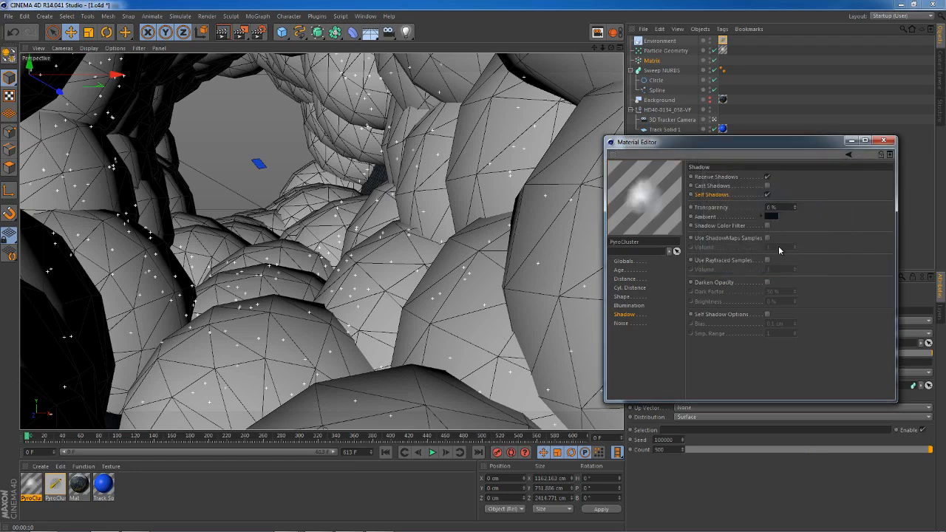
click(223, 32)
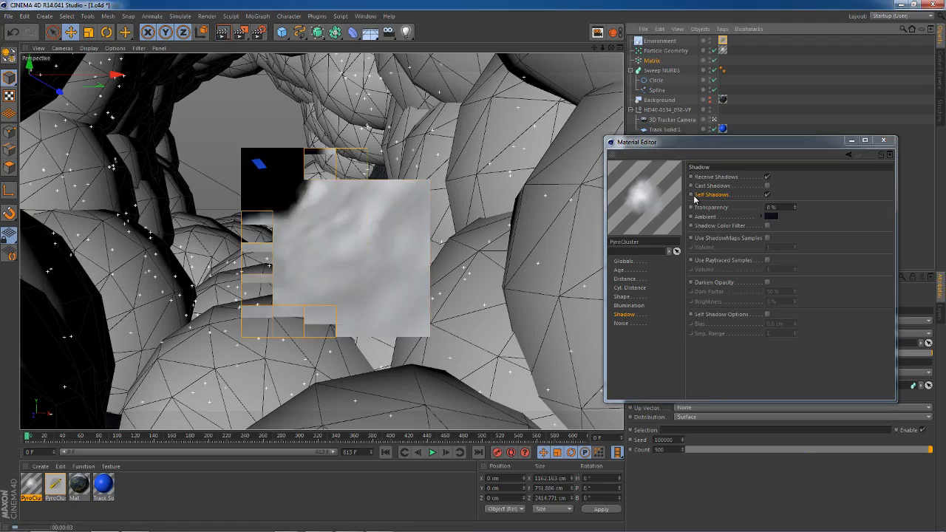
Leave the 3D Tracker Camera view to see the whole tunnel, and add a Null object and an infinite light.
drag(779, 143, 558, 186)
click(669, 185)
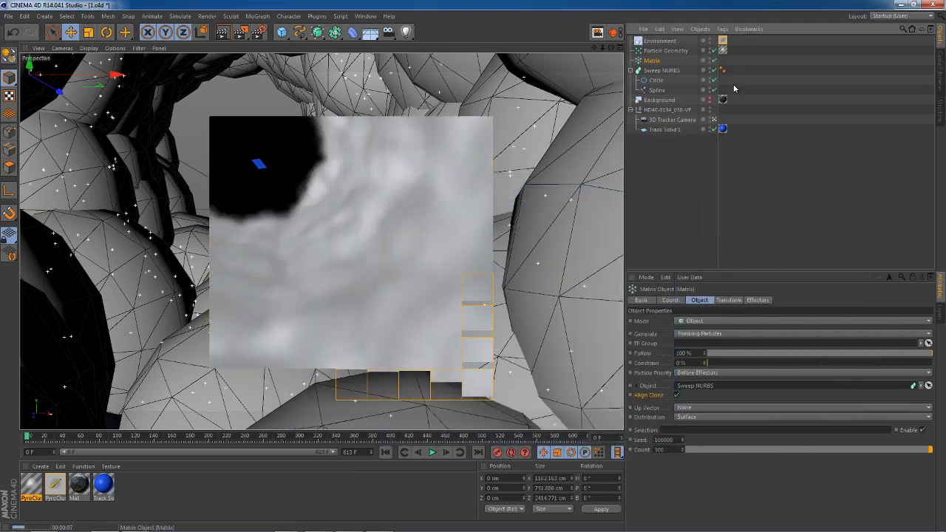
click(715, 120)
scroll(488, 273, down, 3)
scroll(488, 273, down, 5)
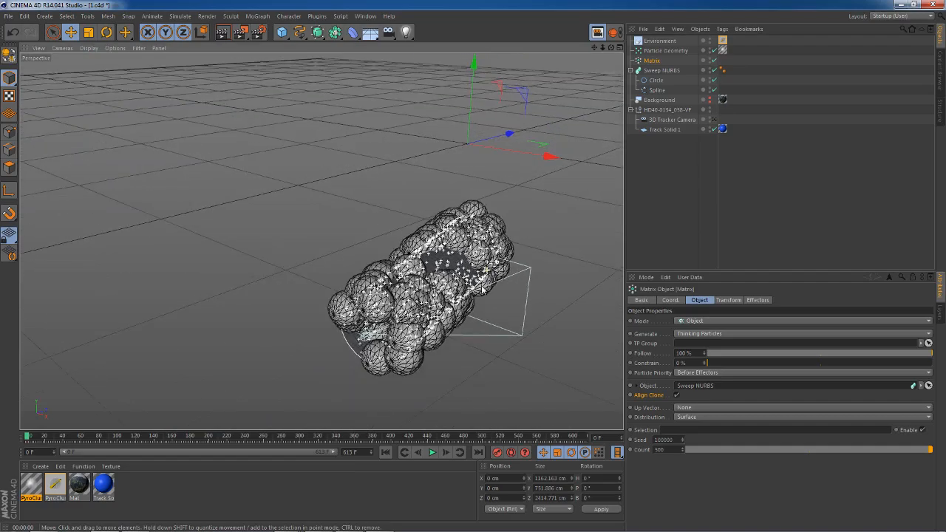
scroll(452, 349, up, 4)
scroll(452, 348, down, 1)
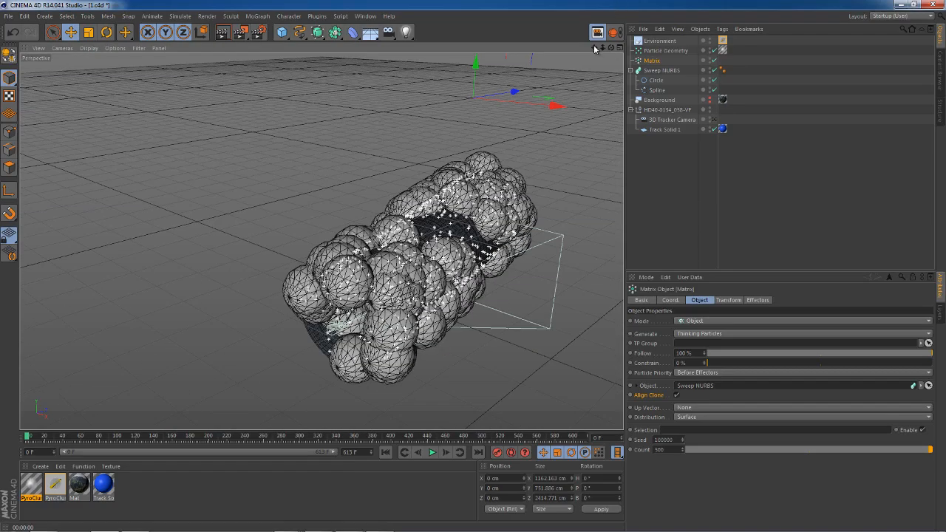
drag(594, 48, 442, 3)
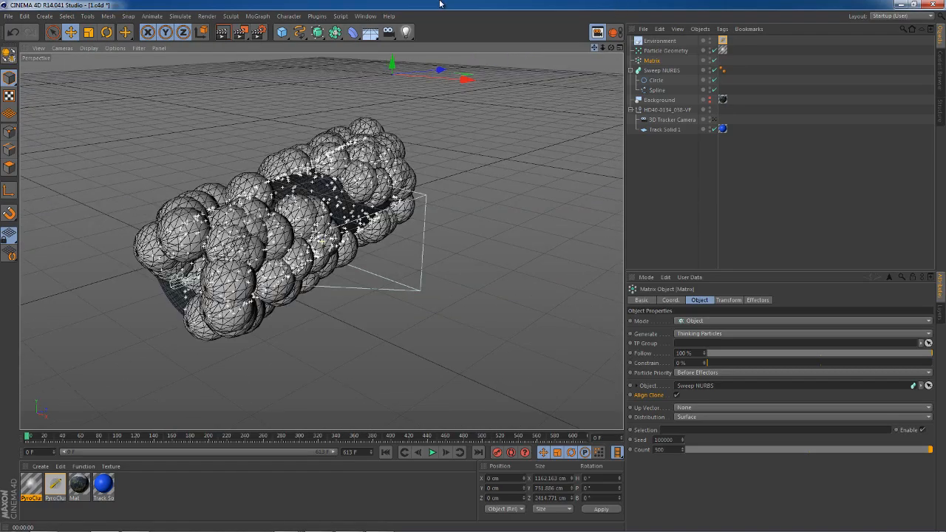
click(282, 32)
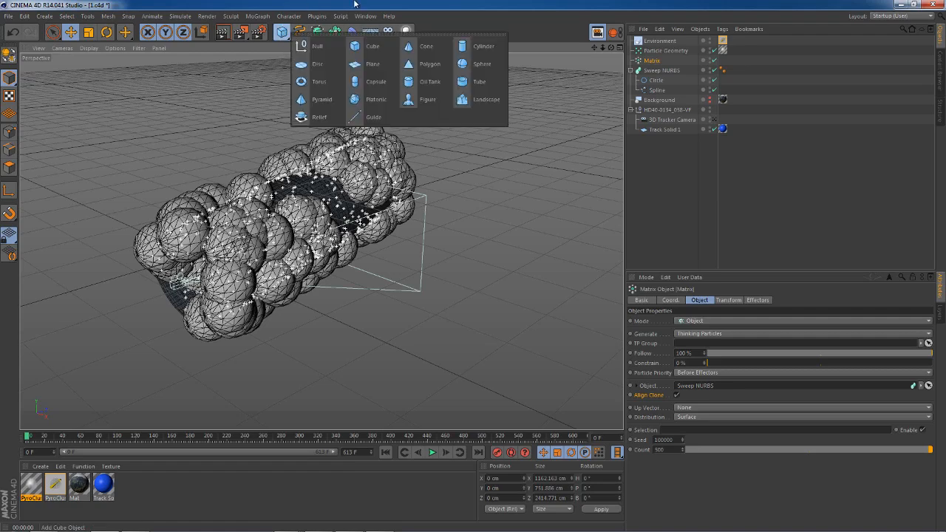
click(310, 46)
click(406, 32)
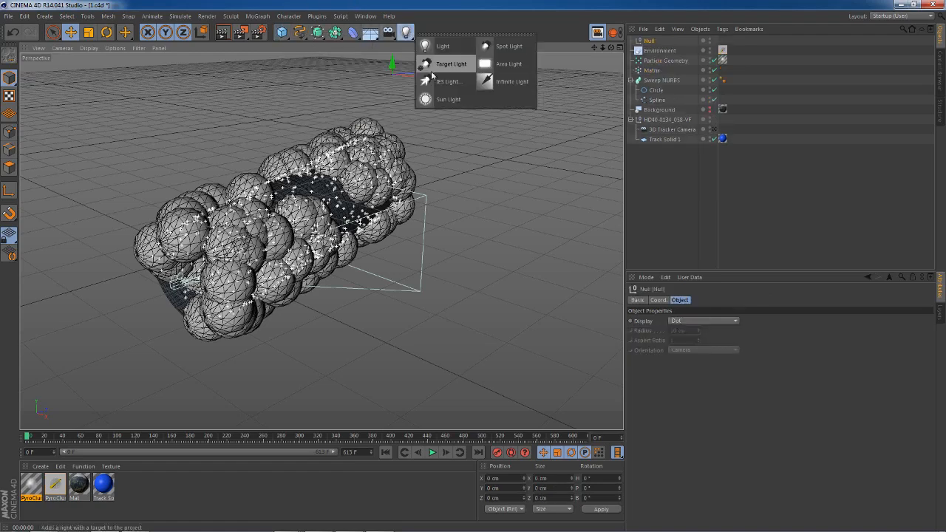
click(519, 82)
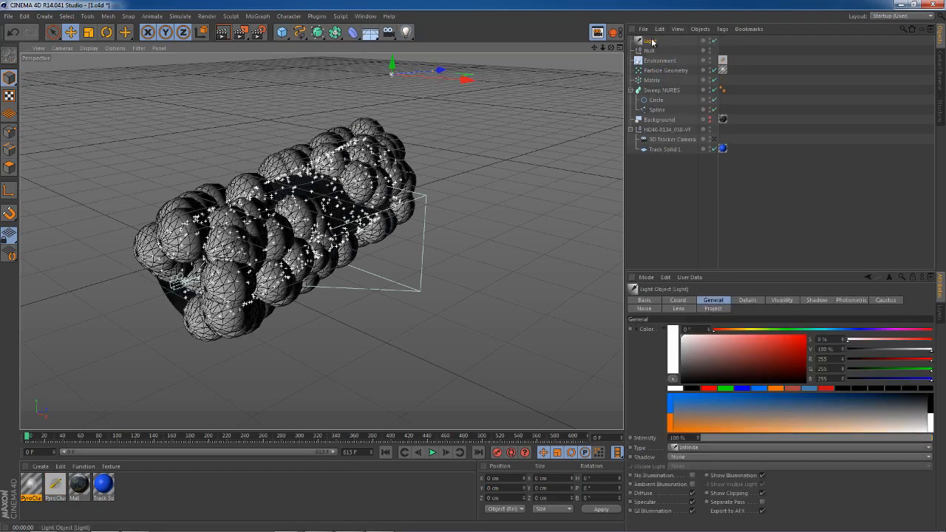
Give the light a Target tag with the Null as its target object.
right_click(652, 42)
mouse_move(709, 46)
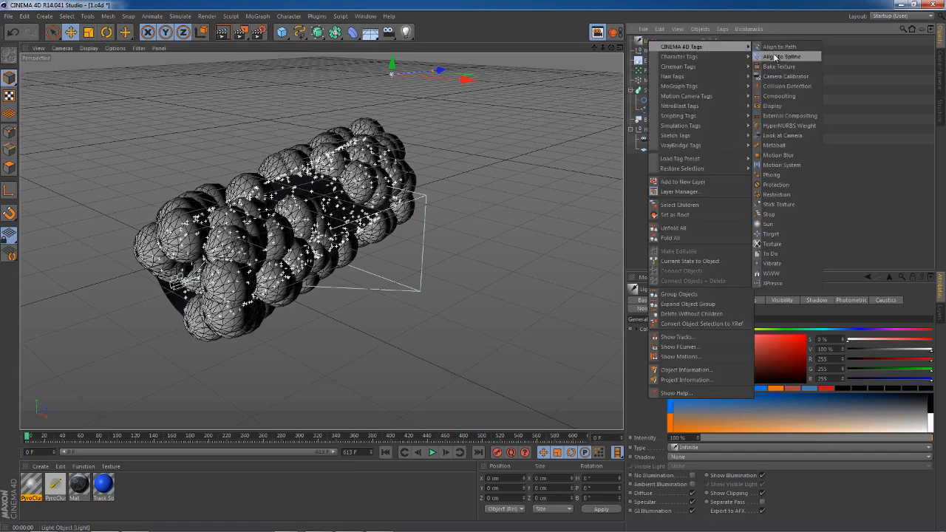
click(771, 234)
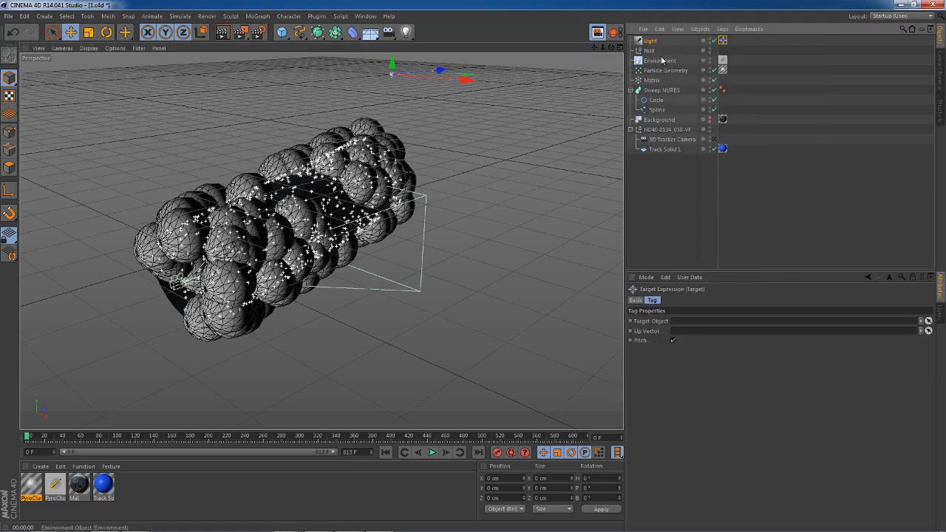
mouse_move(649, 50)
mouse_down()
mouse_move(700, 190)
mouse_move(720, 323)
mouse_up()
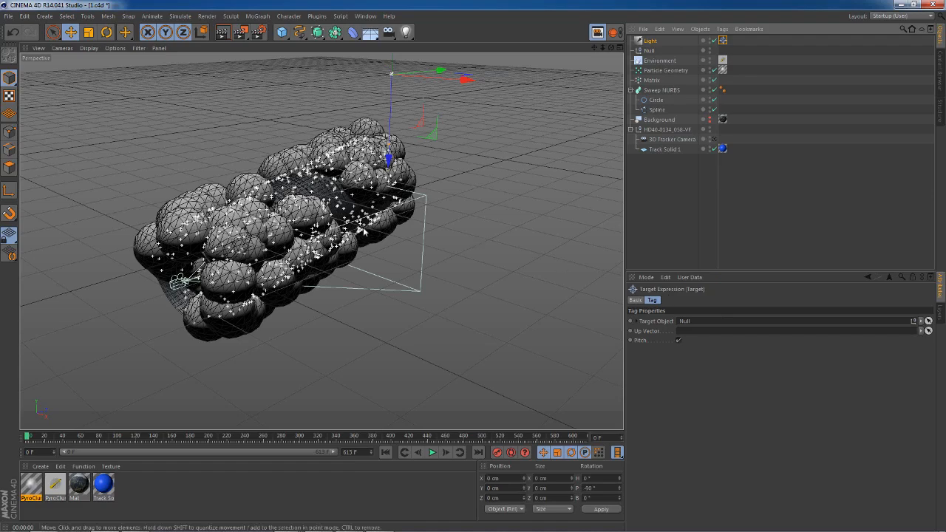
Move the infinite light away from the Null to about X 518 cm and Y 60 cm.
scroll(364, 233, down, 3)
click(447, 122)
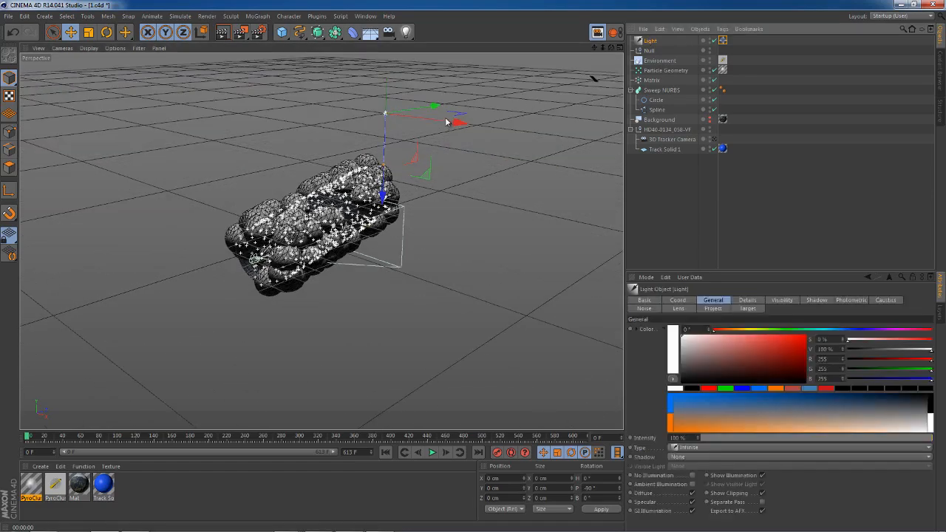
mouse_move(447, 122)
mouse_down()
mouse_move(282, 131)
mouse_move(411, 134)
mouse_move(552, 167)
mouse_move(493, 163)
mouse_move(465, 119)
mouse_up()
drag(437, 65, 459, 55)
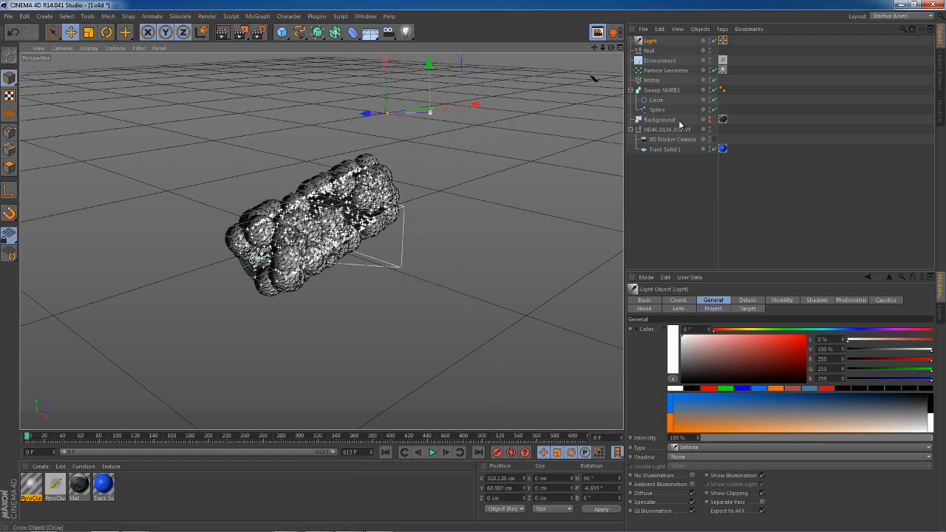
Return to the 3D Tracker Camera view, unhide the Background object, and scrub through the footage to frame 110 to check the light direction.
click(715, 139)
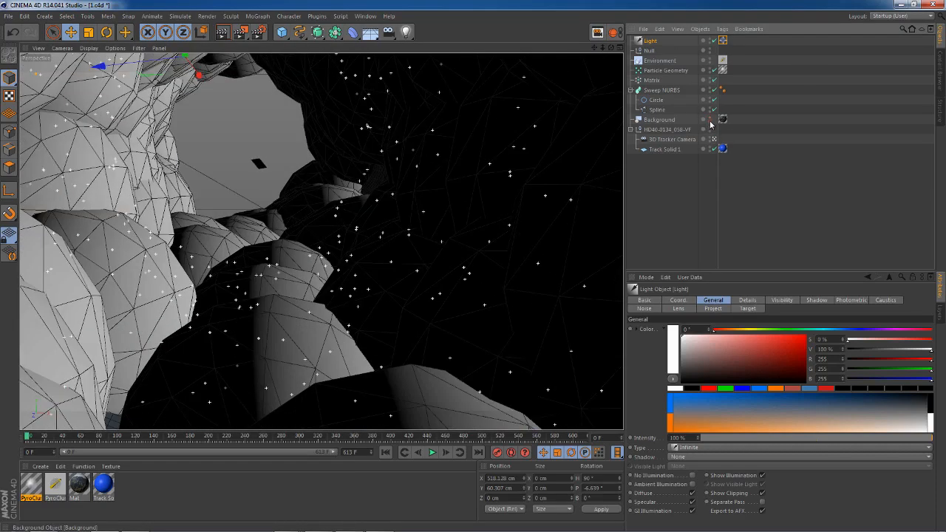
click(710, 120)
drag(338, 435, 593, 422)
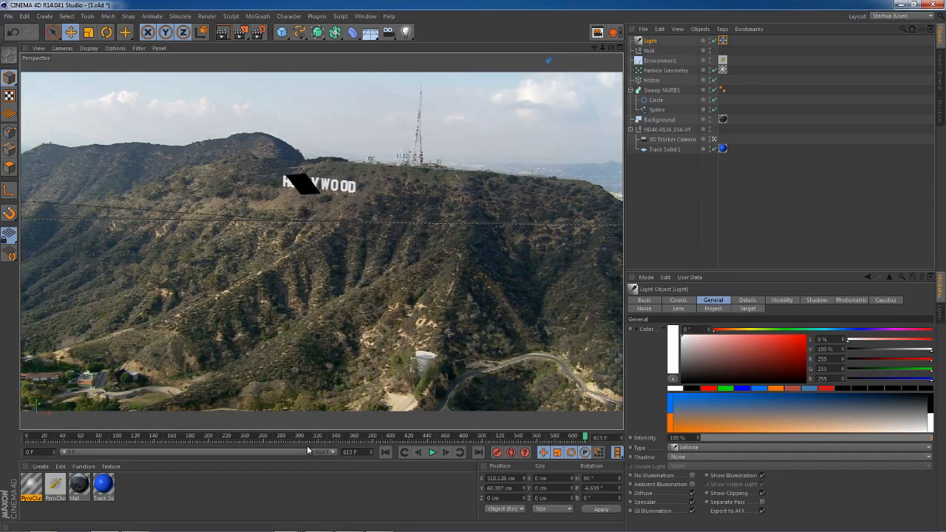
click(130, 436)
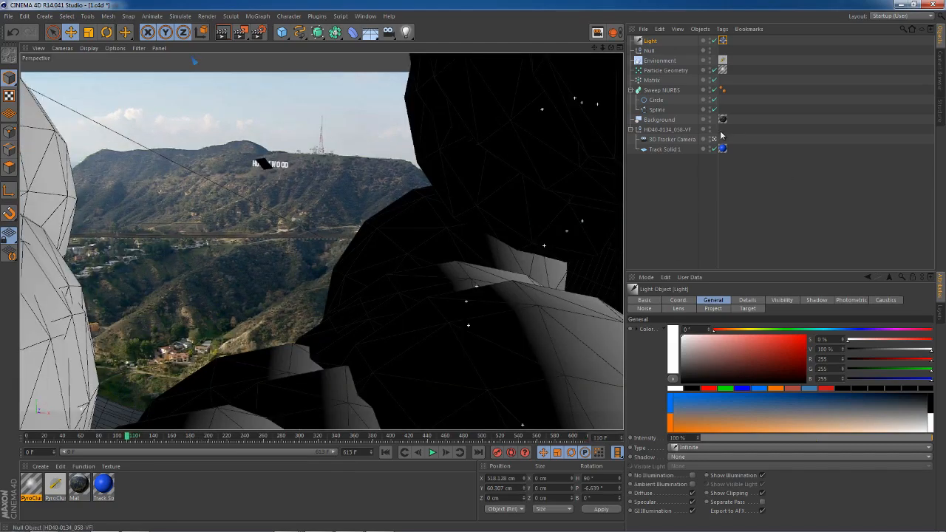
Leave the tracker camera and move the light to the opposite side of the tunnel, at about X -637 cm and Y 148 cm.
click(714, 140)
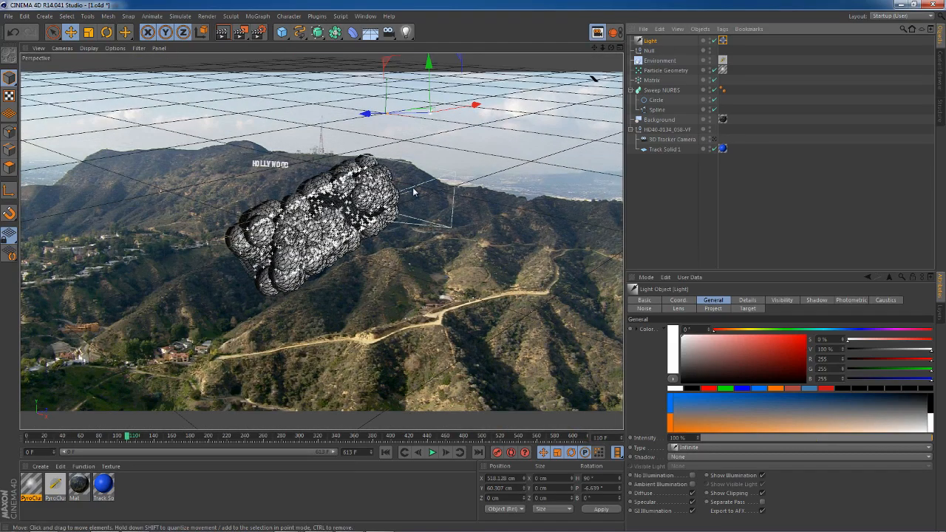
mouse_move(380, 204)
alt+mouse_down()
mouse_move(173, 153)
mouse_move(35, 185)
mouse_move(59, 179)
alt+mouse_up()
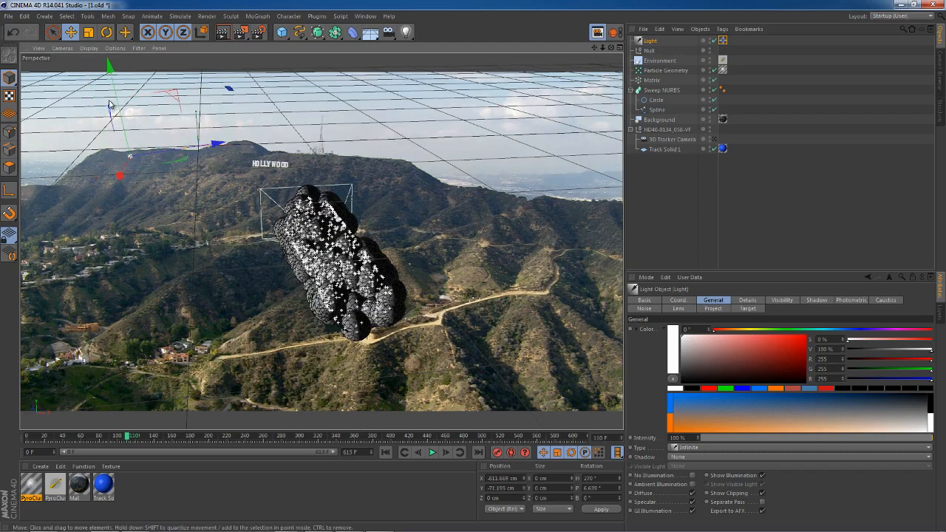
drag(115, 97, 116, 70)
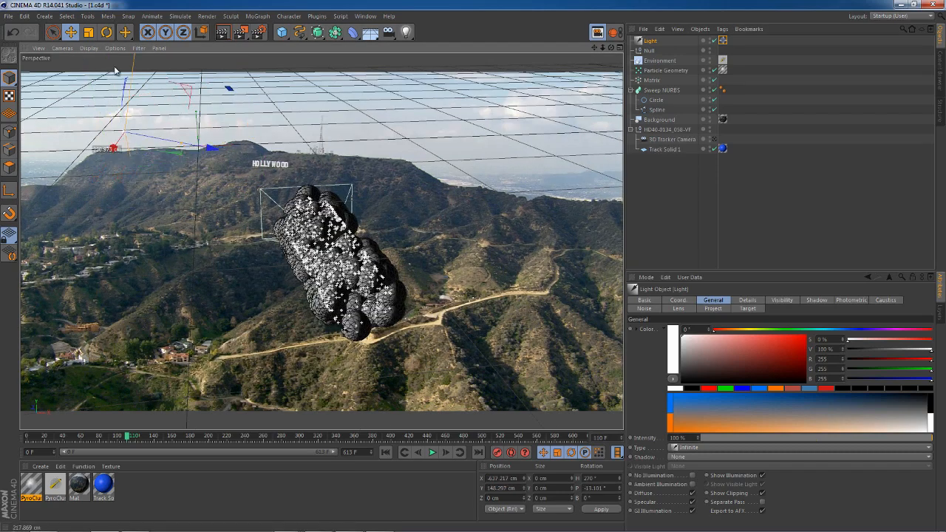
Look through the 3D Tracker Camera at the first frame and render the view with the repositioned light.
click(714, 139)
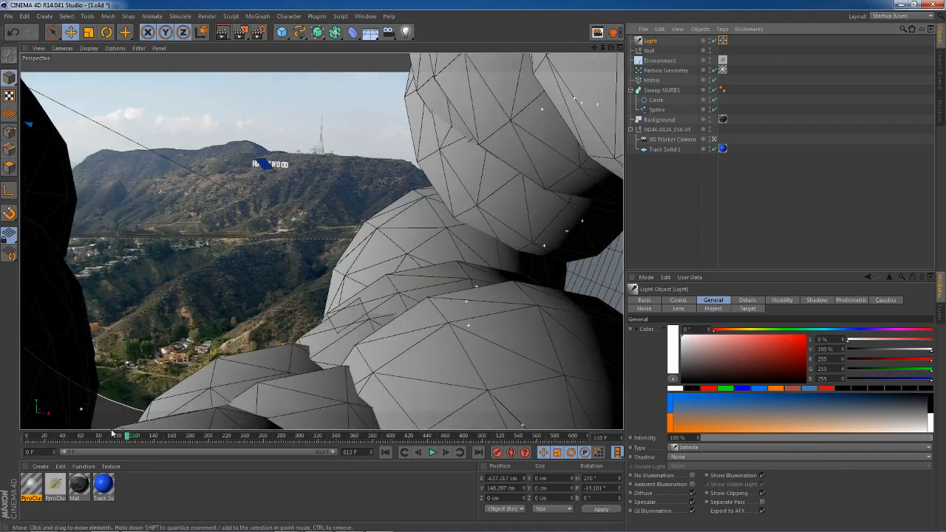
drag(43, 439, 27, 440)
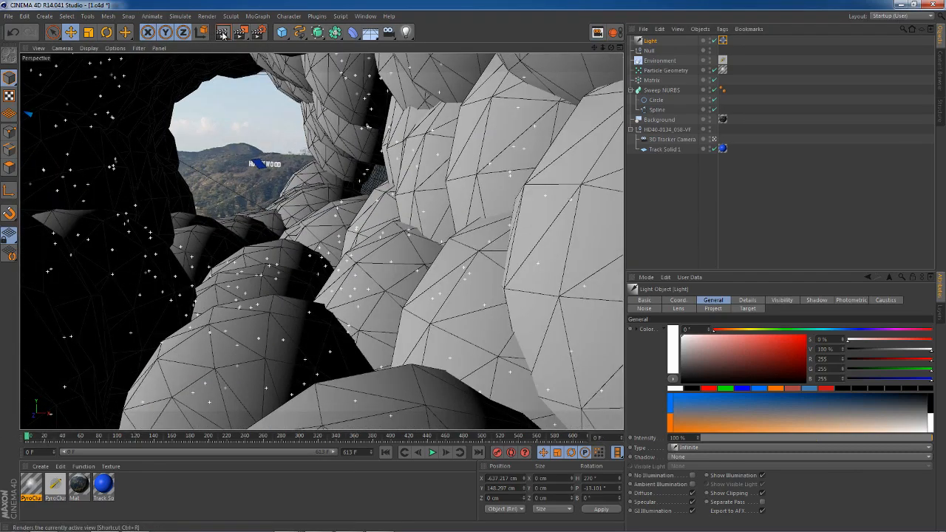
key(ctrl+r)
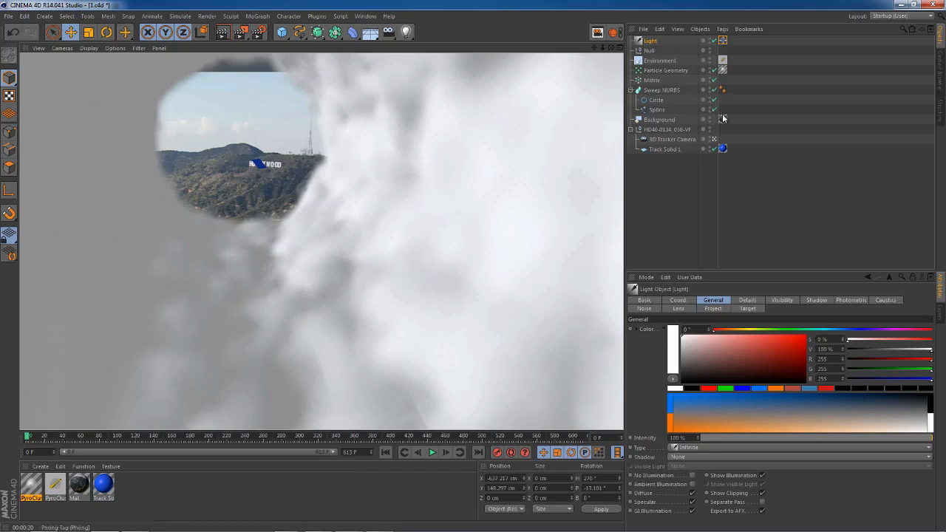
Move the light to about X 3056 cm and Y -1729 cm, and check its effect through the 3D Tracker Camera.
click(715, 140)
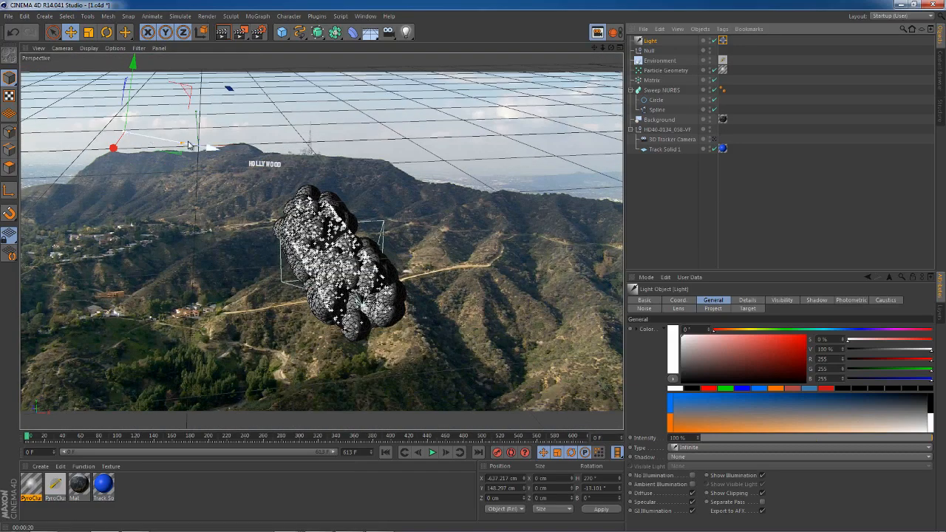
drag(196, 150, 579, 192)
drag(555, 131, 478, 204)
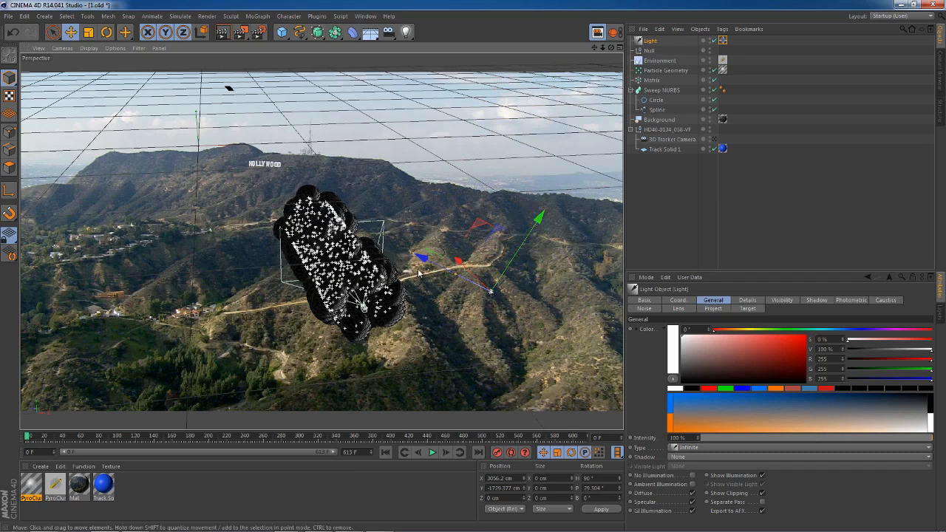
click(713, 139)
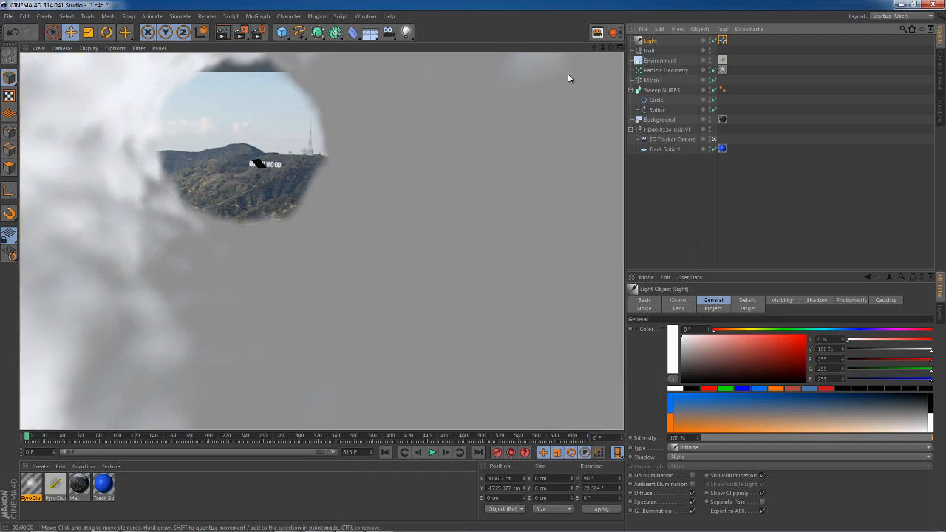
click(715, 140)
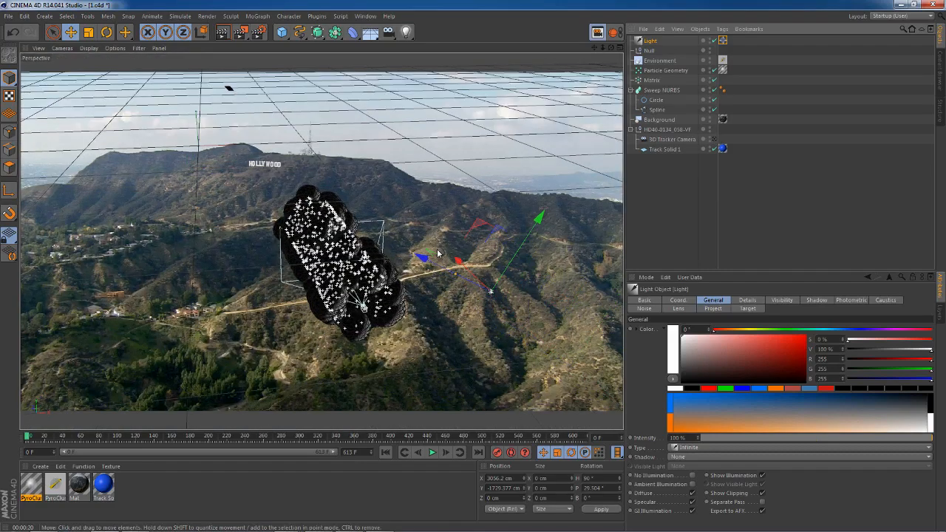
Add a second light to the scene and tint it pale blue with hue 202° and about 8% saturation.
alt+drag(296, 267, 303, 248)
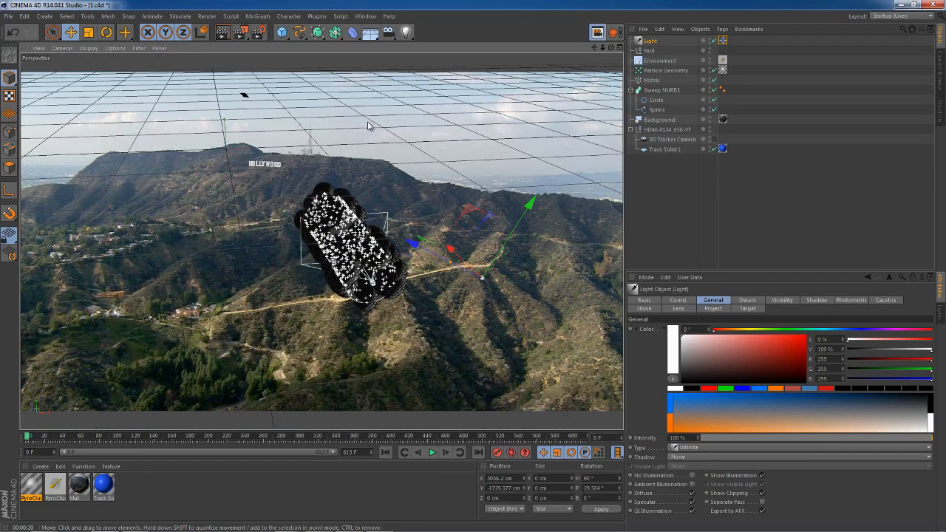
click(405, 33)
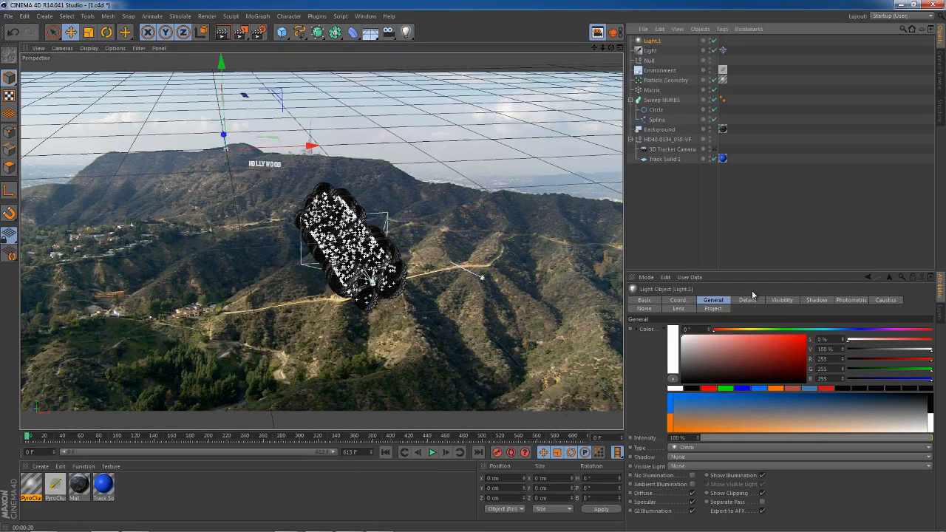
click(835, 329)
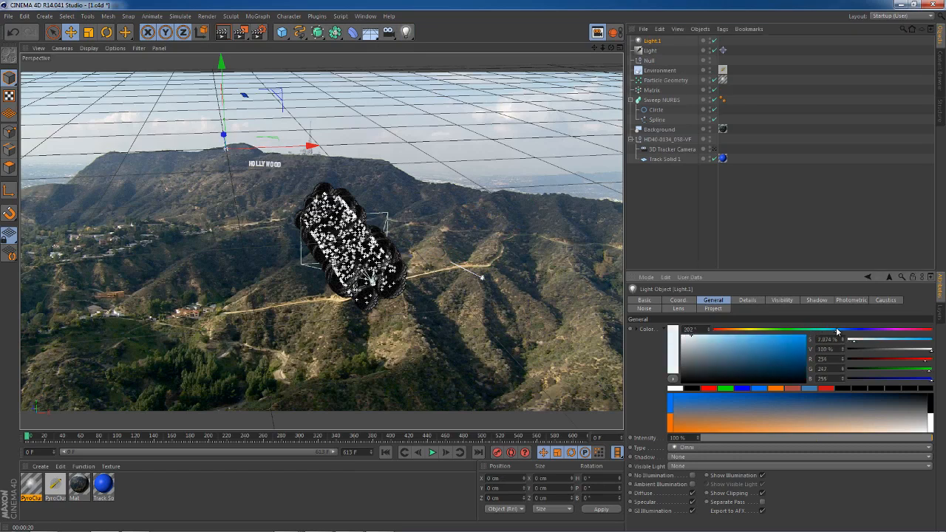
Tint the original infinite light a very pale yellow with hue 50° and about 2% saturation.
click(650, 50)
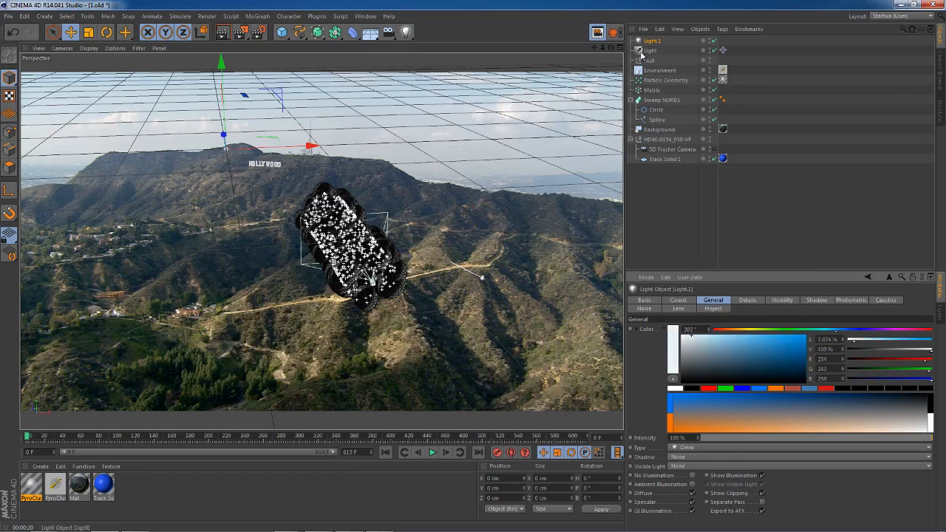
click(745, 330)
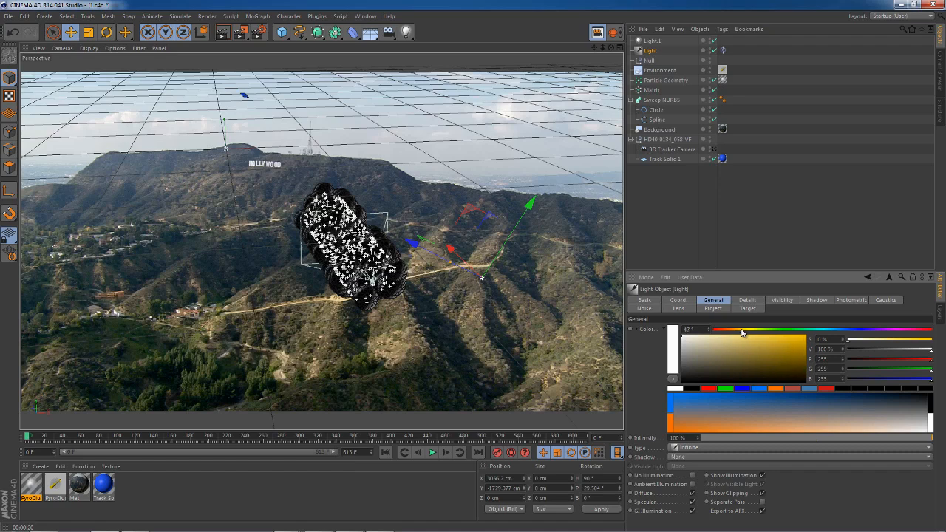
click(685, 336)
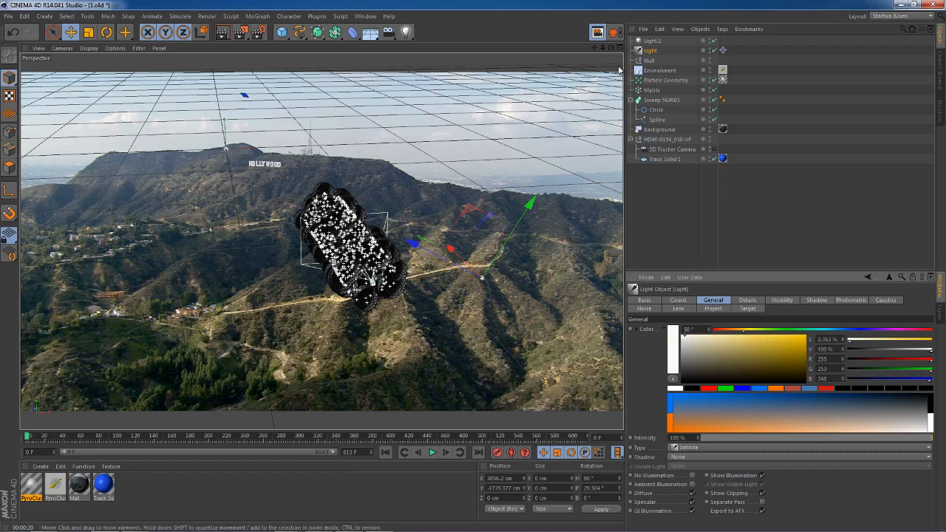
Move the blue-tinted light to about X -1548 cm and render its effect through the 3D Tracker Camera.
click(640, 41)
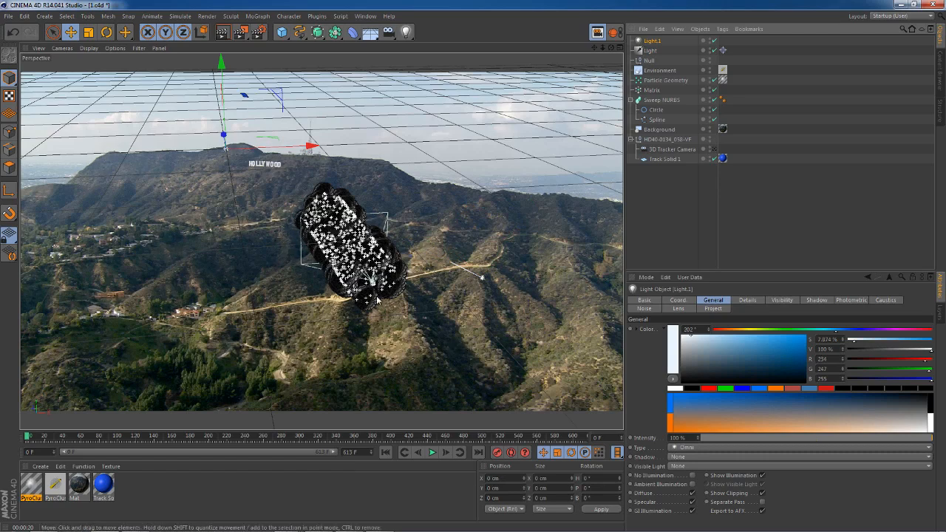
alt+drag(376, 297, 328, 247)
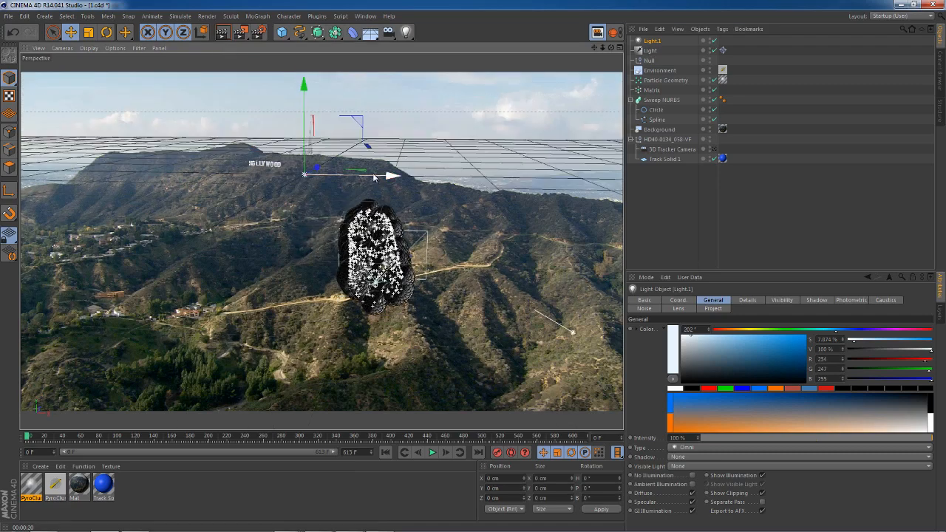
drag(374, 177, 241, 190)
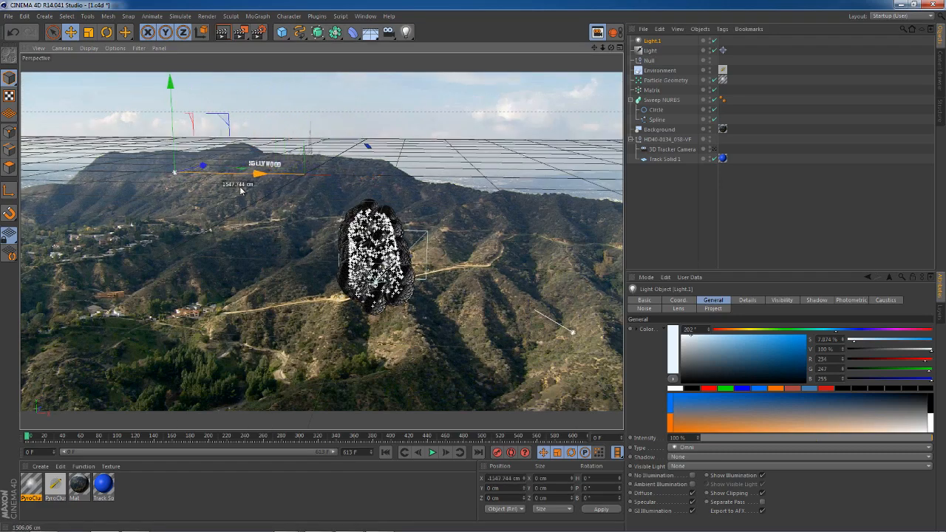
click(714, 149)
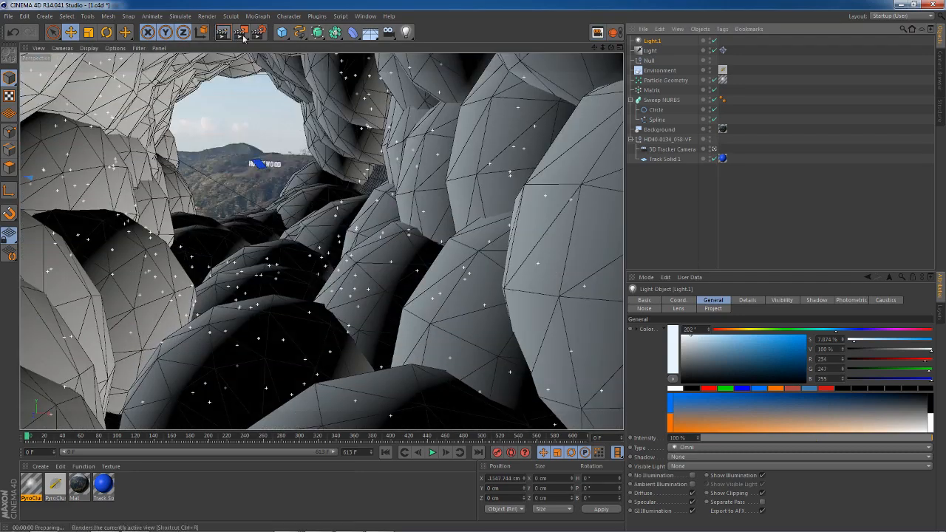
key(ctrl+r)
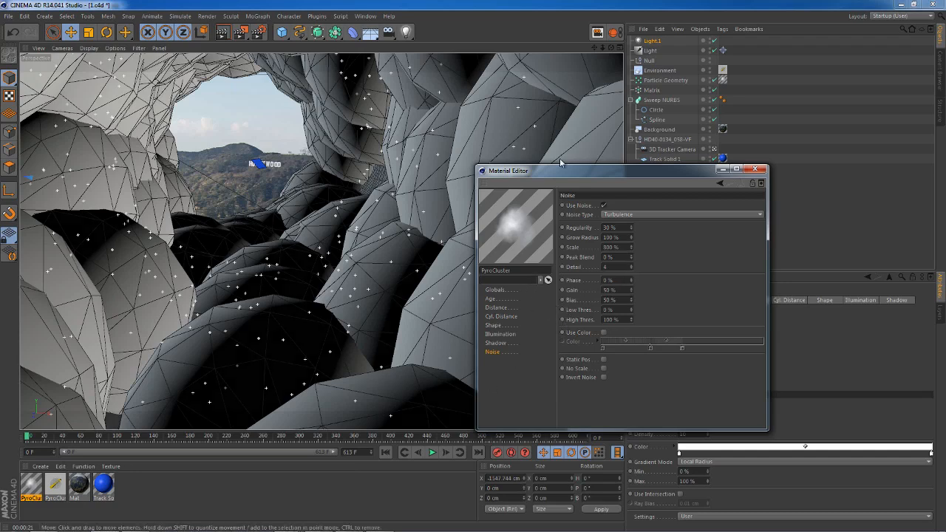
Start another render of the view and set the PyroCluster material's noise detail to 5.
click(223, 32)
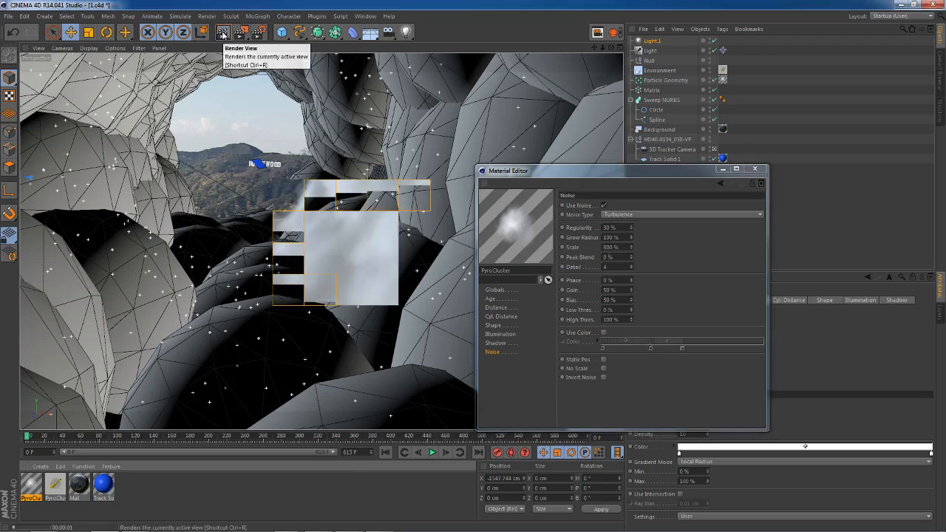
click(637, 262)
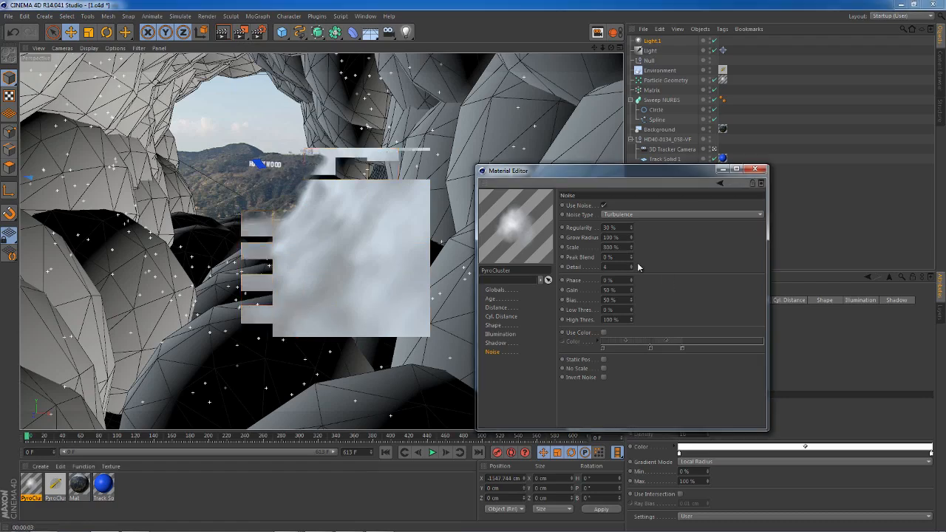
click(514, 226)
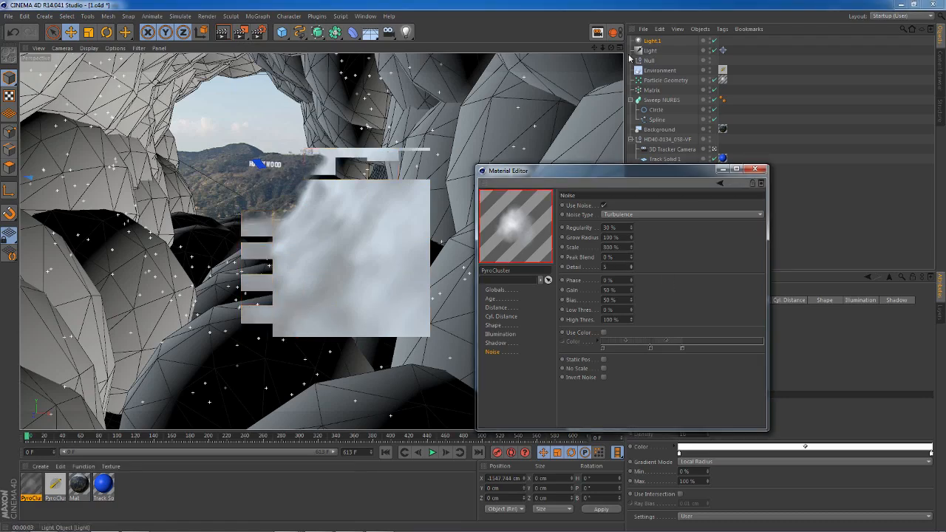
Compare the Regular, Turbulence, Electric and Gaseous noise types in the PyroCluster material's preview and set the type to Fractal.
click(633, 214)
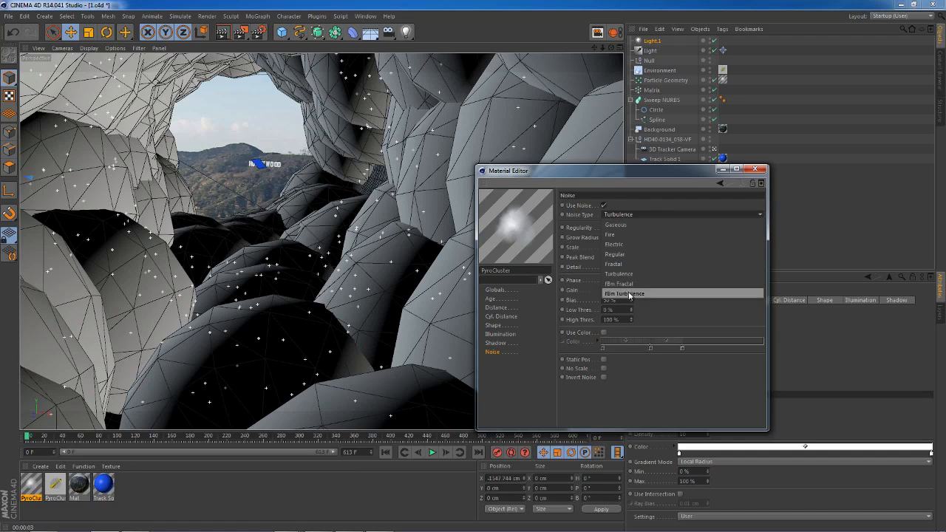
click(642, 254)
click(647, 213)
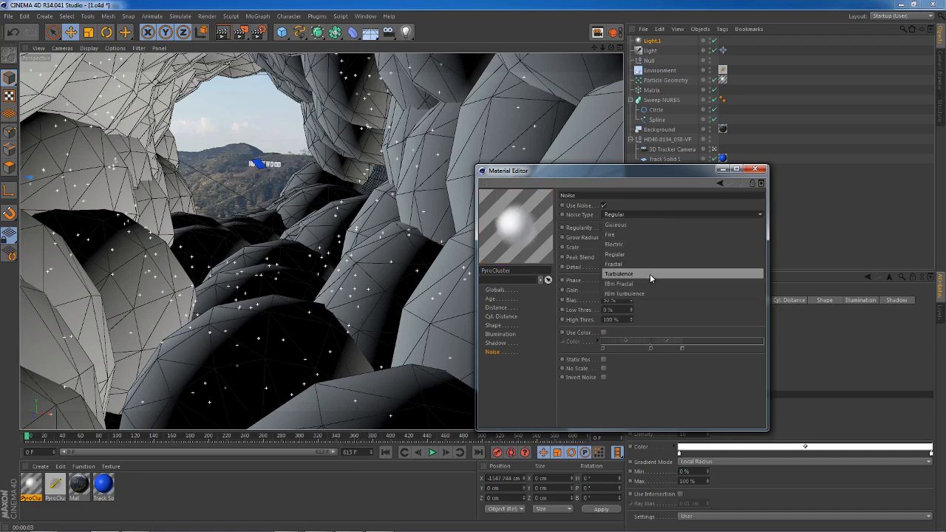
click(651, 272)
click(661, 214)
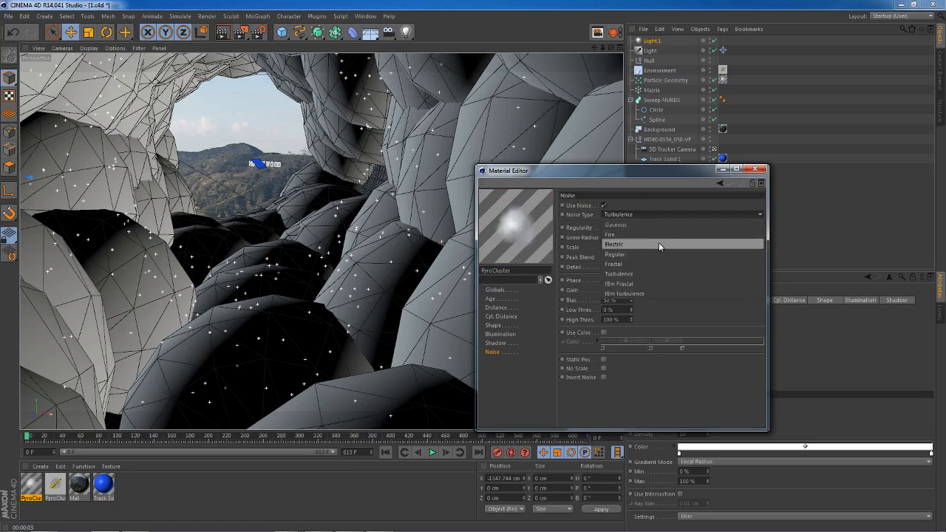
click(659, 243)
click(659, 213)
click(654, 224)
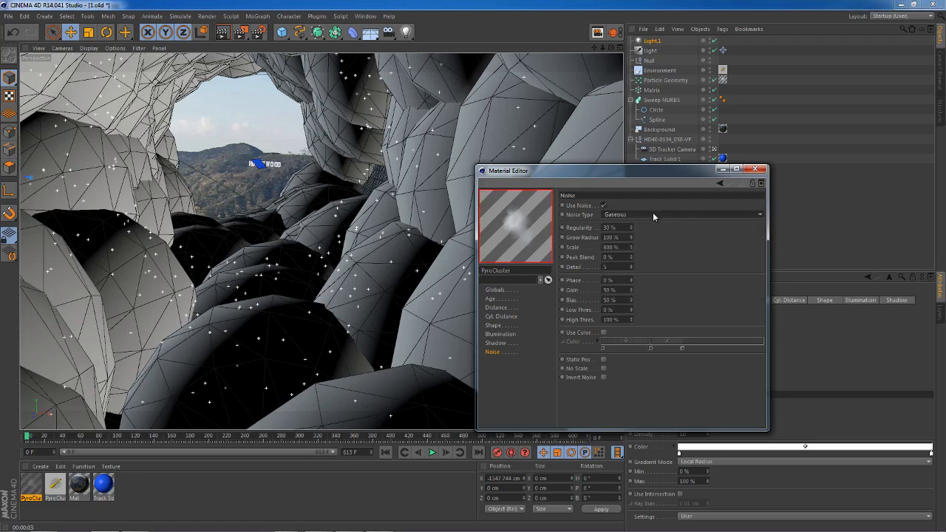
click(653, 214)
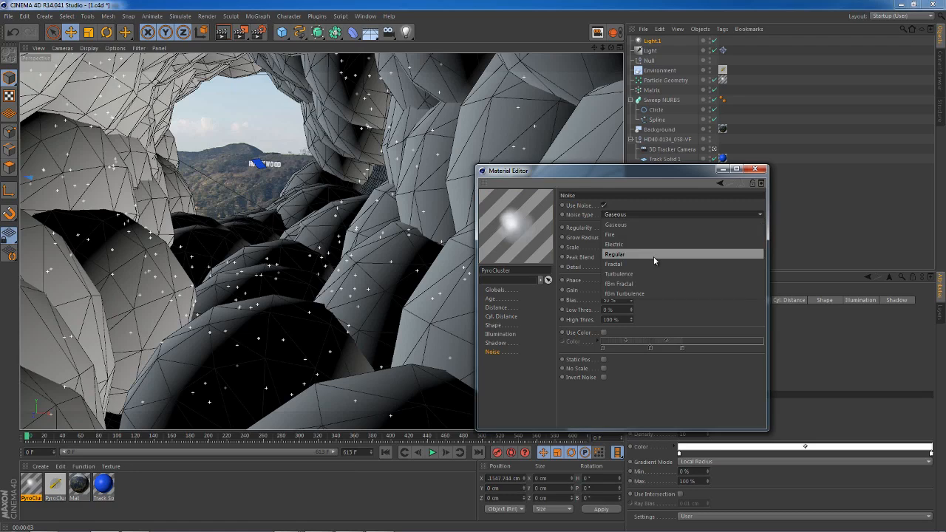
click(651, 264)
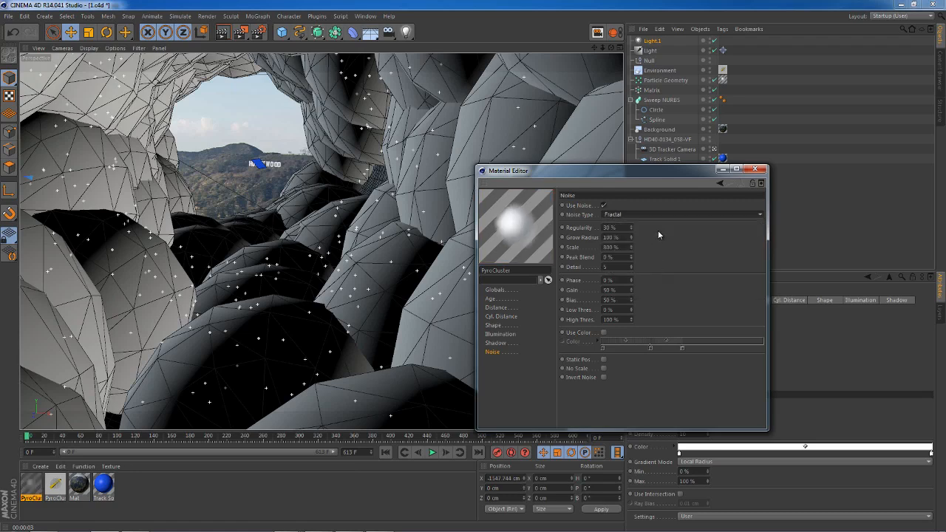
Set the PyroCluster noise scale to 200%, undoing a trial value of 100%, and set its regularity to 10%.
double_click(625, 246)
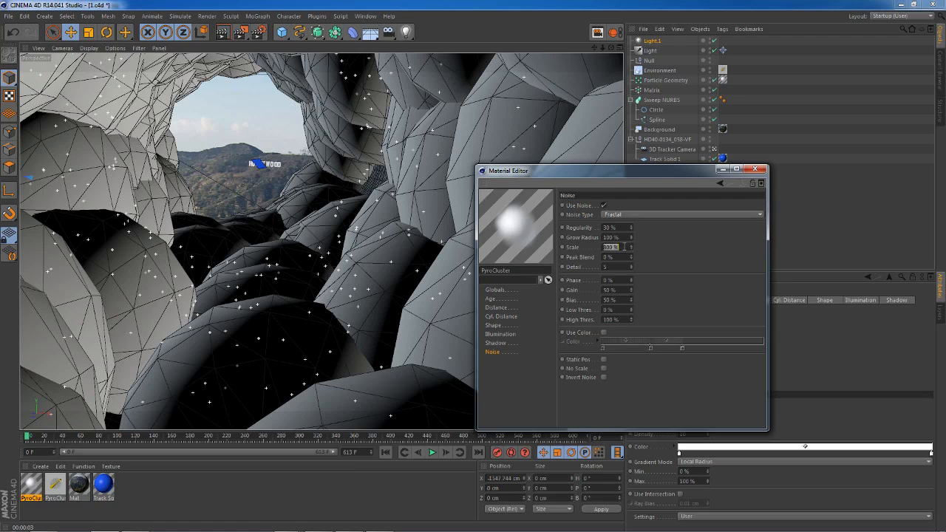
text(200)
key(Return)
text(100)
key(Return)
key(ctrl+z)
drag(631, 228, 632, 167)
right_click(630, 228)
drag(630, 227, 631, 255)
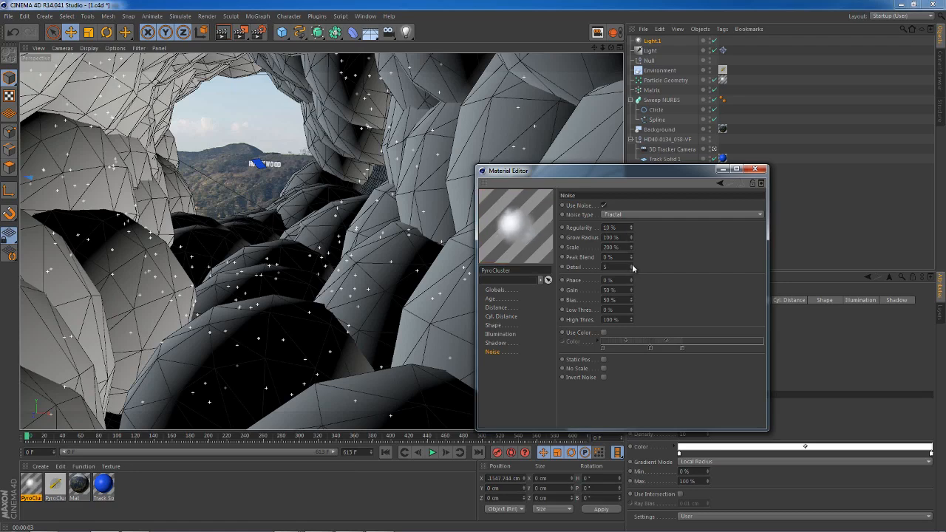
Render the tracker camera view to examine the cloud texture with the new noise settings, and close the Material Editor.
drag(590, 172, 702, 157)
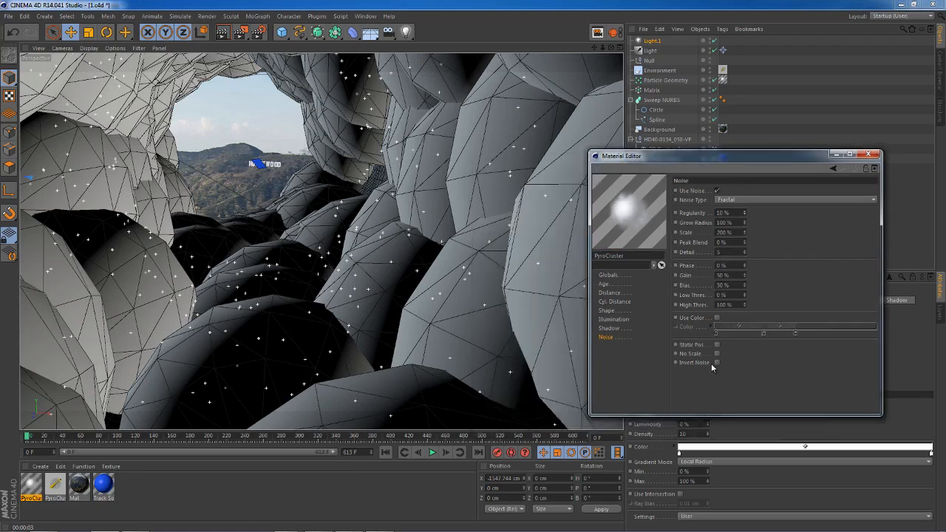
click(222, 31)
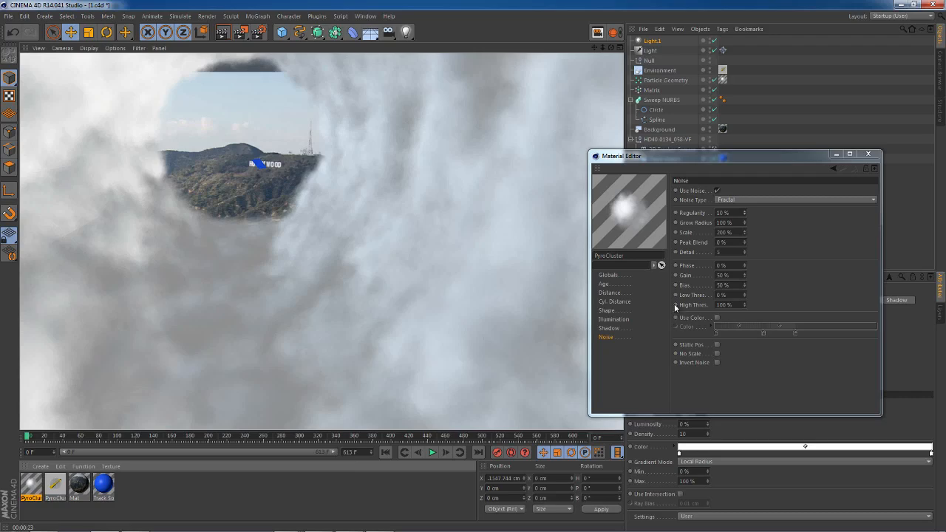
drag(692, 154, 565, 168)
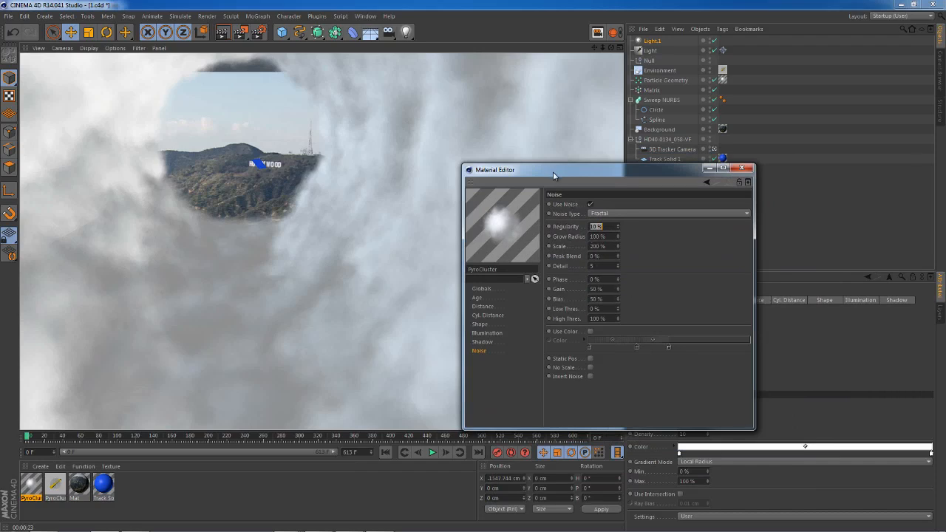
drag(553, 172, 567, 245)
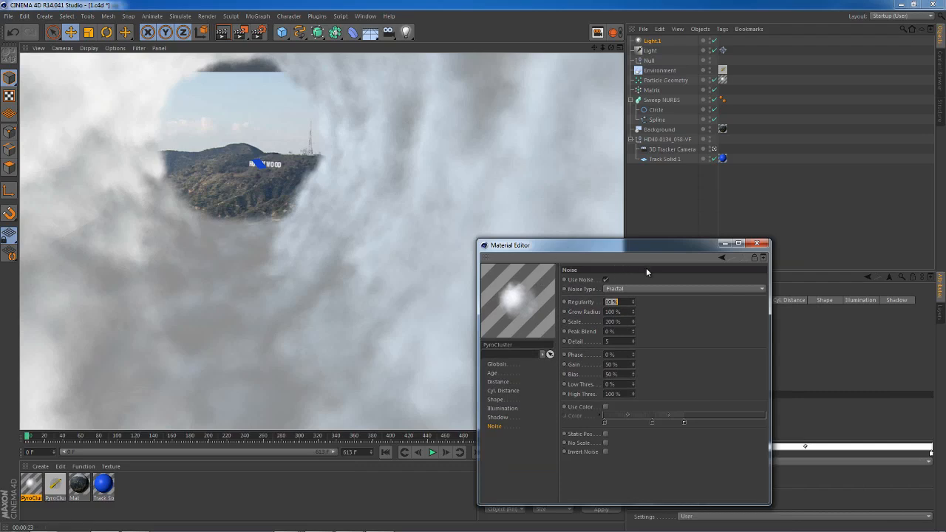
click(756, 244)
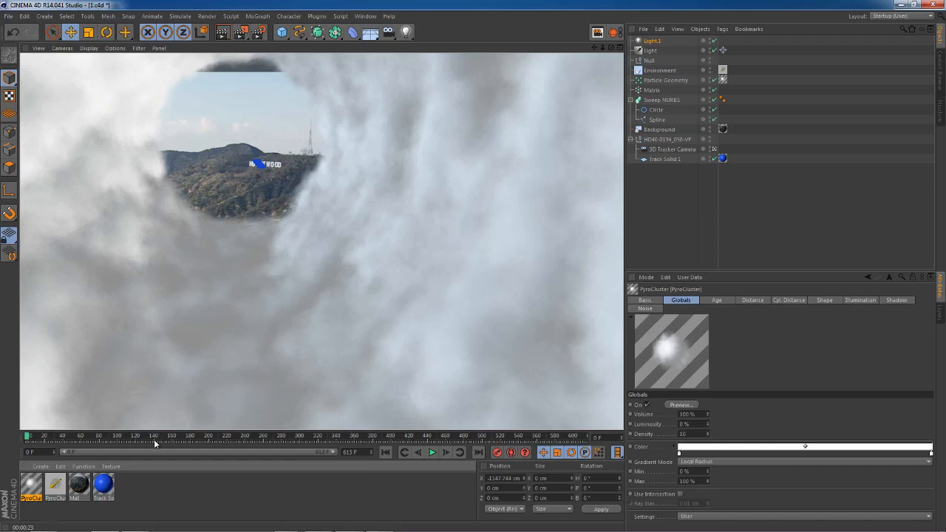
Set the PyroCluster material's sphere shape radius to 300 cm and close the Material Editor.
double_click(32, 488)
drag(666, 157, 665, 138)
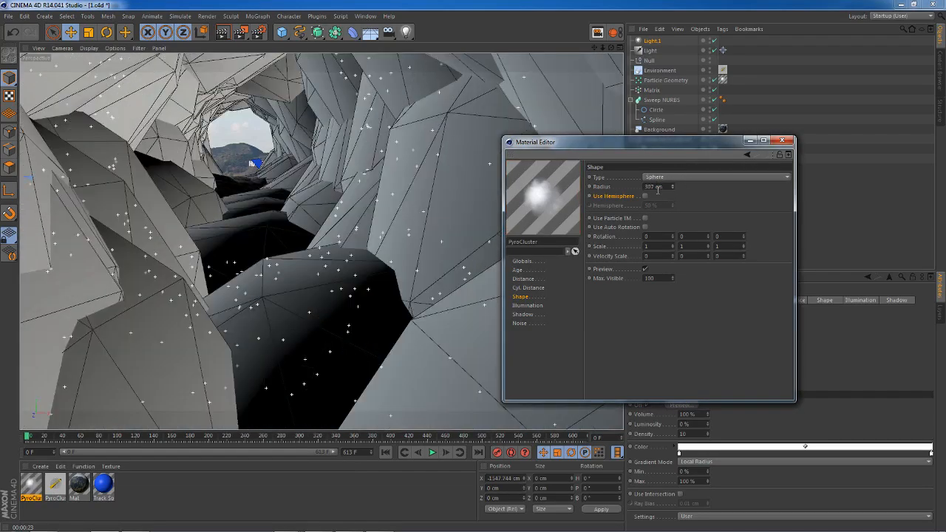
double_click(658, 187)
text(300)
key(Return)
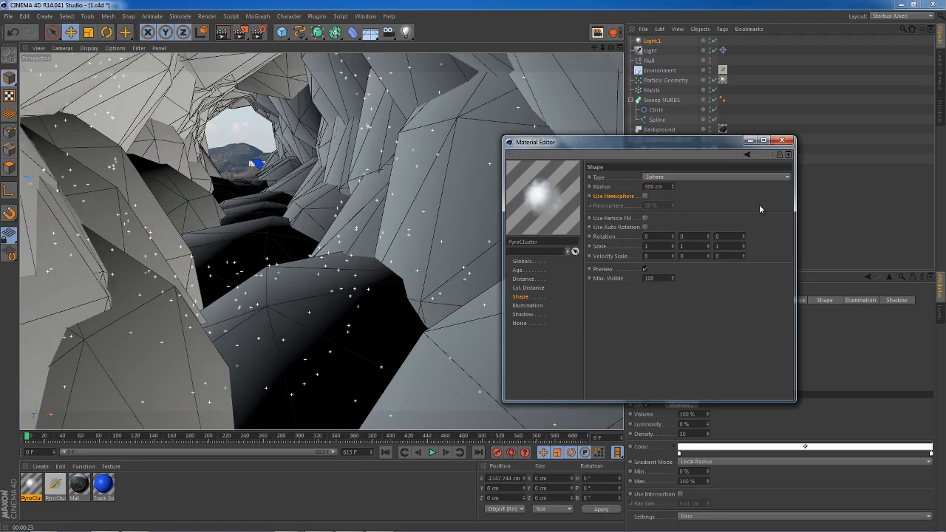
drag(709, 148, 394, 190)
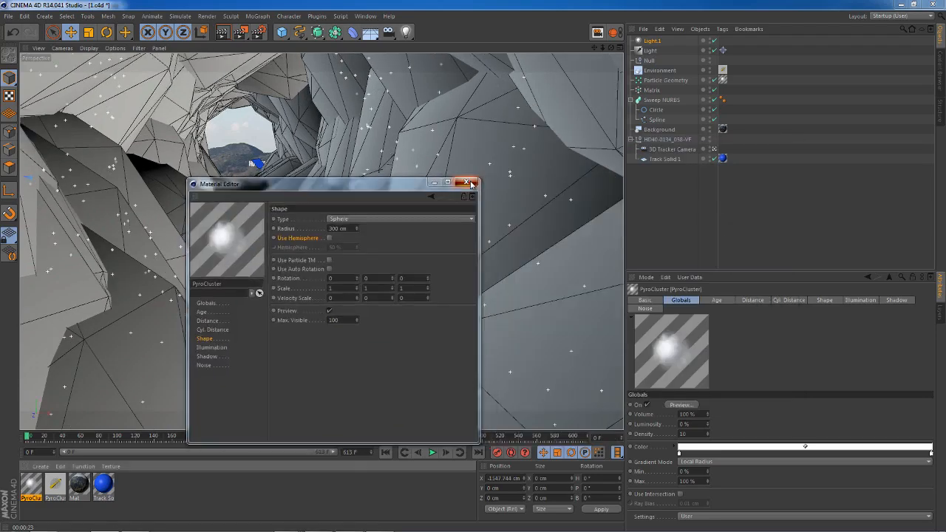
click(472, 183)
Set the Matrix object's count to 200 and refresh the particles by advancing one frame and returning to the start.
click(653, 90)
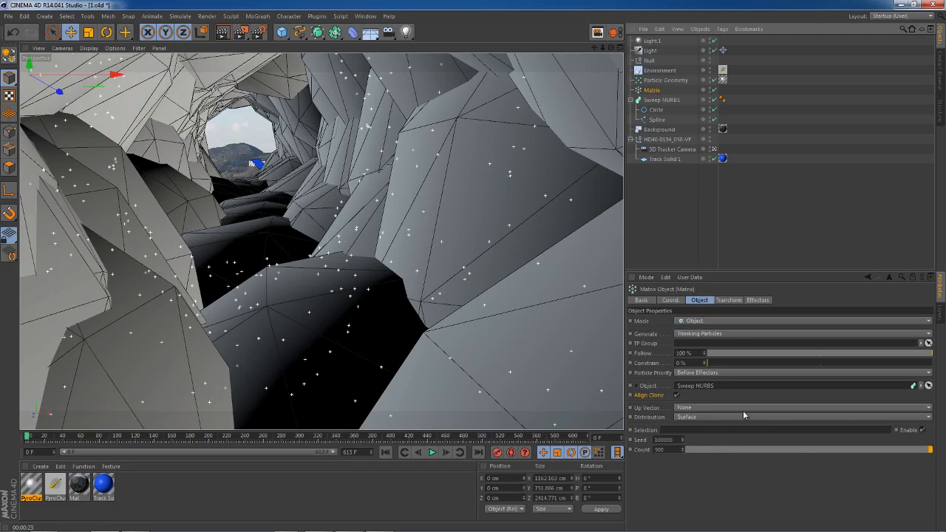
double_click(665, 450)
text(2)
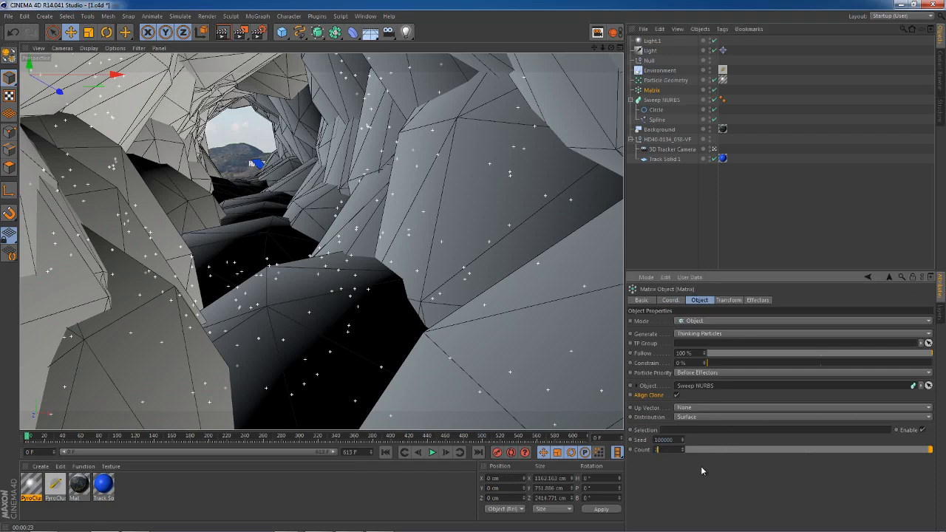
text(00)
key(Return)
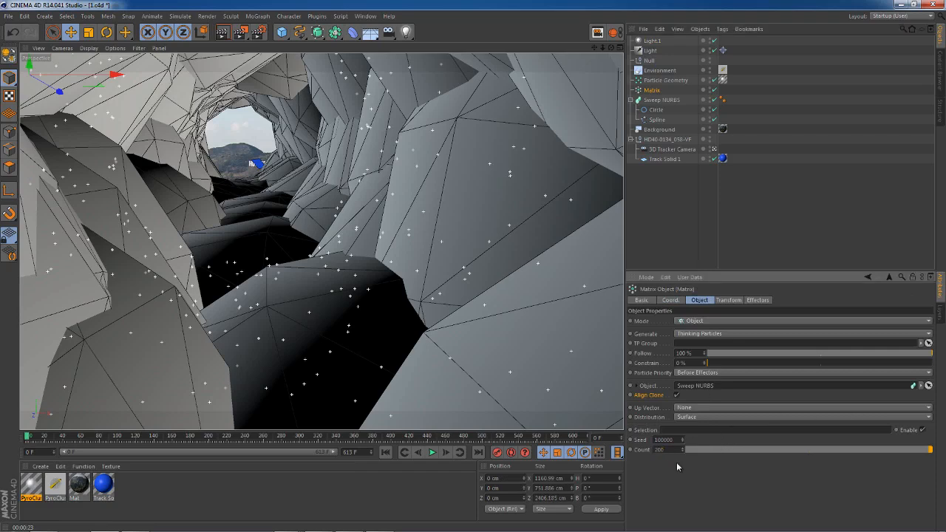
click(446, 454)
click(386, 453)
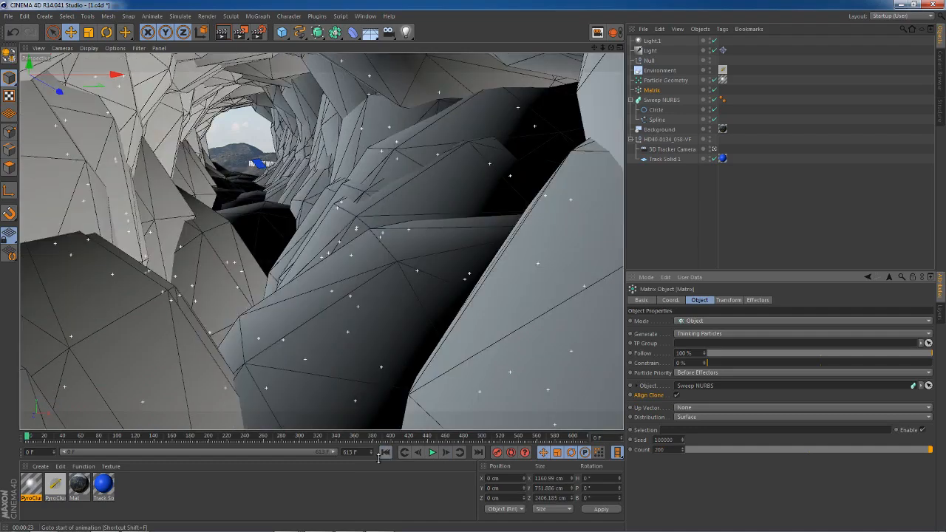
Try a count of 100 on the Matrix object and refresh the particles by advancing one frame and returning to the start.
double_click(664, 450)
text(100)
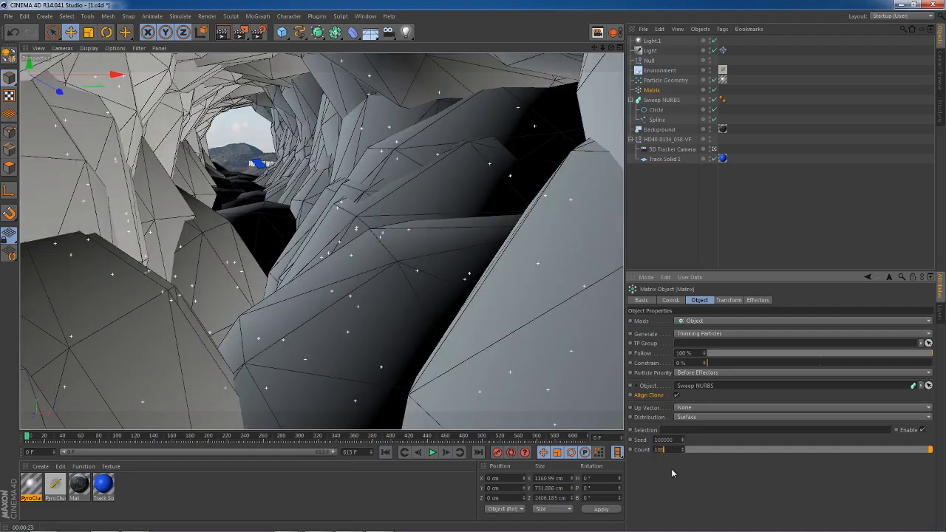
key(Return)
click(446, 454)
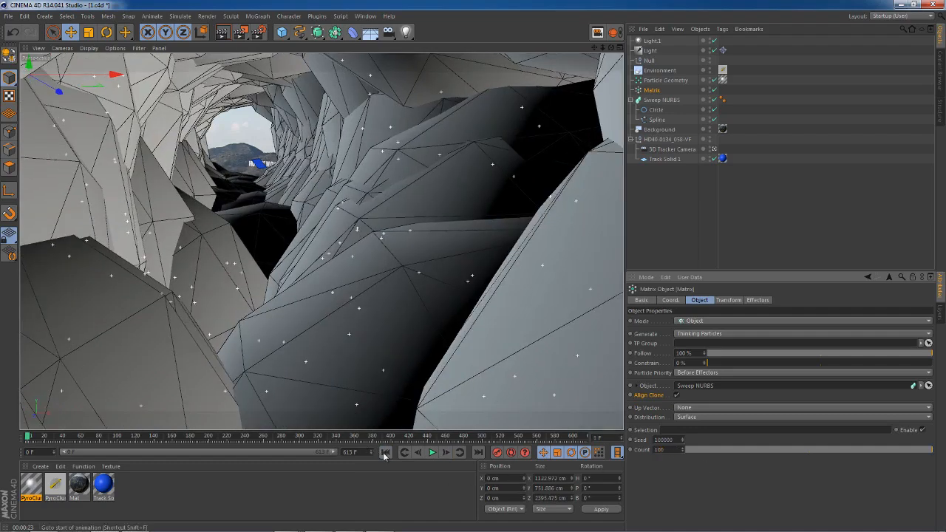
click(384, 453)
Set the Matrix object's count to 20, refresh the particles from the start frame, and render the tracker camera view.
double_click(663, 450)
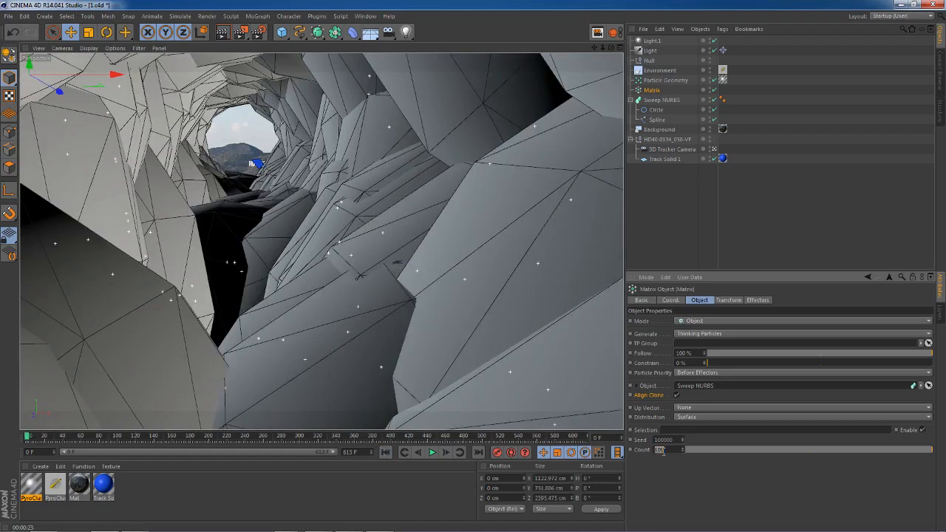
text(20)
key(Return)
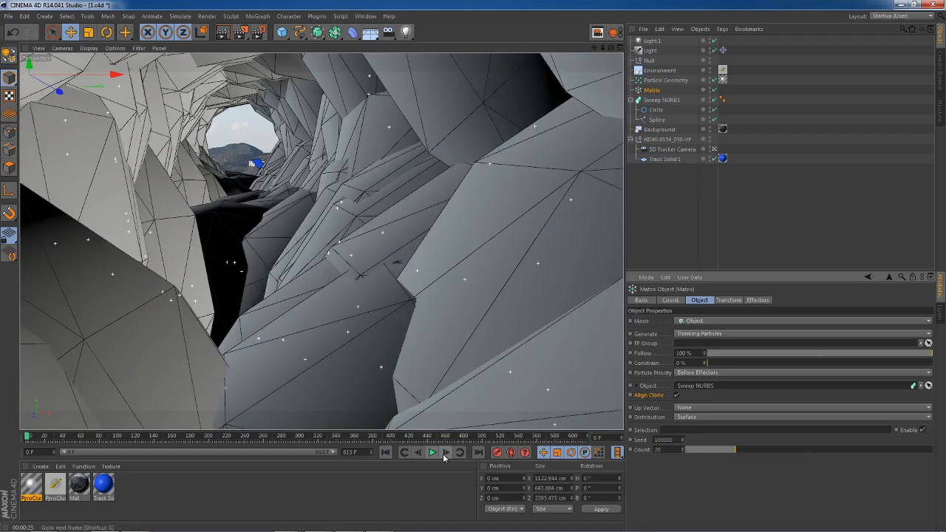
click(386, 453)
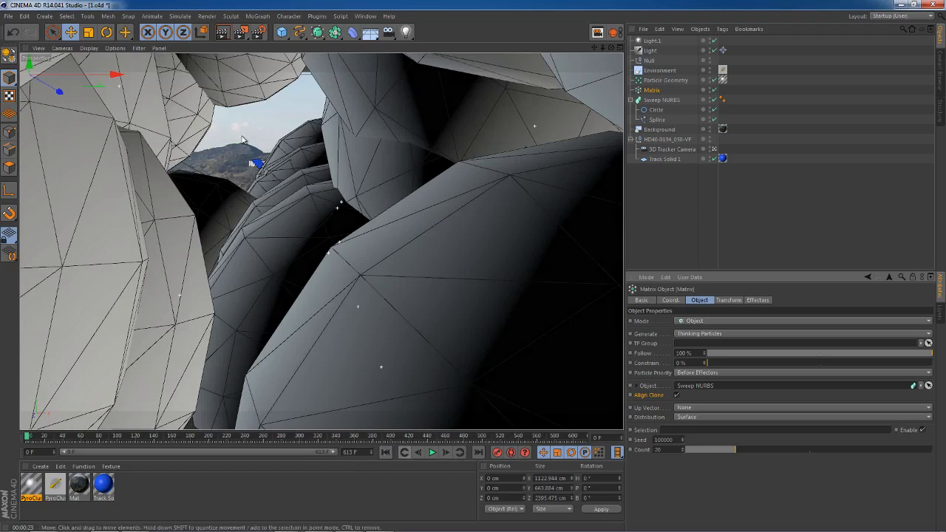
click(229, 37)
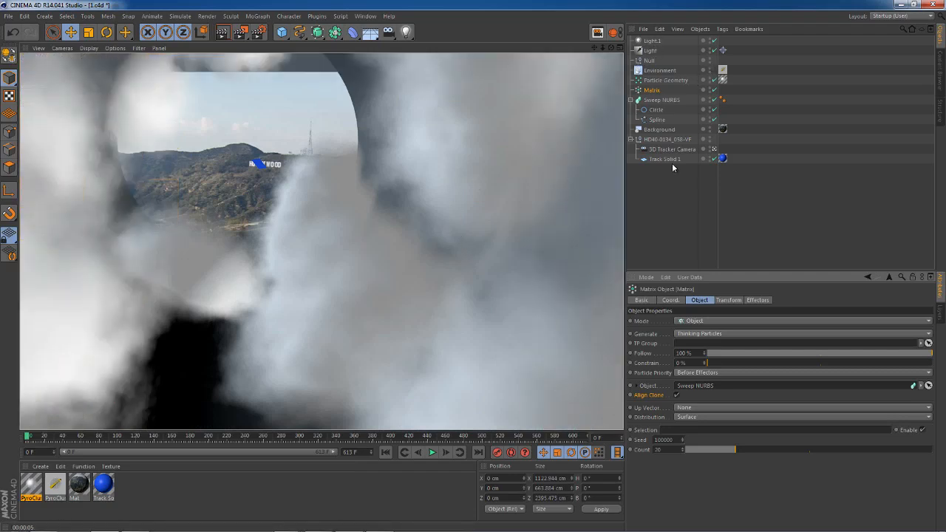
Change the Sweep NURBS object's visibility in the render.
click(711, 100)
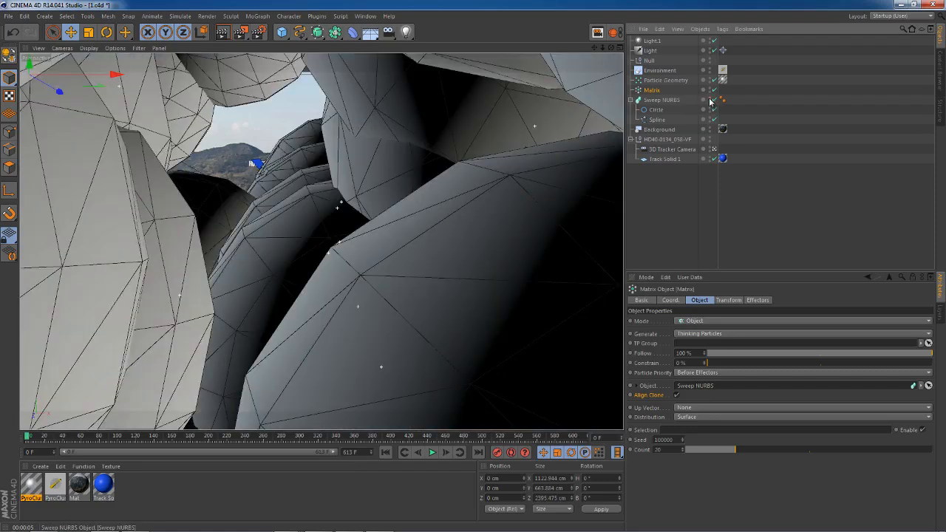
Hide the Background, disable Track Solid 1, and render the viewport to preview the clouds on their own.
click(222, 33)
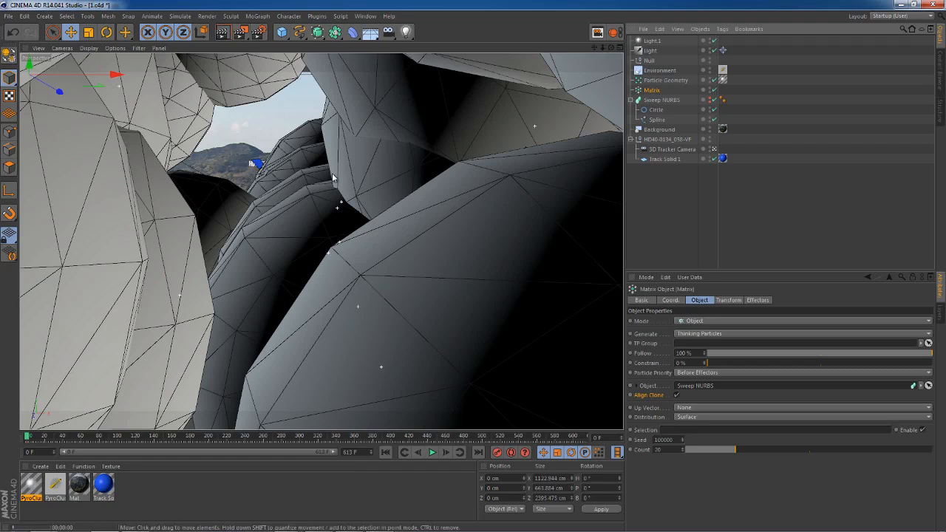
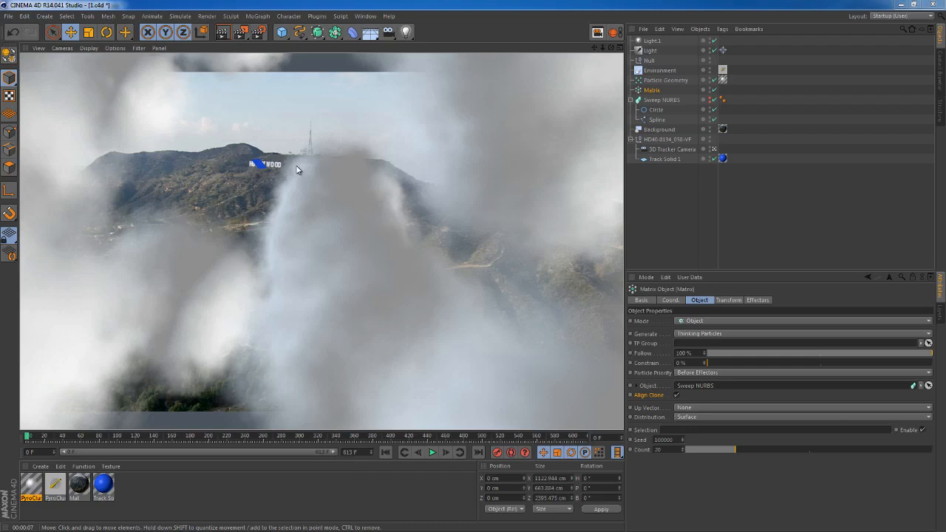
click(710, 70)
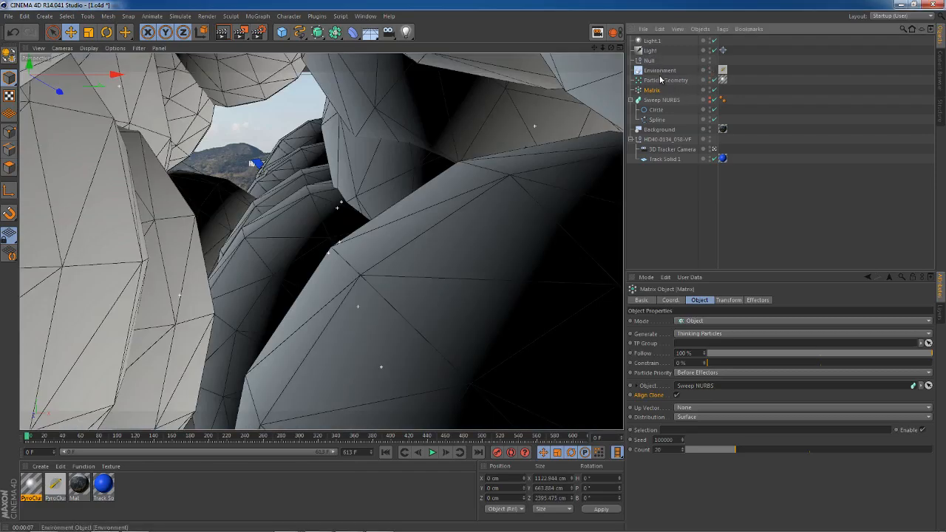
click(709, 128)
click(712, 131)
click(710, 132)
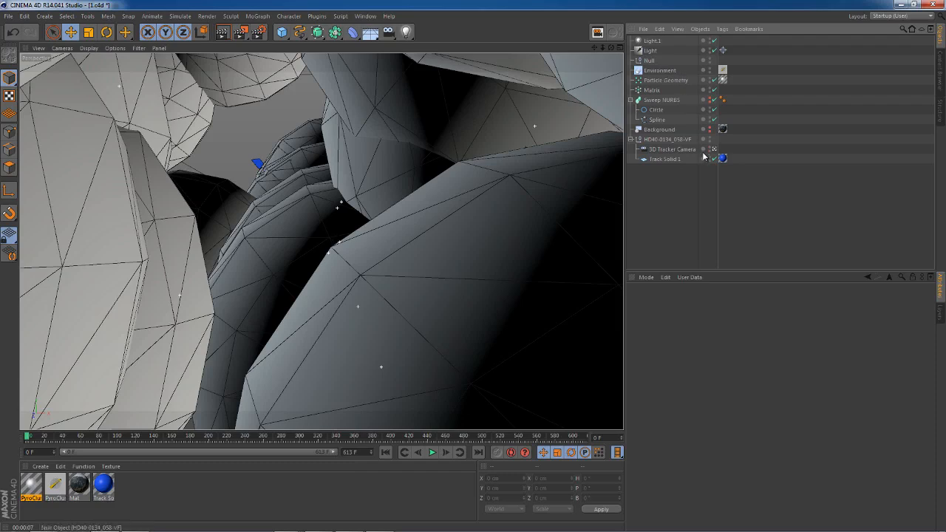
click(710, 160)
click(223, 32)
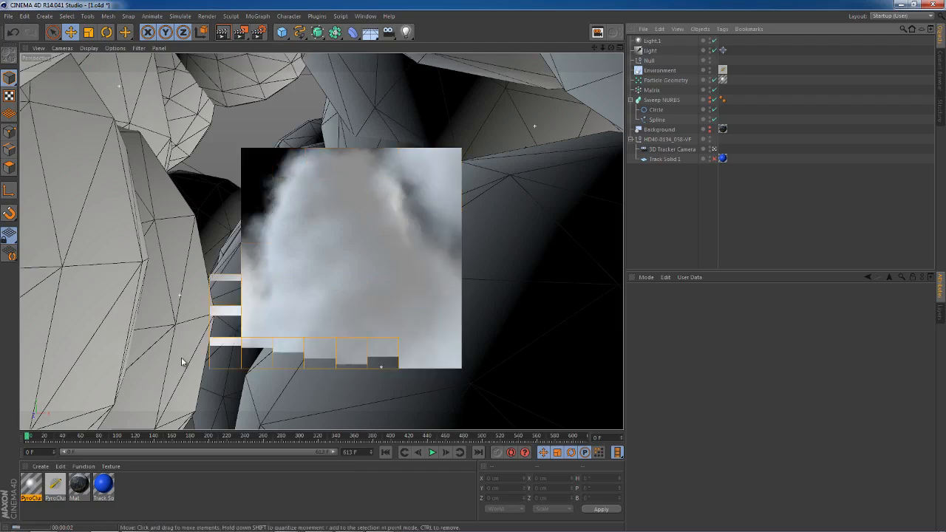
Set the VolumeTracer material's World and ShadowMap step sizes to 5, Raytraced to 4.99 and all three transparency limits to 5%, and render a preview.
double_click(56, 485)
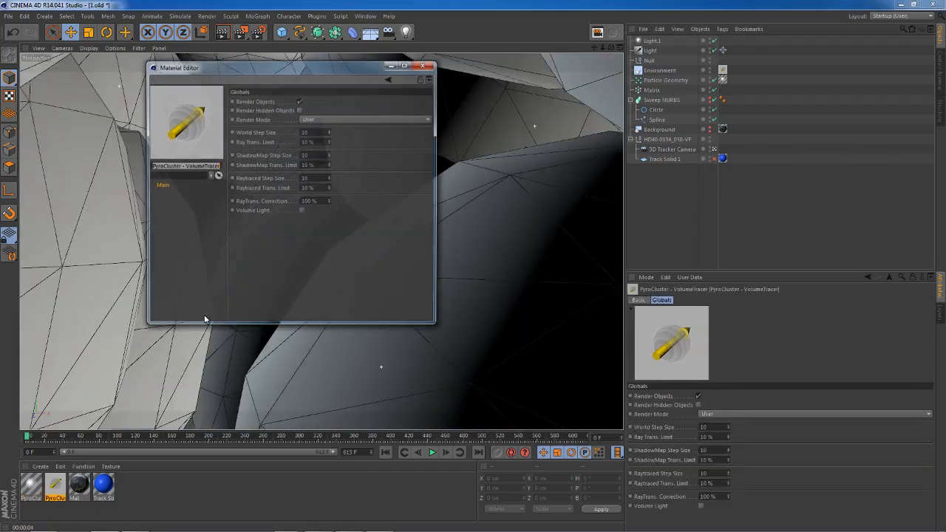
drag(222, 67, 521, 122)
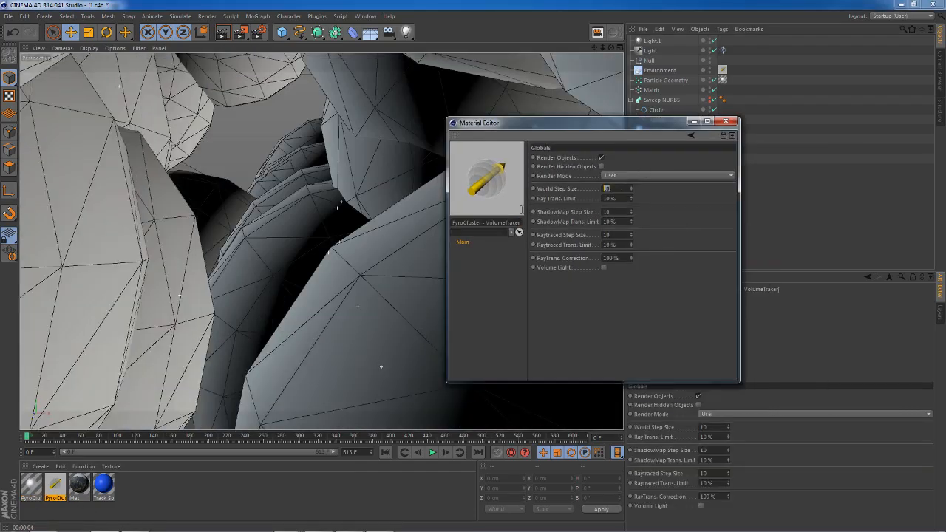
text(5)
key(Tab)
text(5)
key(Tab)
text(5)
key(Tab)
text(5)
key(Tab)
text(5)
key(Tab)
text(5)
click(631, 236)
click(726, 120)
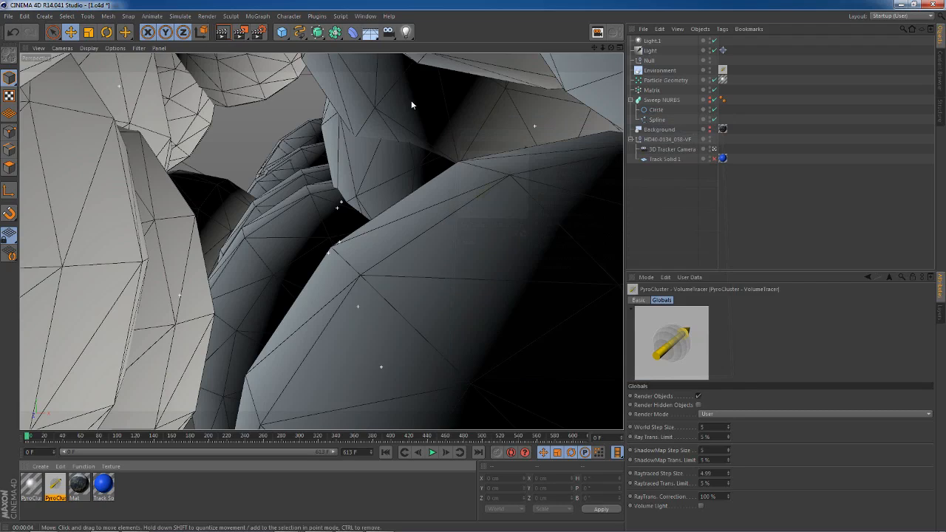
click(223, 32)
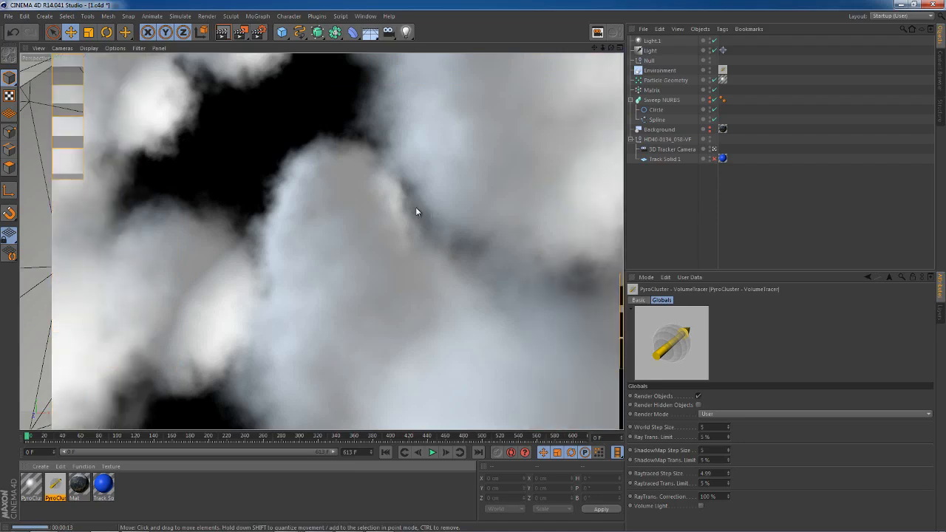
Set the saved image format to PNG in the render settings.
click(265, 35)
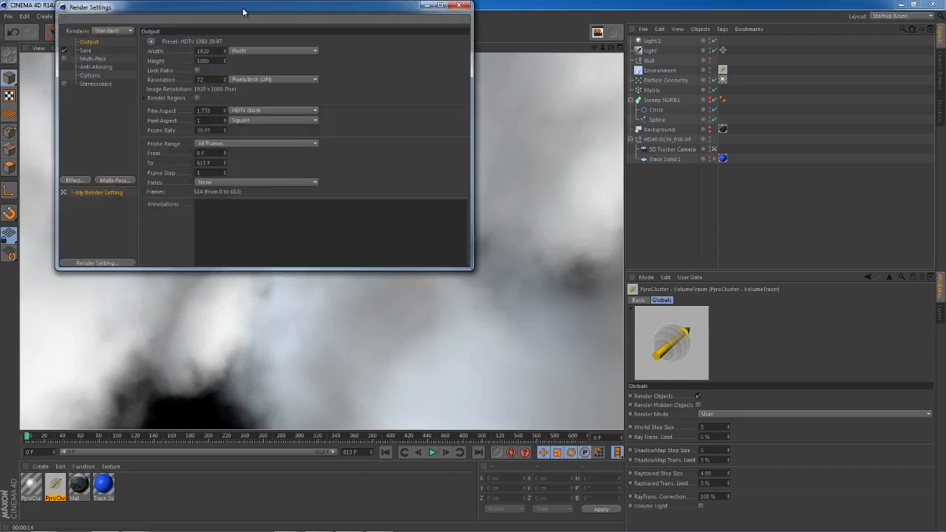
drag(243, 11, 669, 95)
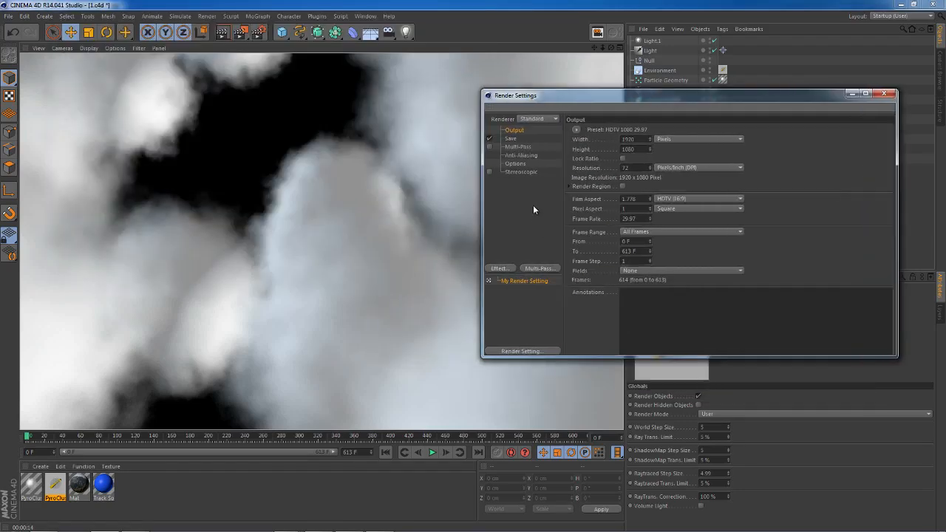
click(511, 139)
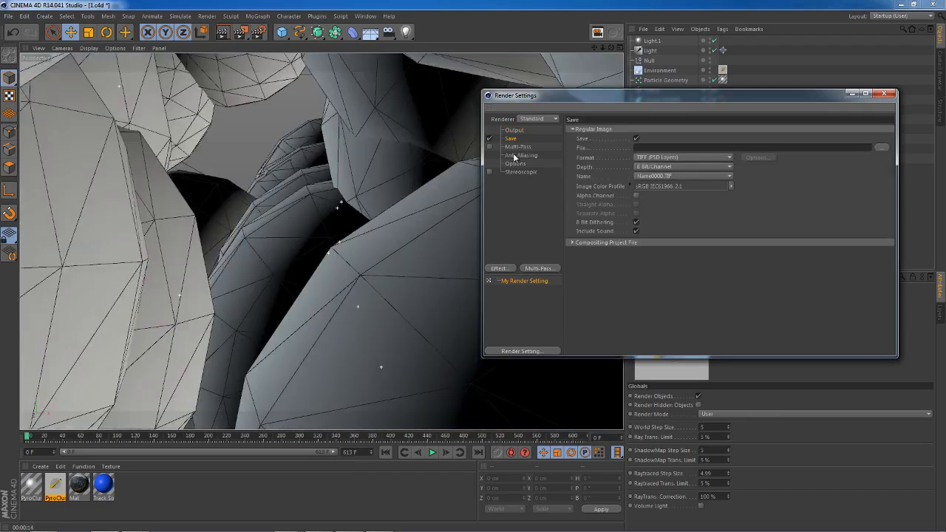
click(650, 157)
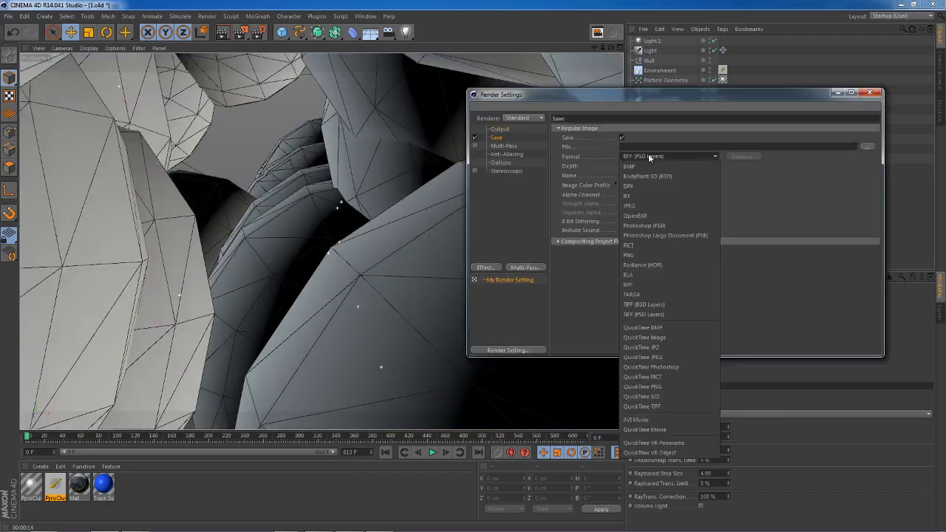
click(659, 314)
click(649, 157)
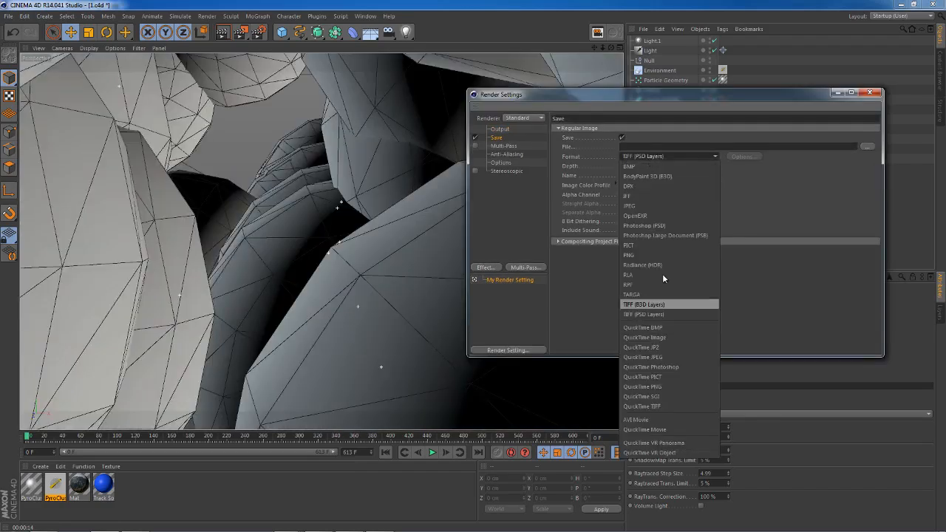
click(674, 255)
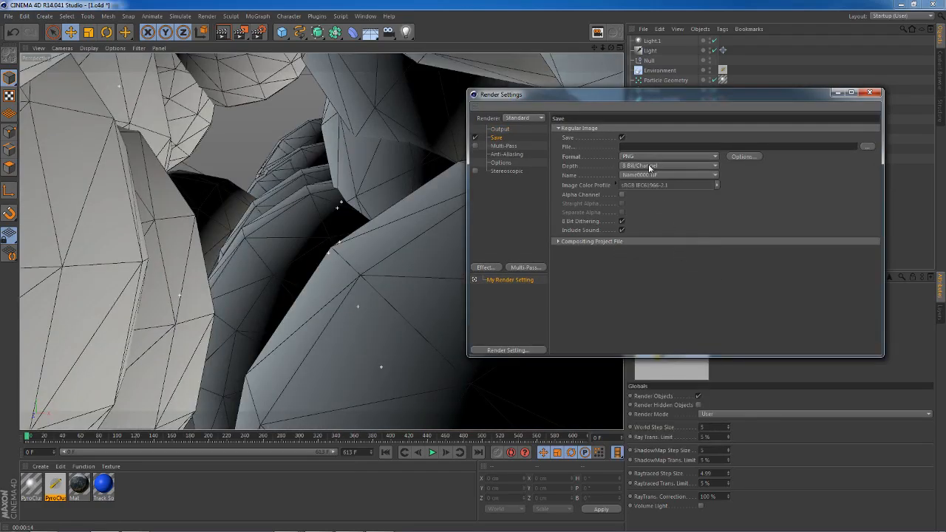
Set the output depth to 16 Bit/Channel, enable Alpha Channel and Straight Alpha, and turn off 8 Bit Dithering and Include Sound.
click(648, 164)
click(642, 187)
click(622, 195)
click(622, 221)
click(622, 204)
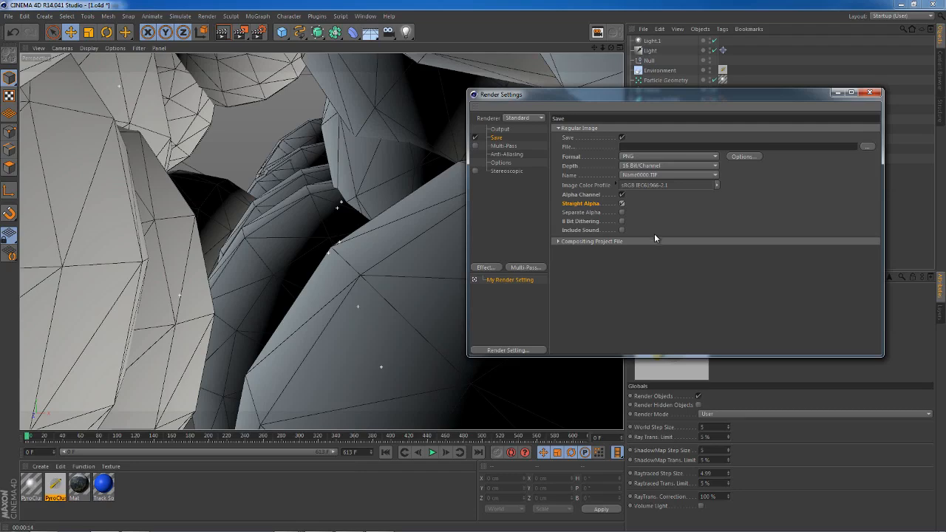
drag(657, 97, 292, 170)
click(469, 169)
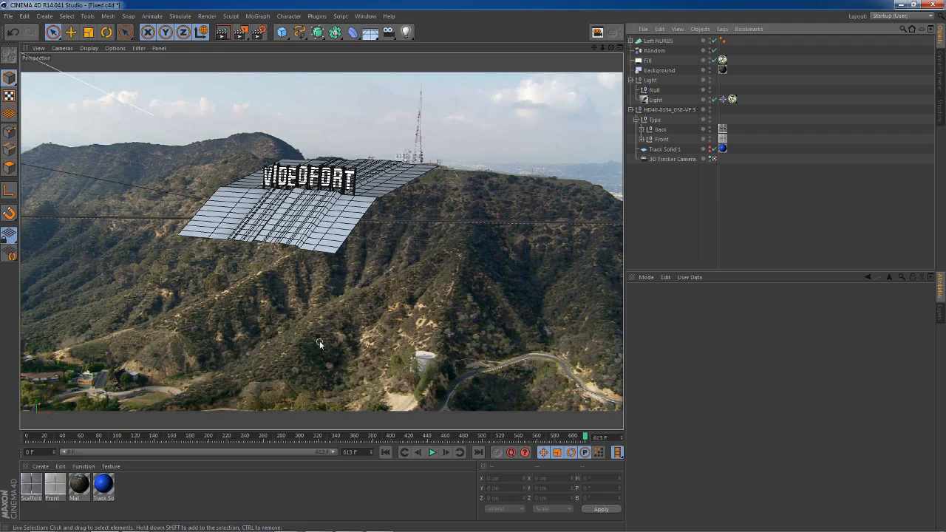
Leave the 3D Tracker Camera view in the Fixed.c4d scene and examine the VIDEOFORT letters, scaffolding and pipe joints up close.
click(714, 159)
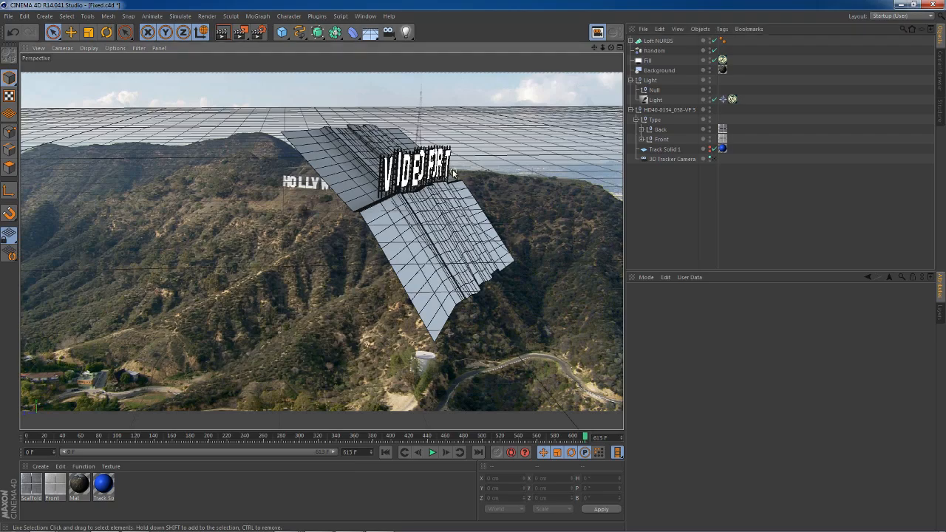
alt+drag(445, 150, 293, 136)
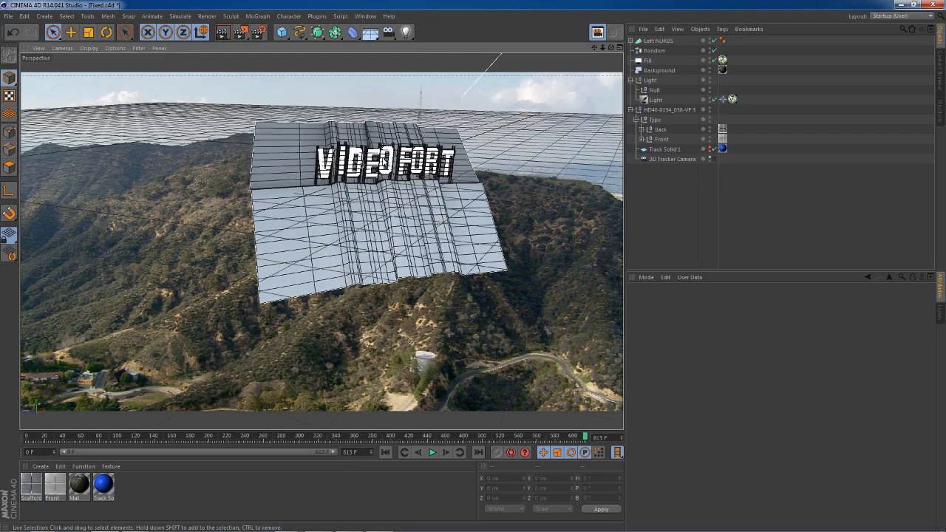
alt+right_drag(322, 158, 713, 191)
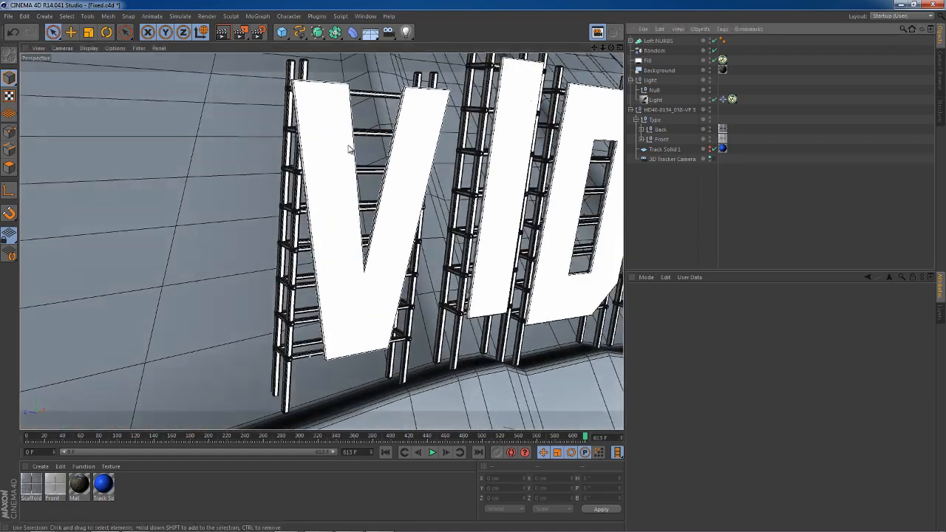
alt+drag(349, 148, 242, 96)
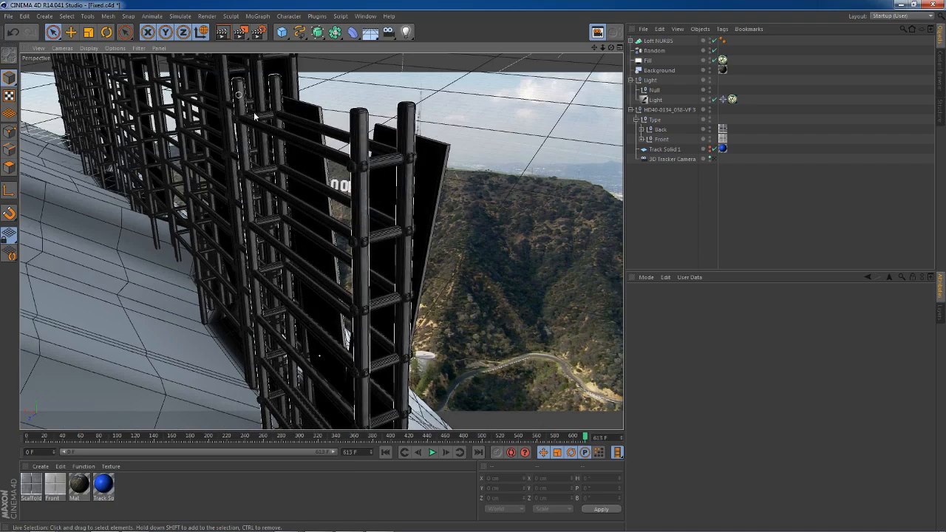
alt+drag(404, 334, 392, 235)
alt+right_drag(475, 220, 510, 171)
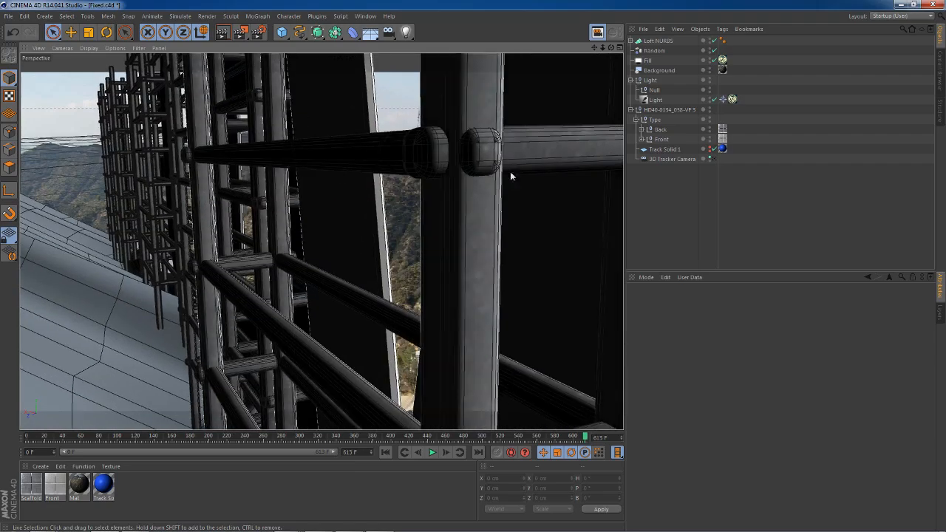
alt+drag(510, 144, 418, 169)
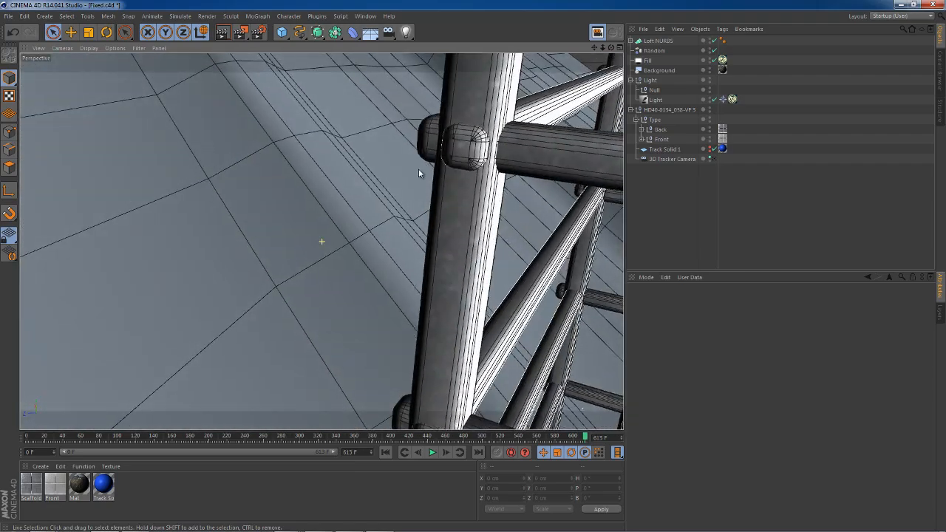
alt+middle_drag(419, 169, 312, 182)
alt+right_drag(351, 186, 233, 181)
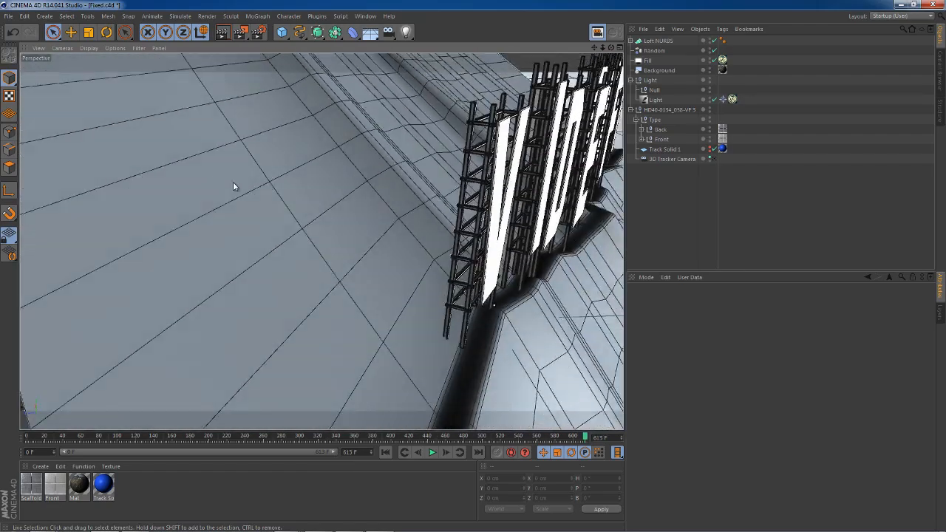
Compare the sign through the 3D Tracker Camera with a free view, examining how the letters sit on the lofted hillside.
click(713, 159)
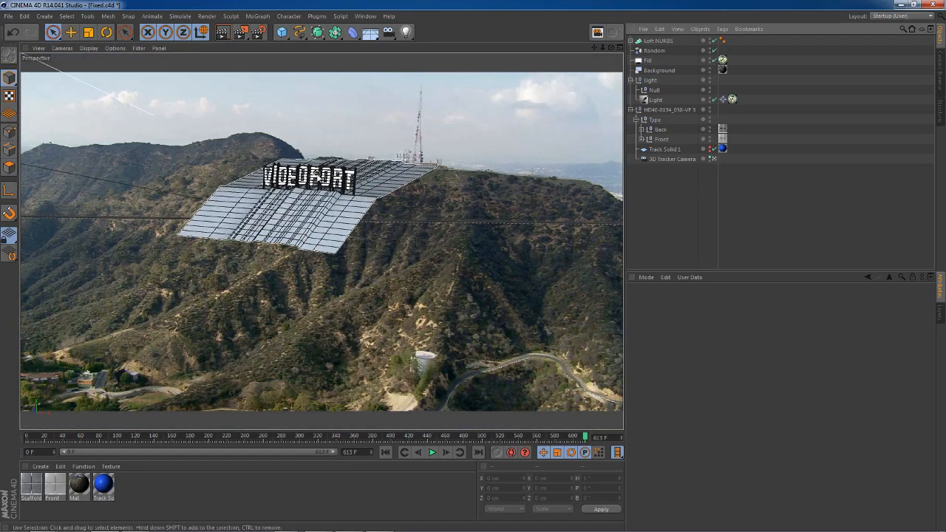
click(713, 159)
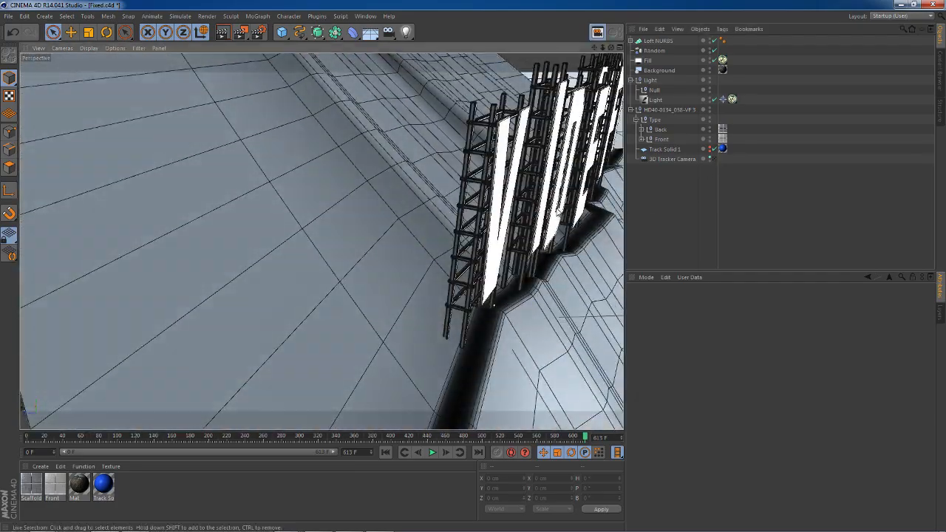
alt+right_drag(551, 198, 336, 211)
alt+drag(549, 197, 661, 211)
alt+middle_drag(661, 211, 436, 185)
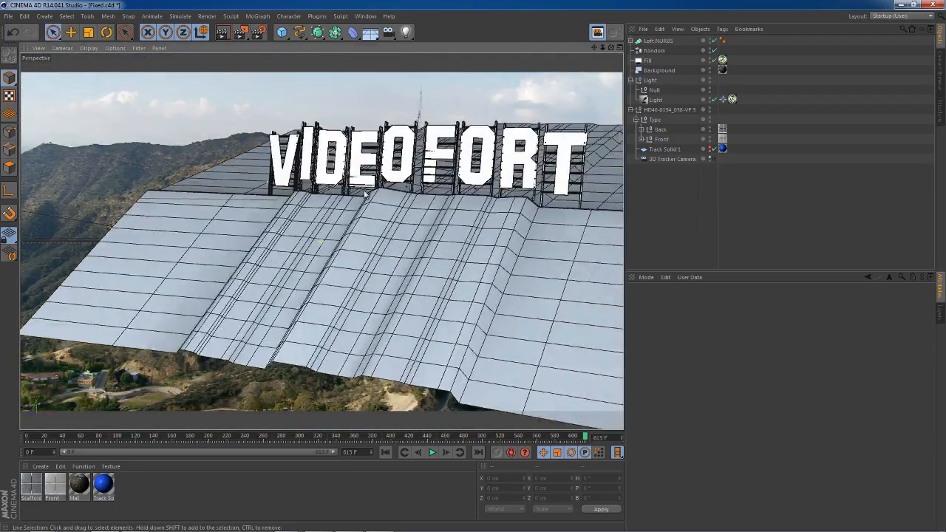
alt+drag(436, 185, 481, 224)
alt+middle_drag(462, 211, 452, 227)
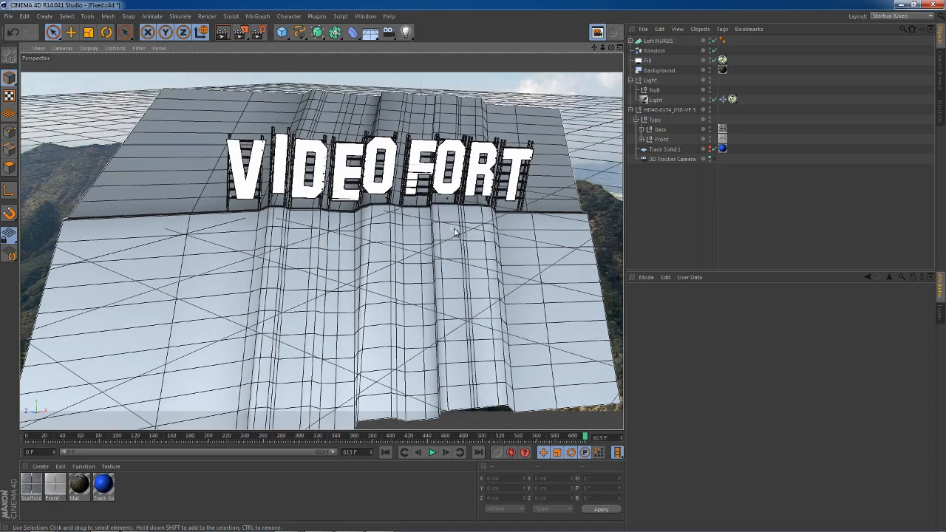
alt+drag(462, 212, 485, 188)
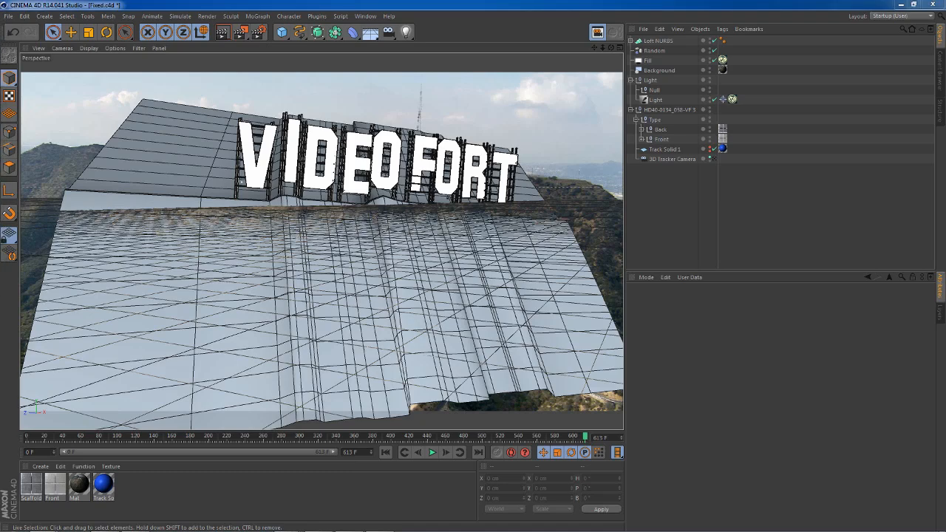
Check the Hollywood Hills font page on fonts2u.com in the browser and return to Cinema 4D.
drag(0, 53, 320, 1)
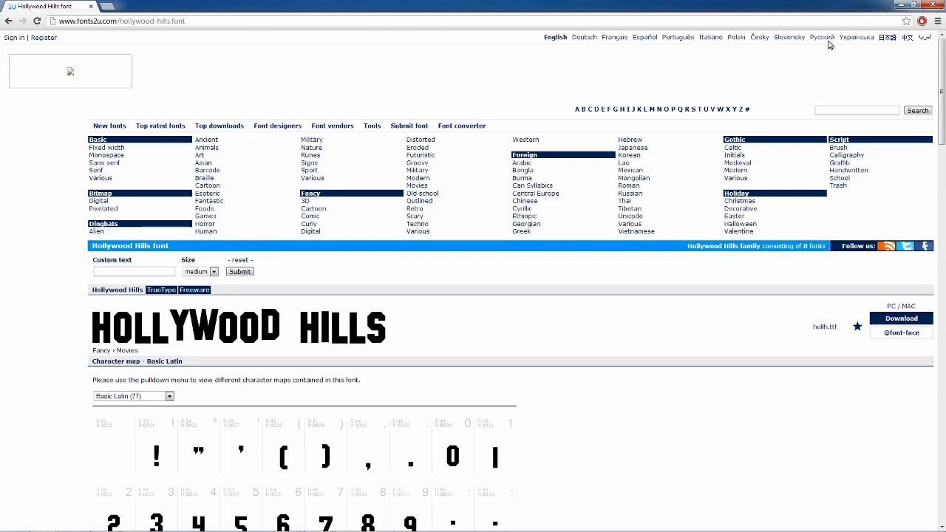
click(901, 4)
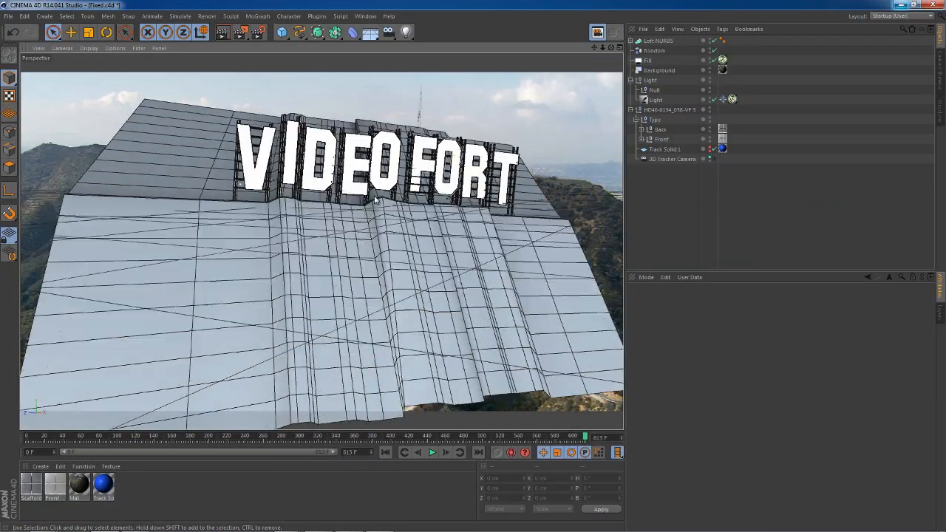
Look through the 3D Tracker Camera again and inspect how the Loft NURBS hillside lines up with the footage.
alt+drag(375, 199, 307, 211)
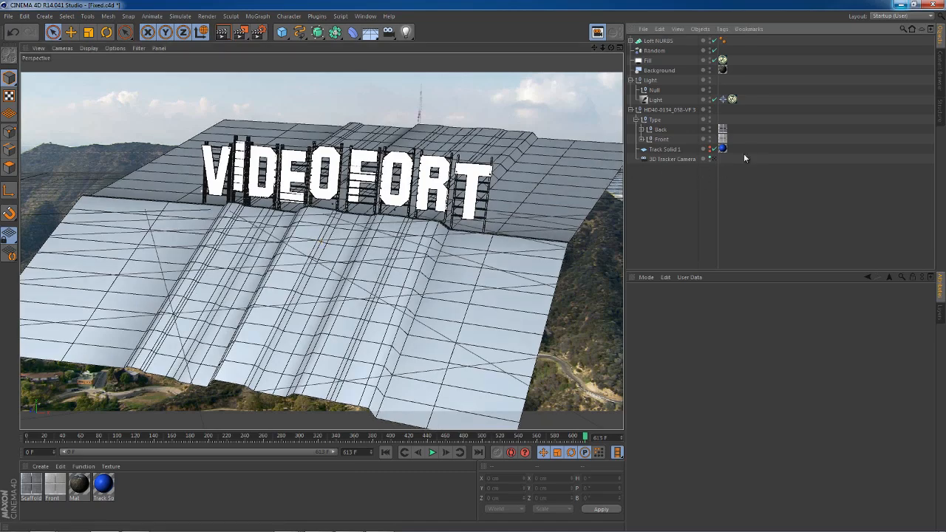
click(713, 159)
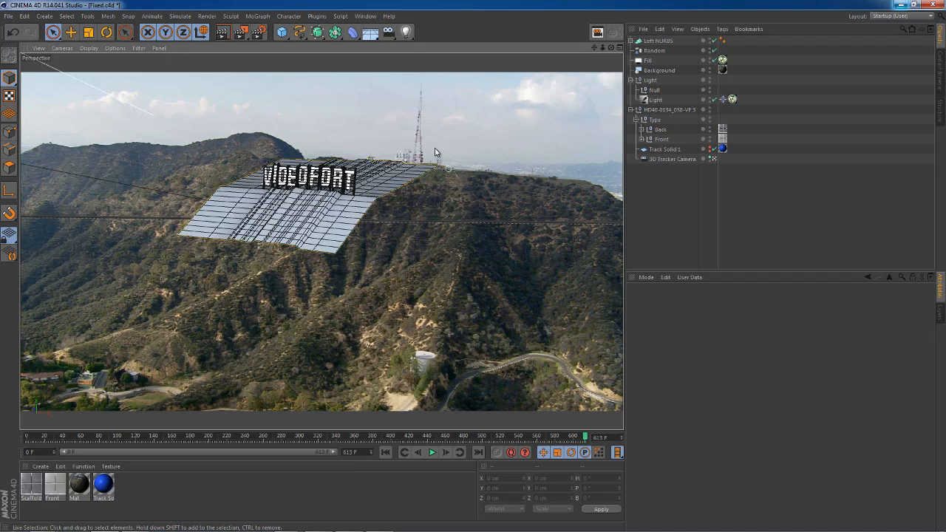
click(363, 235)
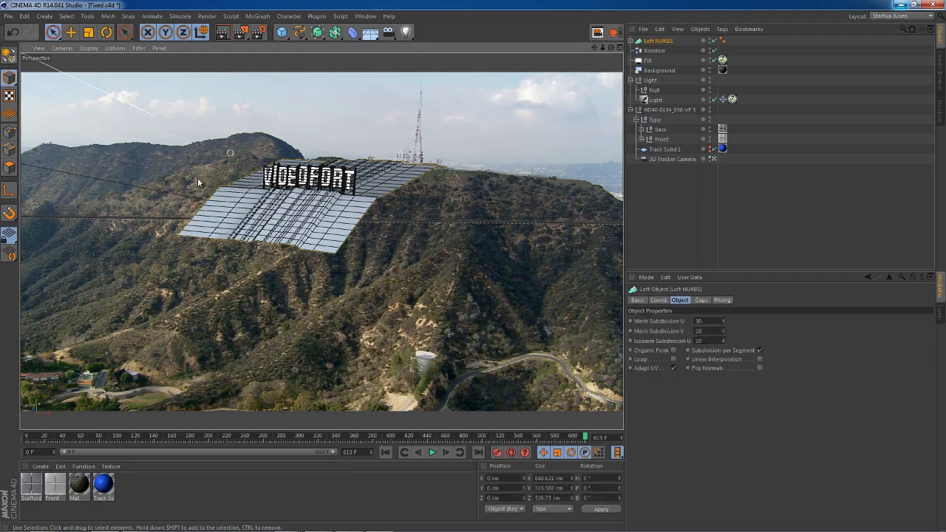
click(449, 259)
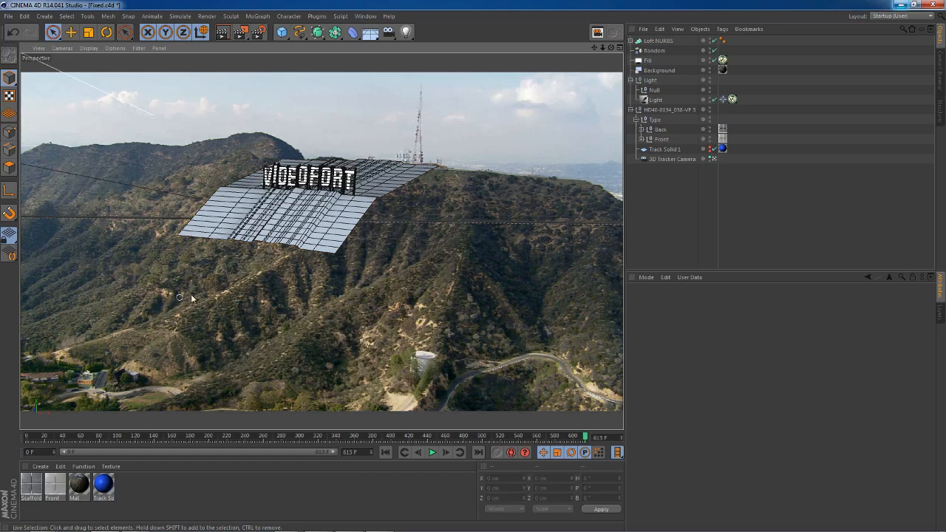
Filter the long black grid lines out of the perspective view and check the Loft NURBS hillside by selecting and deselecting it.
click(121, 47)
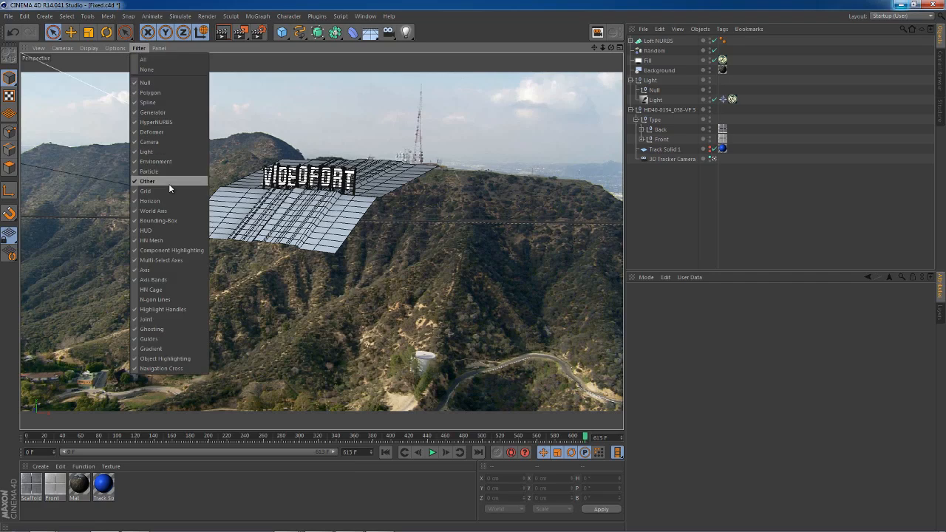
click(169, 182)
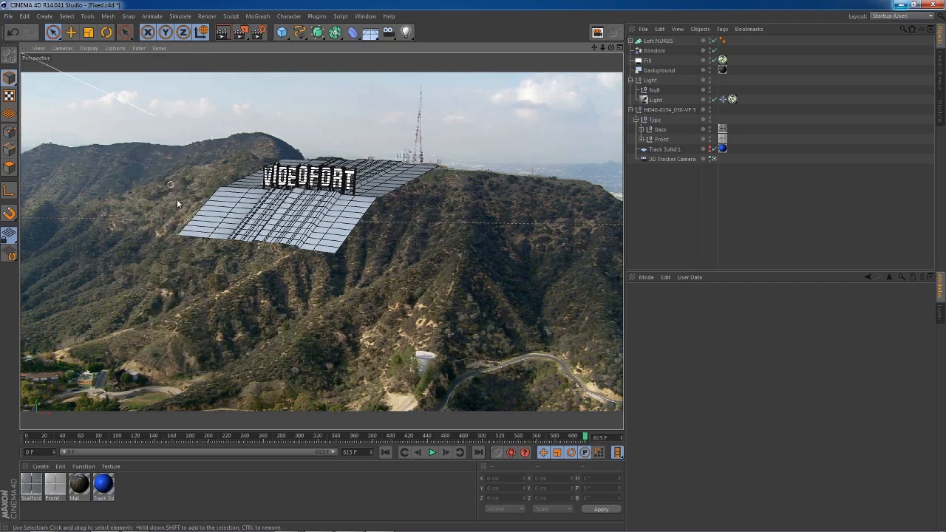
click(281, 215)
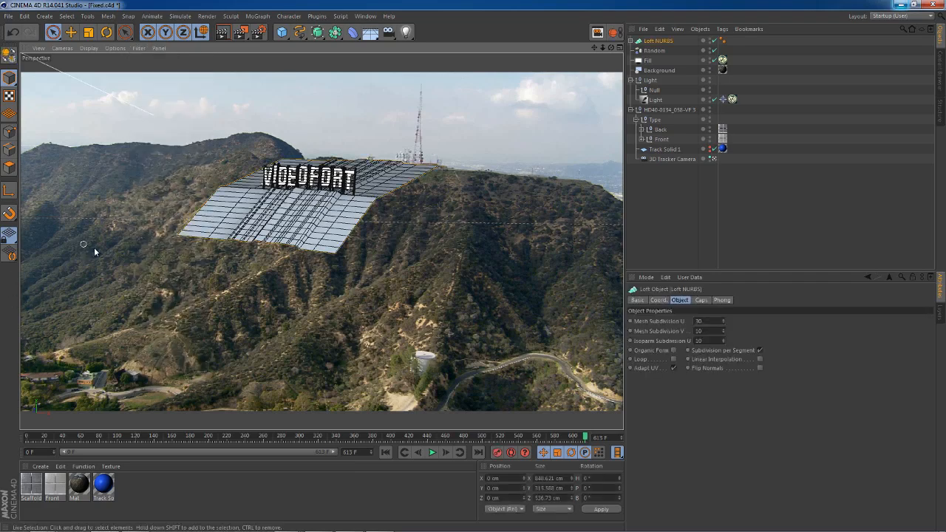
click(374, 294)
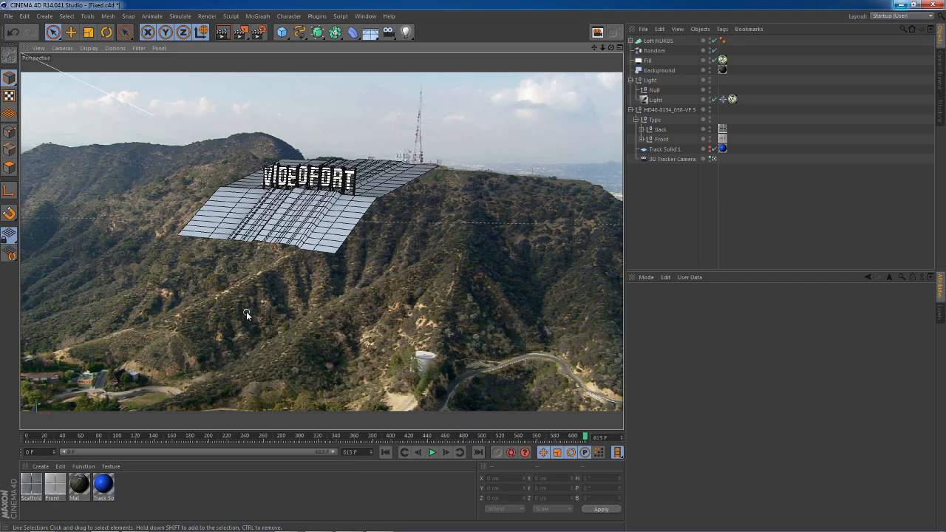
click(314, 234)
click(355, 242)
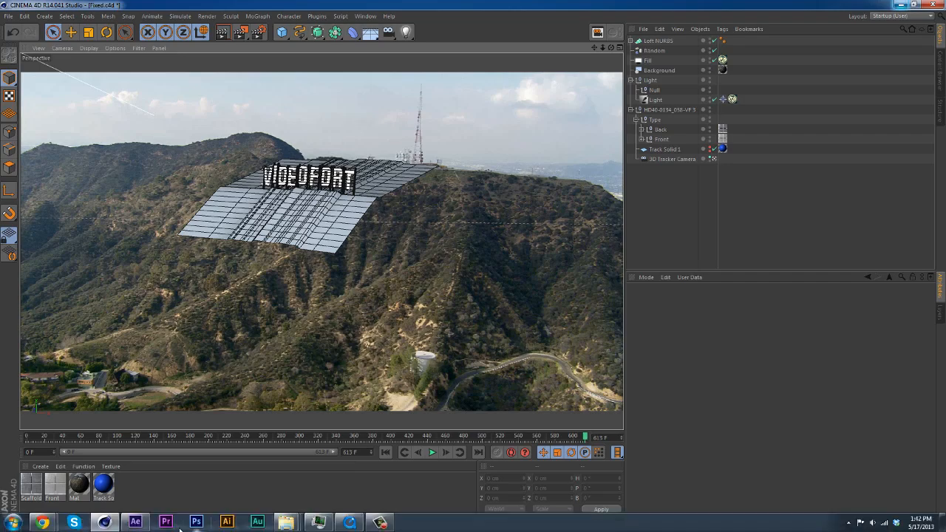
Switch to After Effects, compare the sign in the BG composition with the Shadow layer off and on, and return to Cinema 4D.
click(136, 526)
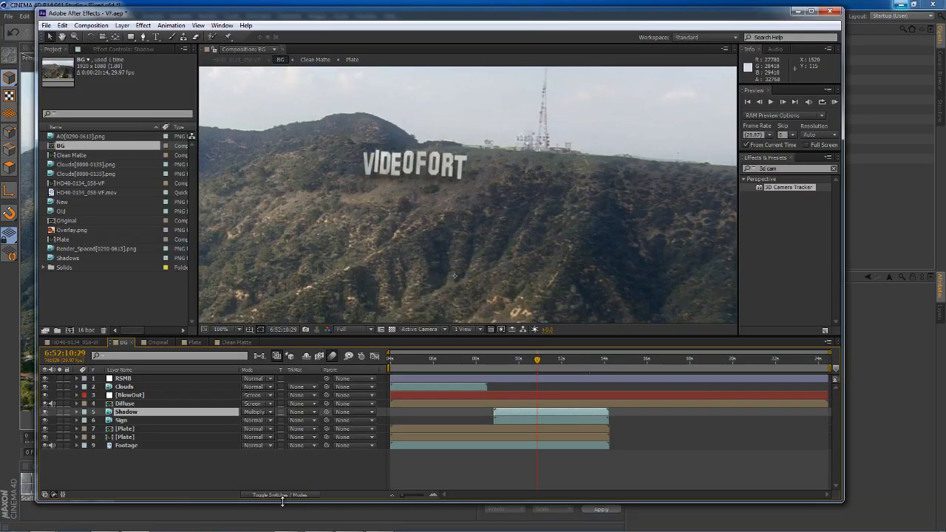
click(263, 473)
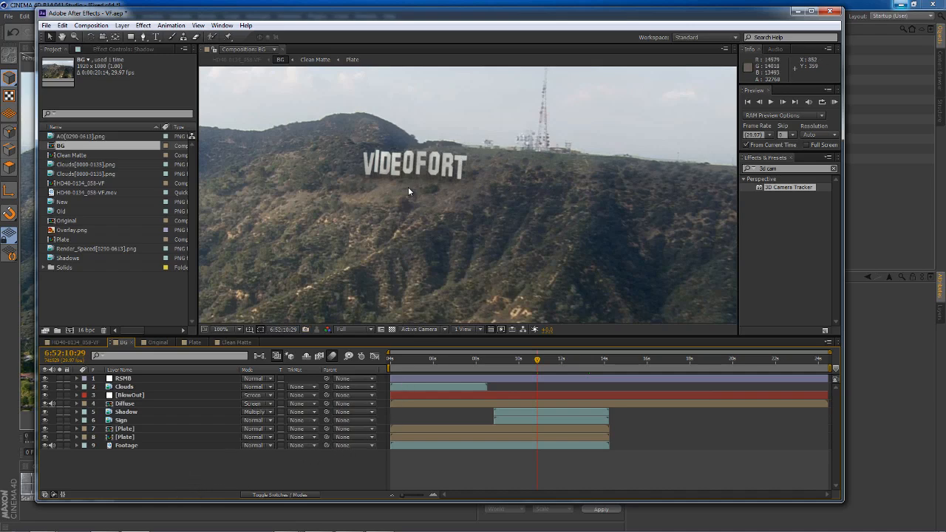
click(45, 412)
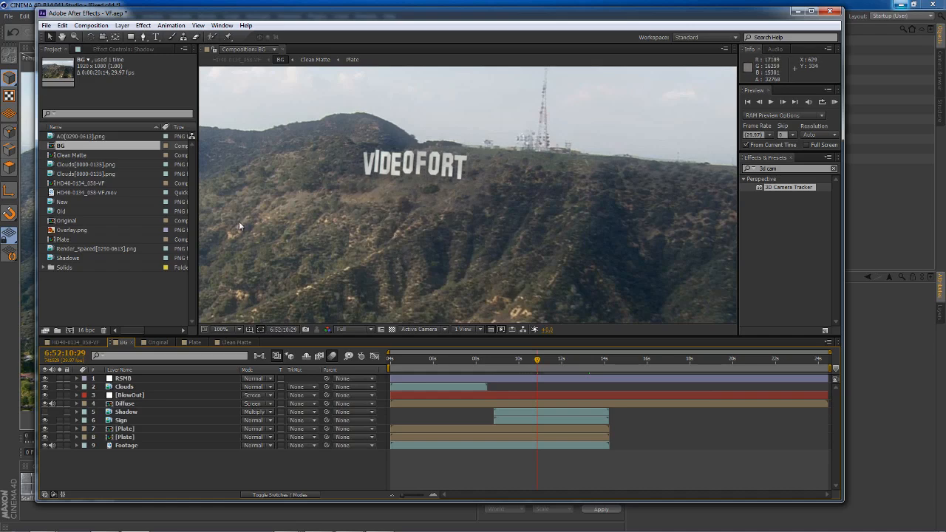
click(45, 414)
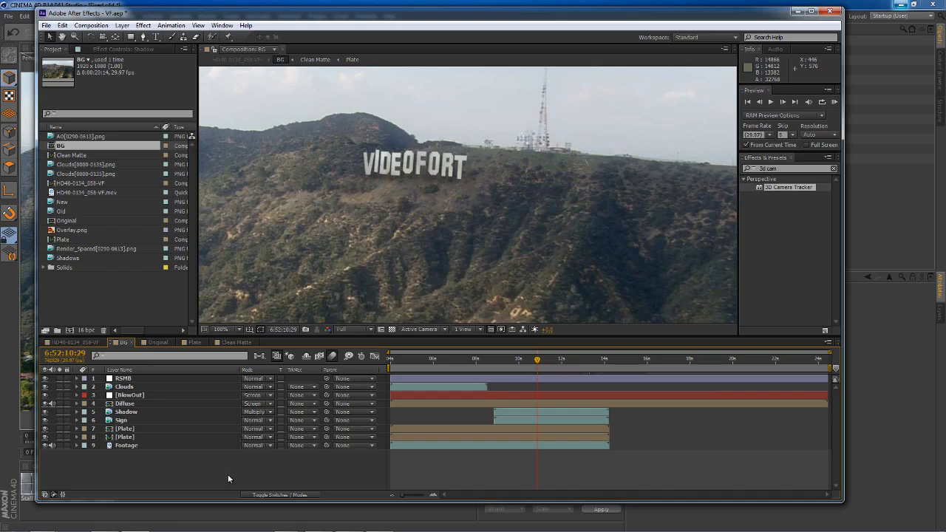
click(799, 12)
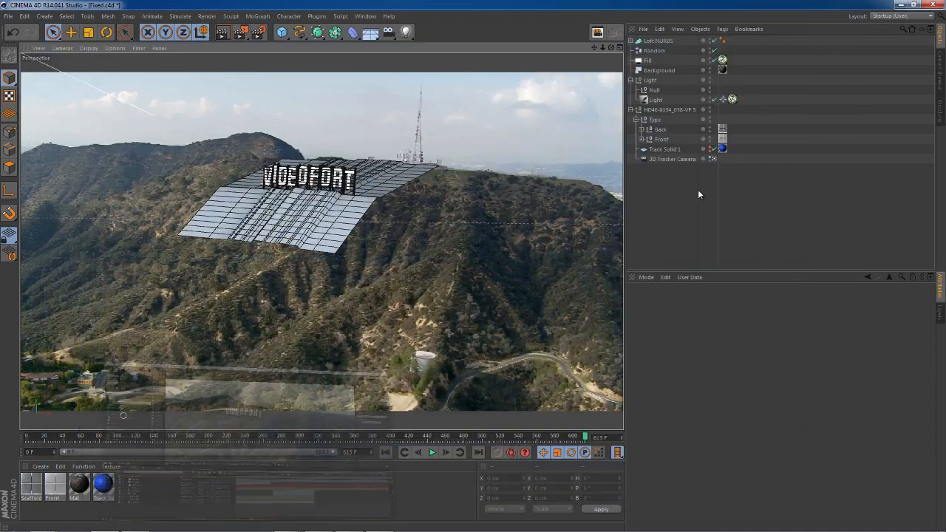
drag(378, 438, 619, 423)
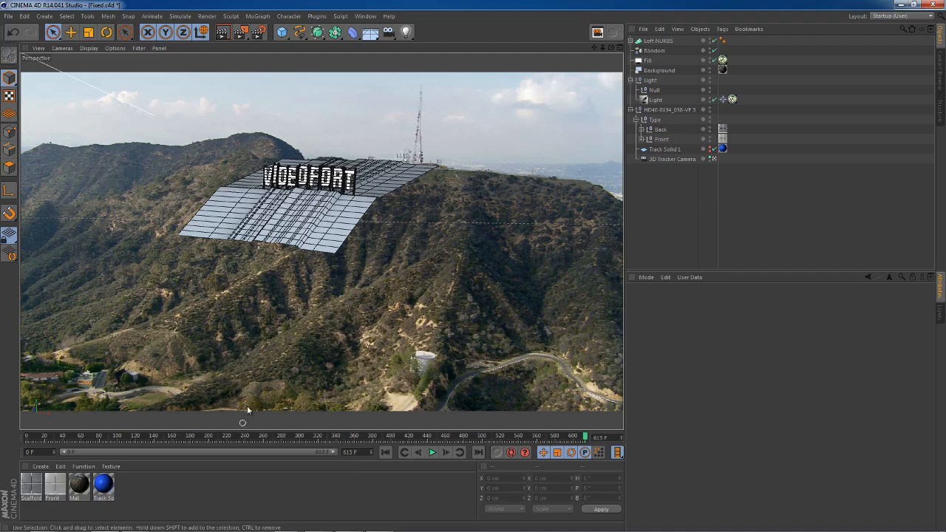
Open the Scaffolding material in an enlarged Material Editor and examine the texture map of Diffuse Layer 1.
double_click(28, 486)
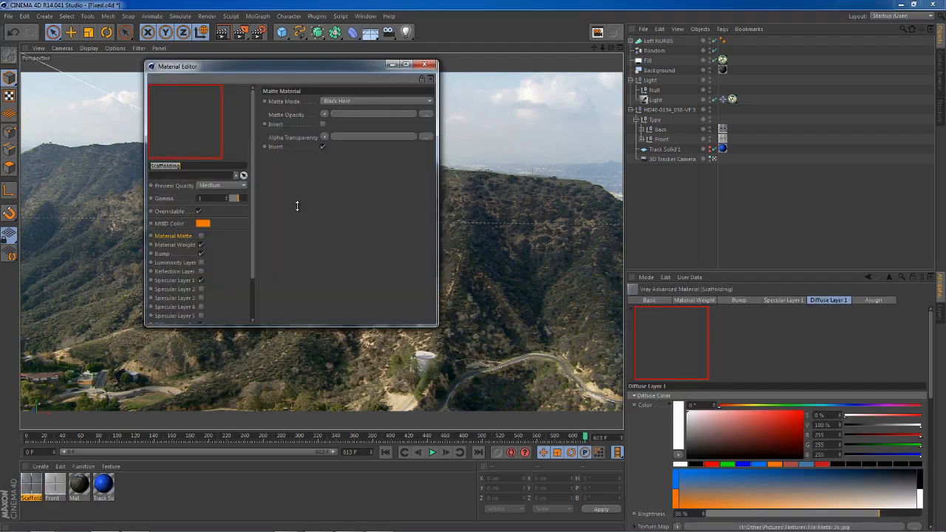
drag(284, 71, 573, 143)
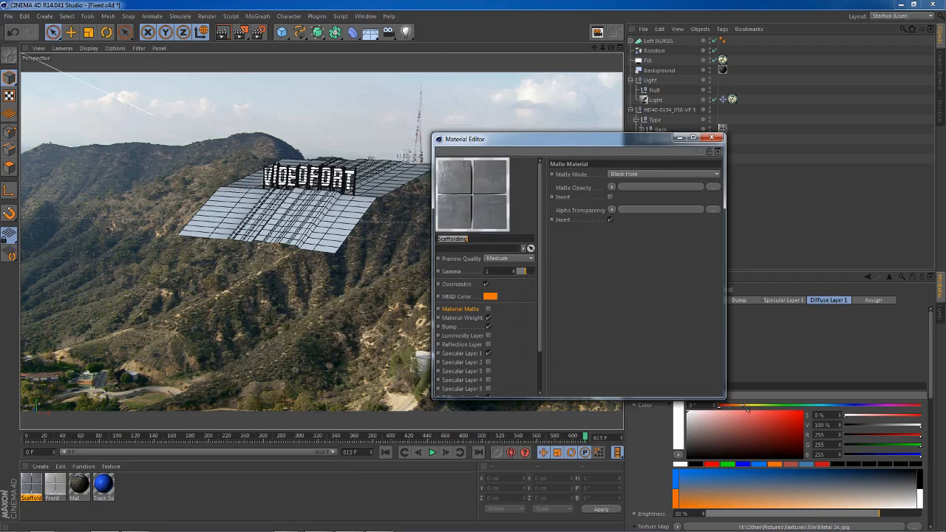
drag(717, 400, 794, 438)
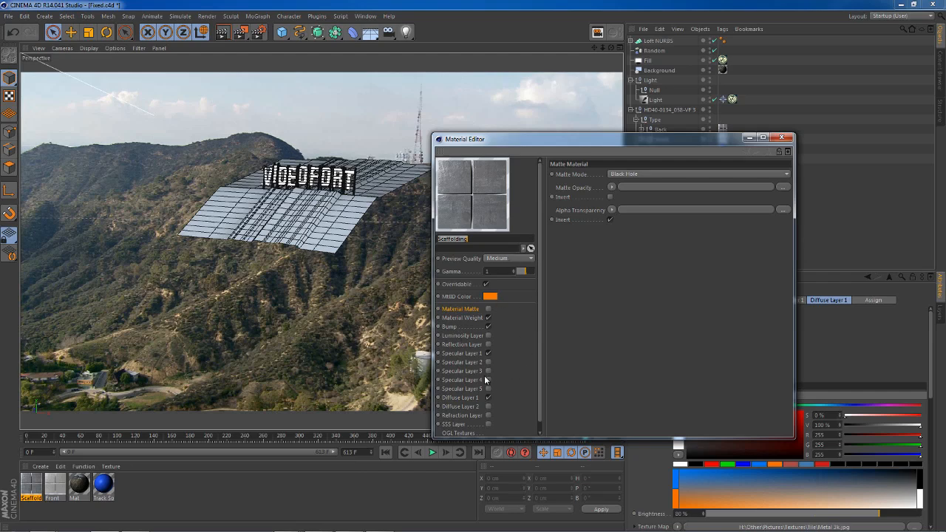
click(461, 398)
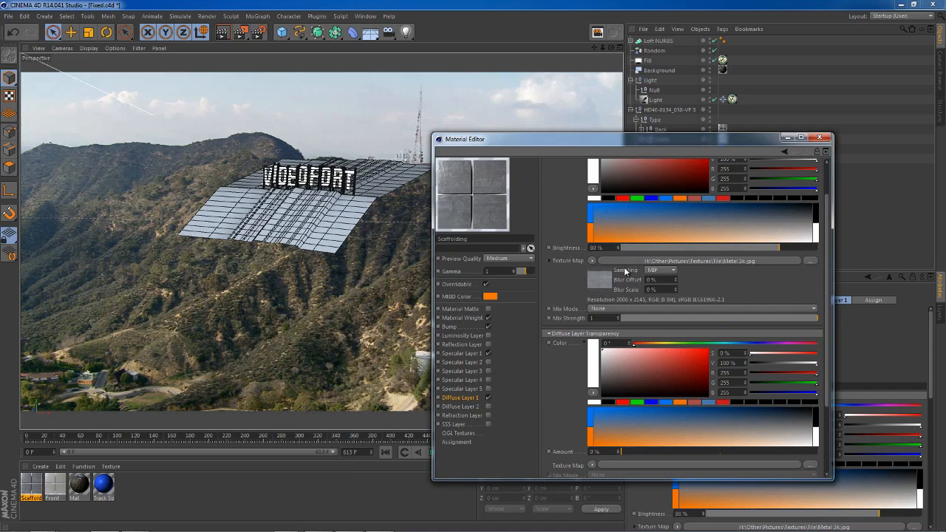
Review the Scaffolding material's Specular Layer 1 settings, including transparency amount, reflection glossiness and anisotropy.
click(473, 353)
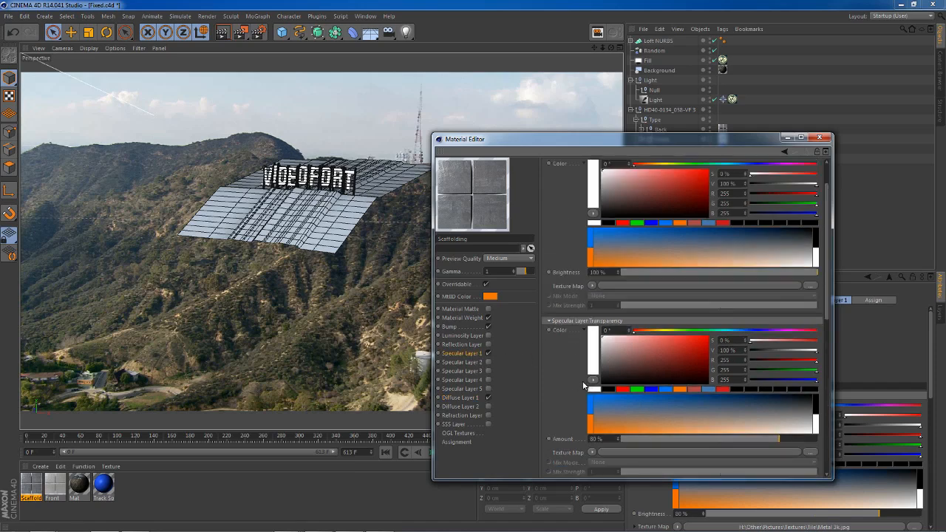
scroll(548, 365, down, 5)
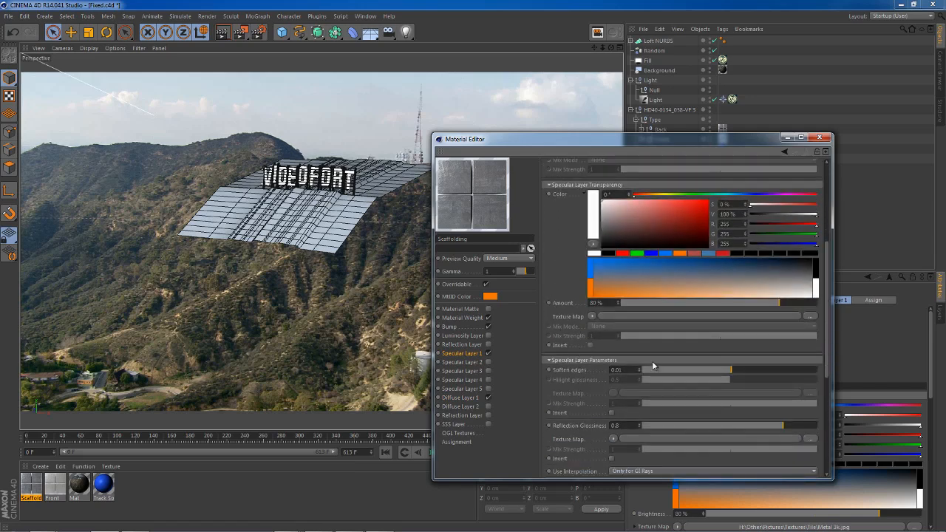
scroll(658, 347, up, 1)
scroll(669, 370, down, 5)
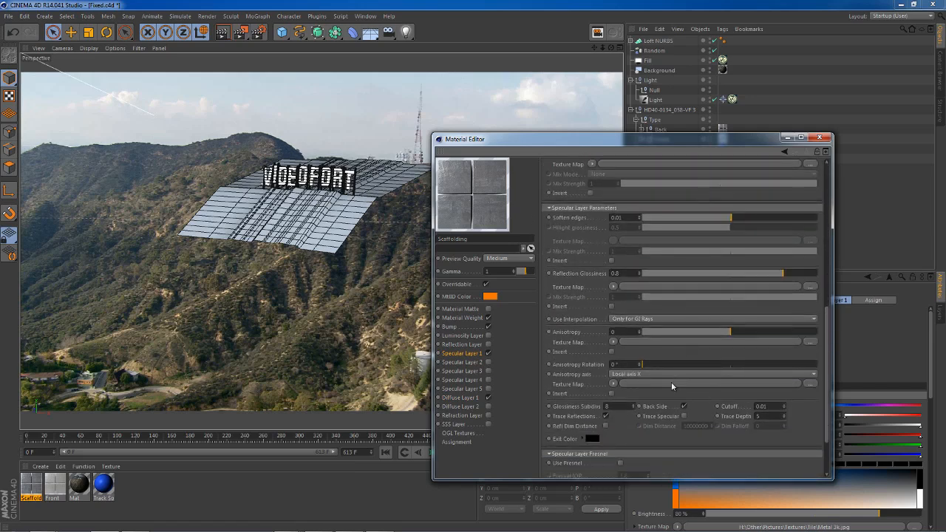
scroll(669, 370, down, 1)
scroll(668, 333, up, 3)
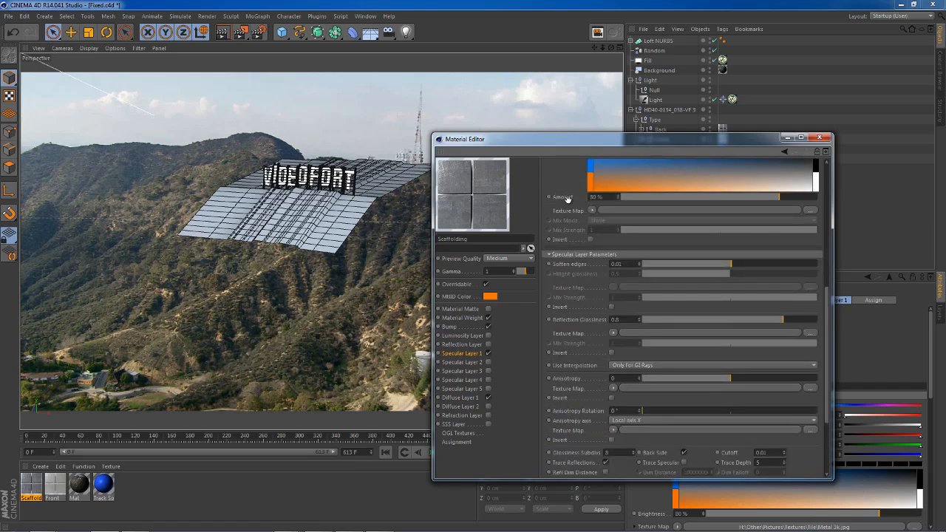
scroll(562, 180, up, 5)
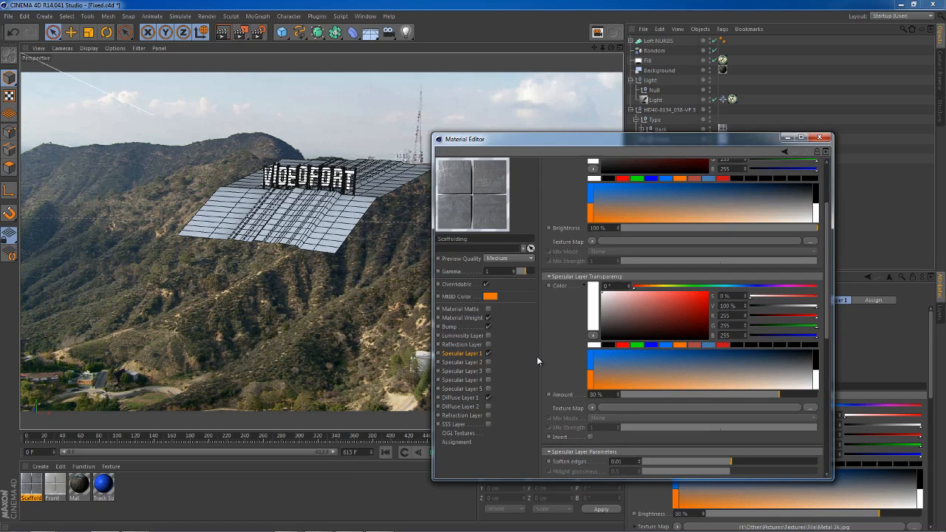
Check the Scaffolding material's Bump texture and amount, and close the Material Editor.
click(451, 327)
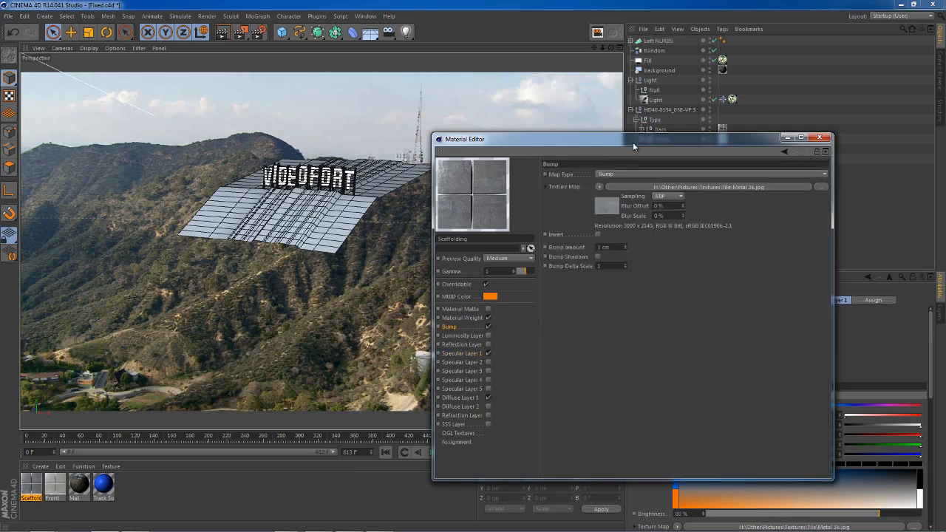
drag(633, 146, 512, 185)
click(687, 180)
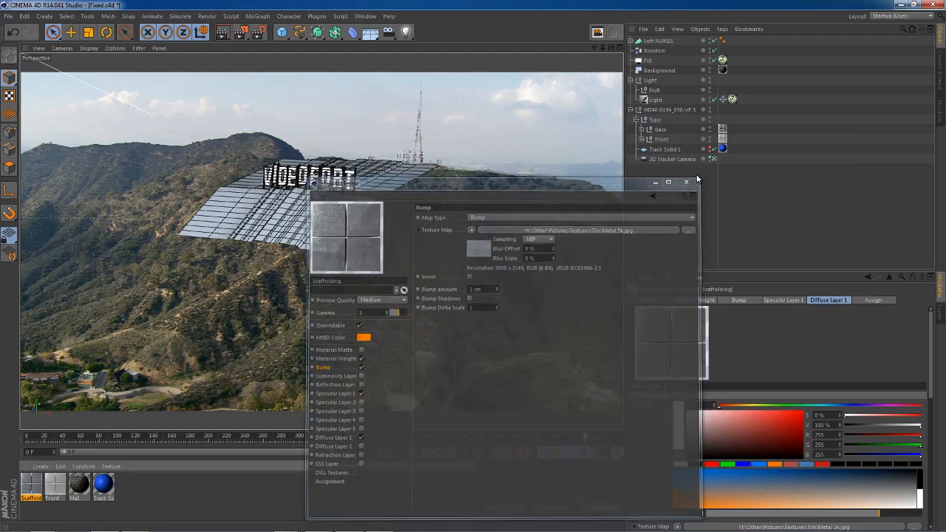
Open the Front material and inspect the Layer shader used as the Diffuse Layer 1 texture map.
double_click(51, 484)
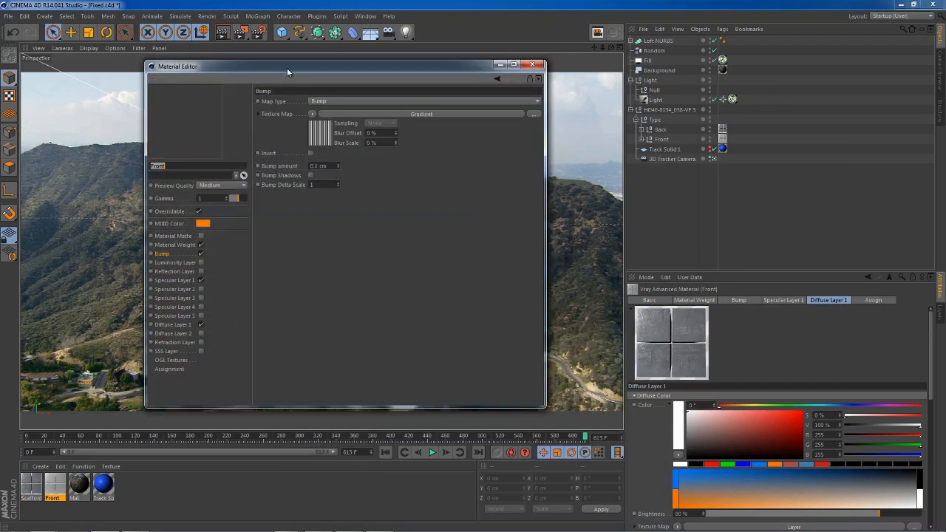
drag(286, 68, 511, 83)
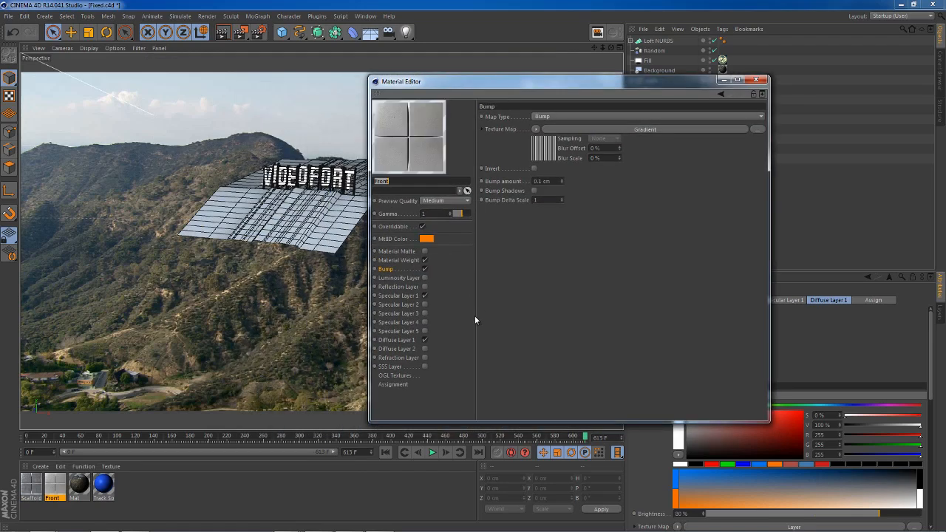
click(448, 341)
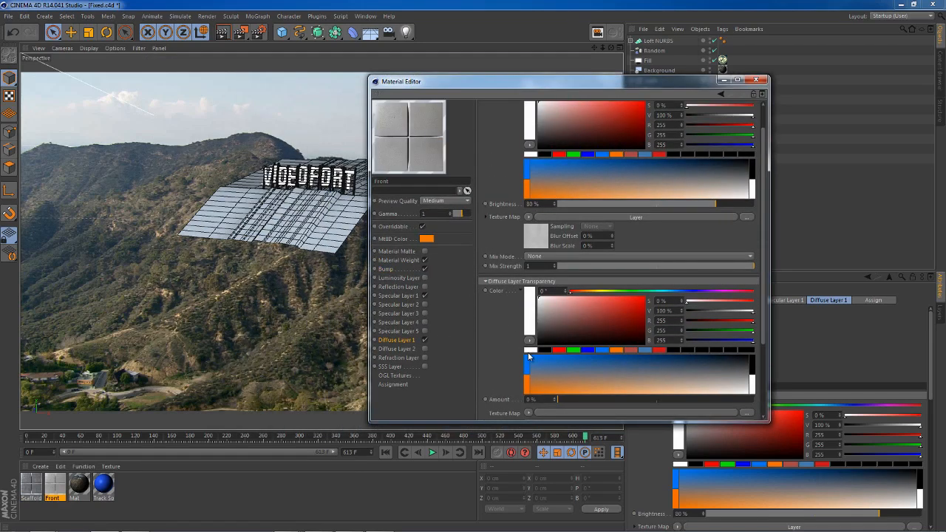
click(545, 244)
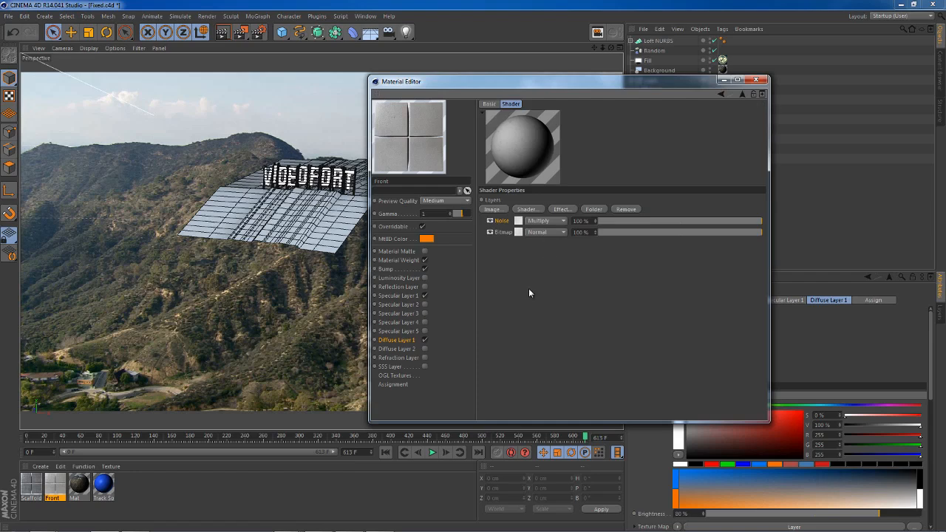
Examine the Noise and Bitmap shaders inside the Front material's diffuse Layer shader and return to the layer list.
click(518, 220)
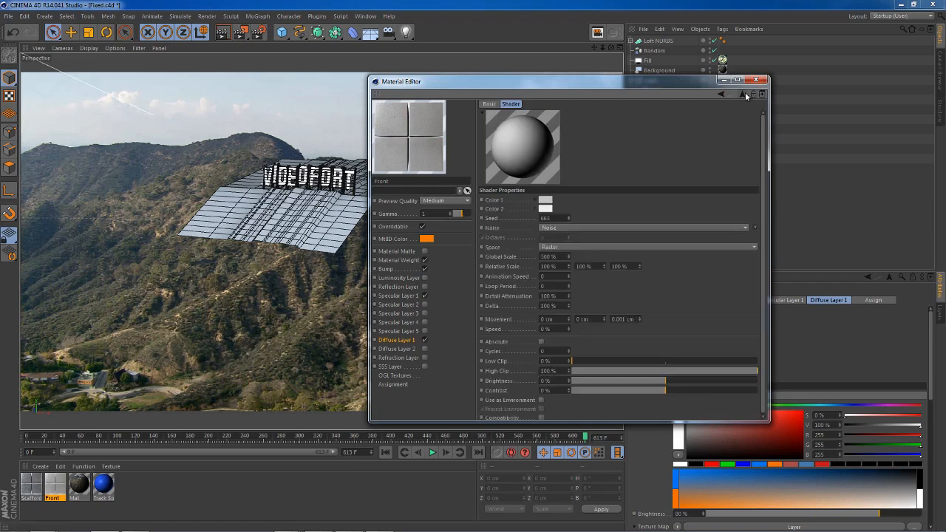
click(743, 94)
click(523, 232)
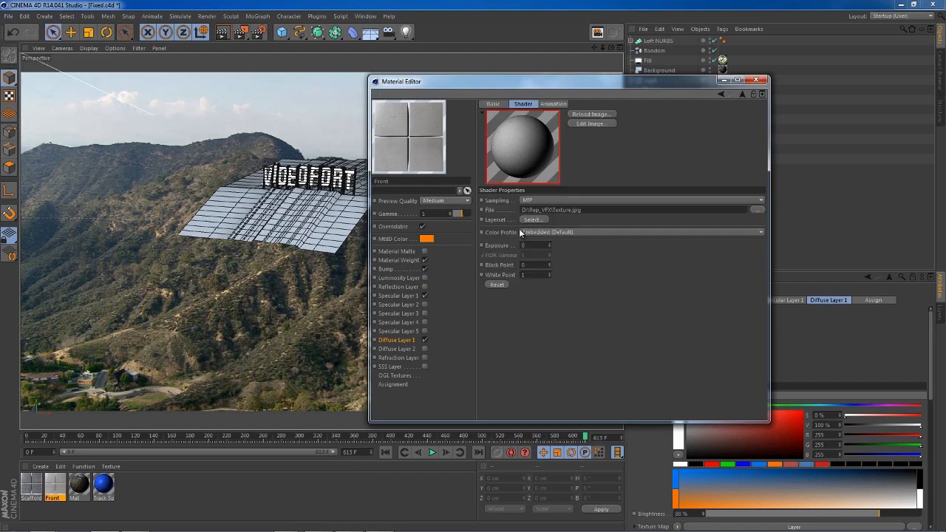
click(554, 104)
click(514, 106)
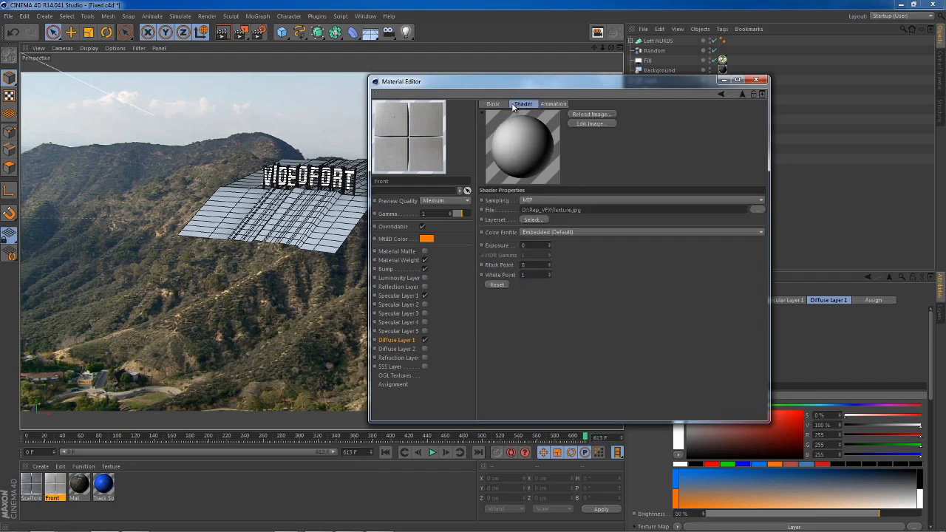
click(742, 94)
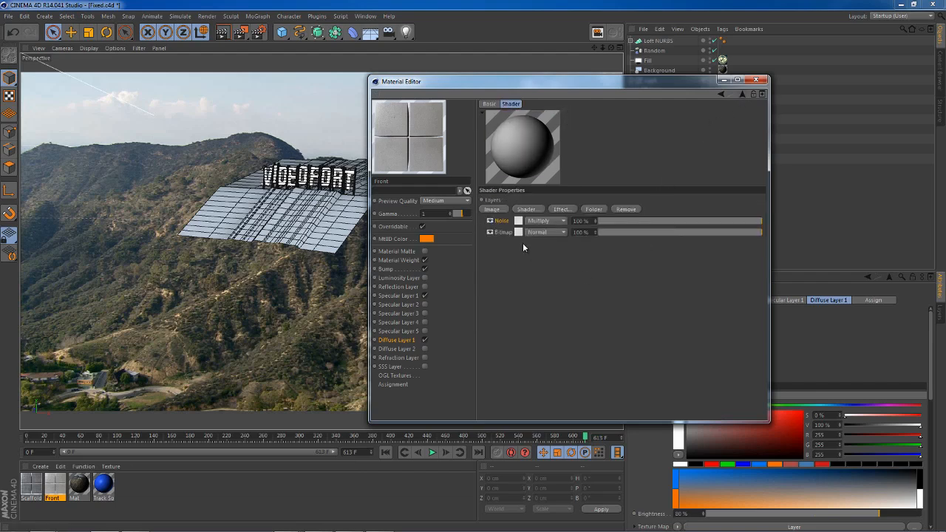
Go back to the Front material's Diffuse Layer 1 and review its layered texture and Noise settings again.
click(403, 340)
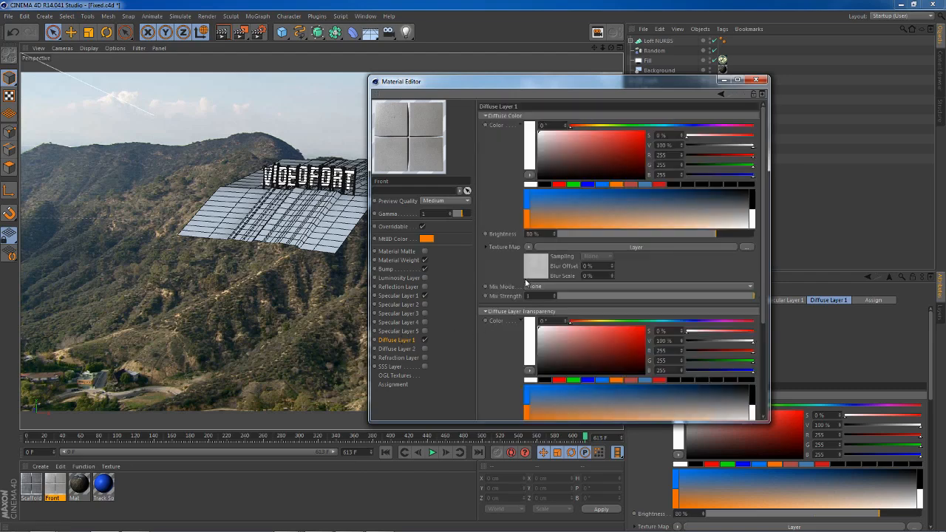
click(541, 264)
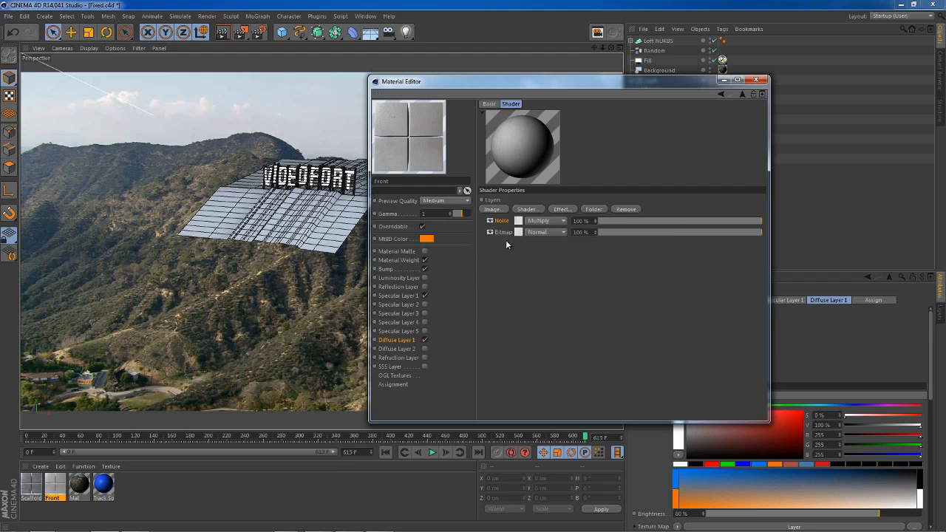
click(519, 222)
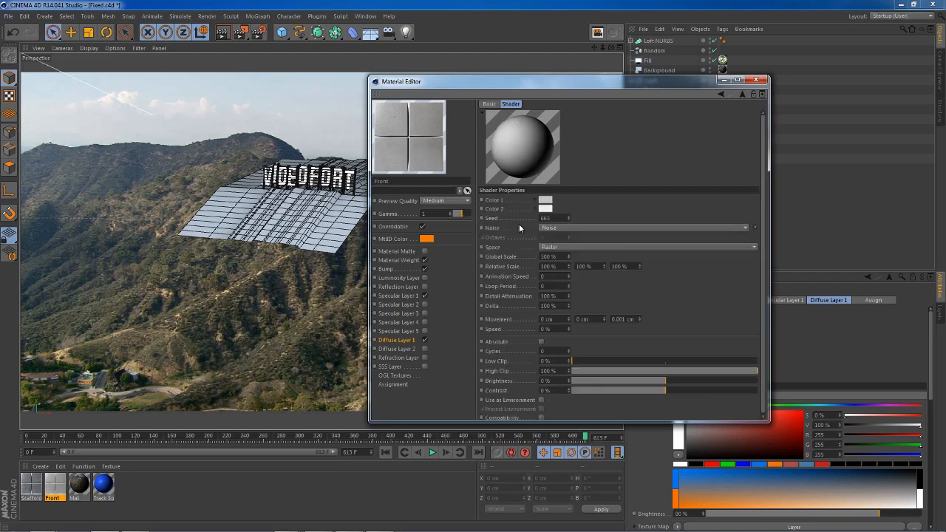
click(743, 94)
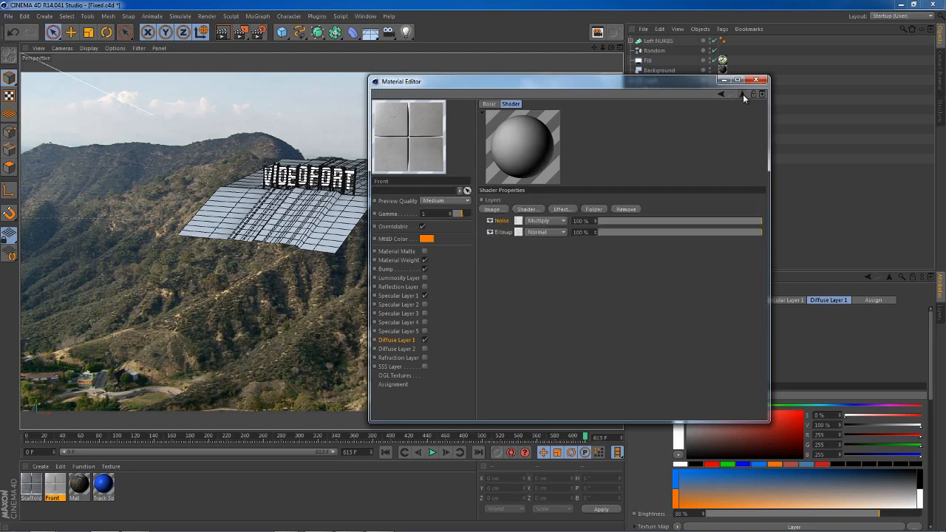
Examine the Front material's Specular Layer 1 color, transparency and glossiness parameters.
click(396, 295)
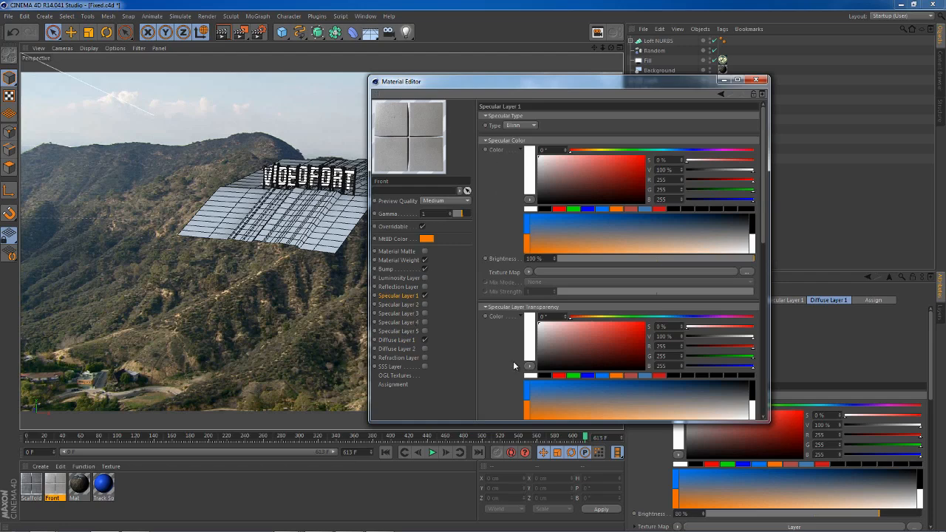
scroll(514, 366, down, 5)
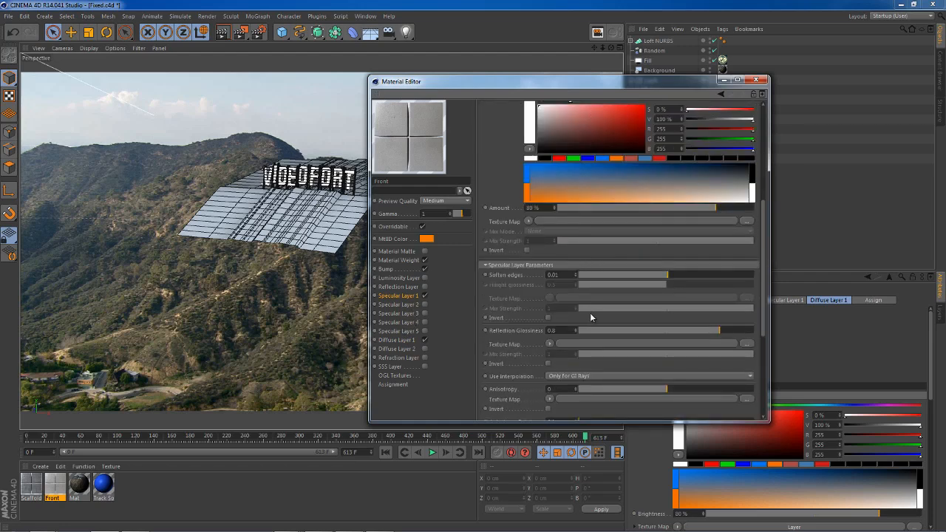
middle_drag(602, 318, 629, 98)
drag(629, 98, 633, 306)
middle_drag(495, 201, 467, 263)
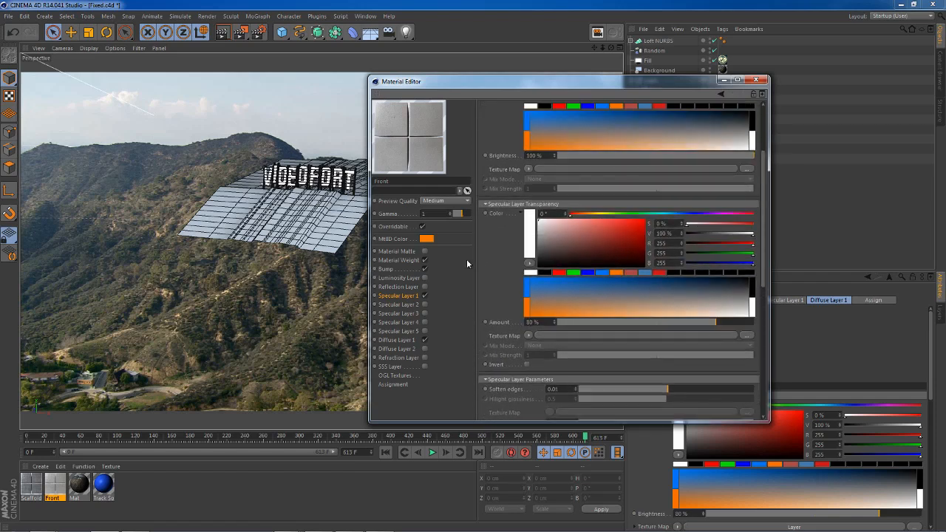
Inspect the Gradient shader used as the Front material's Bump texture map and return to the Bump settings.
click(386, 270)
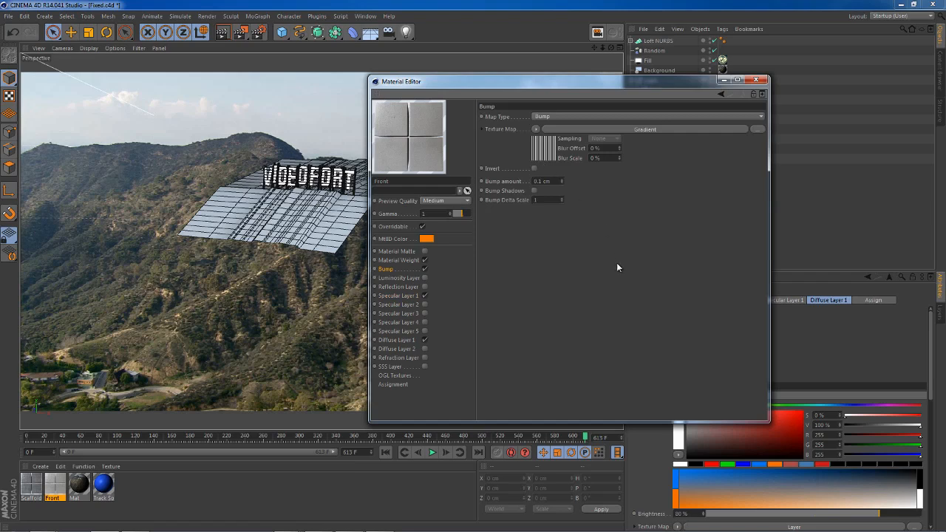
click(543, 143)
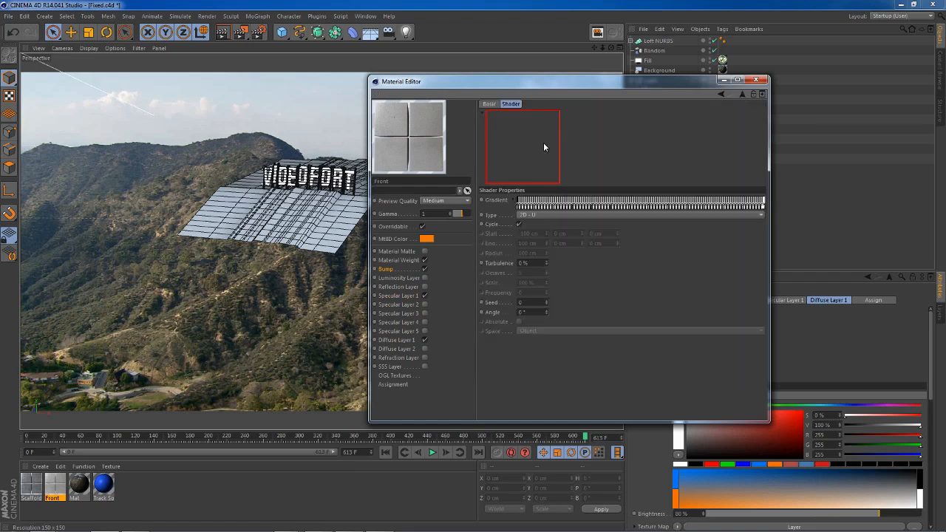
click(742, 94)
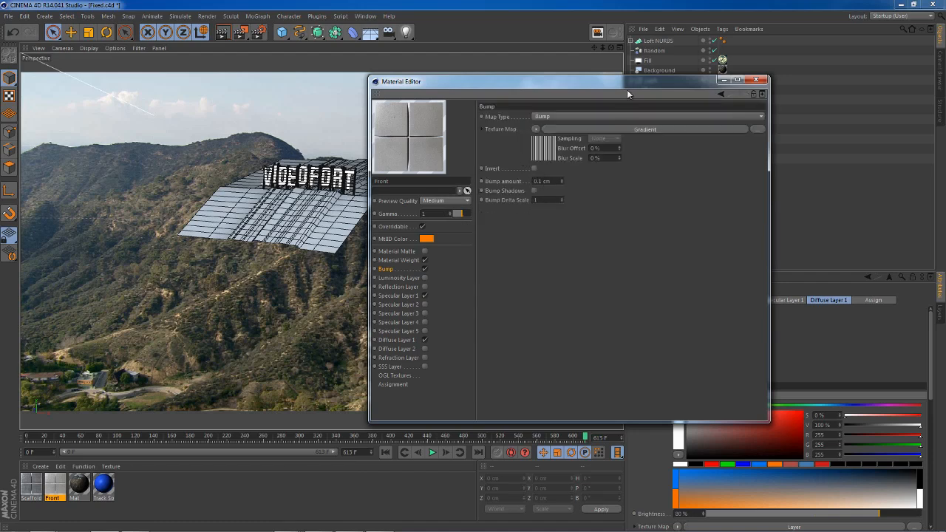
Leave the 3D Tracker Camera view, move in close to the VIDEOFORT sign and render a region over its last letters.
drag(627, 83, 585, 198)
click(714, 158)
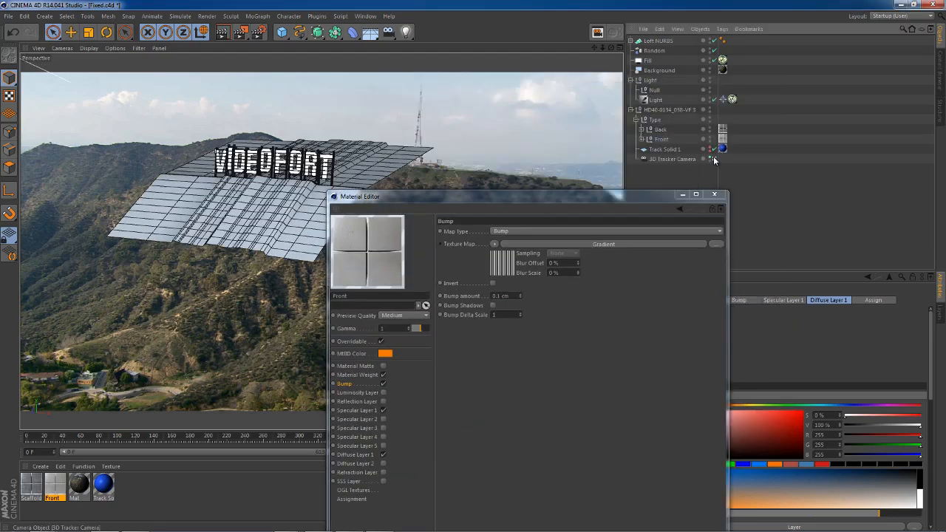
alt+middle_drag(500, 126, 488, 93)
alt+right_drag(489, 93, 352, 80)
drag(243, 34, 291, 44)
drag(307, 115, 411, 187)
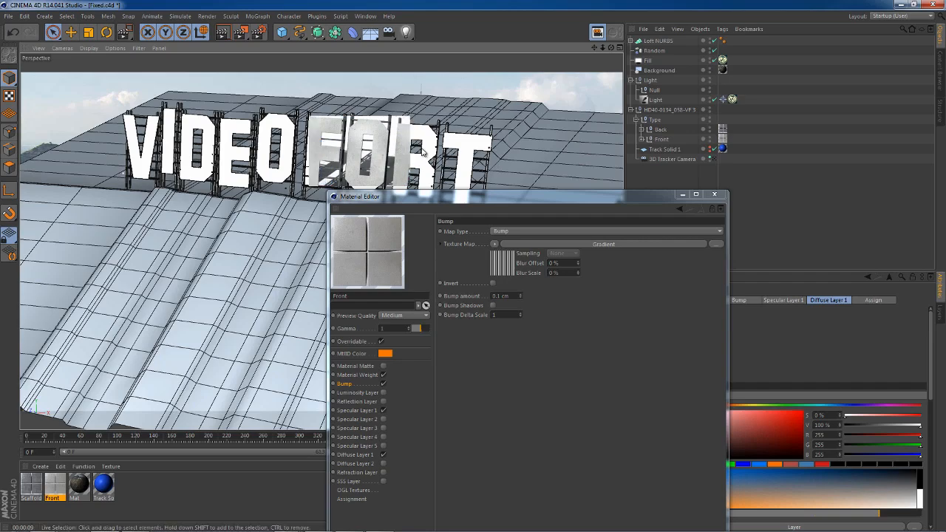
Render a region over the R and T from an oblique close-up, keeping the Material Editor clear of the letters.
alt+drag(425, 153, 355, 110)
drag(243, 34, 276, 41)
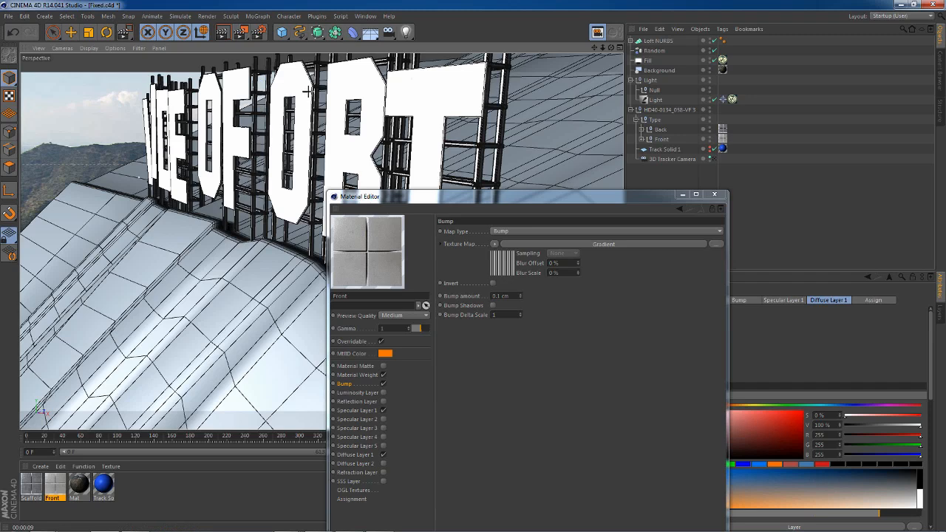
drag(291, 84, 471, 199)
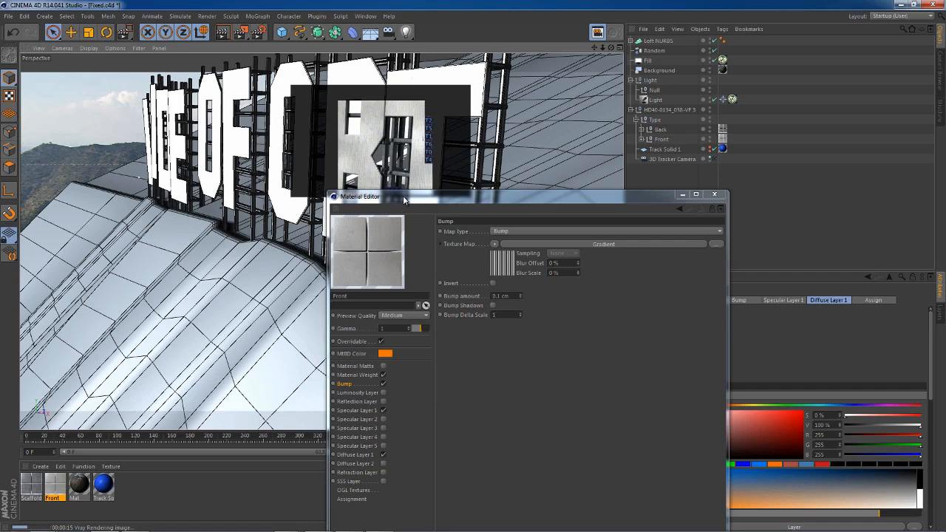
drag(405, 198, 558, 150)
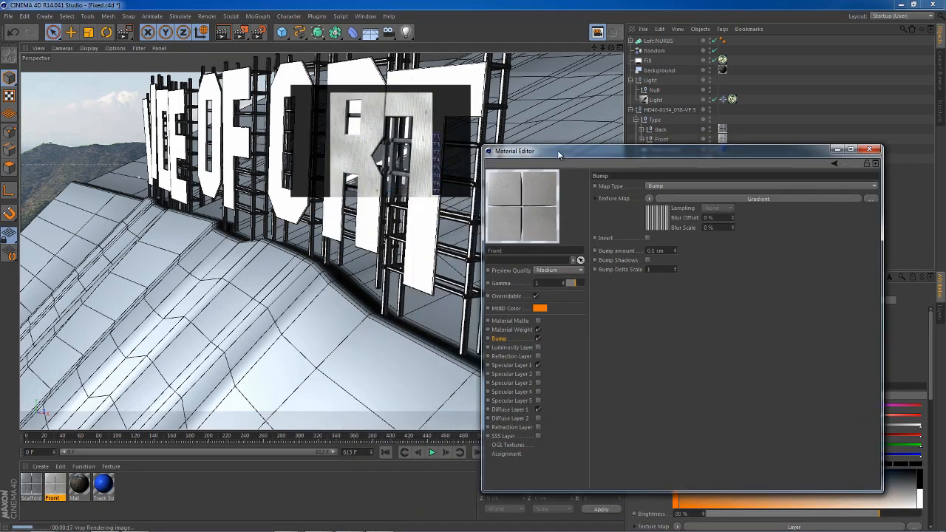
Open the Front material's Bump Gradient shader and show the Double knots command for its gradient.
click(660, 216)
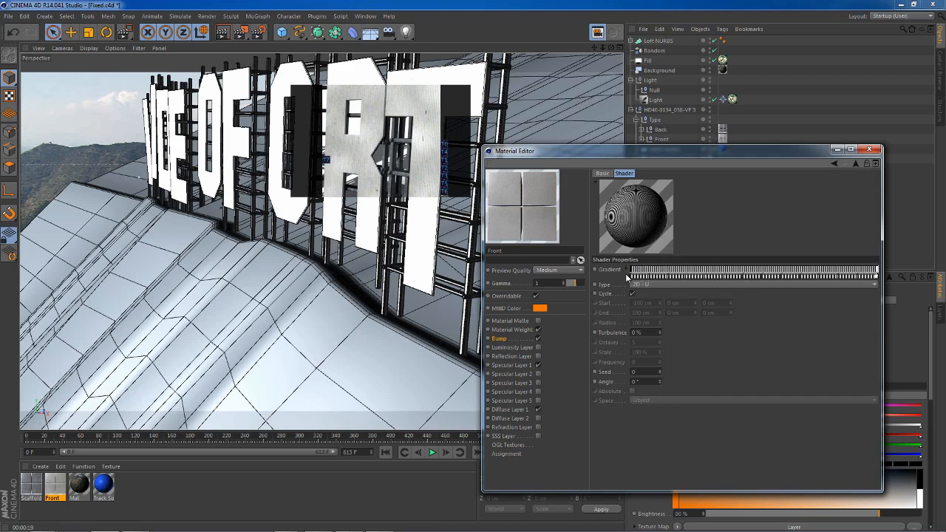
right_click(666, 276)
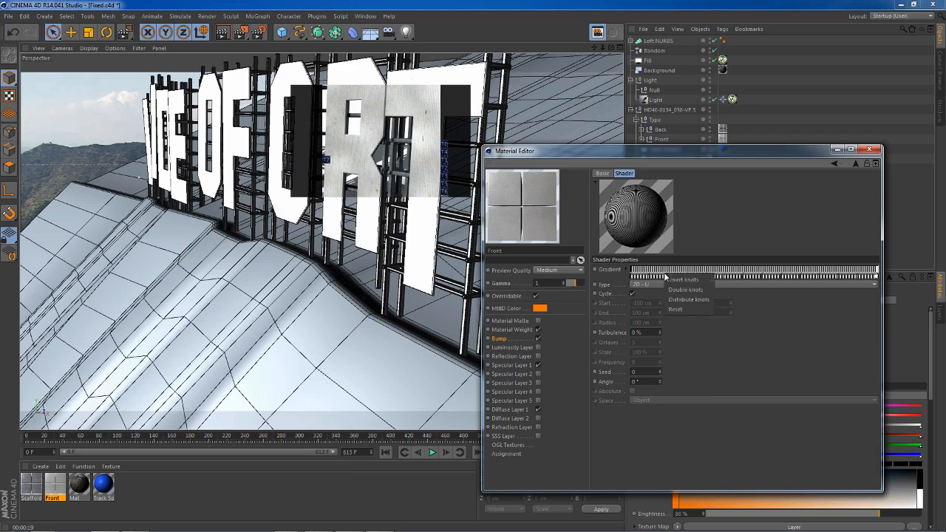
click(702, 290)
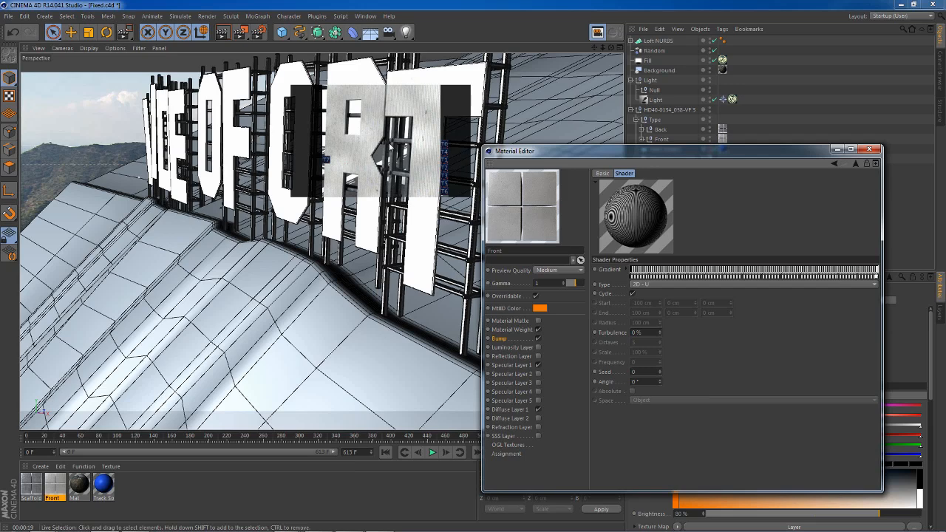
Close the Material Editor and return the viewport to the 3D Tracker Camera.
drag(525, 161, 581, 186)
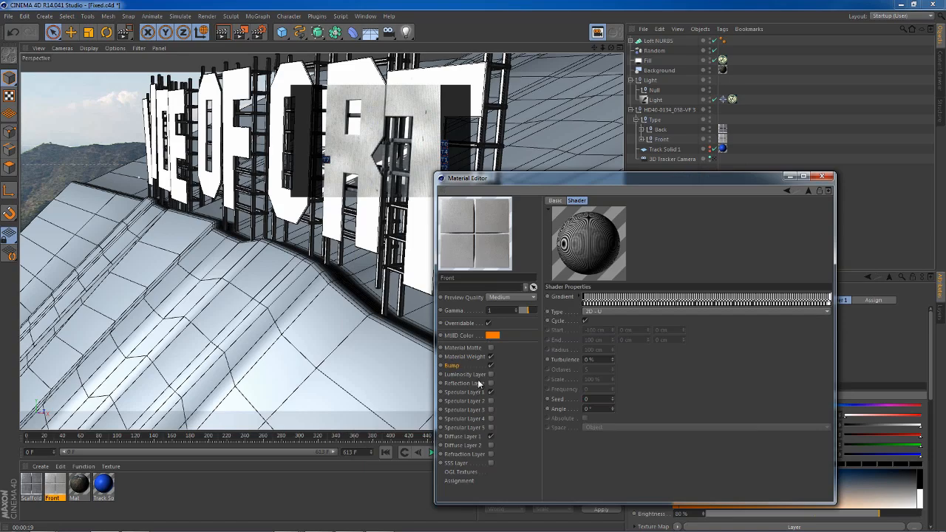
click(831, 176)
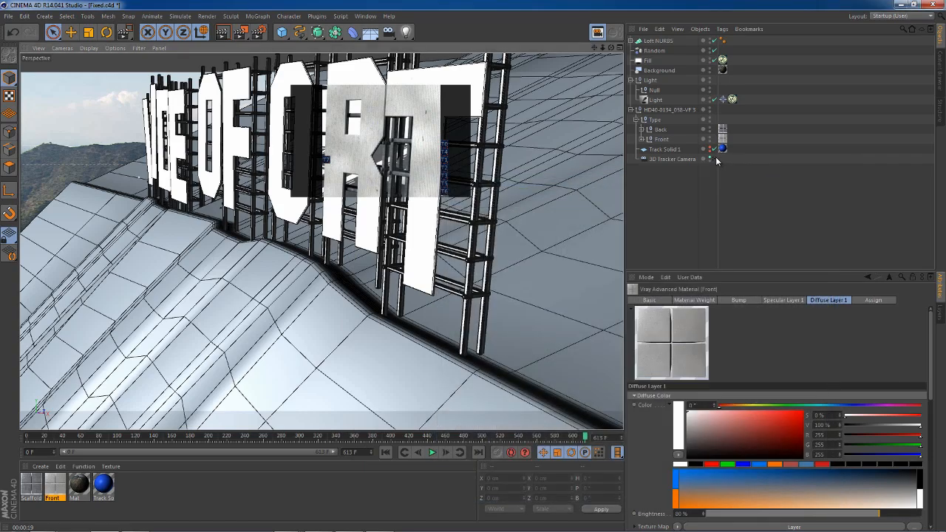
click(715, 160)
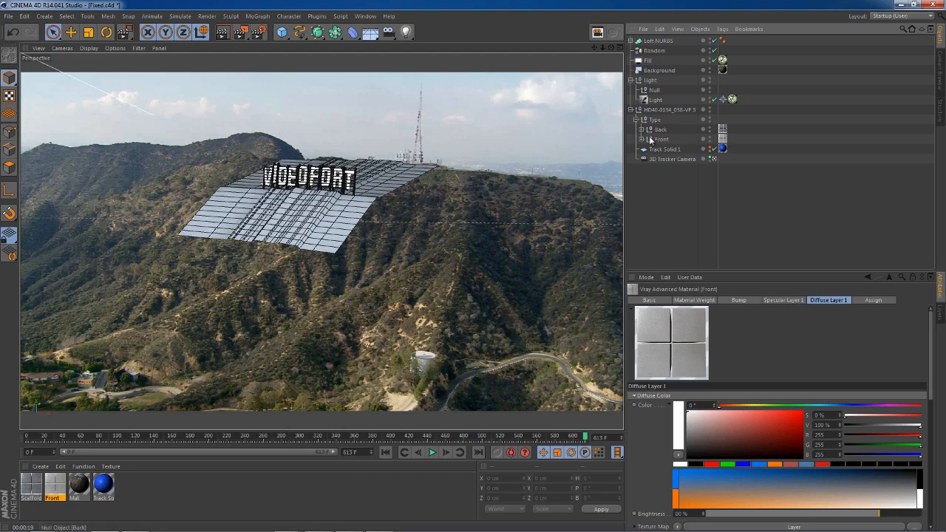
Review the common VrayLight settings on the Fill light's tag.
click(657, 99)
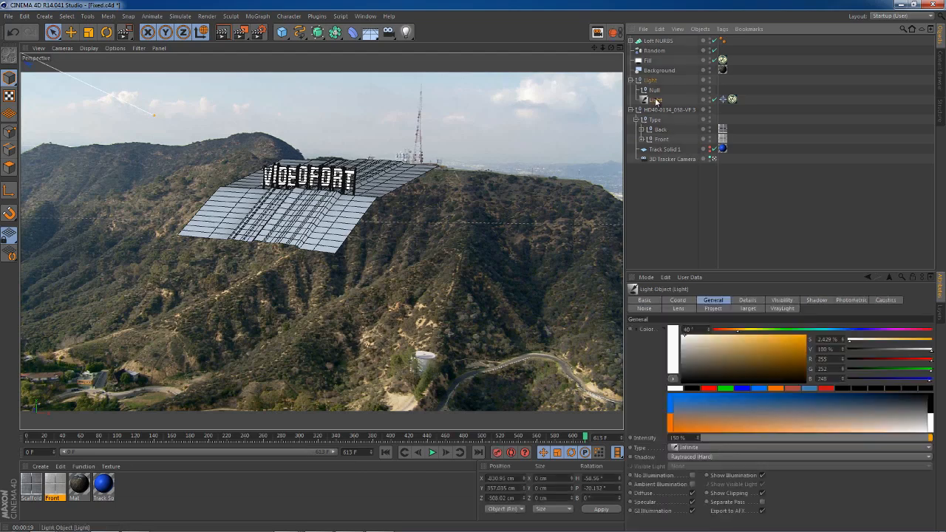
click(641, 61)
click(722, 60)
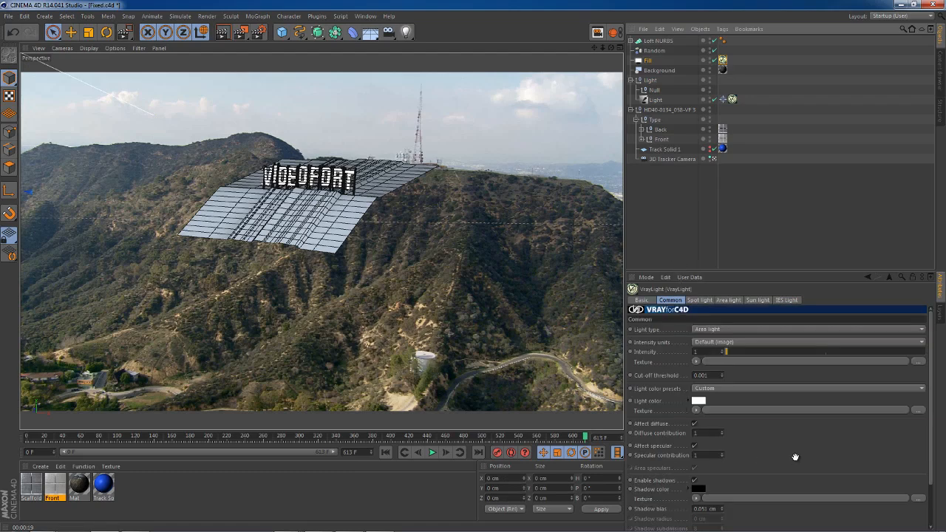
scroll(798, 444, down, 3)
scroll(801, 426, up, 3)
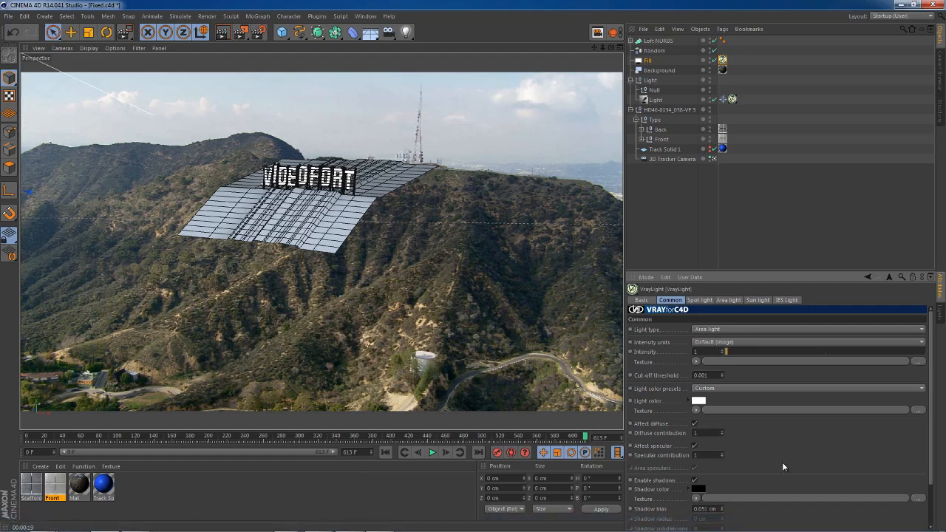
drag(763, 477, 782, 456)
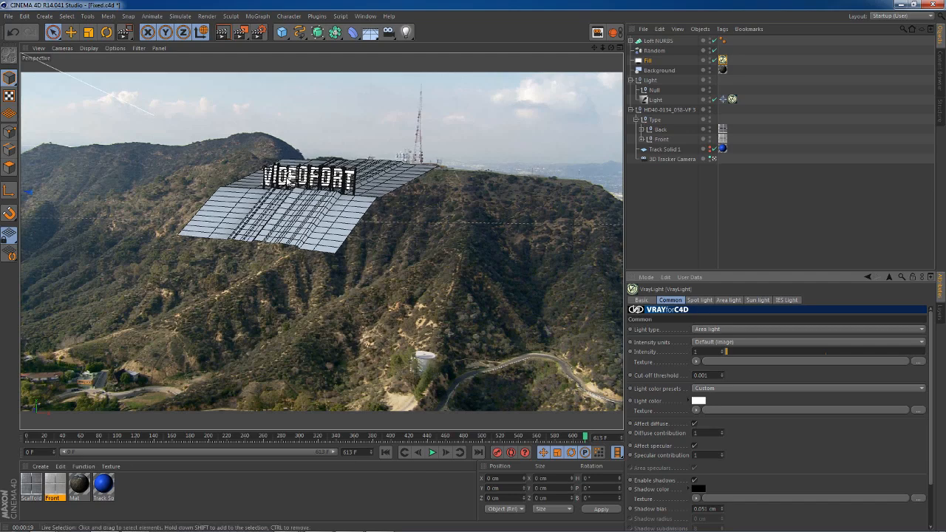
Inspect the Fill light's dome area-light settings and its texture, and return to the common settings.
click(722, 303)
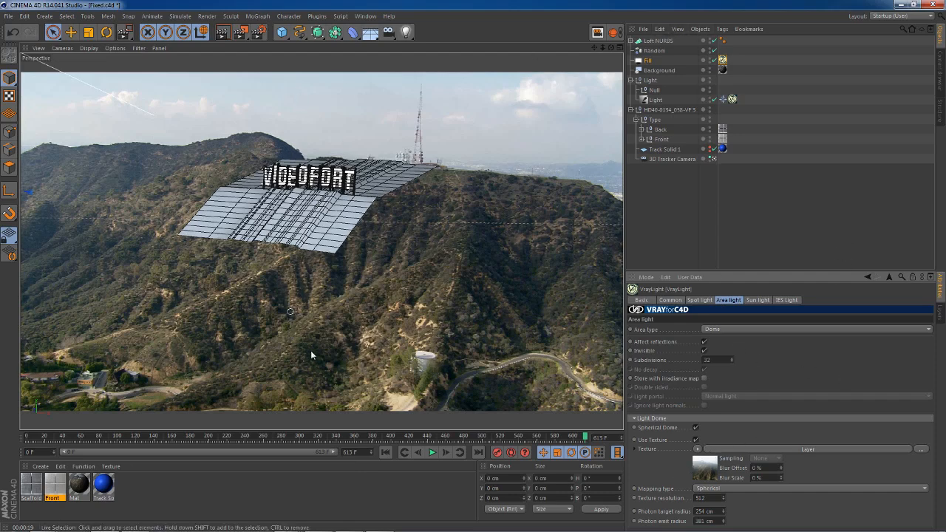
click(715, 473)
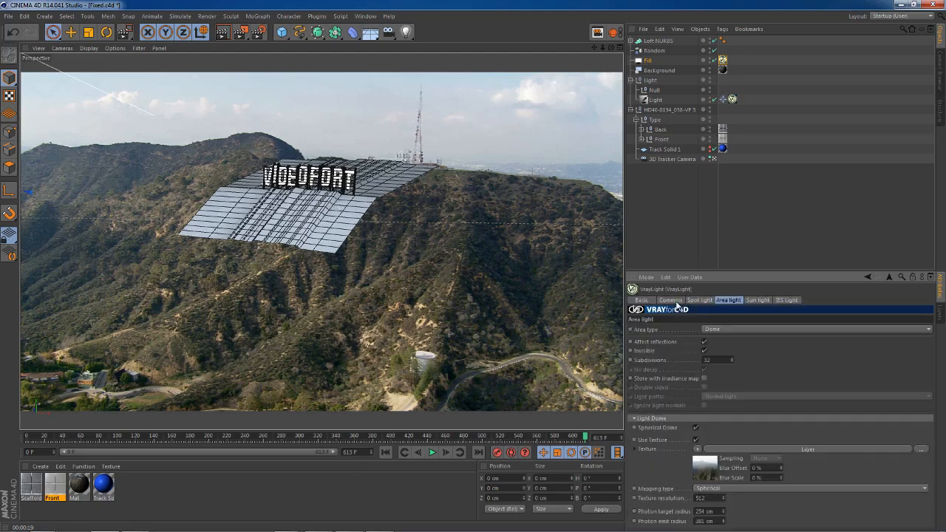
click(669, 300)
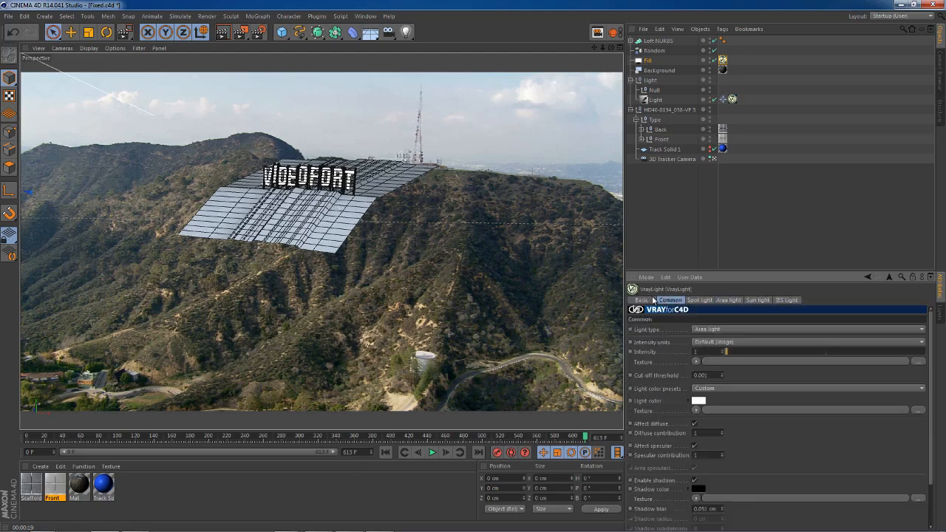
click(652, 300)
Check the Light object's general settings, and compare the scene with the Loft NURBS terrain switched off and on.
click(655, 99)
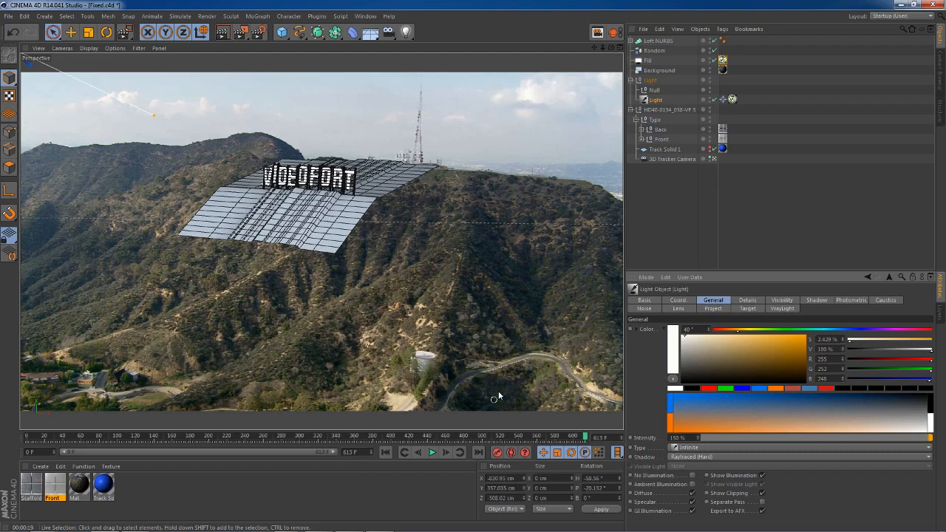
click(681, 196)
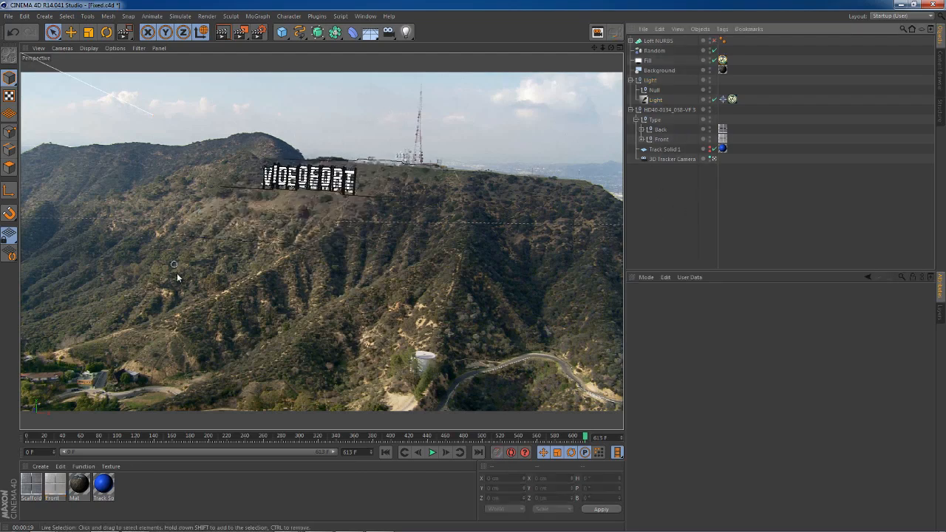
click(714, 40)
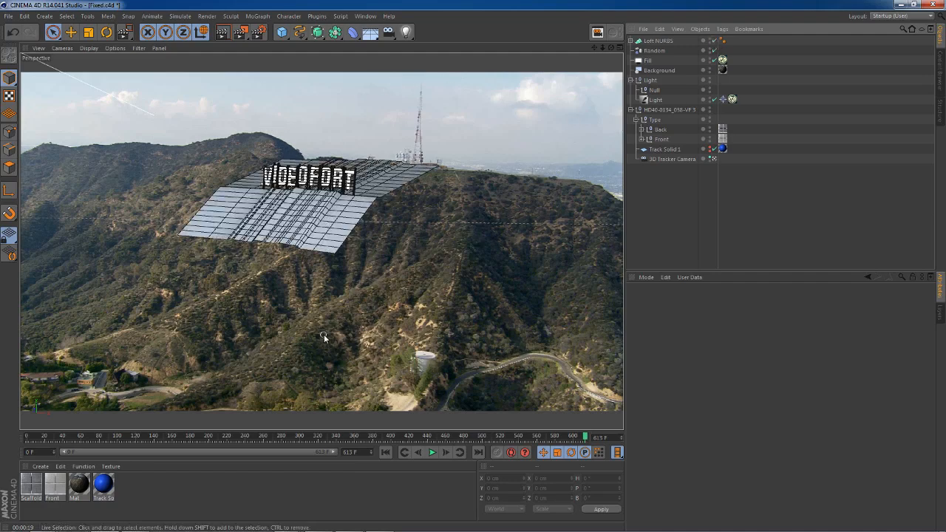
Create a new VrayBridge advanced material and open it in the Material Editor.
click(41, 467)
mouse_move(64, 395)
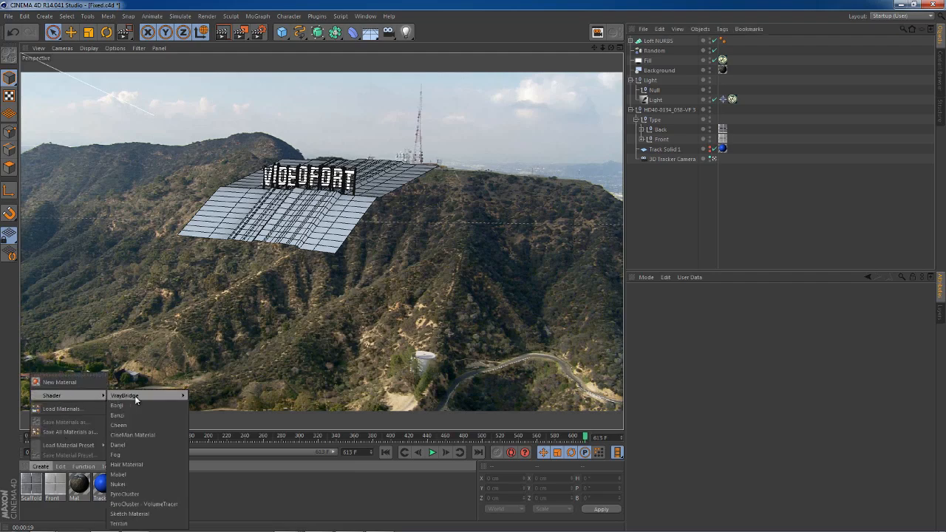
mouse_move(134, 395)
click(219, 405)
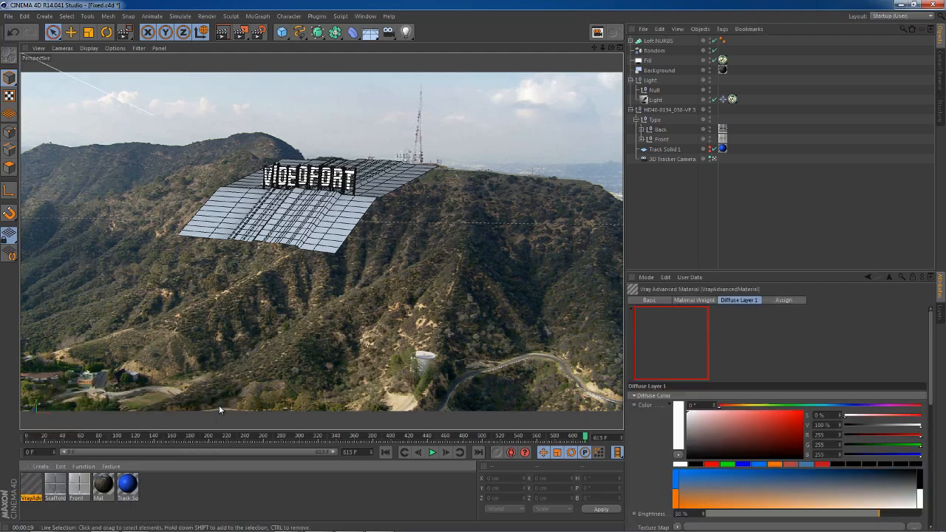
double_click(36, 485)
drag(363, 77, 563, 95)
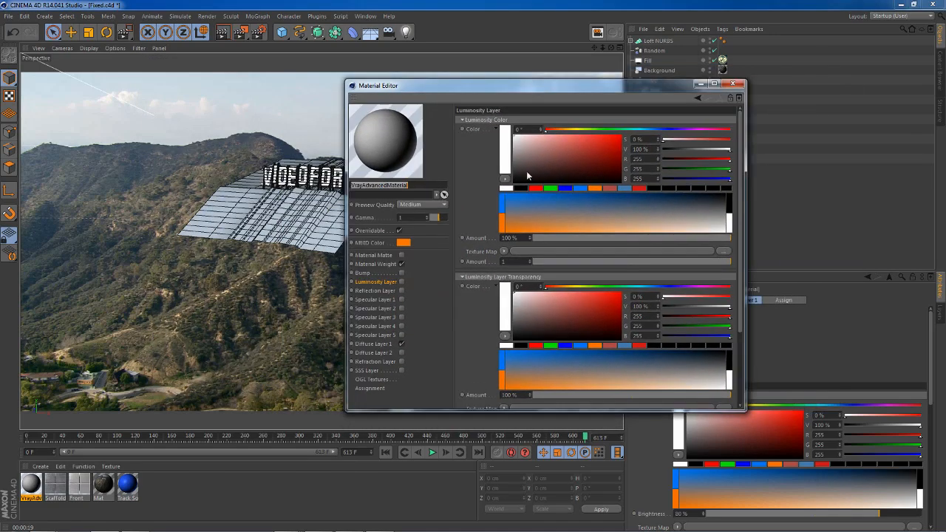
Disable the new material's Diffuse Layer 1, enable its Luminosity Layer and set the luminosity transparency amount to 0%.
click(396, 343)
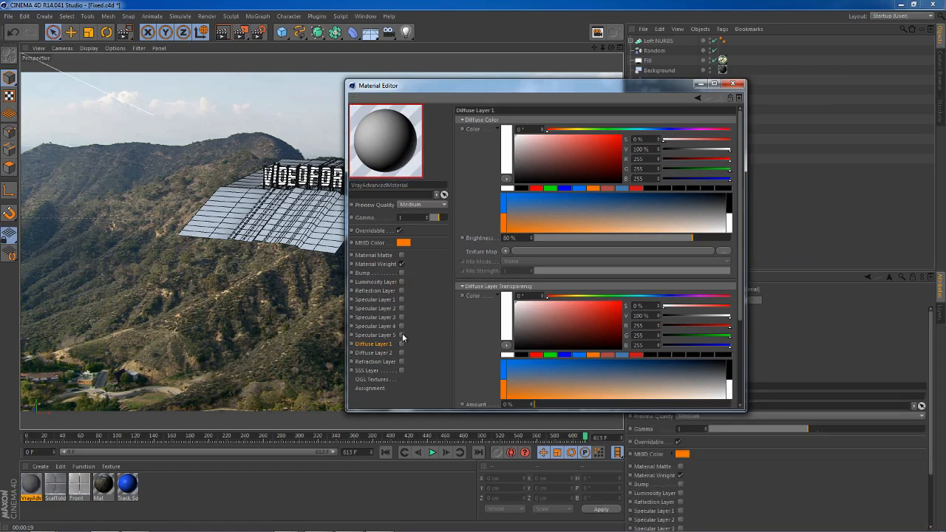
click(401, 282)
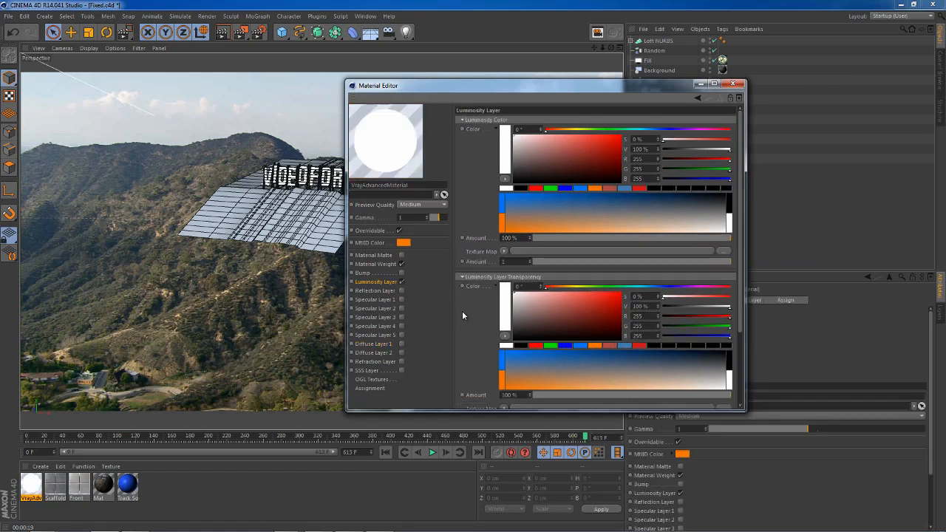
scroll(462, 316, down, 4)
drag(554, 298, 482, 308)
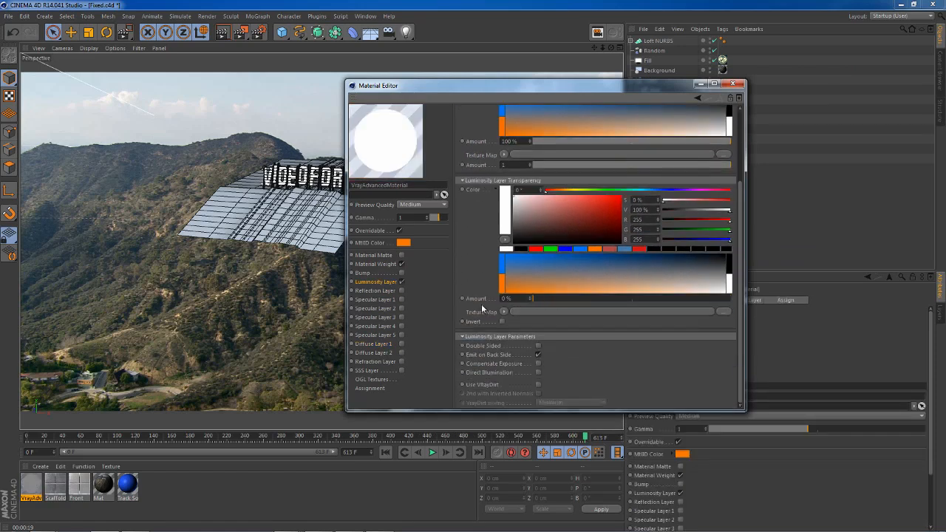
Enable VRayDirt for the new material's Luminosity Layer and display the VRayDirt parameters.
drag(484, 125, 460, 151)
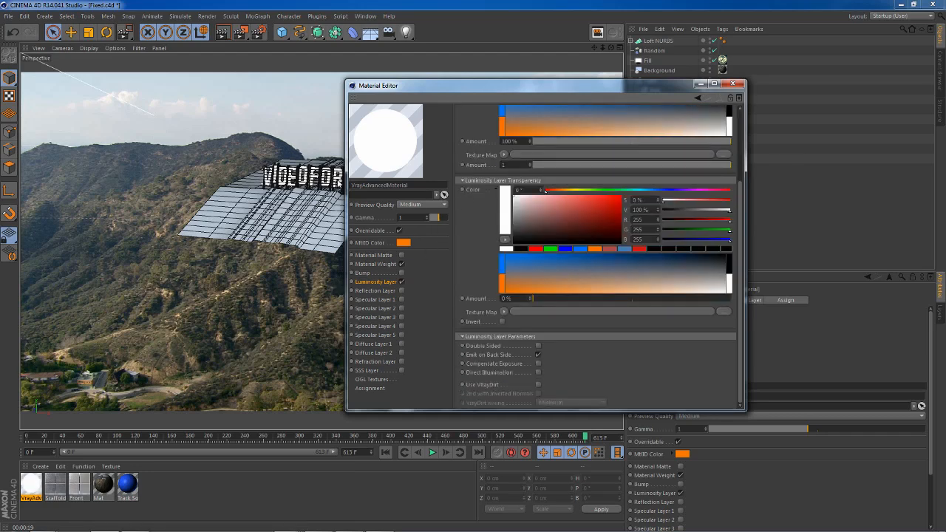
click(538, 384)
scroll(604, 254, up, 2)
scroll(604, 253, up, 1)
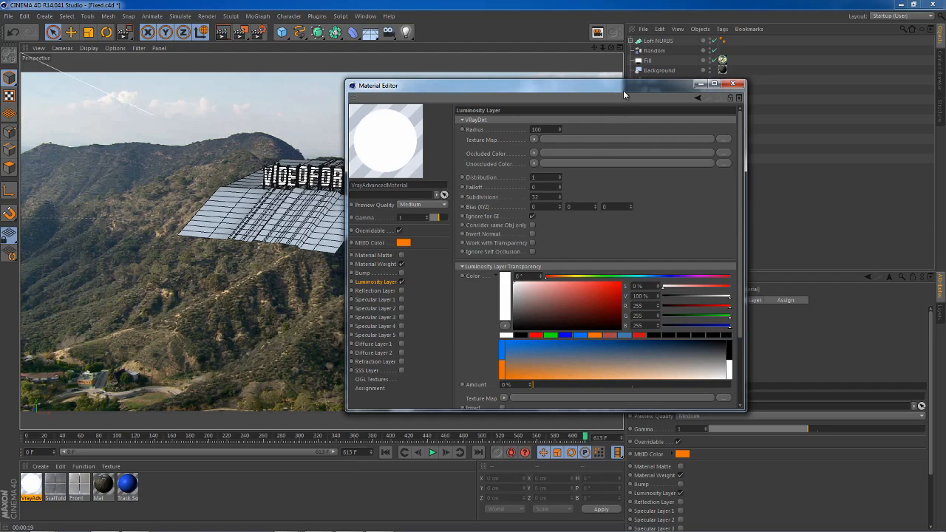
Close the material settings and apply the new VRay luminosity material to Loft NURBS and the HD40-0134_058-VF 3 group.
drag(623, 88, 438, 125)
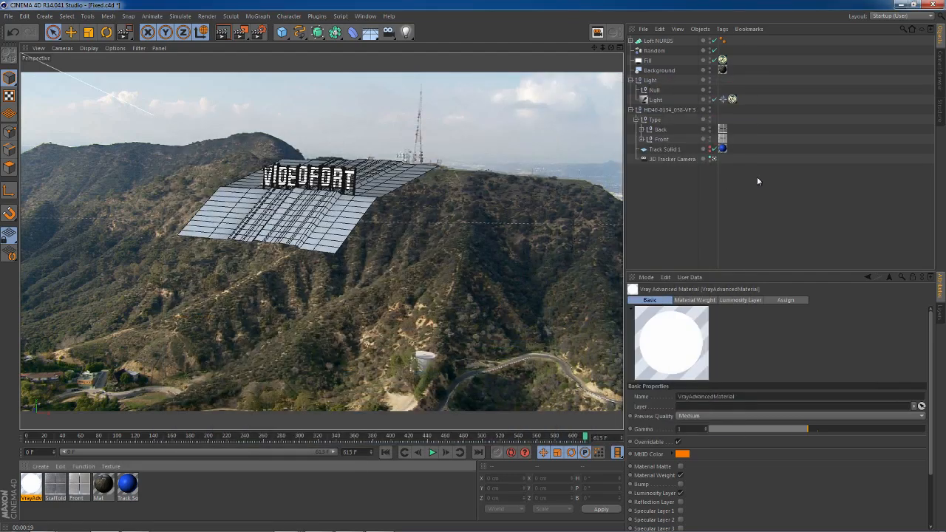
click(630, 80)
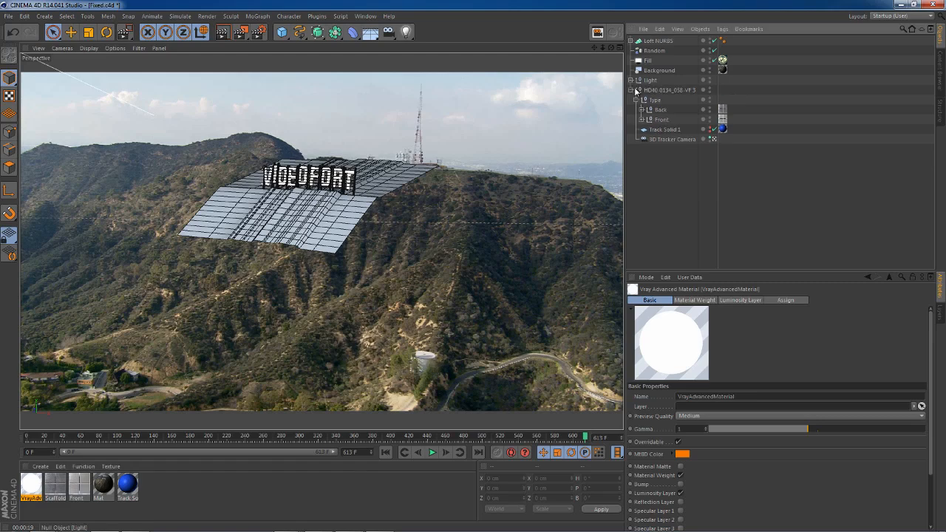
click(631, 90)
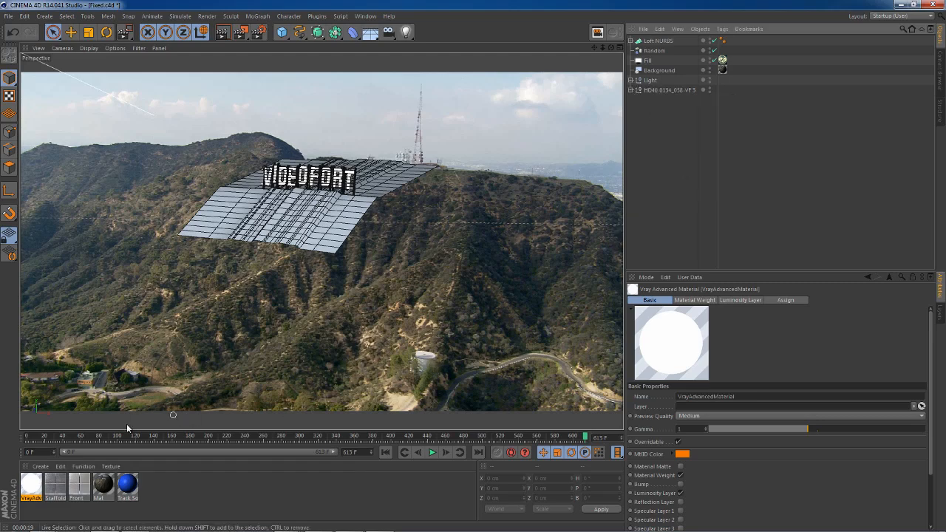
drag(32, 487, 667, 43)
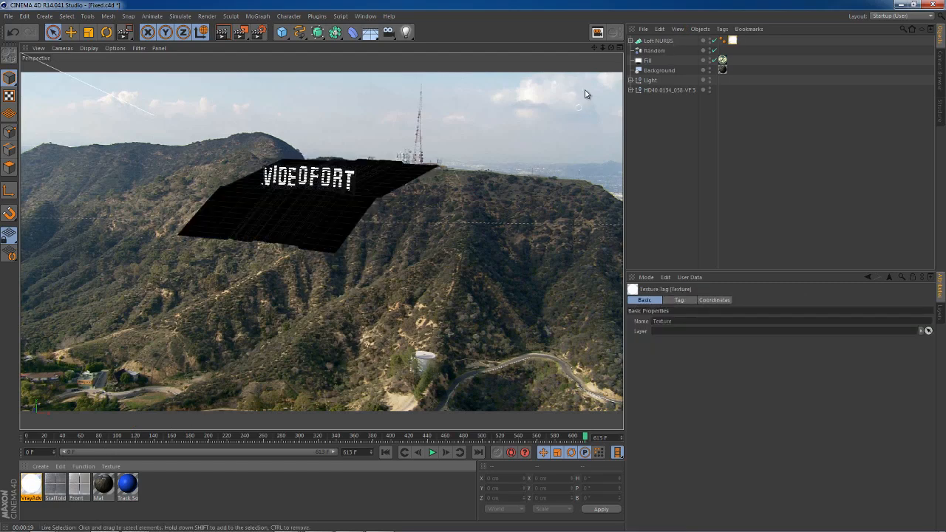
click(631, 81)
drag(633, 86, 778, 82)
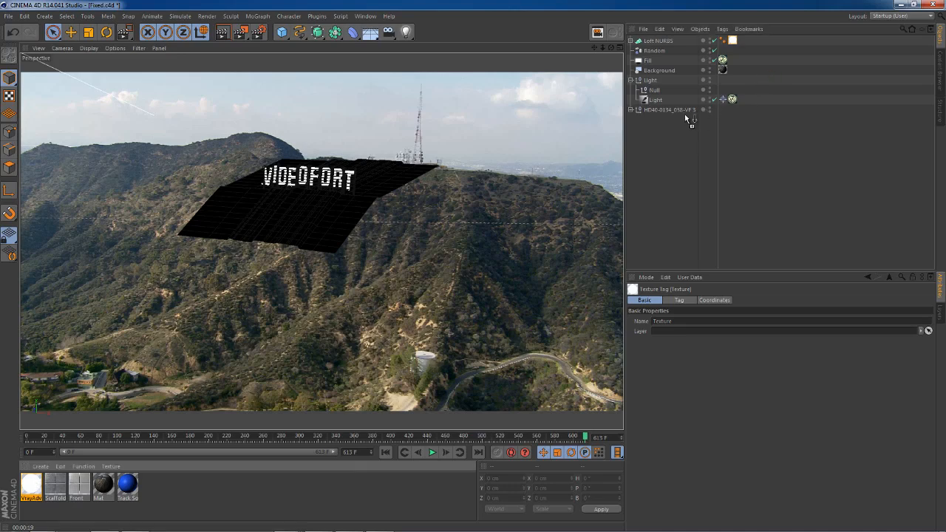
drag(687, 116, 674, 109)
click(631, 110)
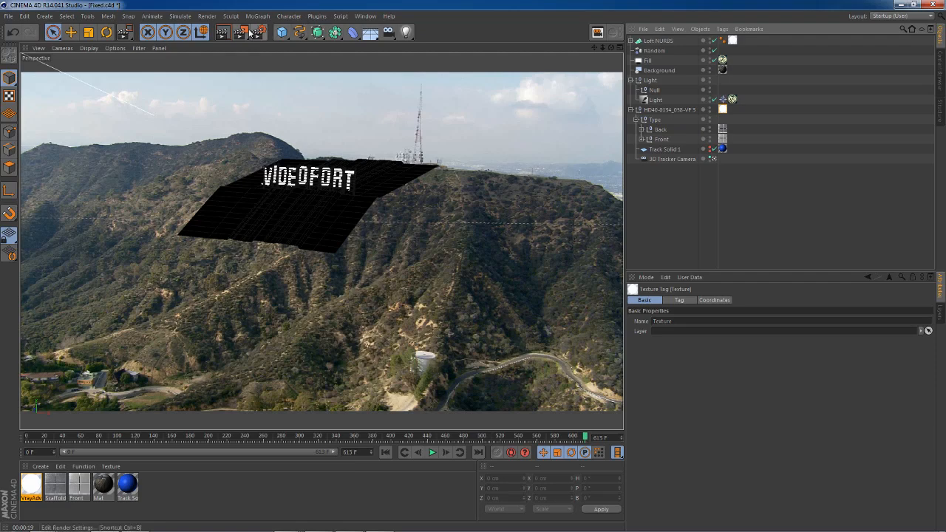
Render a region over the VIDEOFORT sign, then a wider region covering the sign and terrain, to preview the VRayDirt shading.
drag(249, 32, 284, 42)
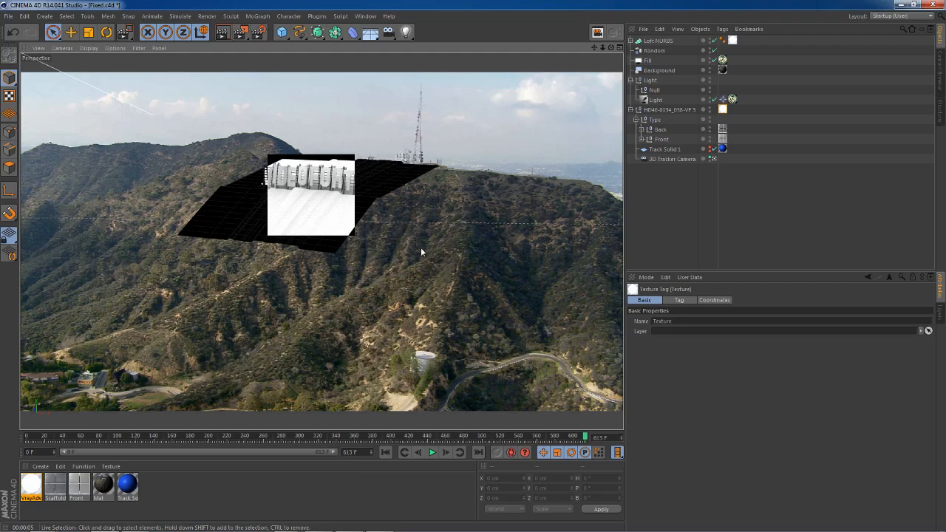
click(672, 207)
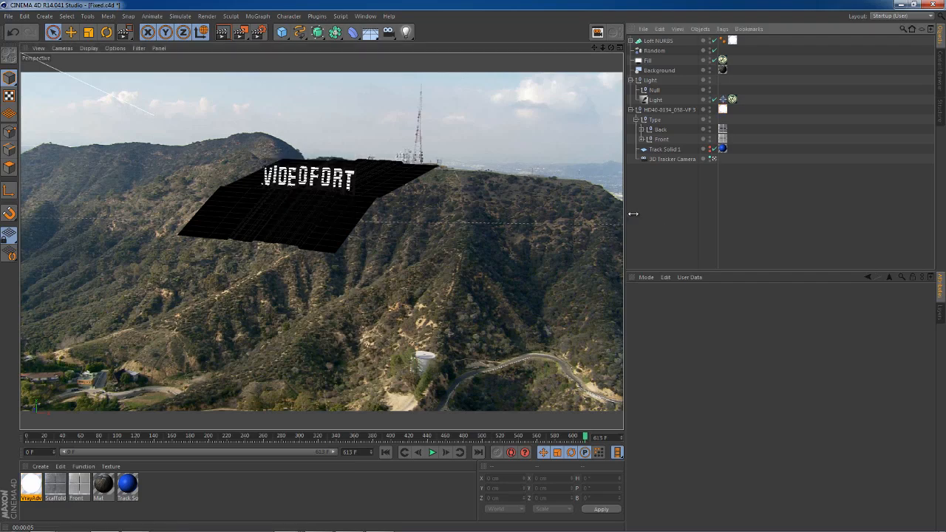
drag(241, 33, 263, 49)
drag(201, 143, 421, 245)
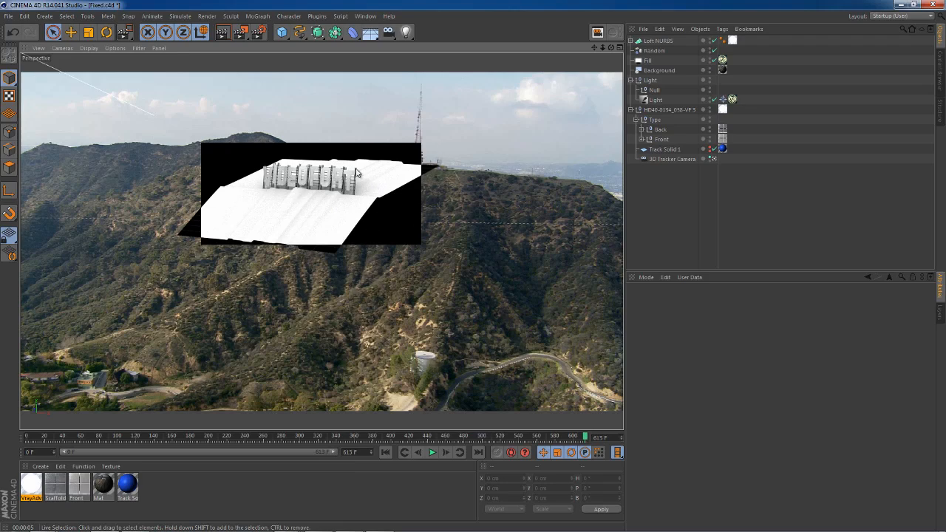
click(672, 192)
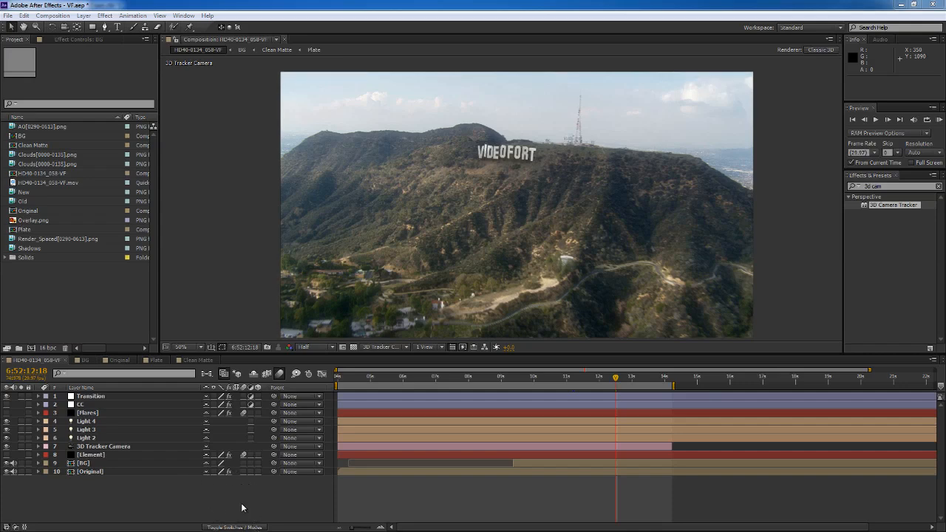
Switch to Photoshop and convert the locked Background of the HOLLYWOOD hill still into an editable layer.
key(super)
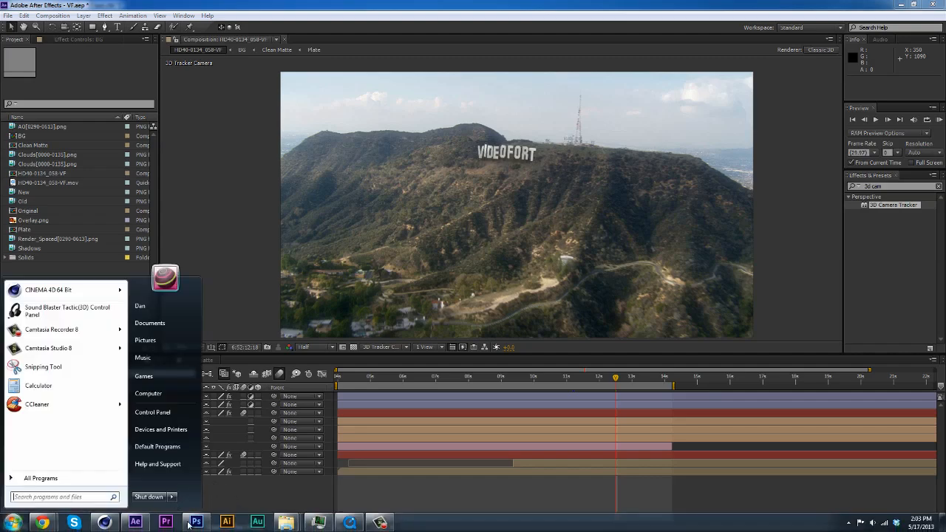
click(192, 523)
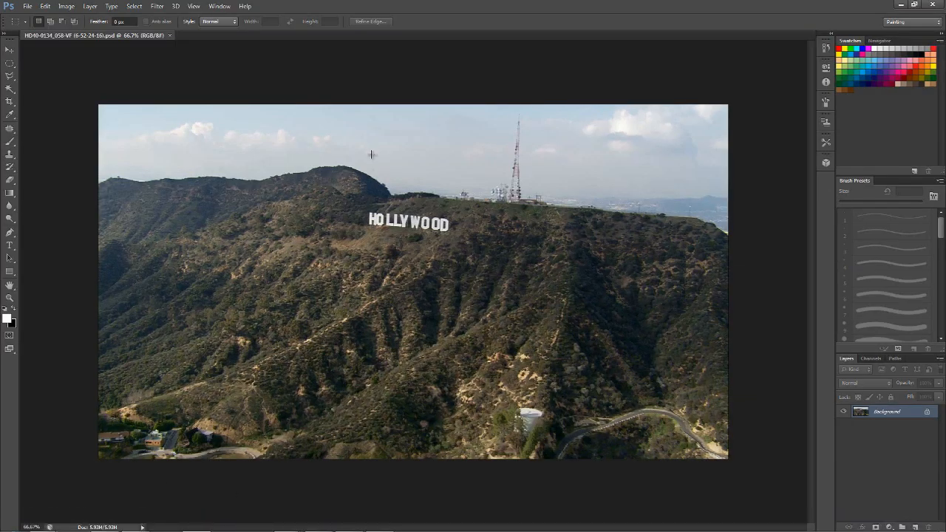
double_click(905, 411)
click(566, 164)
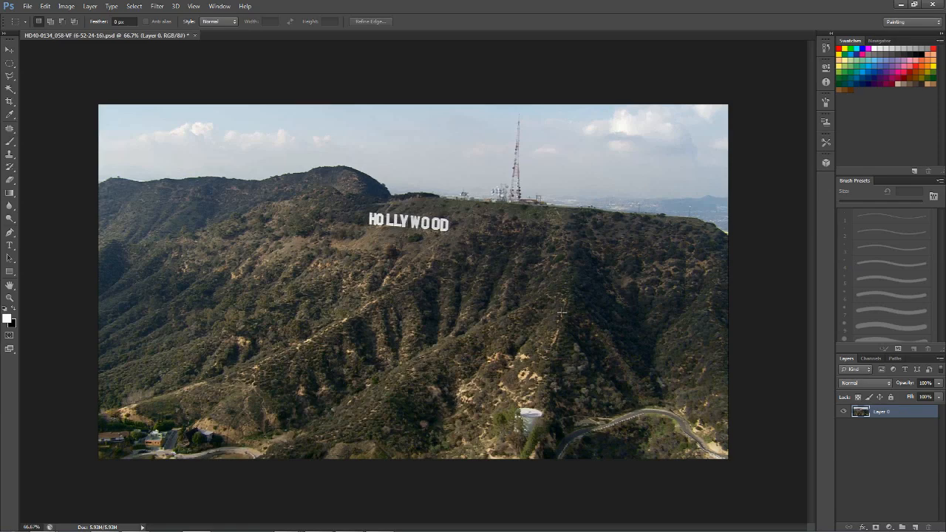
Draw a freehand lasso selection loosely around the HOLLYWOOD sign on the hillside.
click(10, 64)
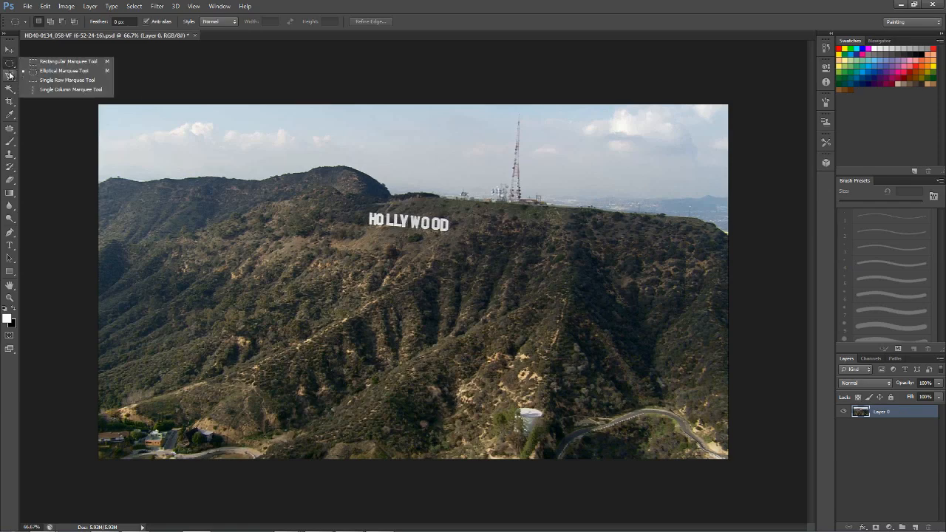
click(10, 75)
click(50, 74)
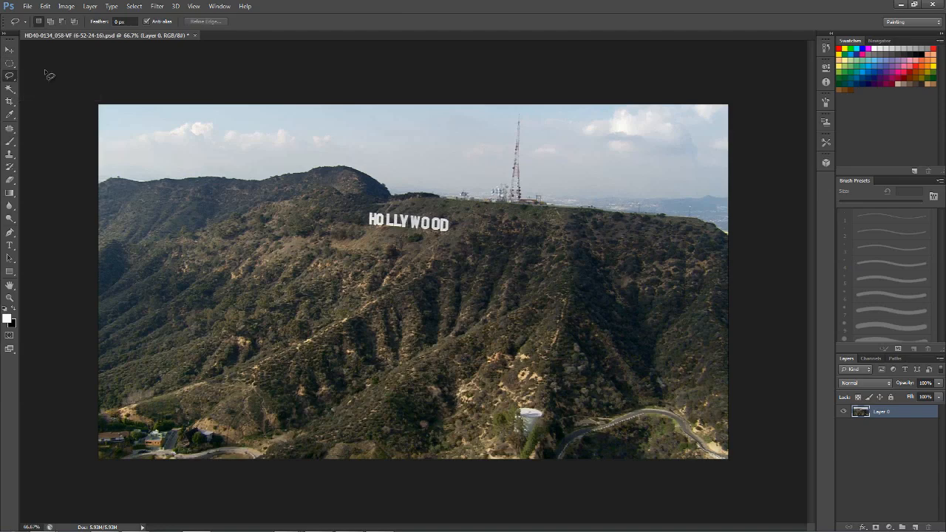
mouse_move(358, 208)
mouse_down()
mouse_move(481, 223)
mouse_move(447, 251)
mouse_move(362, 235)
mouse_move(355, 221)
mouse_up()
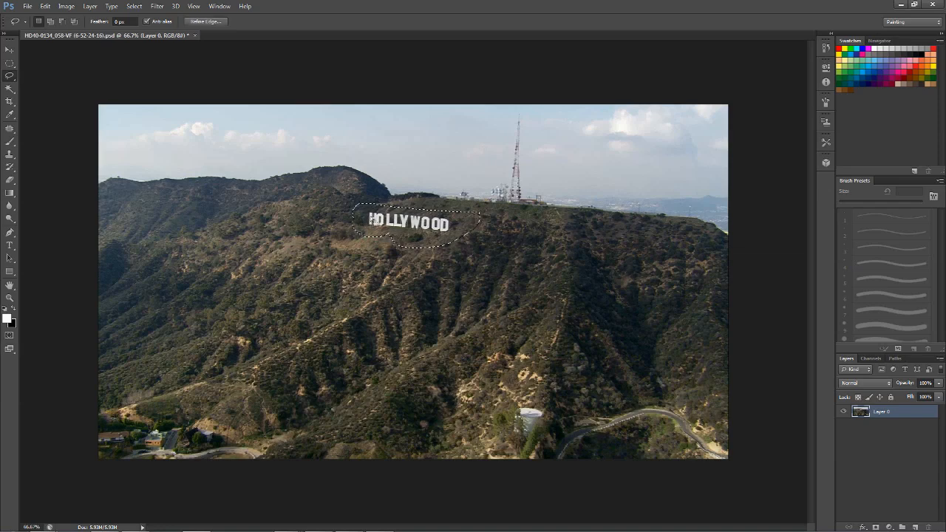
Fill the selected area with hillside texture to remove the HOLLYWOOD sign, and clear the selection.
right_click(369, 217)
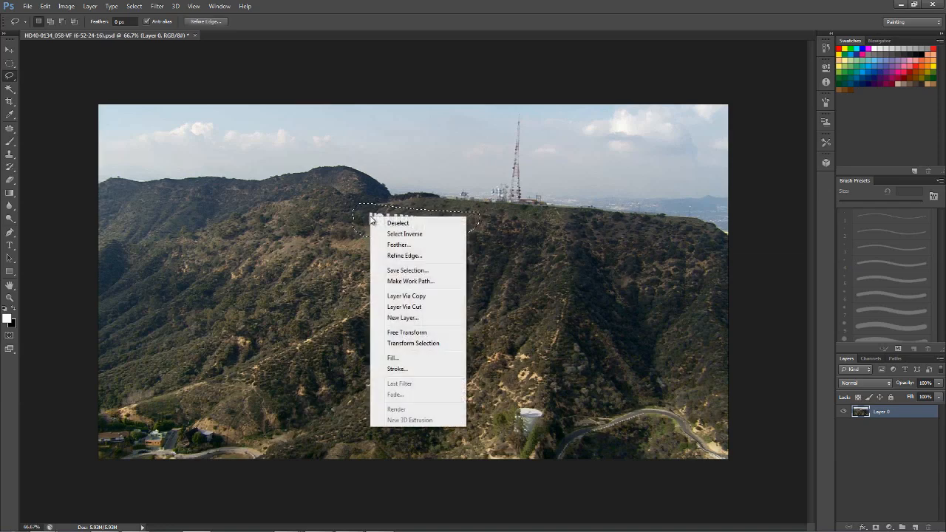
click(391, 357)
click(529, 152)
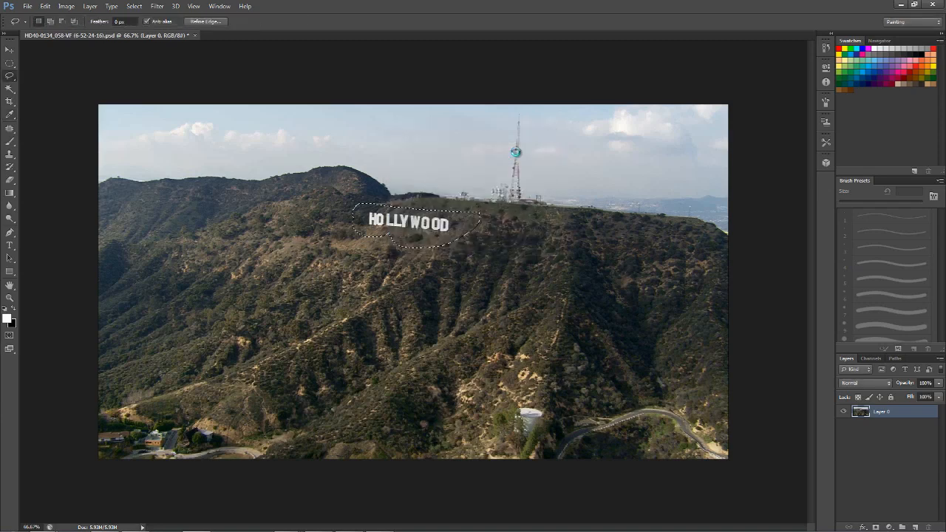
key(ctrl+d)
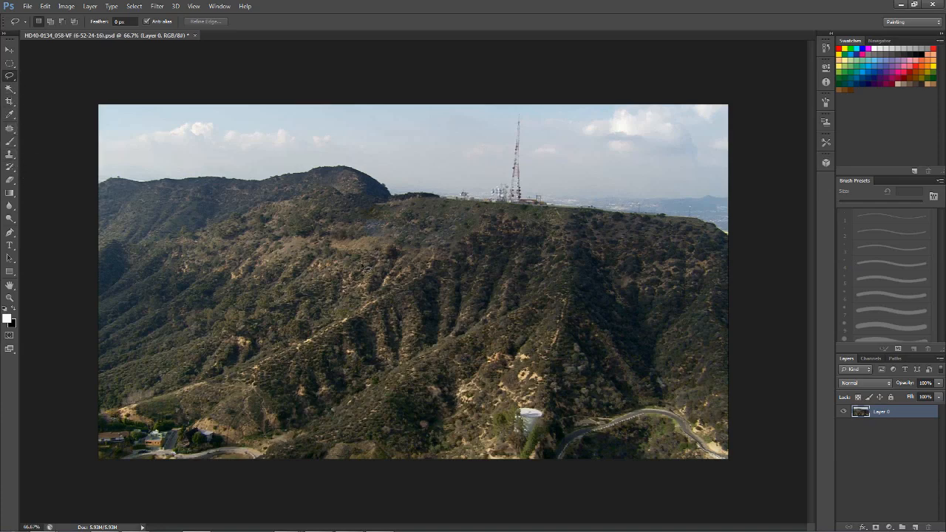
Close Photoshop and return to the VF.aep project in After Effects.
double_click(773, 11)
drag(716, 42, 559, 85)
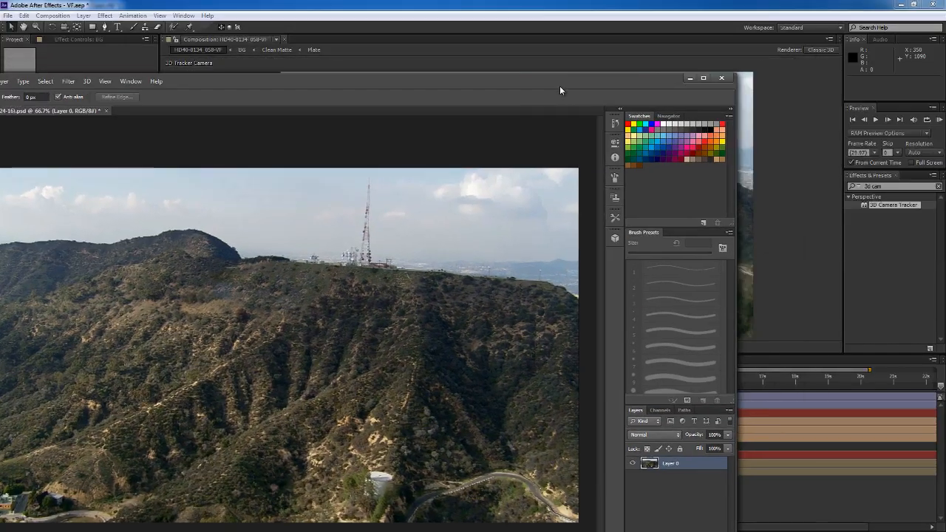
click(722, 79)
click(282, 274)
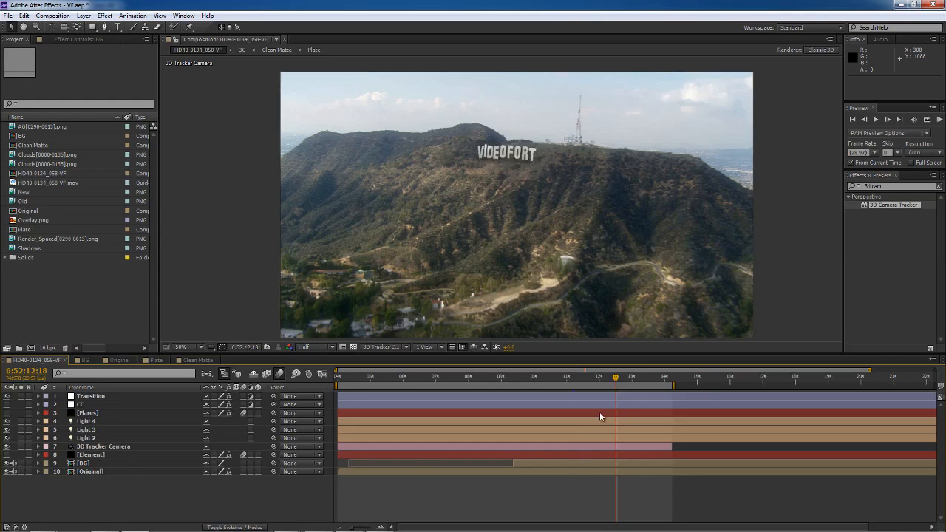
Move the main composition's time to 6:52:10:16, open the nested BG composition and examine its VIDEOFORT sign.
click(548, 378)
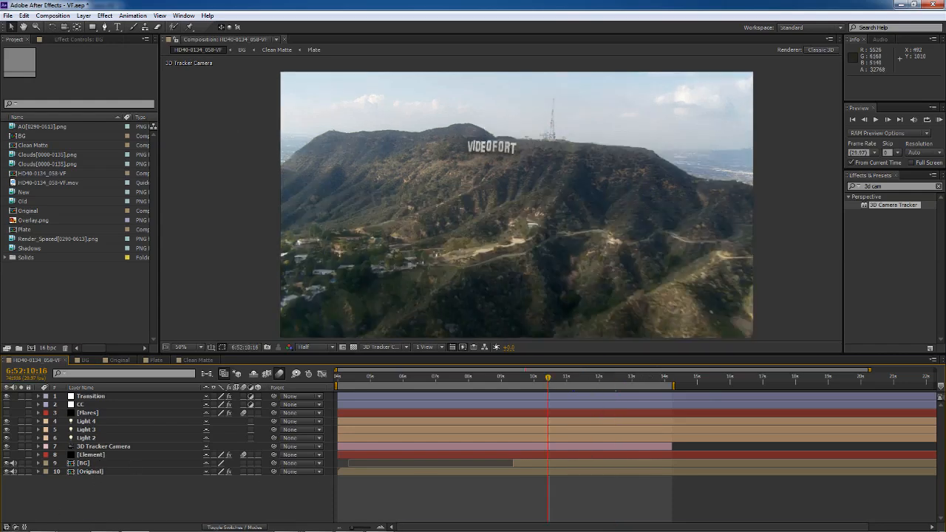
double_click(90, 471)
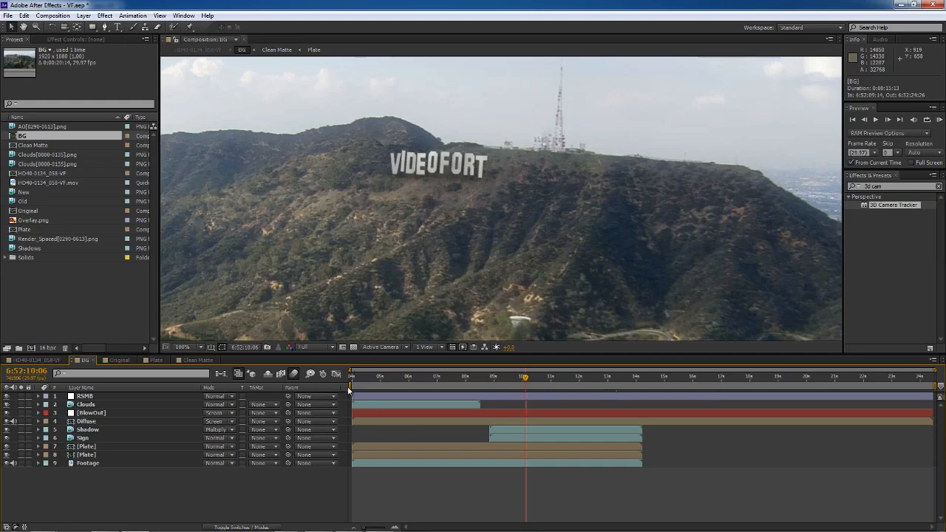
middle_drag(275, 283, 367, 264)
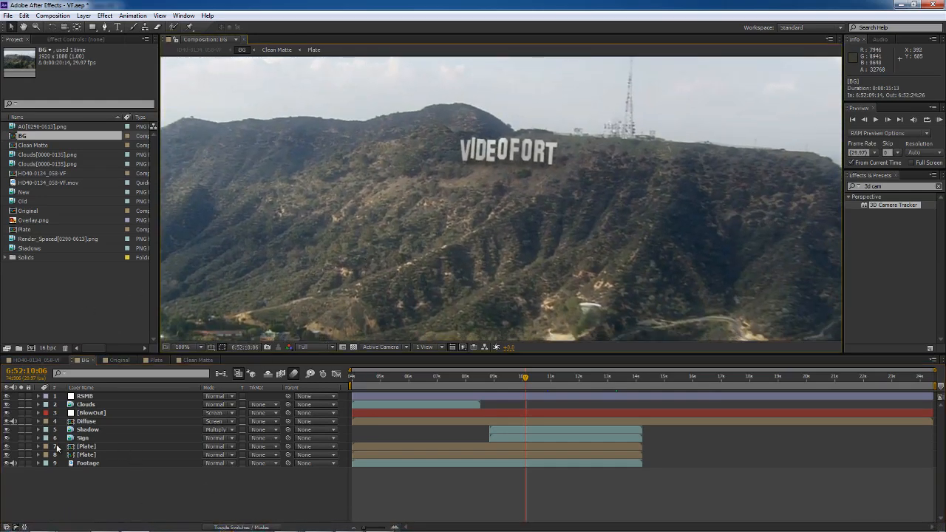
View the Original composition and examine the HOLLYWOOD sign up close at 6:52:13:04.
click(101, 362)
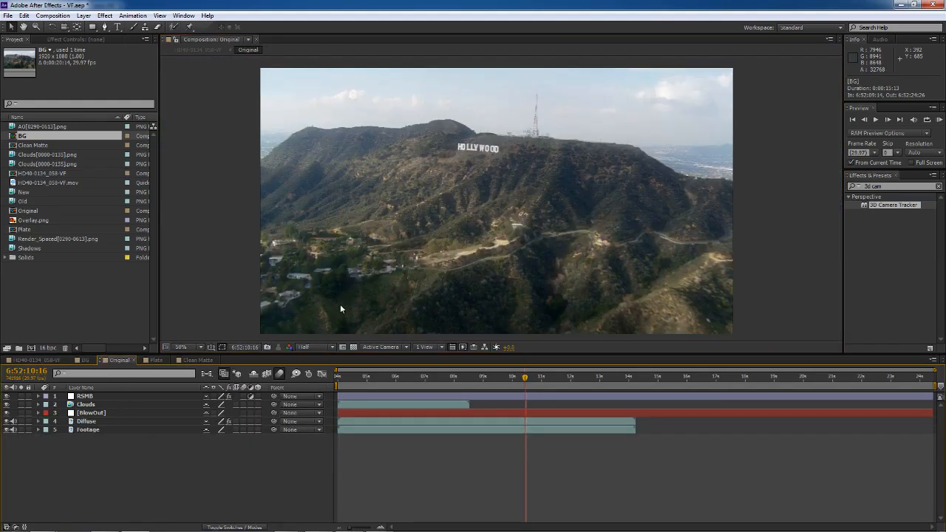
scroll(415, 303, up, 1)
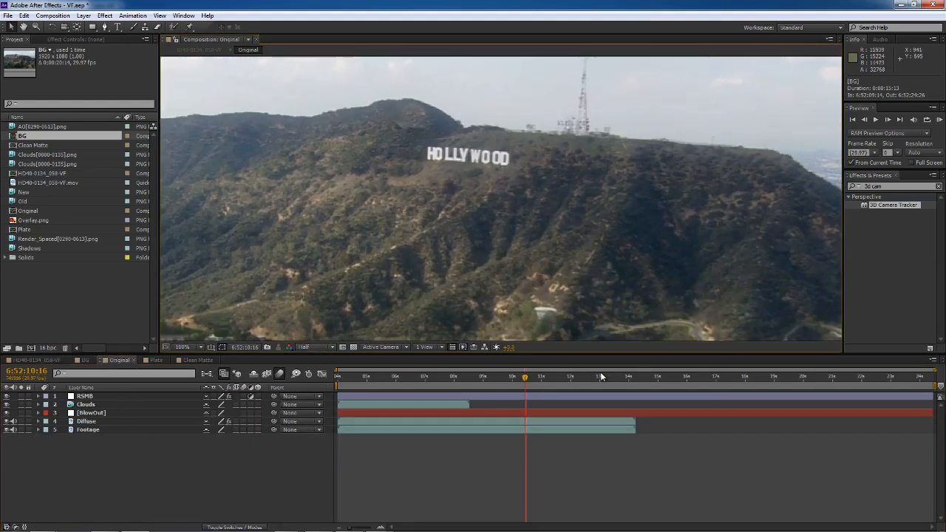
click(600, 376)
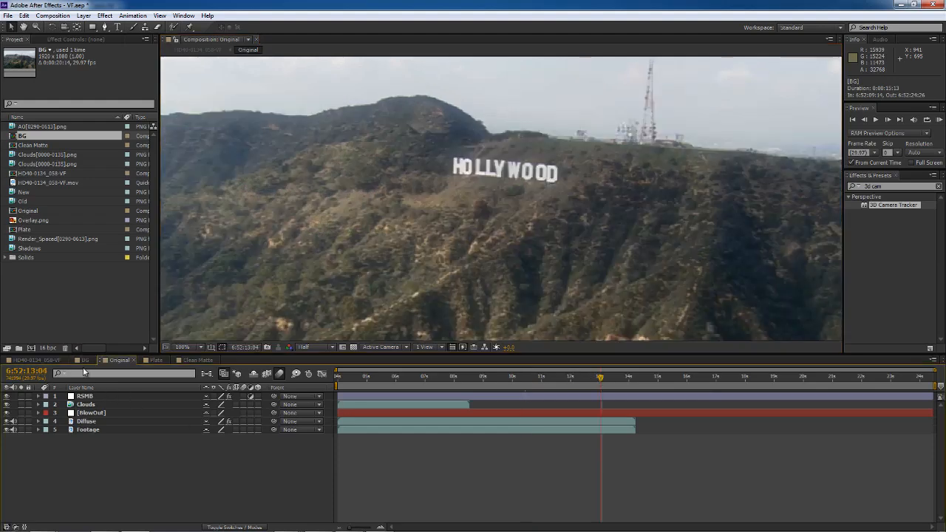
Hide the layers from RSMB down to Sign in the BG composition, and inspect the lower Plate layer with its switches shown.
click(85, 360)
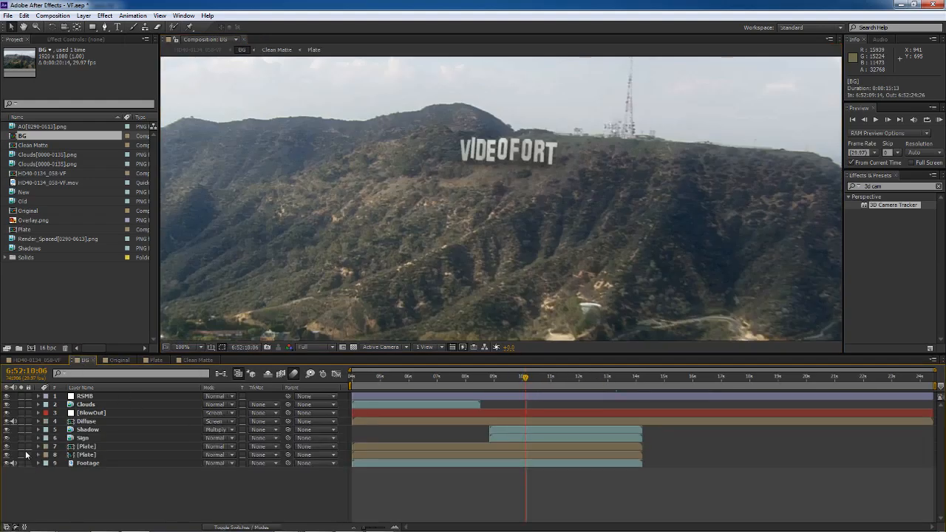
drag(8, 438, 7, 397)
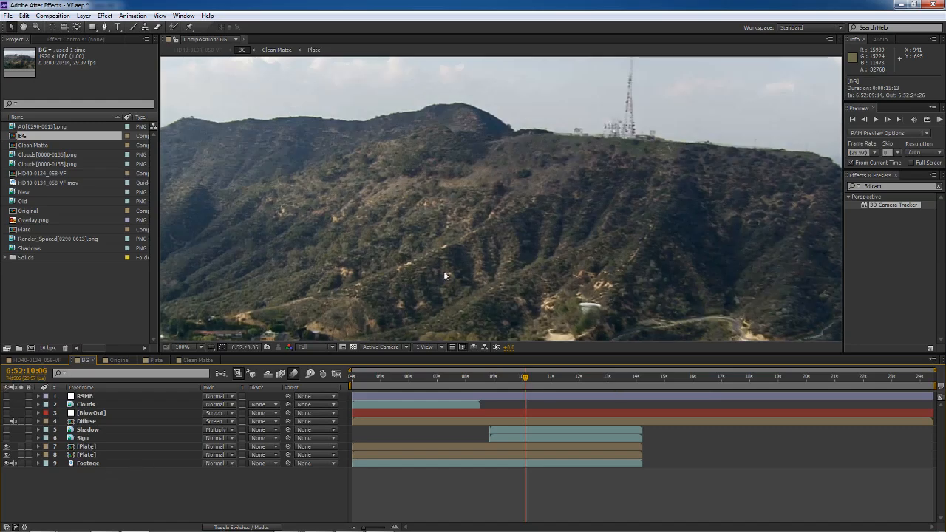
click(144, 448)
click(142, 453)
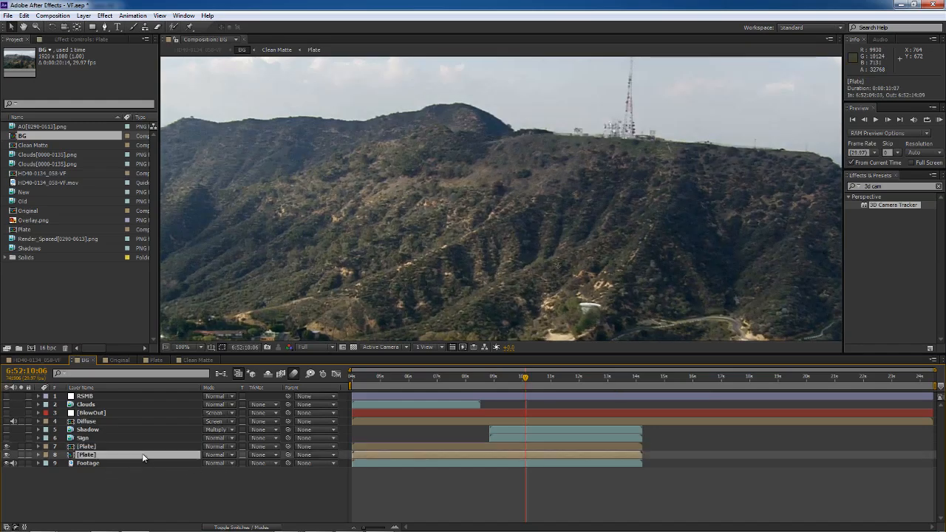
scroll(305, 269, down, 4)
scroll(305, 269, up, 4)
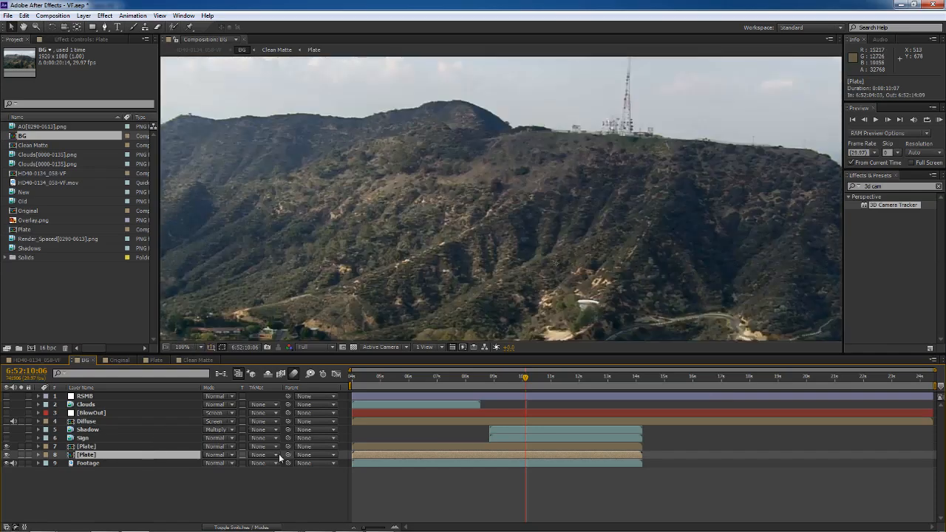
click(275, 527)
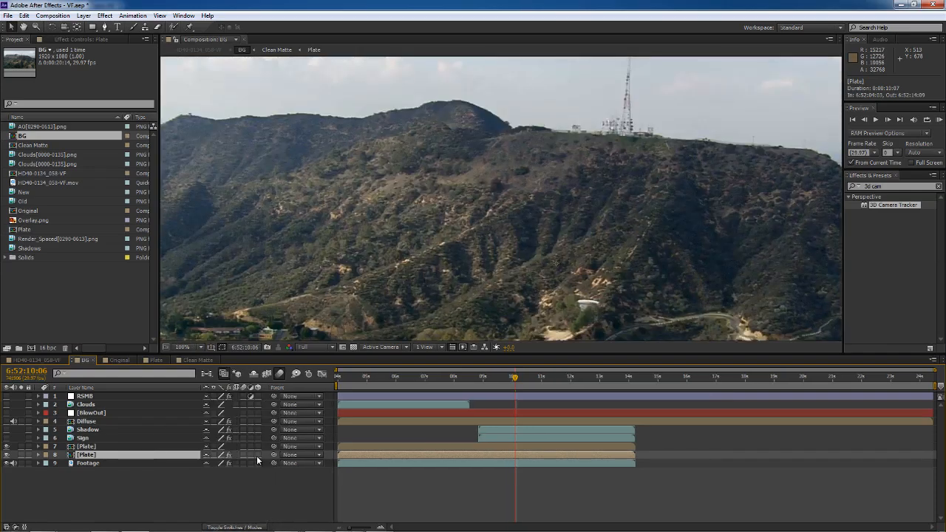
Open the nested Plate composition, select its 3D Tracker Camera layer and examine the overlay patches.
double_click(143, 456)
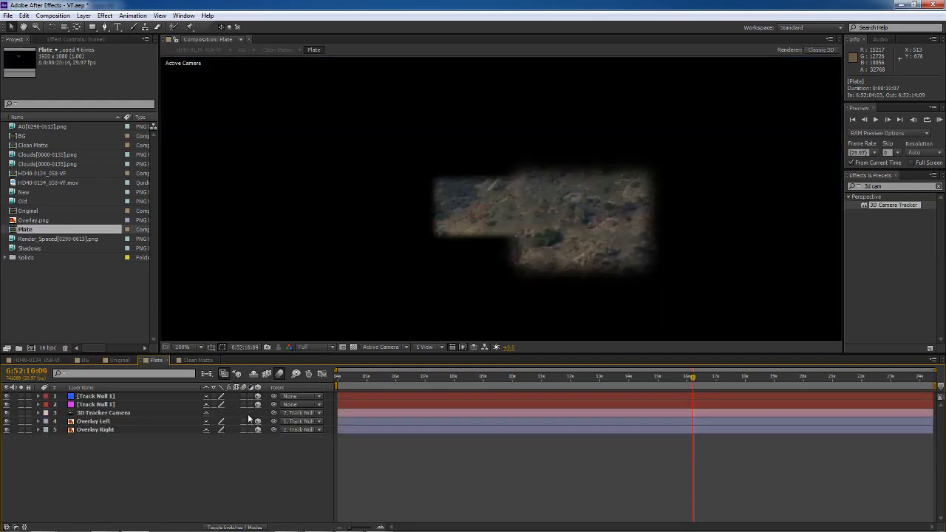
click(121, 414)
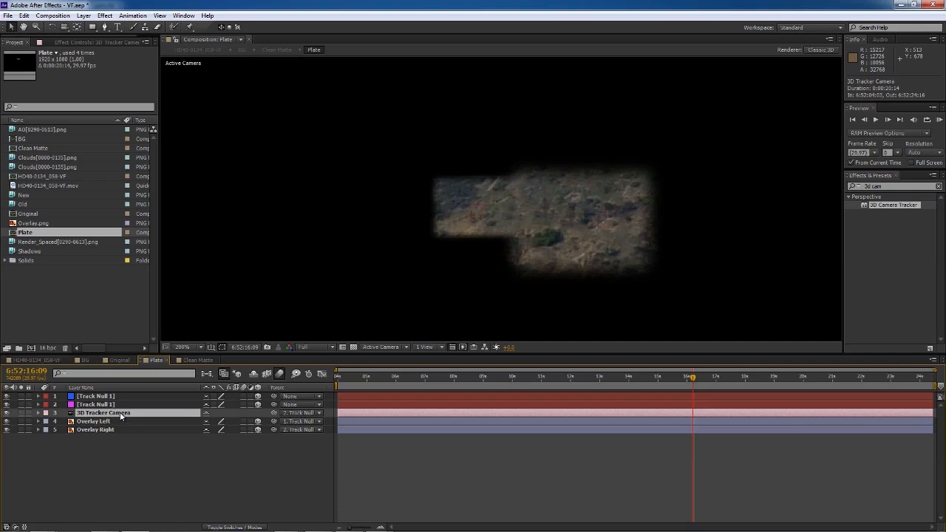
scroll(413, 244, down, 2)
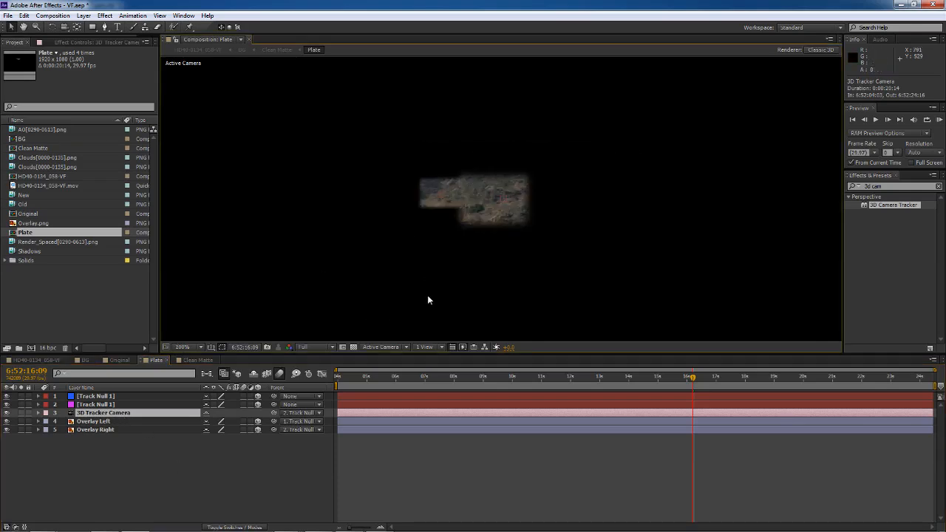
Inspect the Overlay Right and Overlay Left layers in the Plate composition and scrub to its end at 6:52:24:16.
click(80, 436)
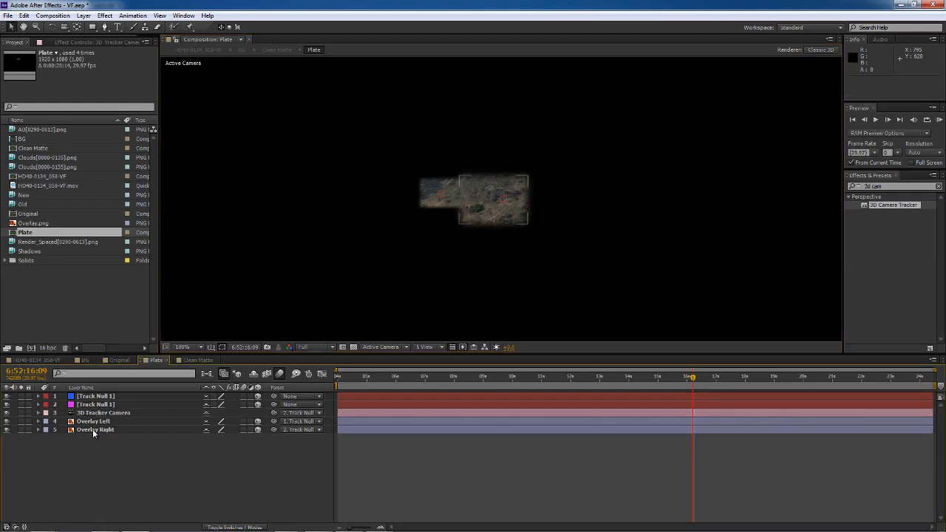
double_click(93, 421)
click(210, 40)
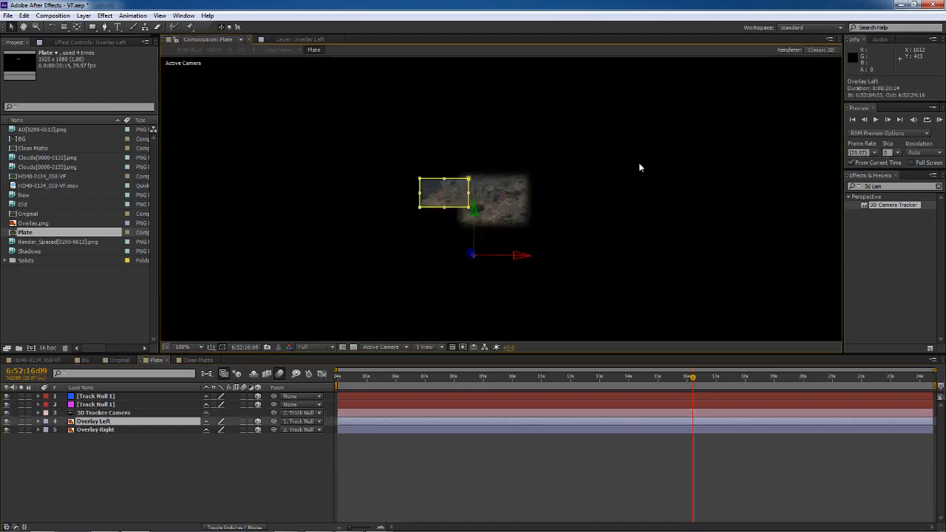
click(160, 459)
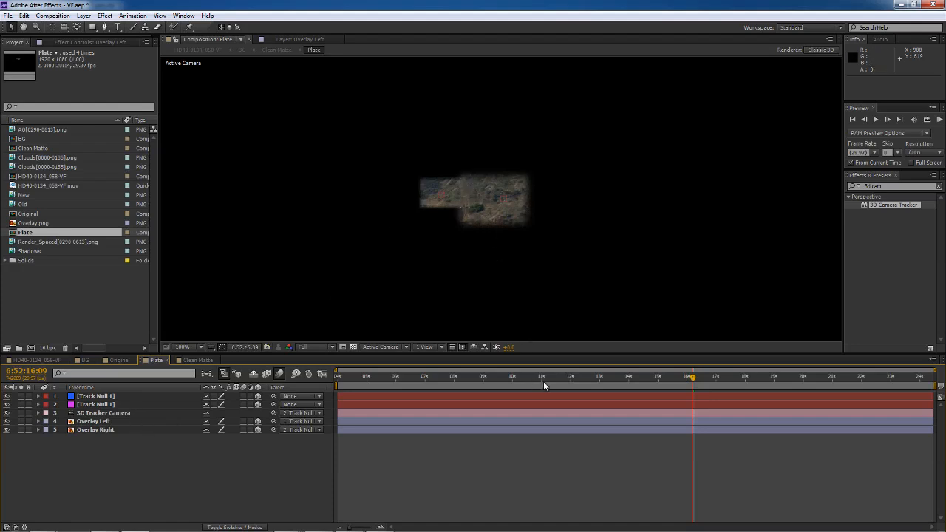
drag(544, 382, 920, 403)
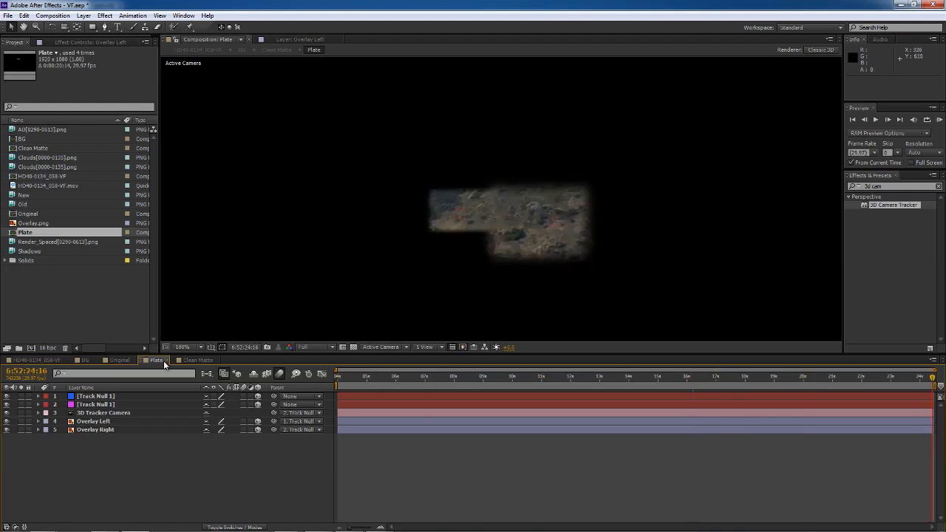
Return to the BG composition and select its upper and lower Plate layers in turn for comparison.
click(118, 360)
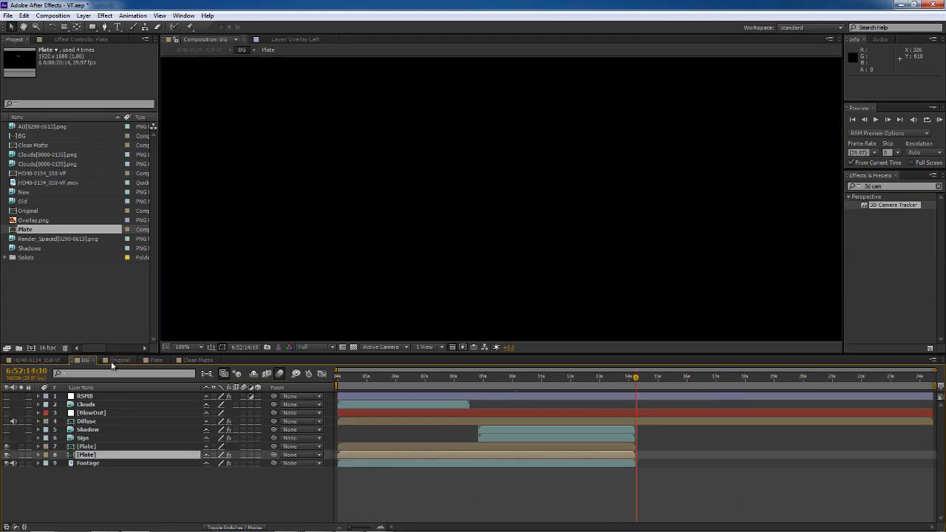
click(111, 361)
click(79, 361)
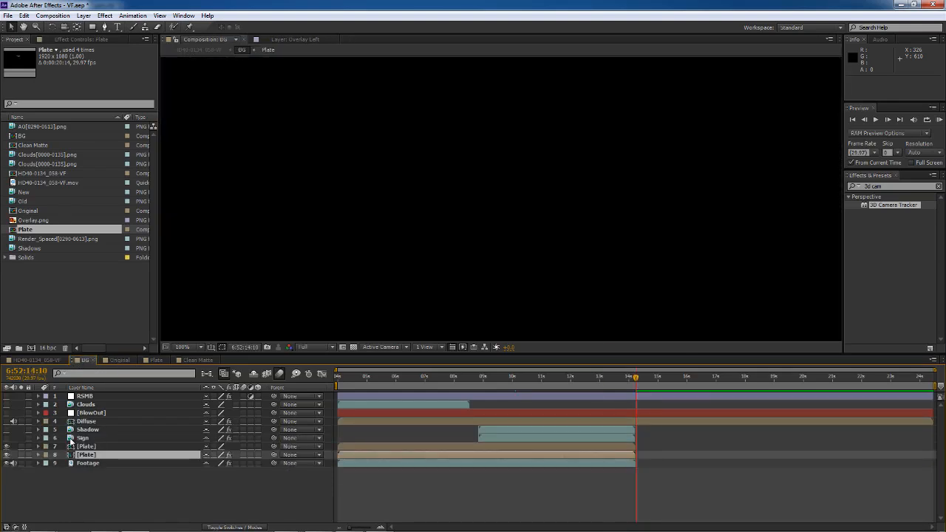
click(87, 447)
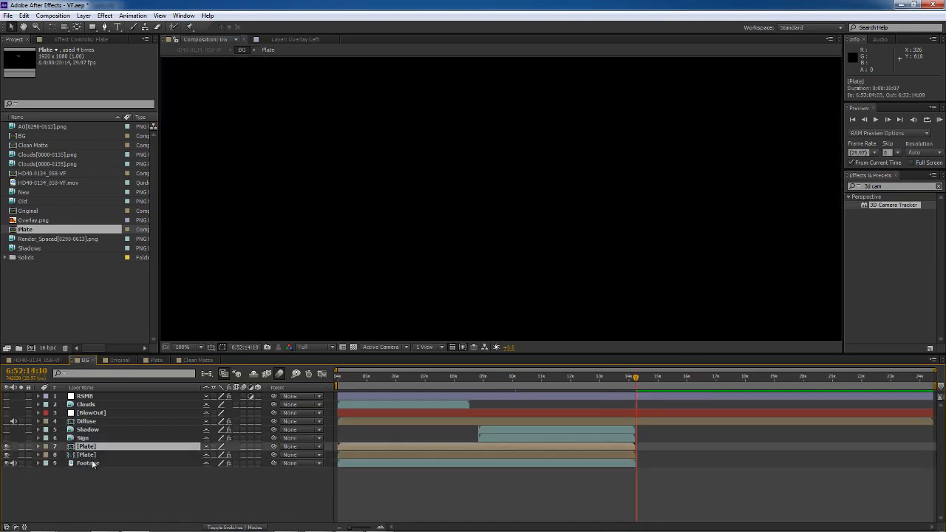
click(94, 456)
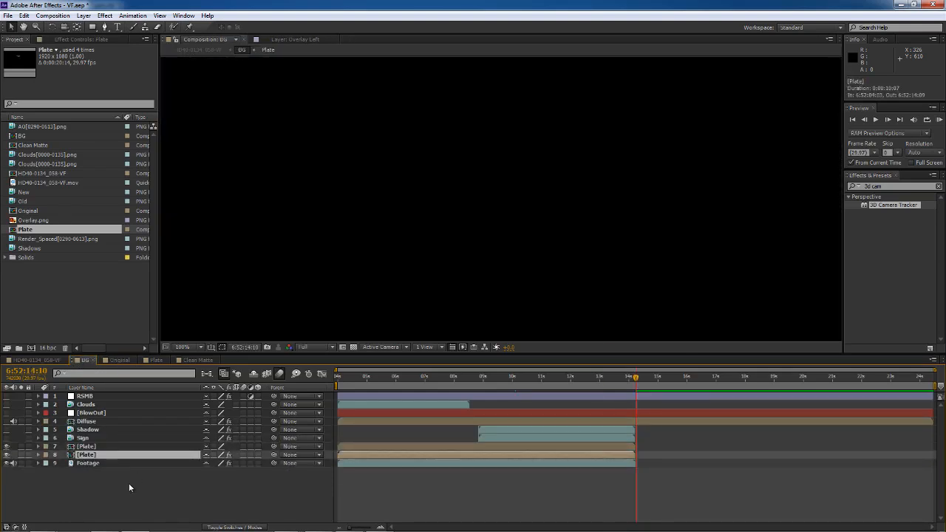
Zoom out to 50% and review the BG composition's clean plate at 6:52:11:17, 6:52:04:03, 6:52:14:01 and 6:52:09:10.
click(555, 377)
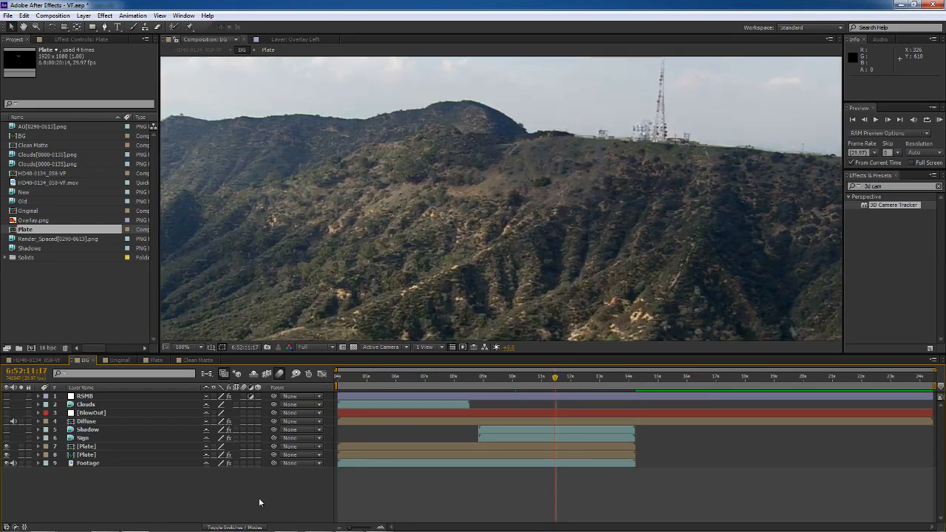
scroll(338, 224, down, 2)
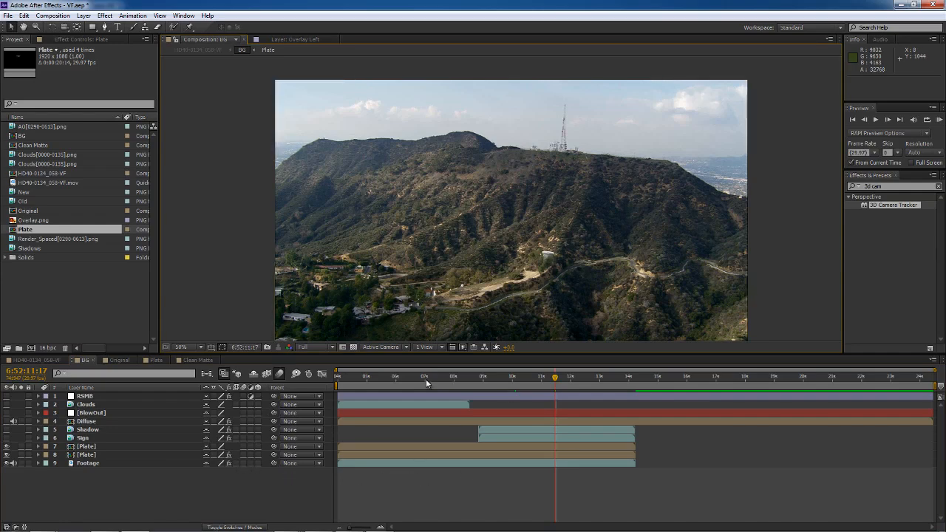
drag(359, 378, 263, 417)
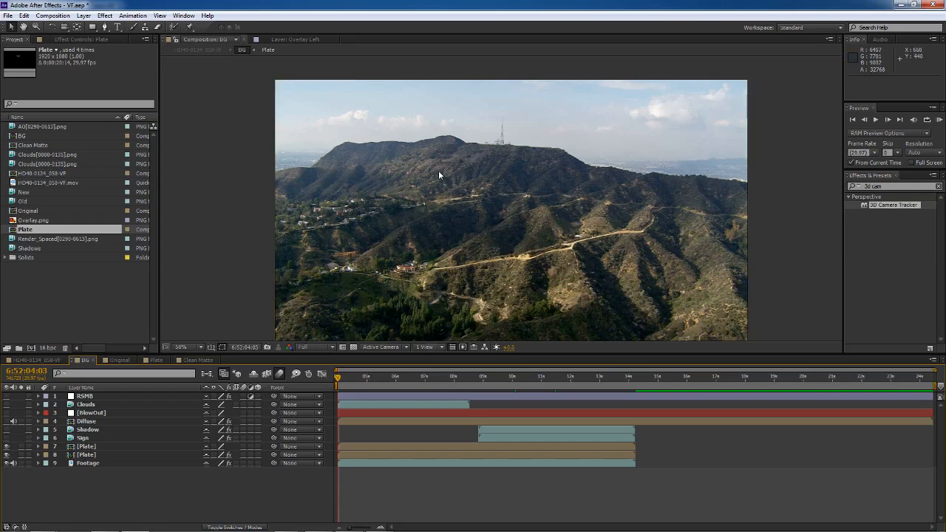
click(627, 377)
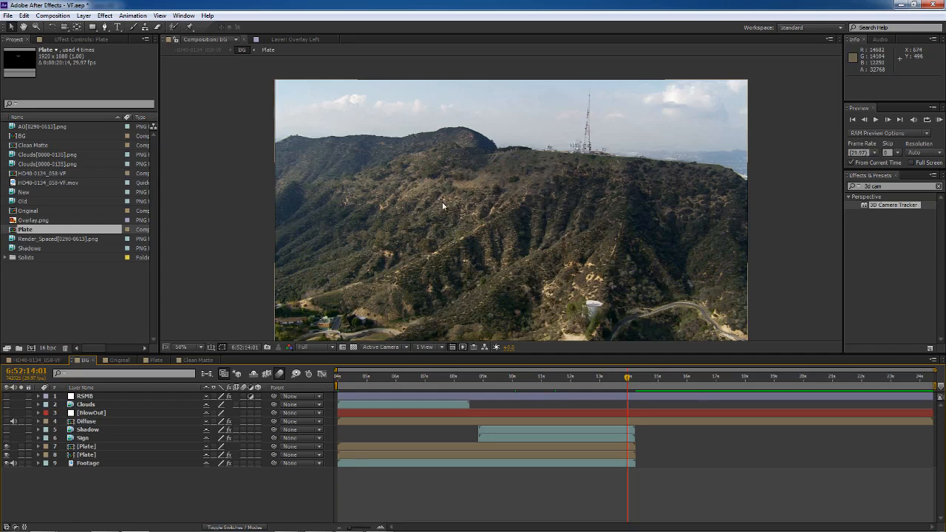
click(490, 377)
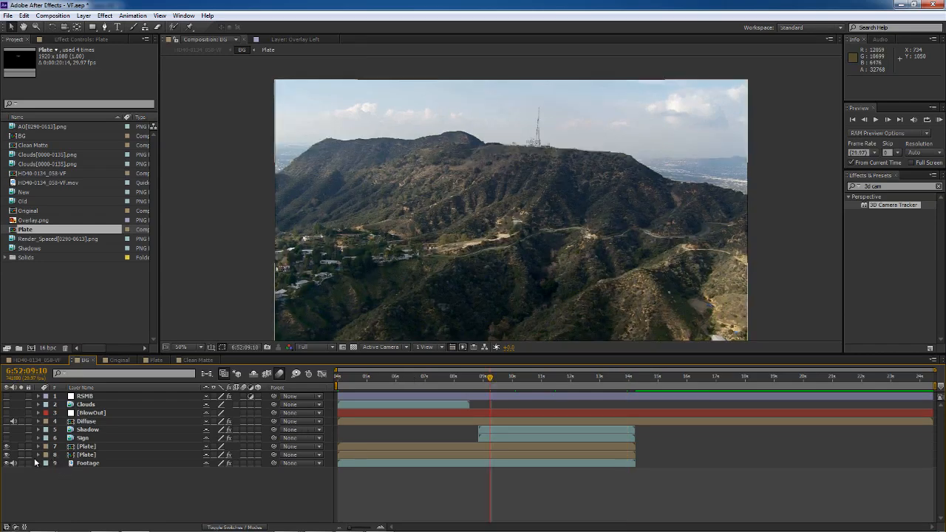
Hide the upper Plate layer, compare the patched hillside at 6:52:04:03 and 6:52:14:04, and show the layer again.
click(6, 446)
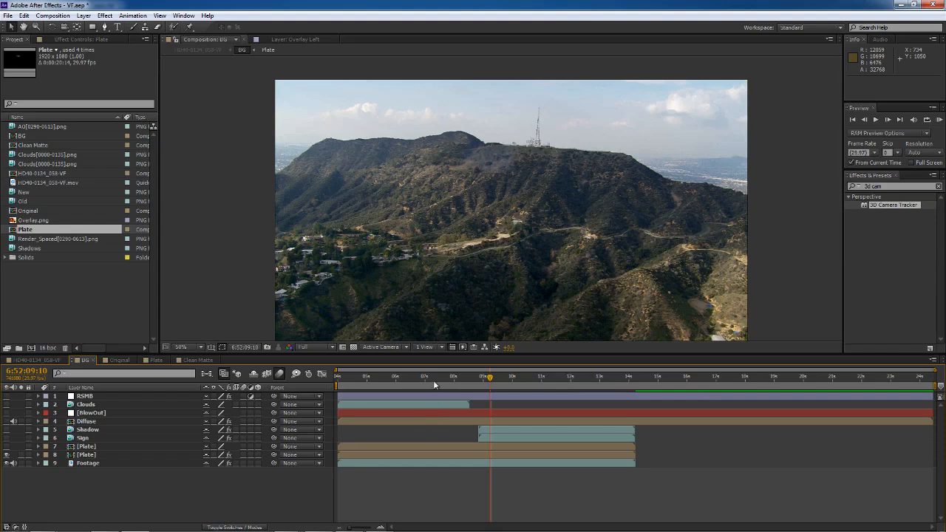
click(405, 383)
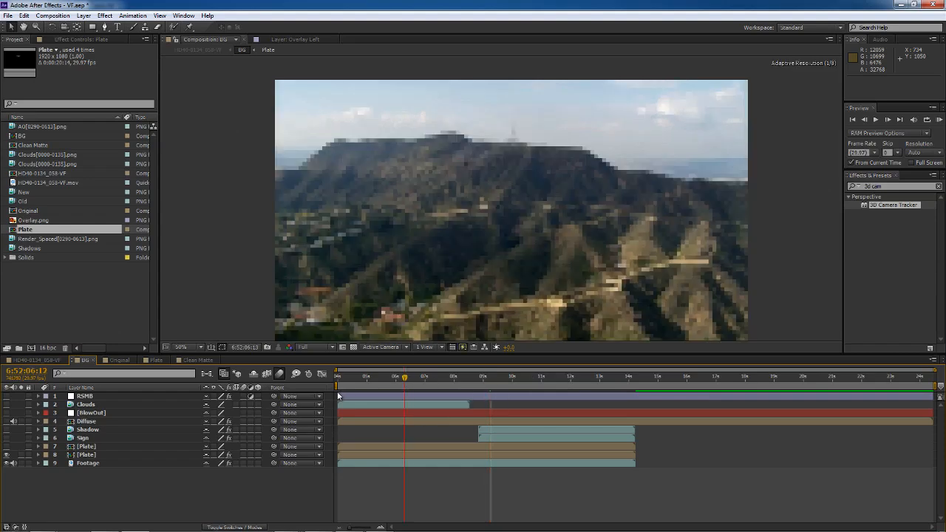
drag(338, 397, 334, 397)
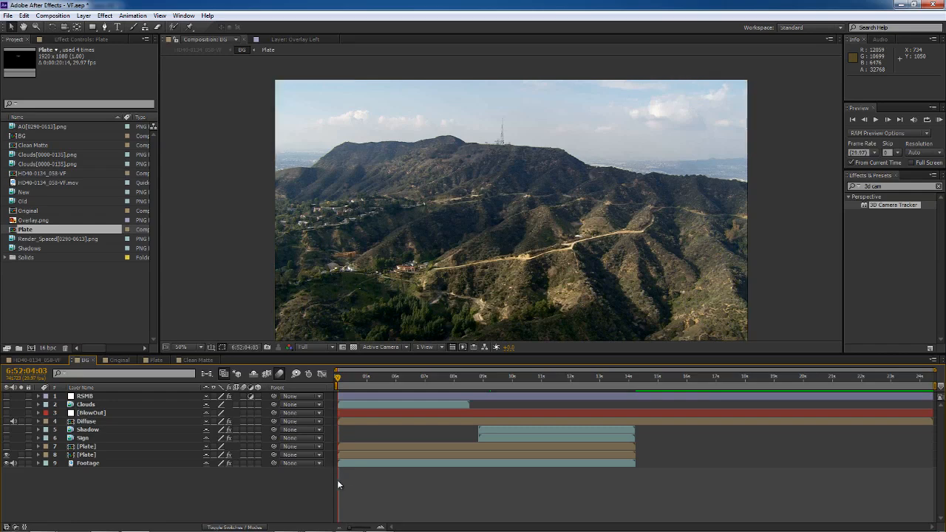
click(629, 385)
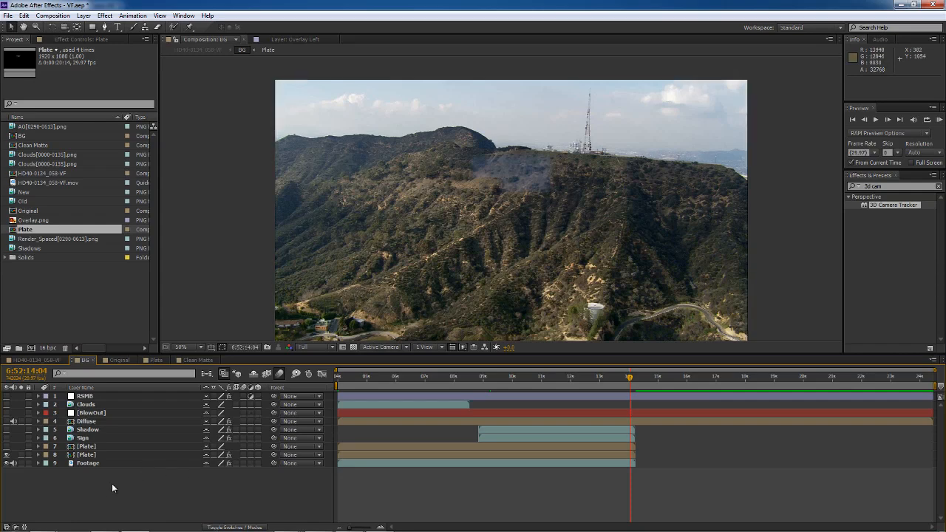
click(7, 447)
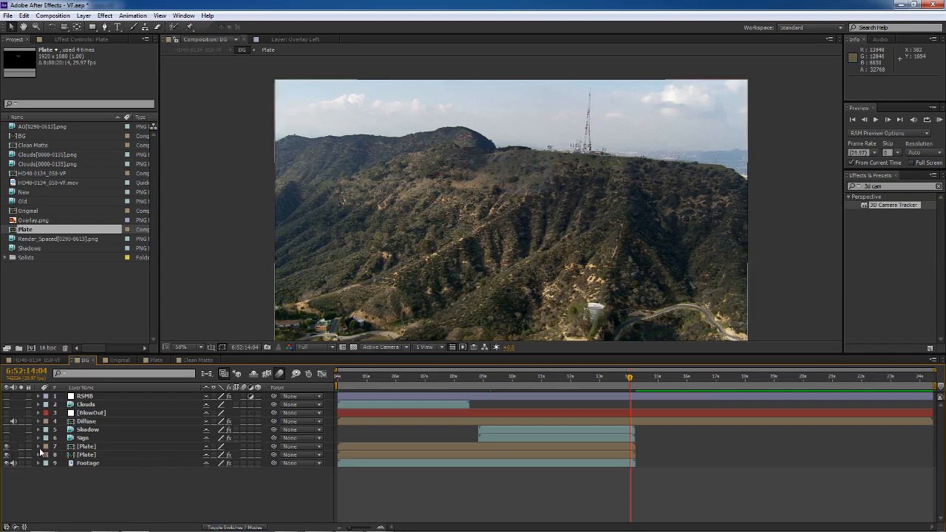
Reveal the upper Plate layer's Opacity keyframes and examine its fade from the composition start to 6:52:13:29 and at 6:52:09:08.
click(86, 448)
key(t)
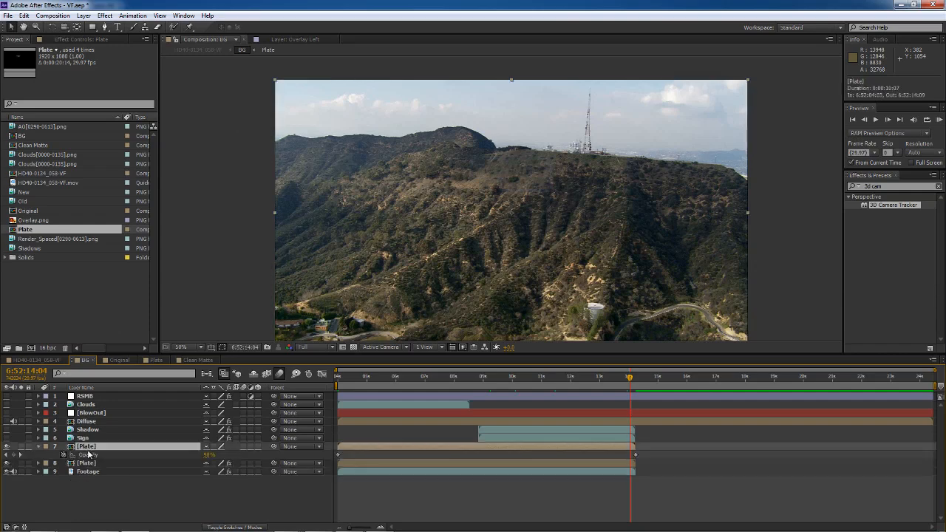
click(484, 367)
key(Home)
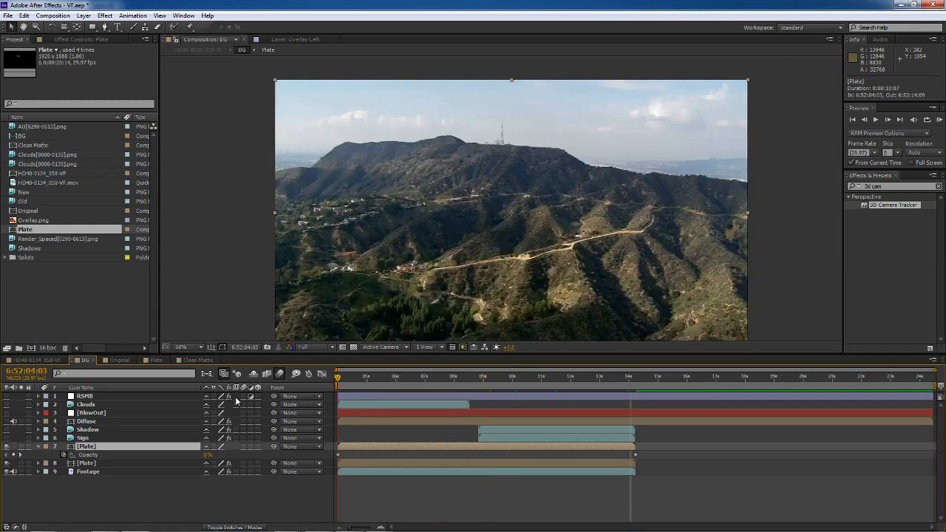
drag(338, 376, 634, 377)
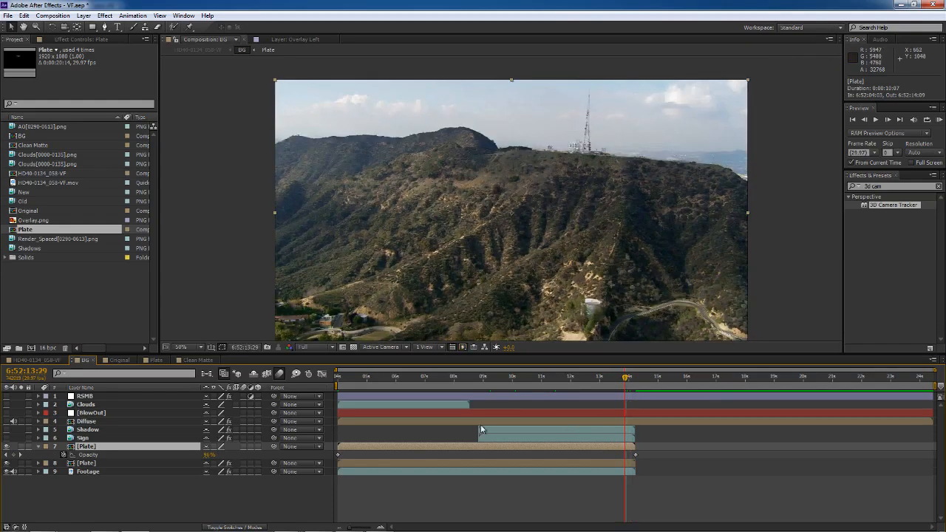
click(488, 382)
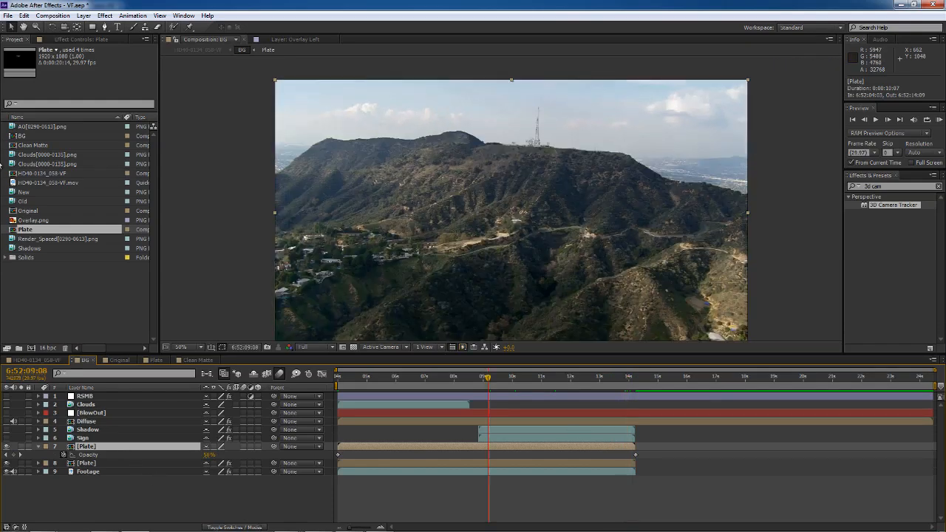
Show the lower Plate layer's effects and examine Mosaic, Fast Blur and Levels at the composition start with the view at 100%.
click(68, 40)
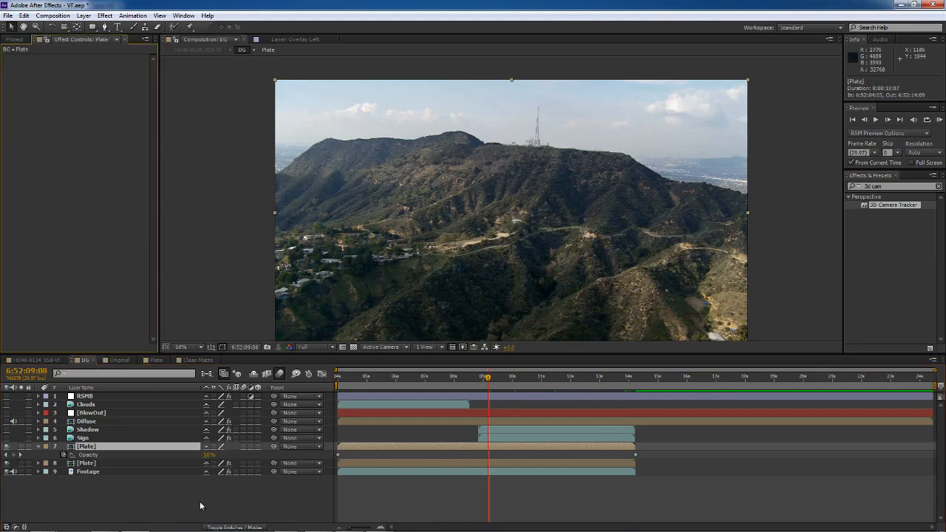
click(156, 463)
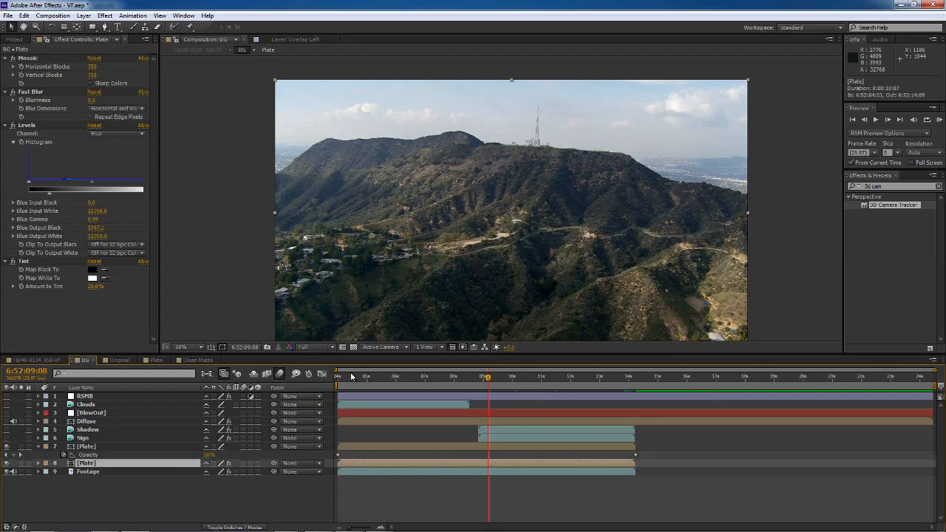
key(Home)
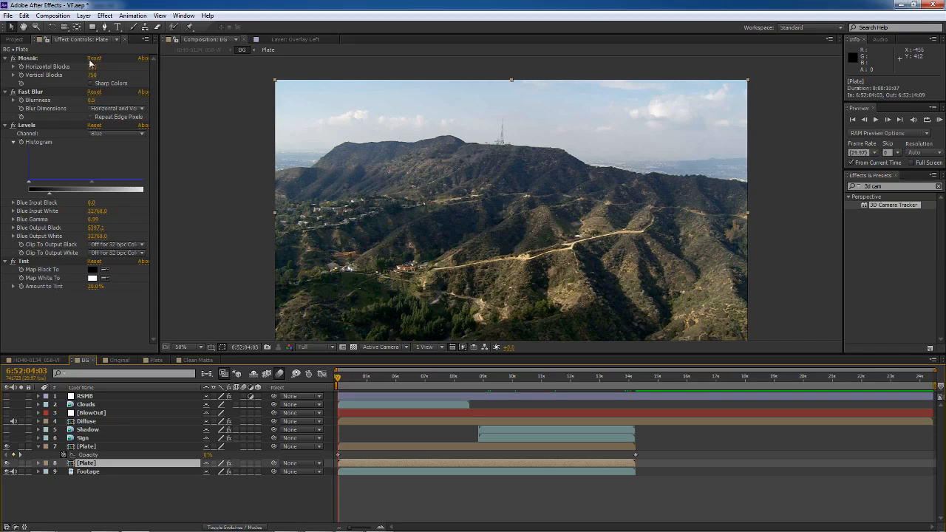
click(48, 59)
key(period)
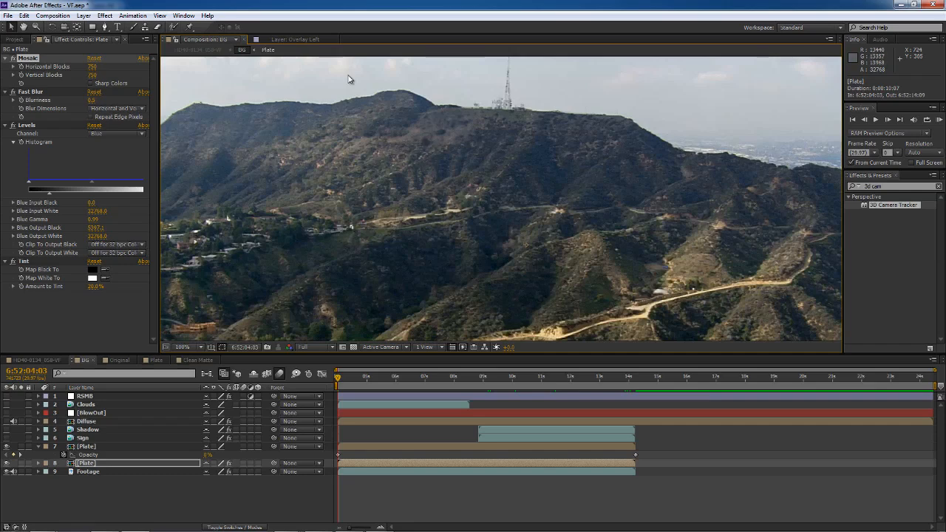
click(31, 91)
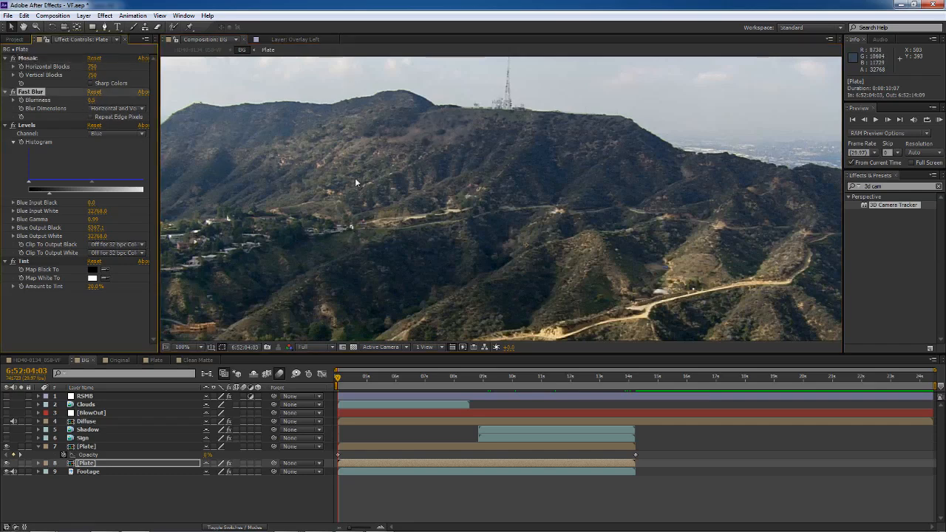
click(27, 125)
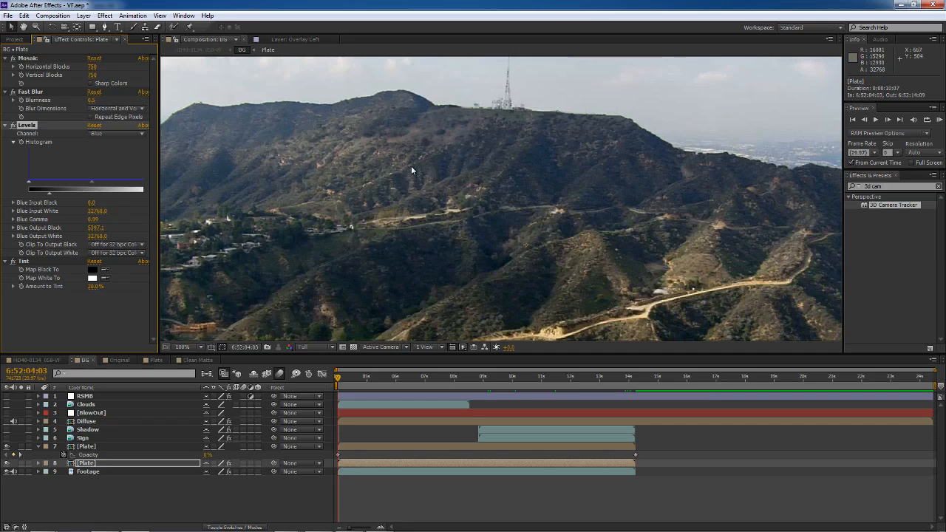
View the BG composition's Red, Green and Blue channels one after another.
click(288, 347)
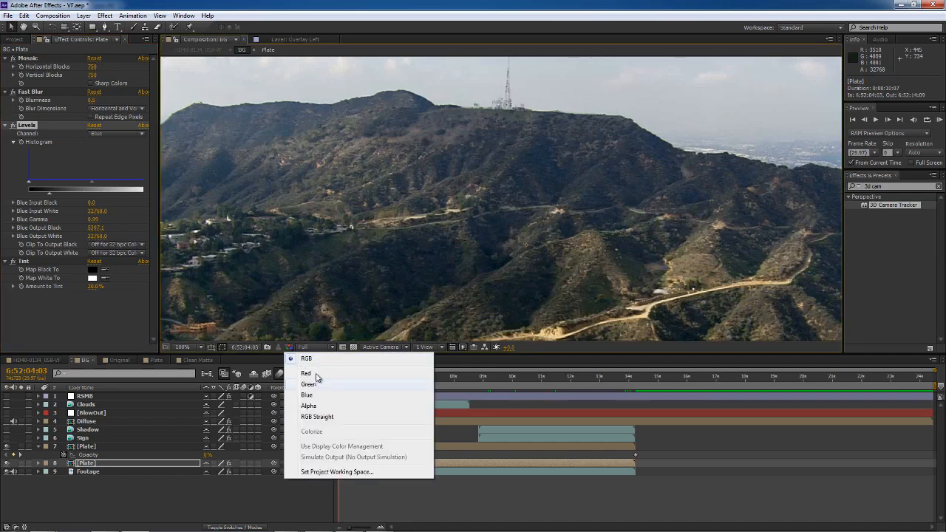
click(311, 373)
click(288, 347)
click(309, 385)
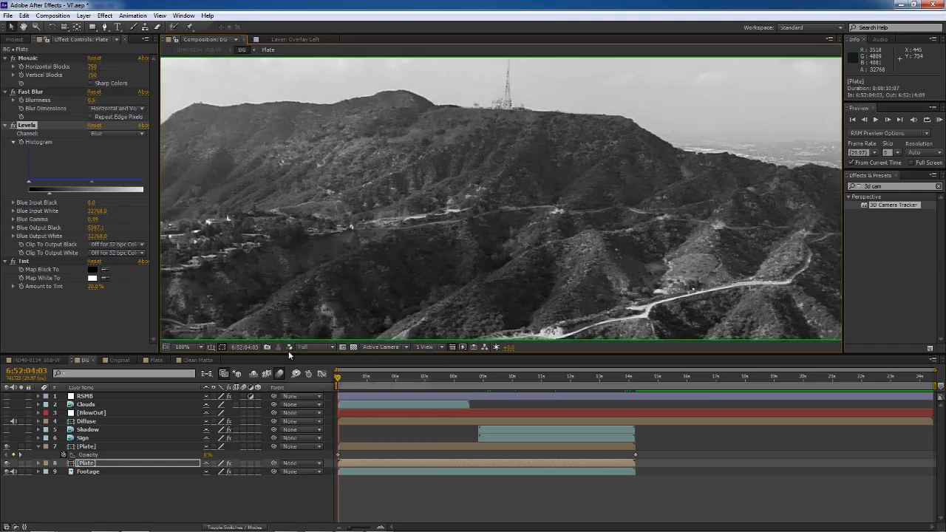
click(288, 348)
click(307, 395)
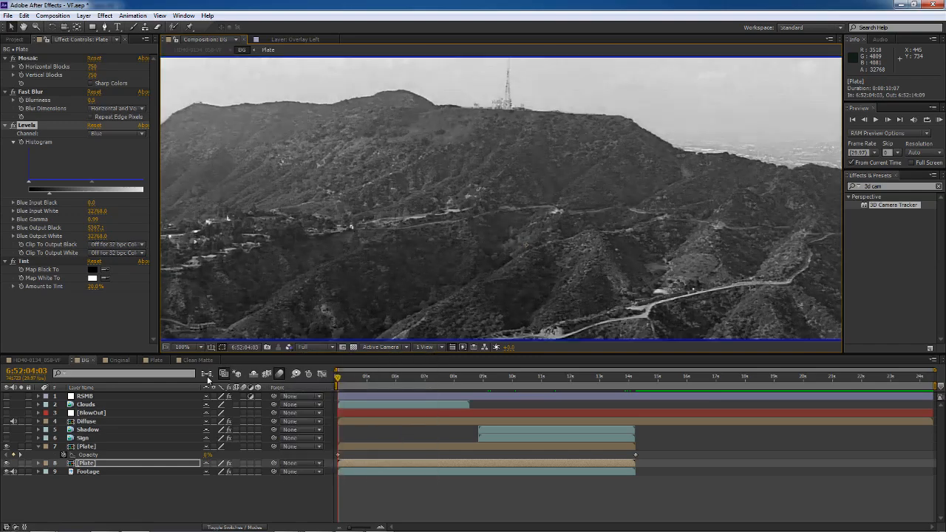
Examine the Red, Green and Blue channel settings of the Levels effect on the lower Plate layer.
click(103, 134)
click(109, 155)
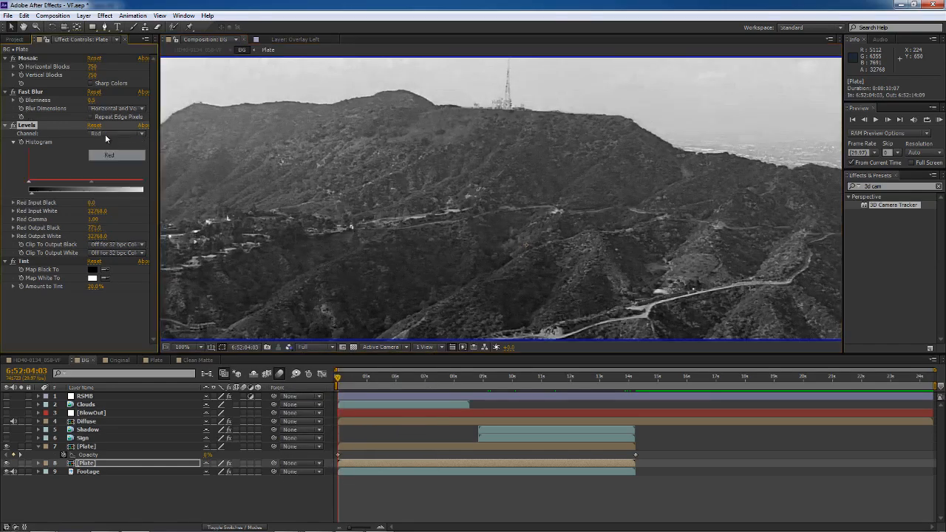
click(105, 134)
click(112, 166)
click(117, 135)
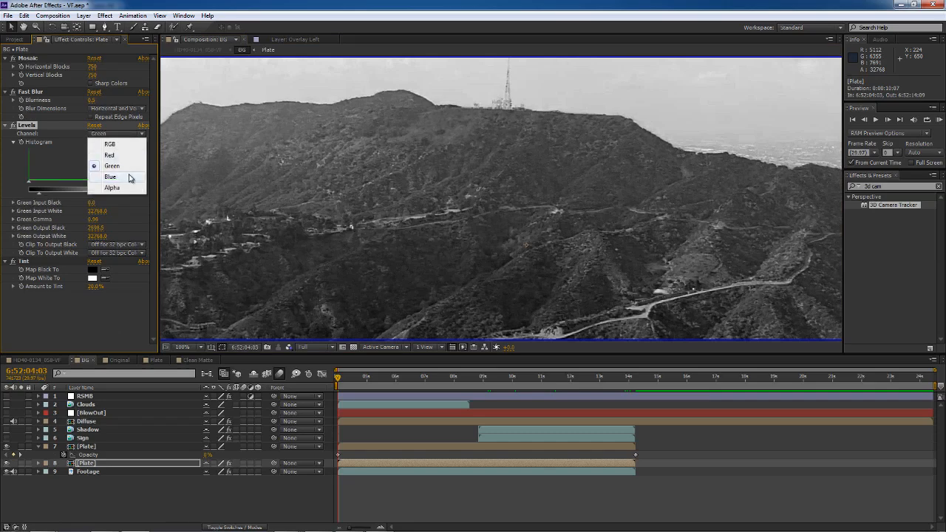
click(118, 176)
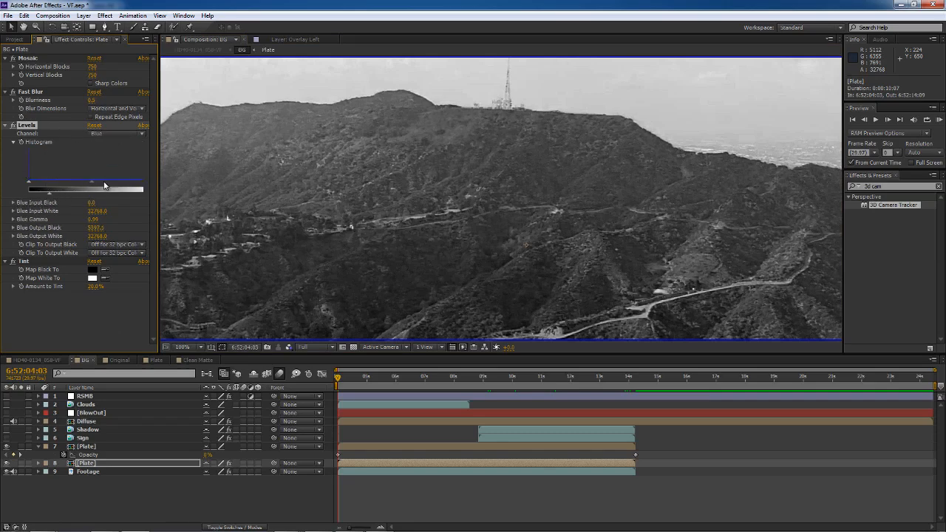
View the BG composition's Alpha channel and switch to its Red channel.
click(289, 348)
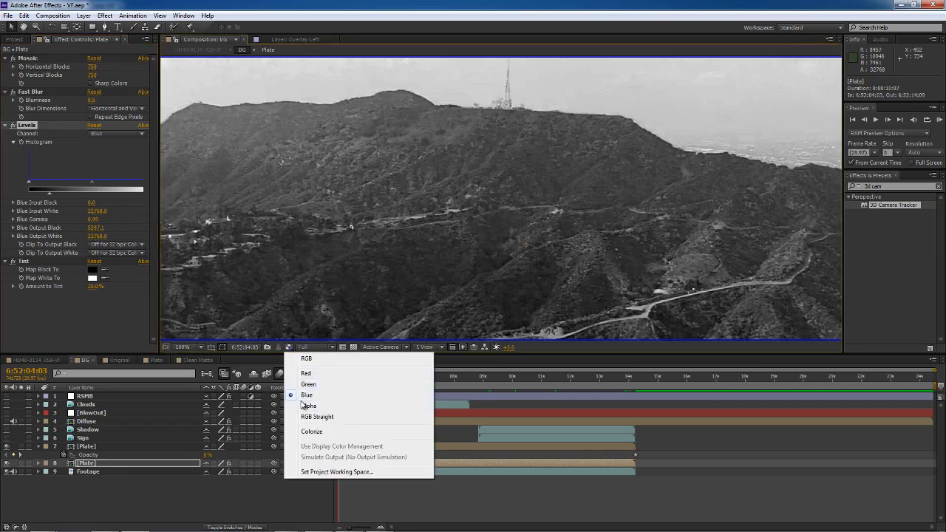
click(308, 405)
click(295, 346)
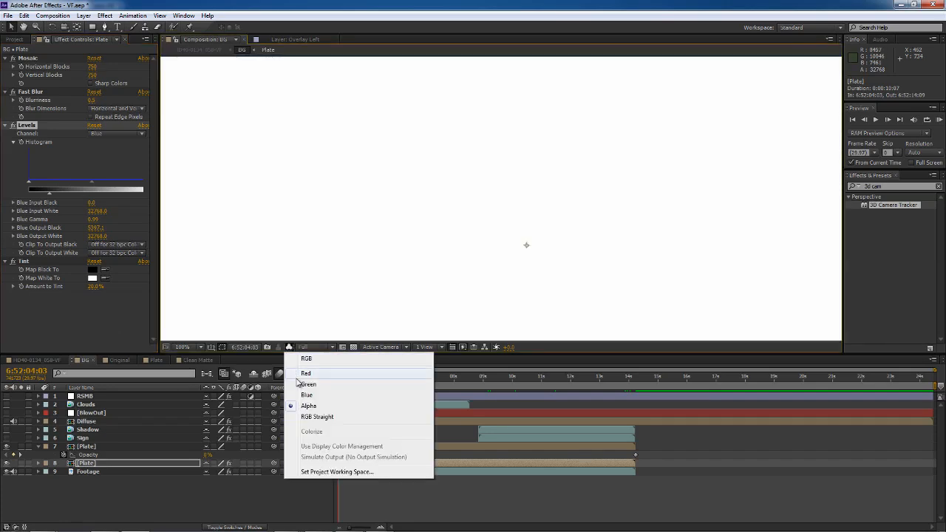
click(307, 371)
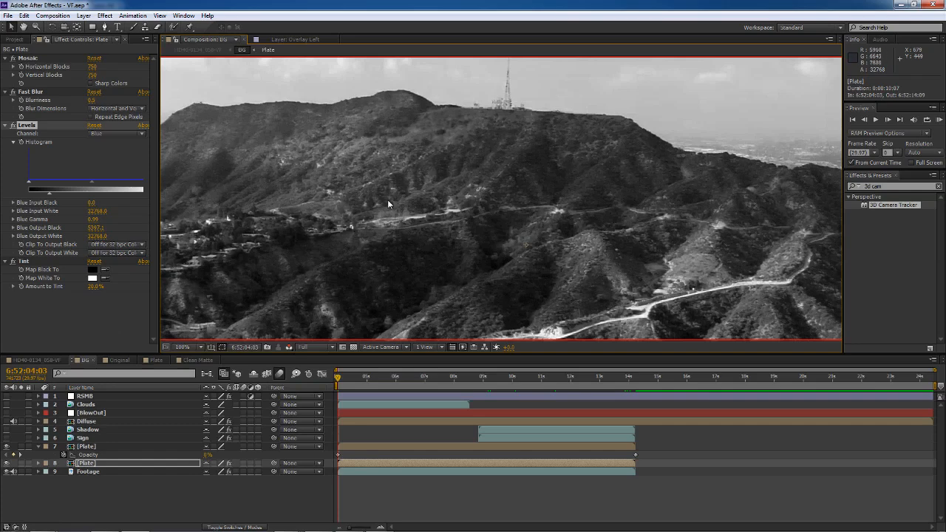
Move the lower Plate layer aside to check the patch, undo the move, and return the composition view to RGB.
drag(459, 152, 544, 208)
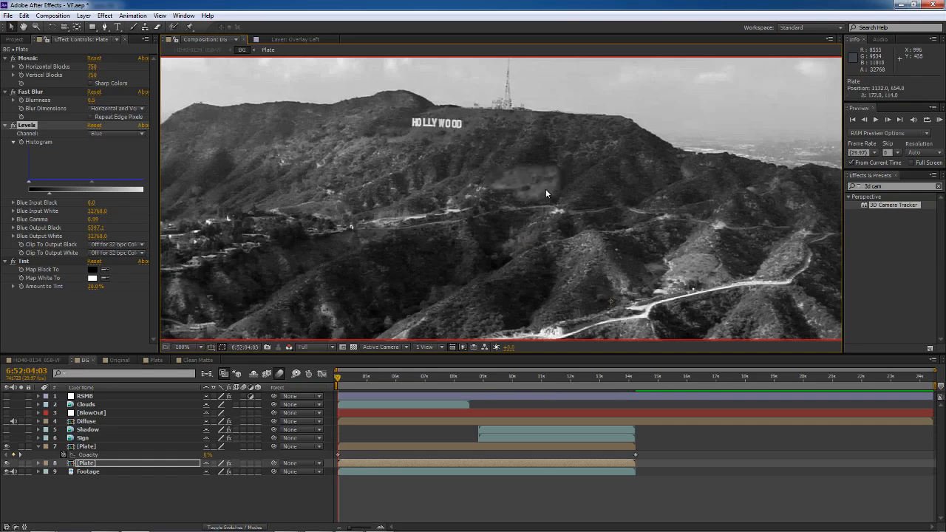
key(ctrl+z)
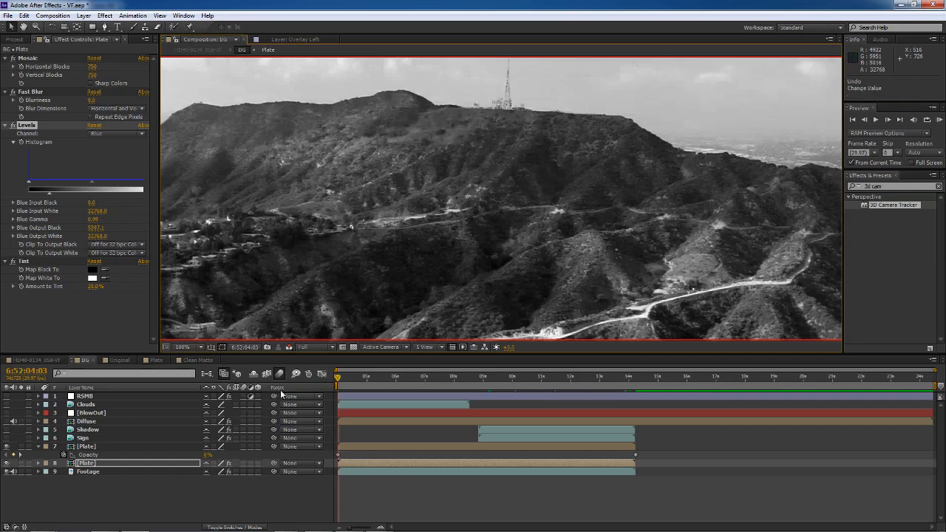
click(289, 347)
click(300, 359)
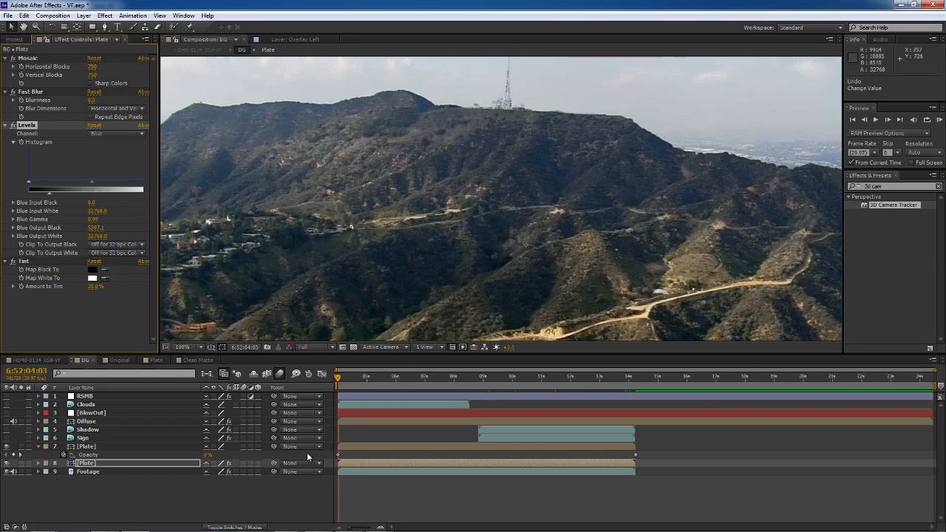
Collapse the upper Plate layer's properties and make the Shadow and Sign layers visible, viewing them at 6:52:10:09.
click(147, 493)
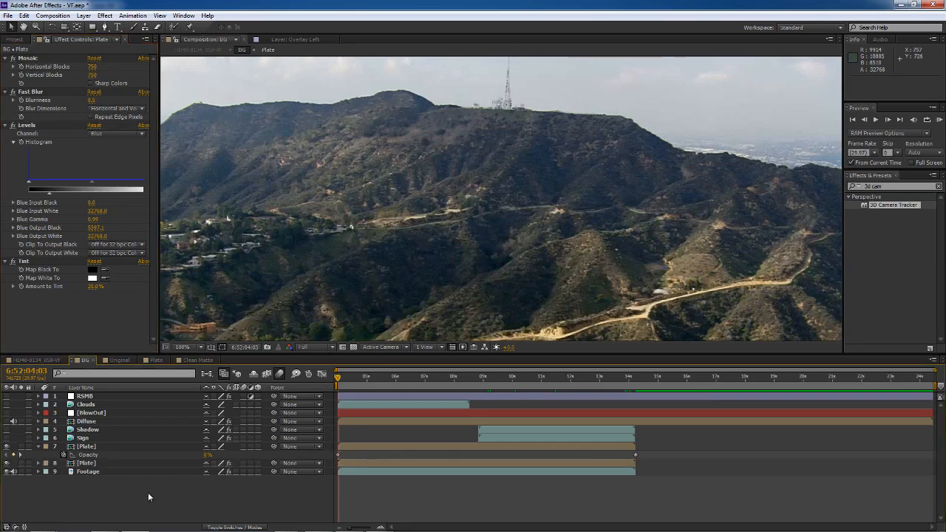
click(36, 446)
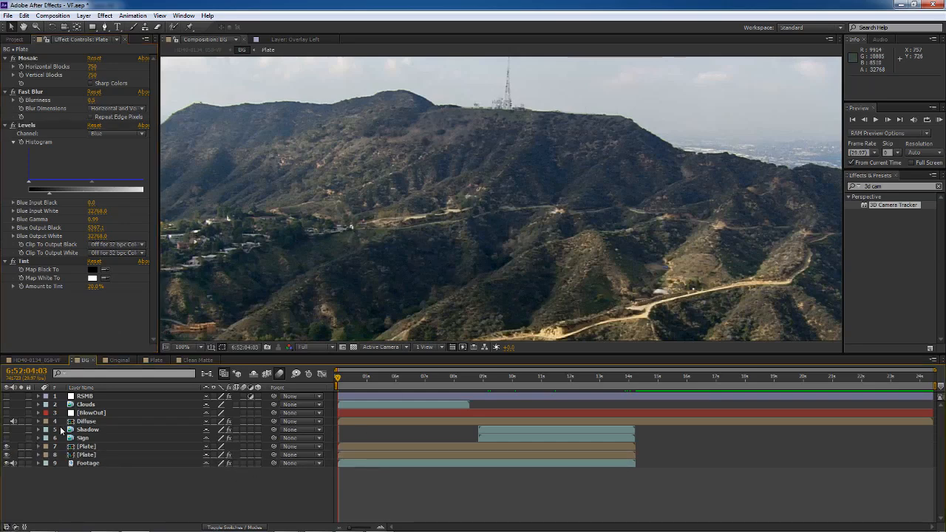
click(87, 429)
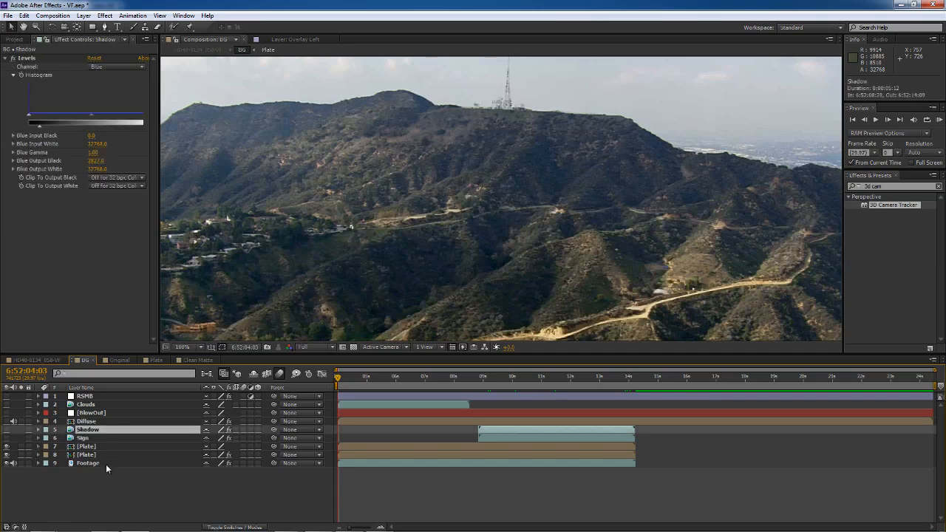
click(6, 431)
click(83, 438)
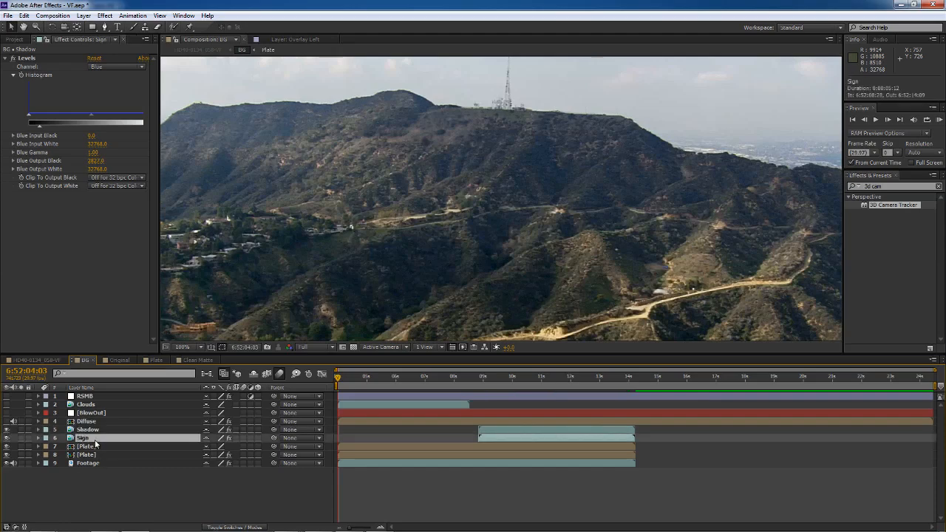
click(517, 378)
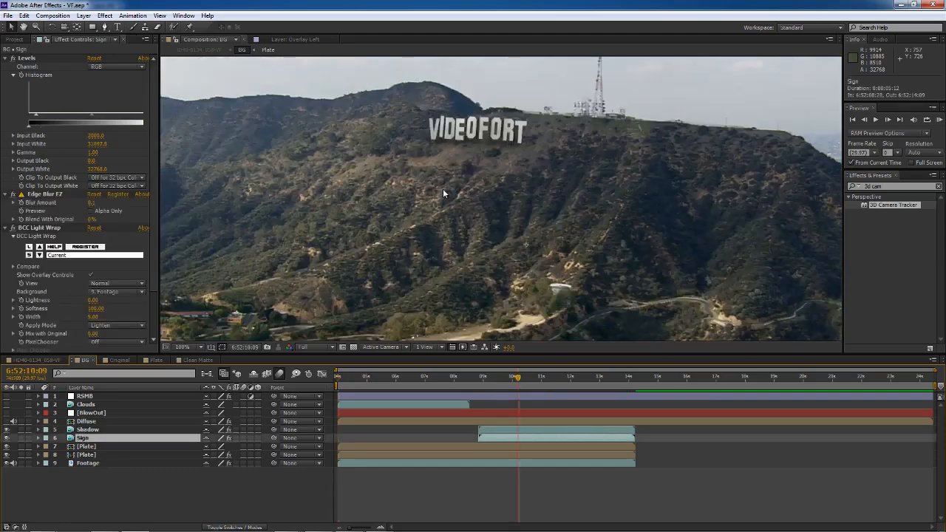
Solo the Shadow layer to examine its rendered pass, and show all visible layers again.
click(100, 429)
click(21, 430)
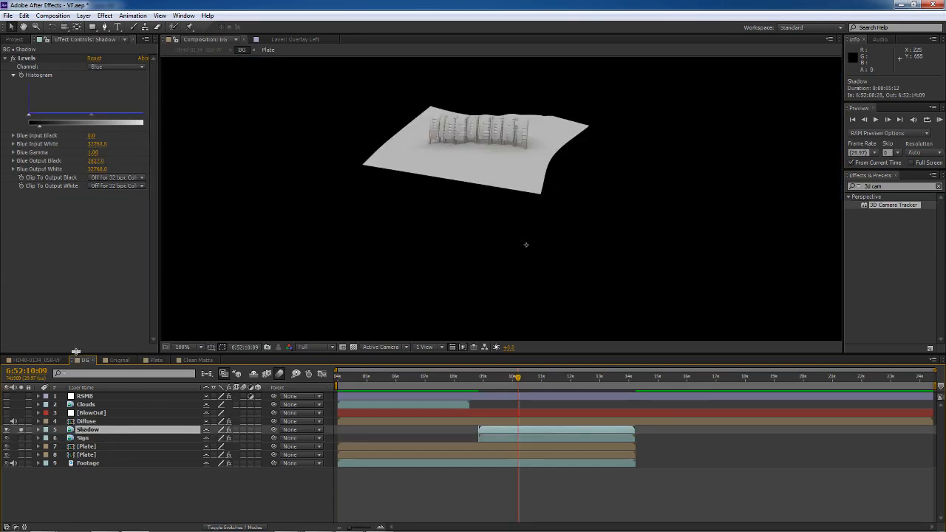
click(21, 430)
Show the Sign layer's effects in a wider effect list and examine Levels, Edge Blur EZ and BCC Light Wrap.
click(74, 437)
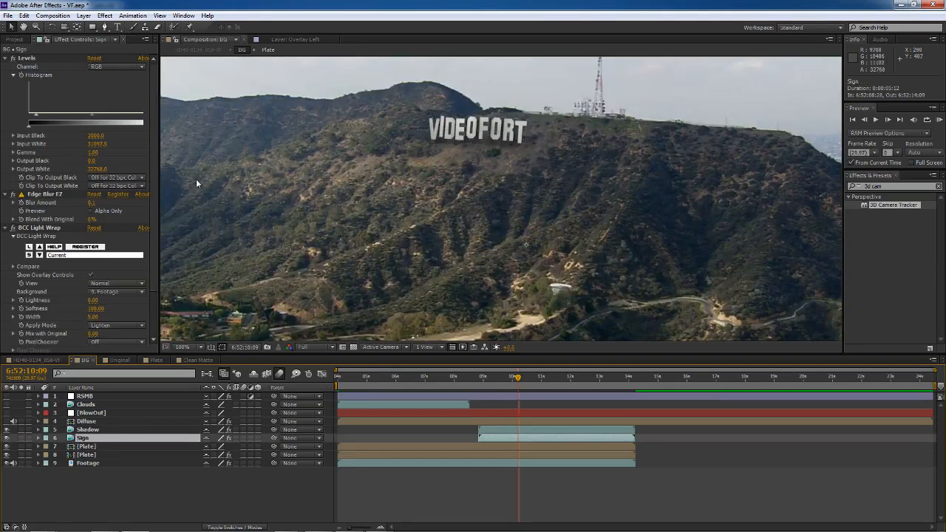
drag(158, 193, 200, 193)
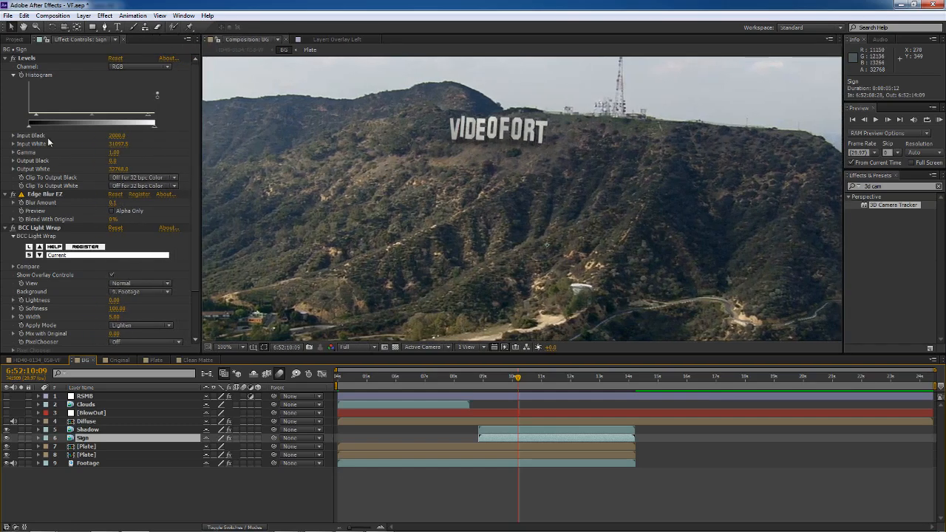
click(27, 58)
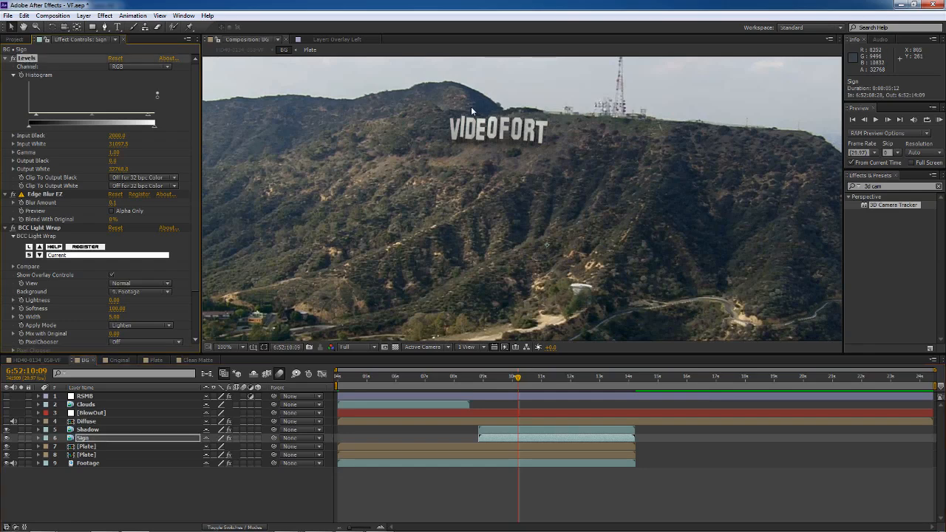
click(51, 195)
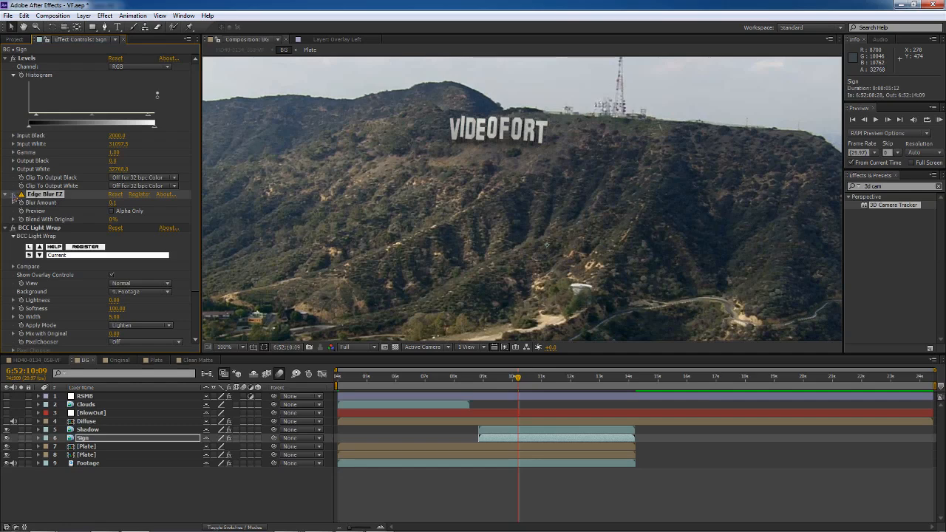
click(56, 229)
scroll(54, 234, down, 1)
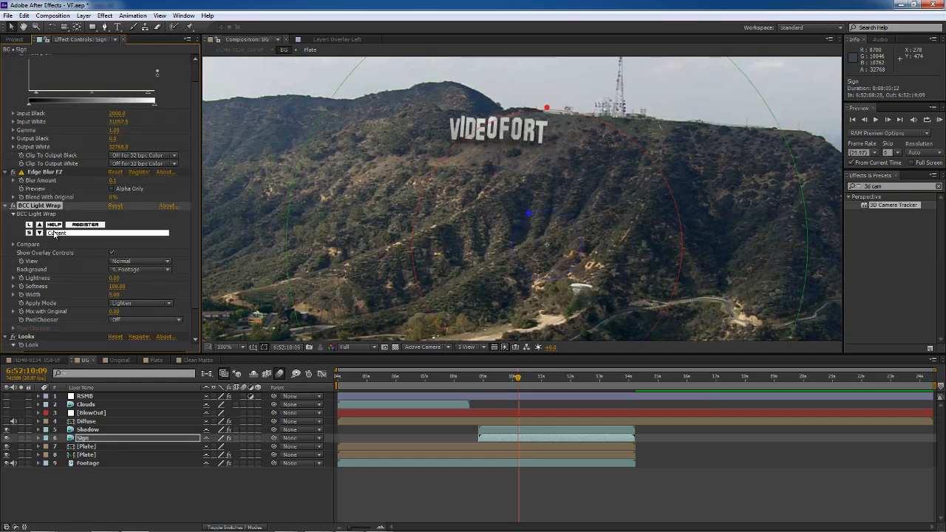
scroll(54, 234, down, 1)
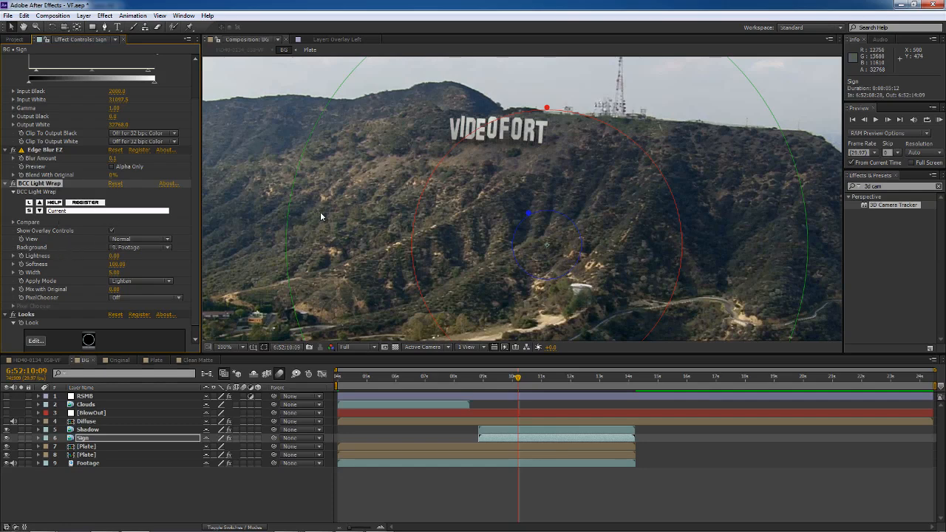
Compare the VIDEOFORT sign at 400% with BCC Light Wrap turned off and on, leaving the effect enabled.
drag(532, 149, 497, 175)
scroll(498, 175, up, 4)
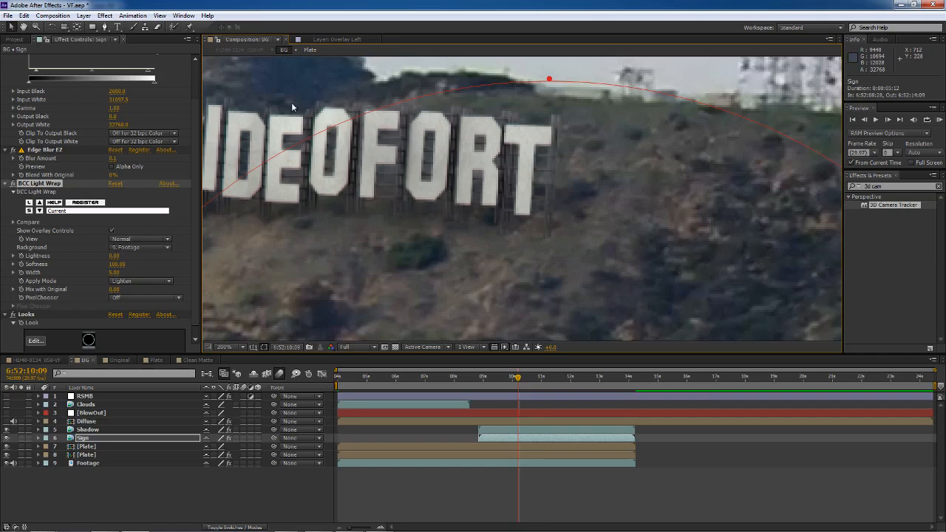
scroll(550, 194, down, 2)
scroll(548, 184, up, 2)
click(13, 184)
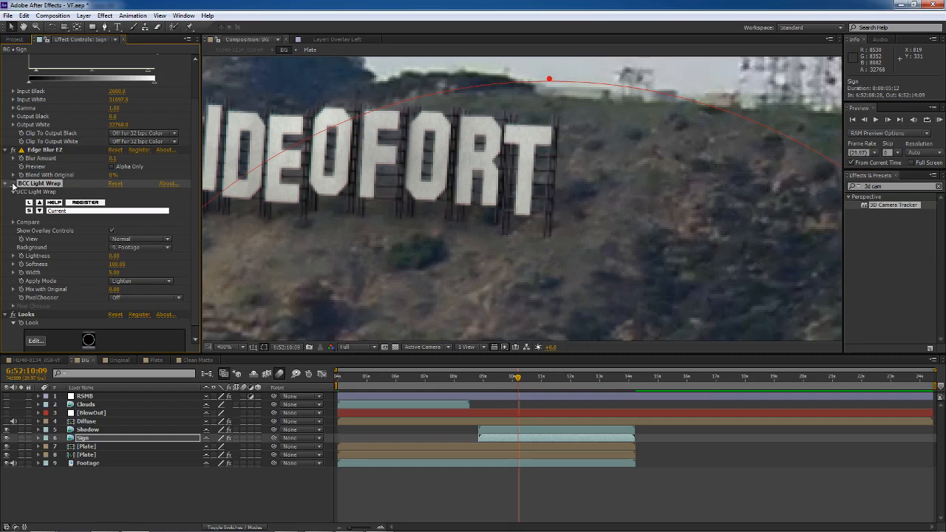
click(12, 184)
click(12, 184)
middle_drag(228, 160, 406, 172)
click(13, 184)
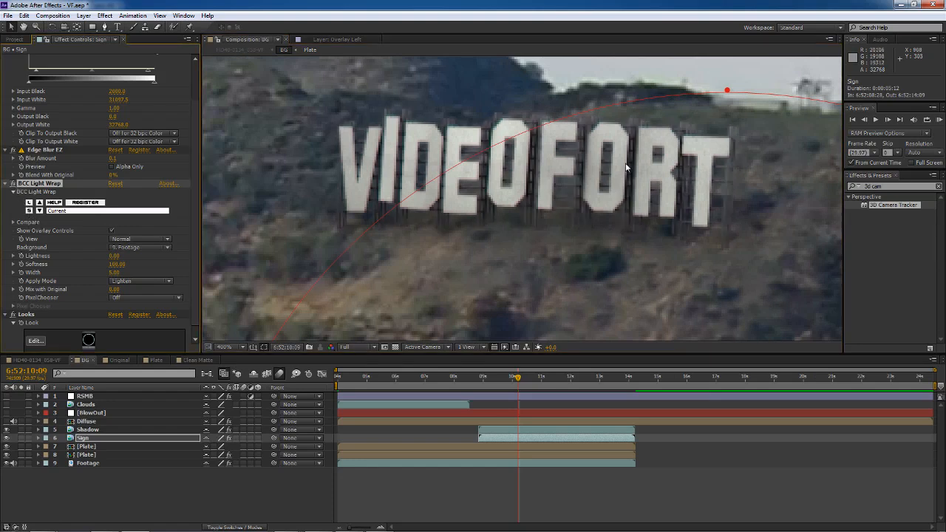
middle_drag(468, 241, 438, 240)
Open the Sign layer's Looks setup in Magic Bullet Looks, examine the Chromatic Aberration settings, and cancel without changes.
scroll(46, 207, down, 1)
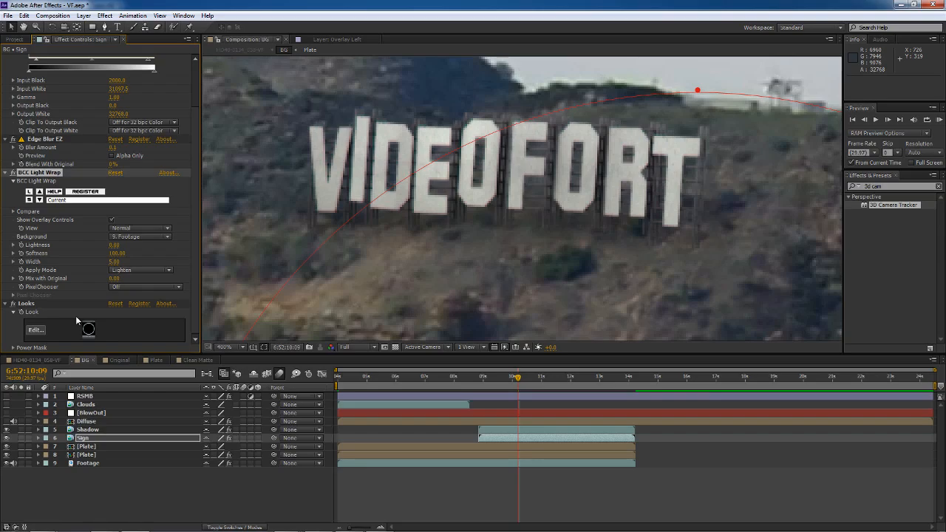
click(42, 332)
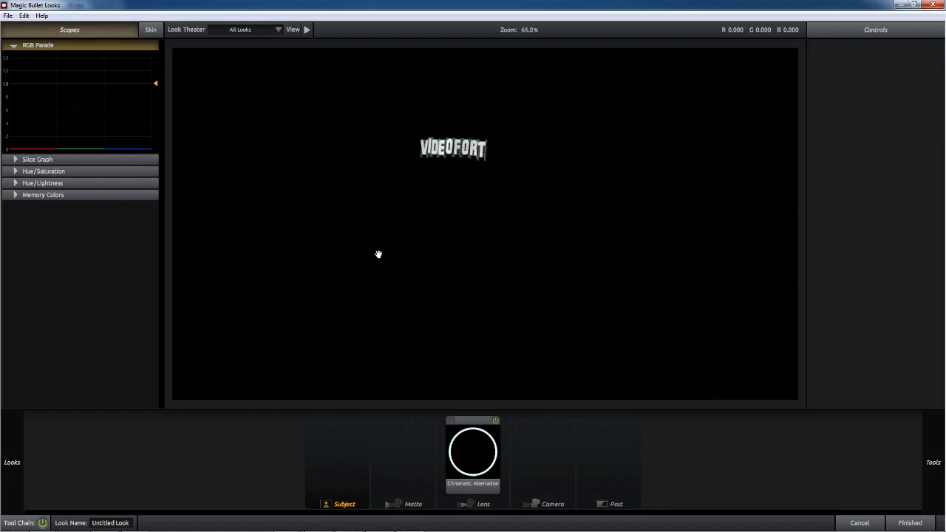
click(479, 439)
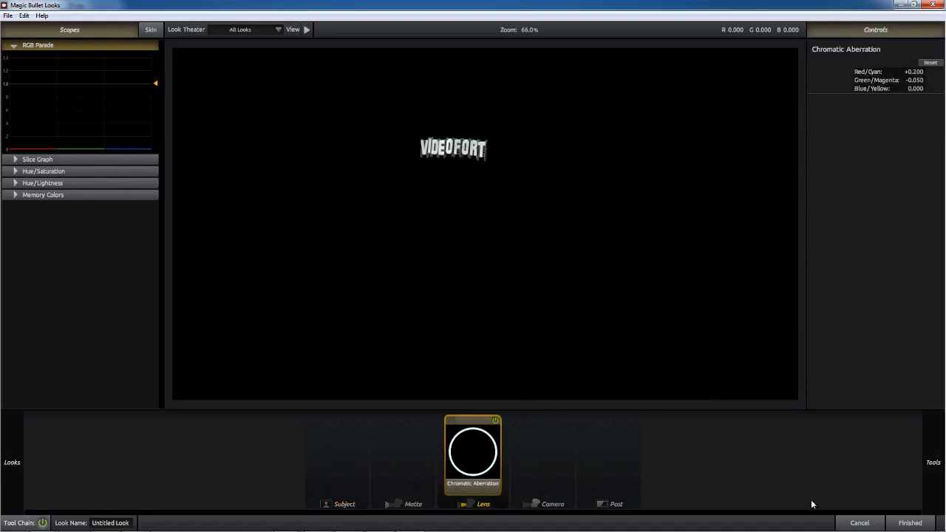
click(859, 523)
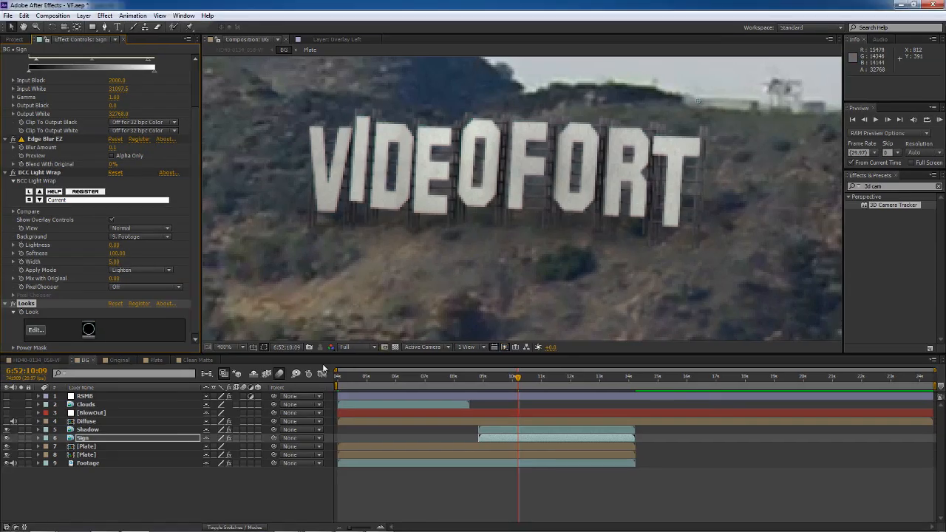
Examine the VIDEOFORT sign's edges and supports at 400%, and its blend with the hillside at 200% and 100%.
middle_drag(505, 212, 494, 274)
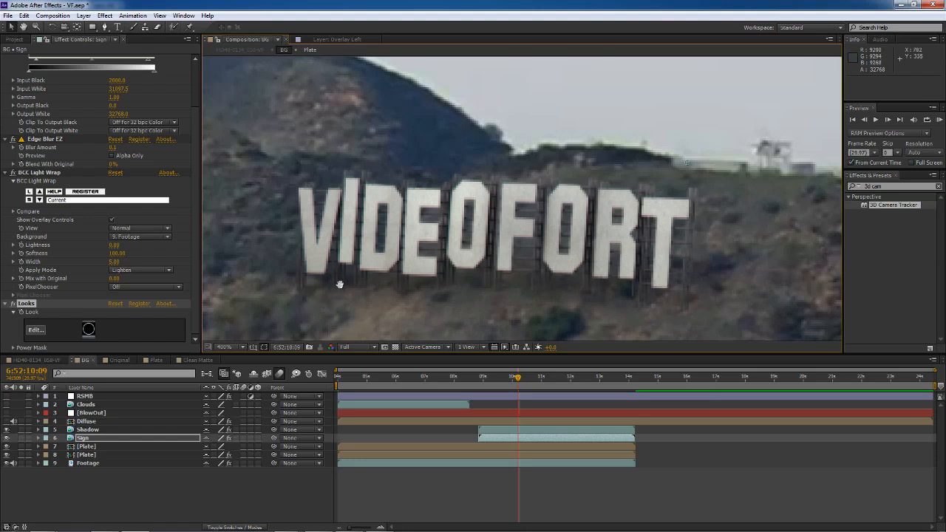
middle_drag(336, 289, 355, 274)
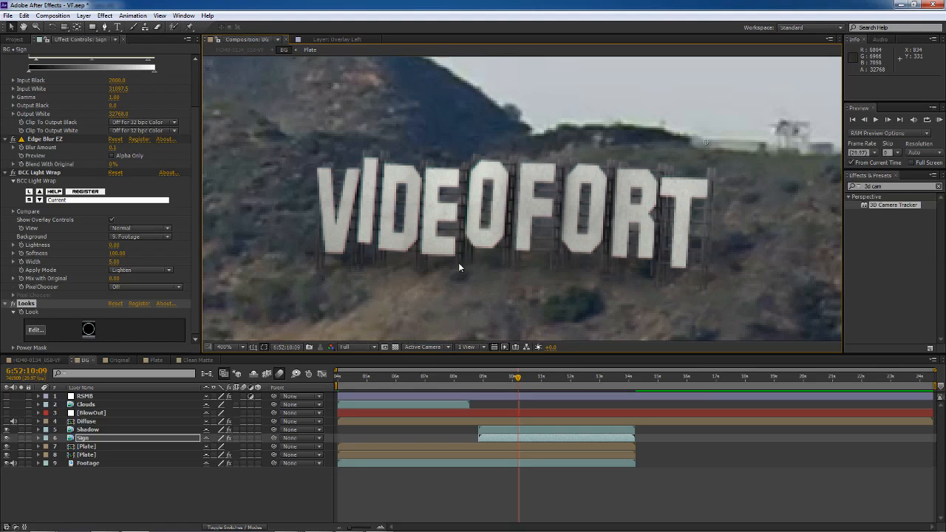
drag(458, 262, 489, 219)
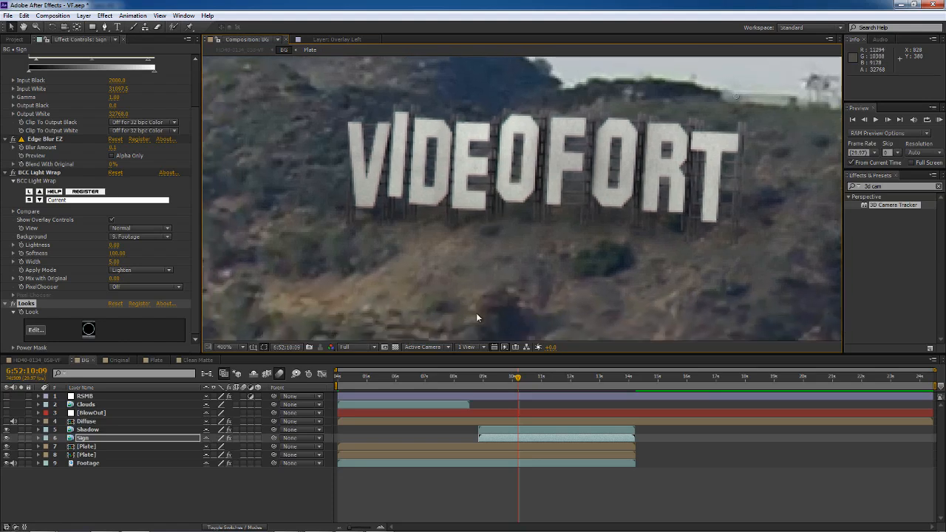
drag(512, 255, 504, 255)
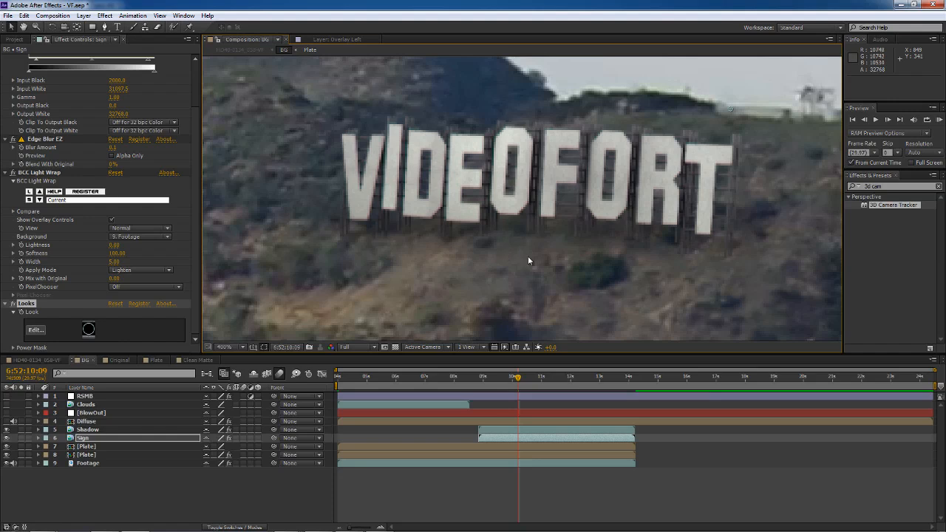
drag(659, 232, 616, 215)
key(comma)
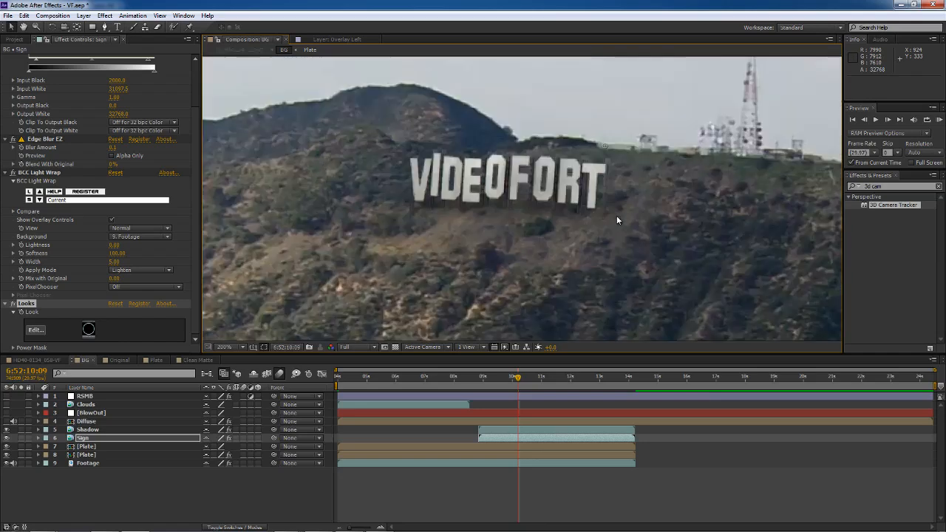
key(comma)
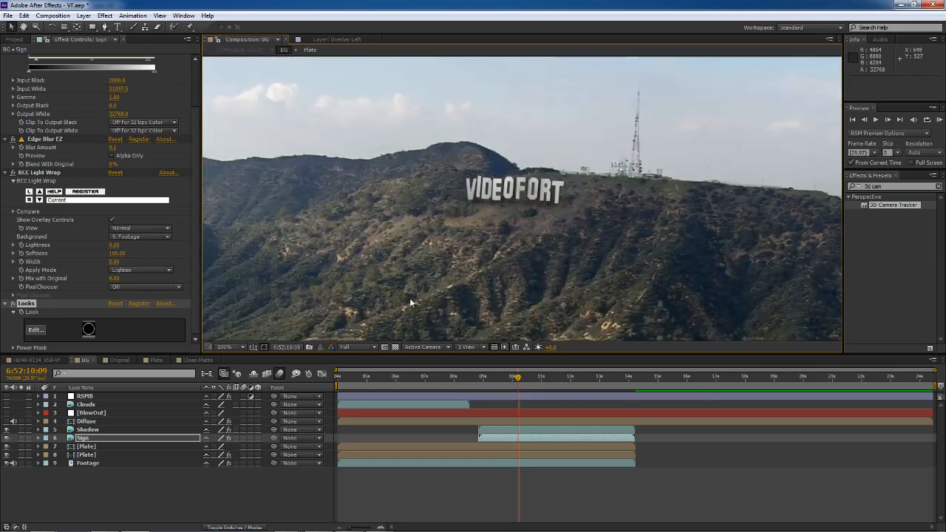
Examine the Levels effect on the Shadow layer.
click(121, 431)
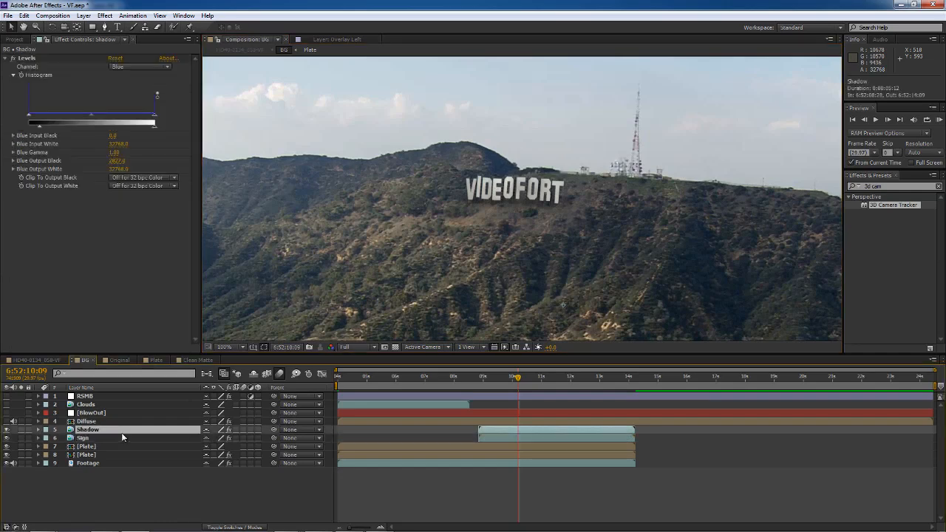
click(27, 59)
click(27, 59)
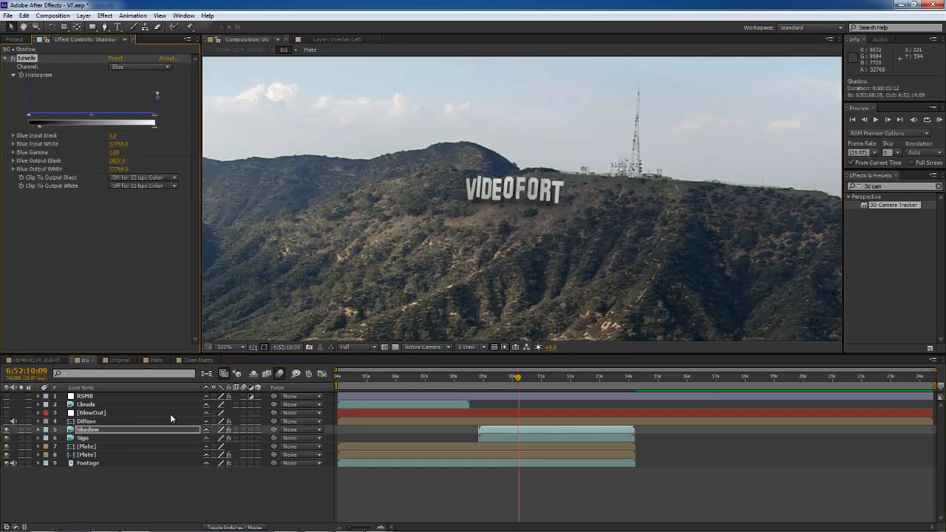
Reveal the Shadow layer's Opacity and blending mode, and view its shadow pass in isolation.
key(t)
key(F4)
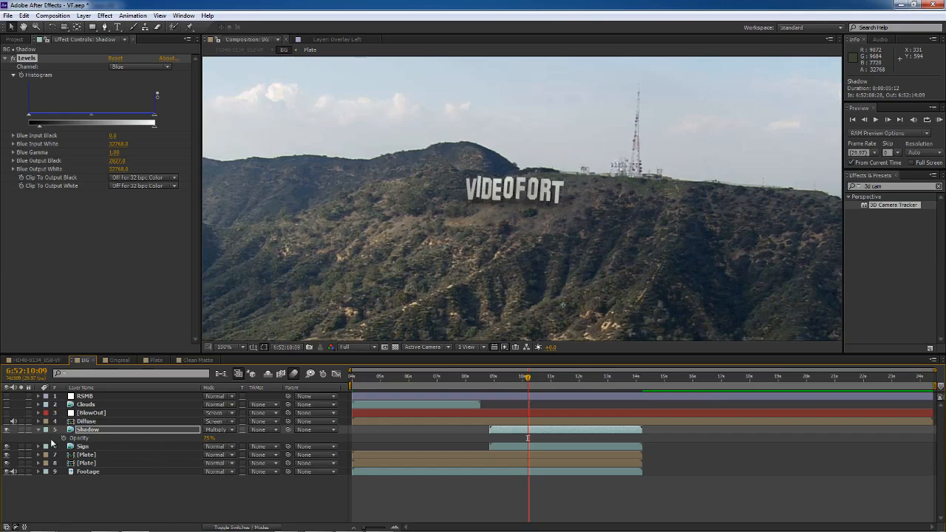
click(20, 430)
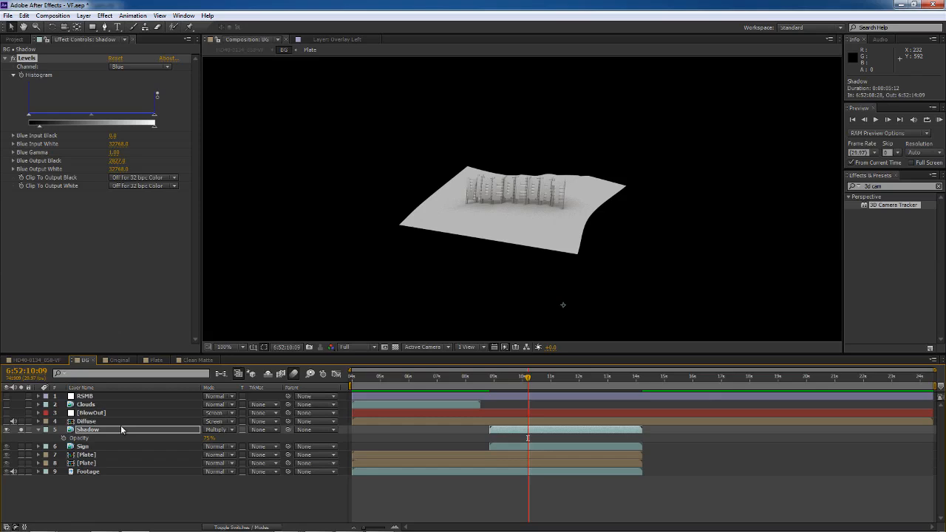
click(21, 430)
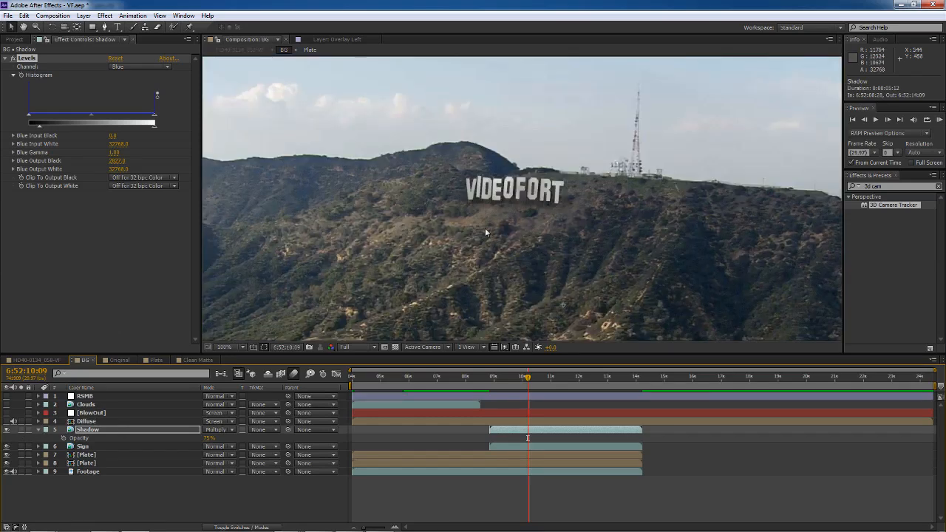
Turn on the Diffuse layer and compare the VIDEOFORT hillside with it hidden and shown, leaving it visible.
click(83, 422)
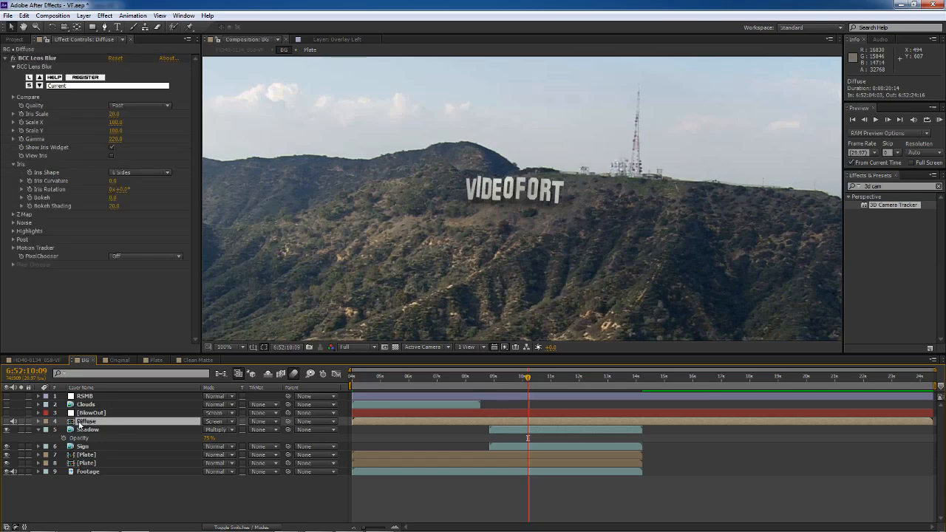
click(6, 422)
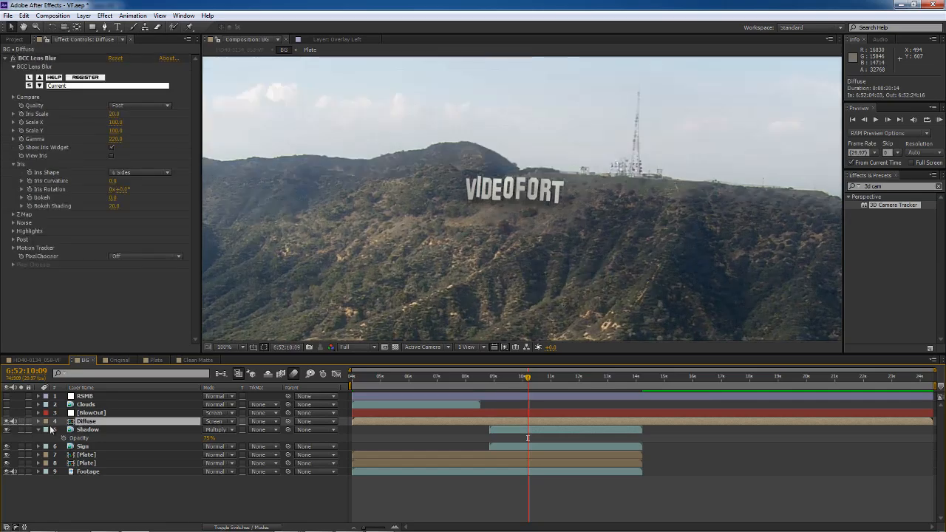
drag(302, 309, 296, 235)
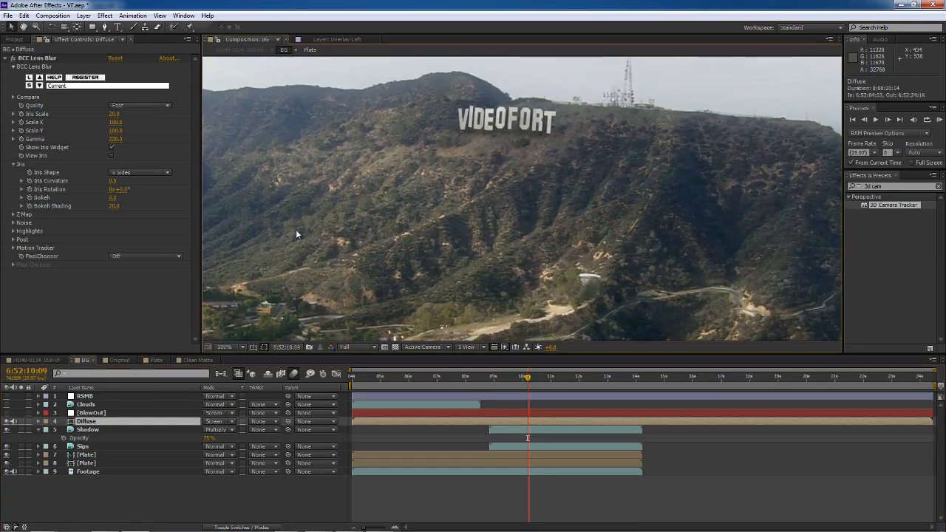
click(6, 422)
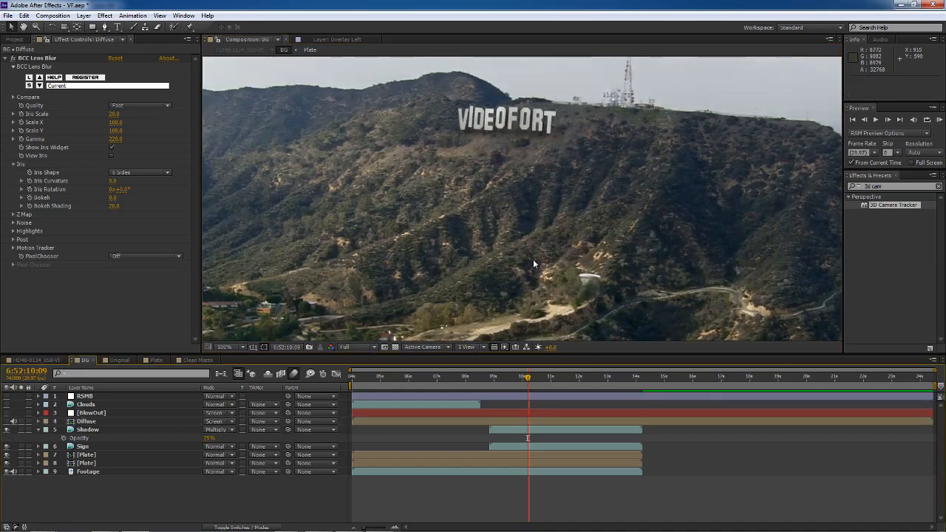
click(6, 421)
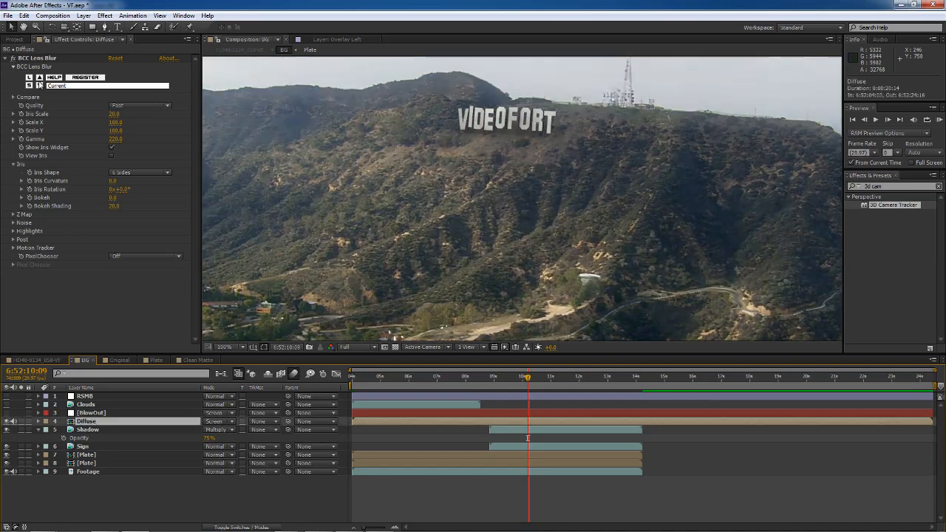
Examine the Diffuse layer's BCC Lens Blur effect, its blurred image in isolation, and its Opacity value.
click(37, 58)
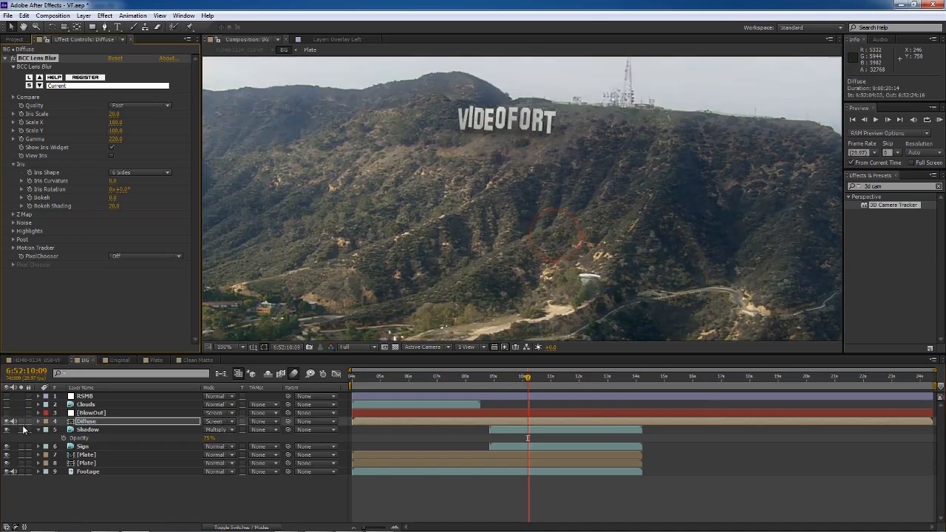
click(20, 421)
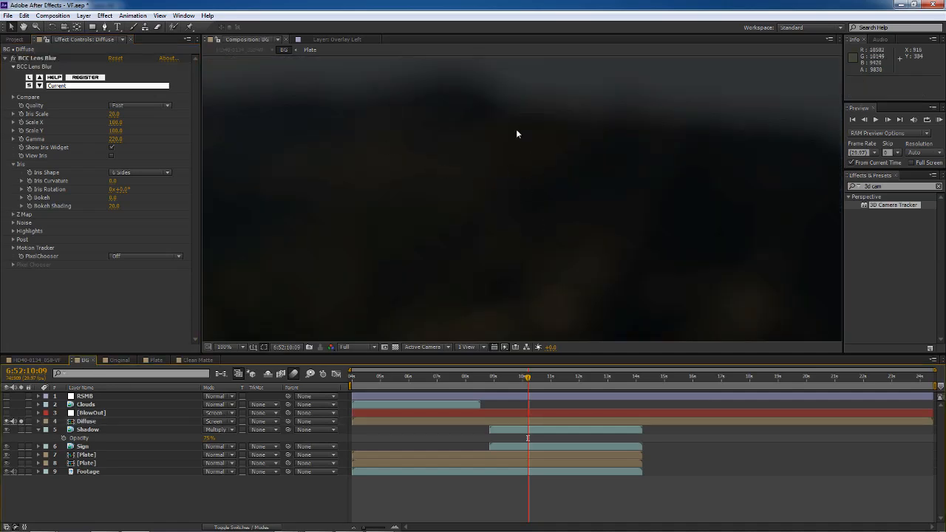
click(21, 422)
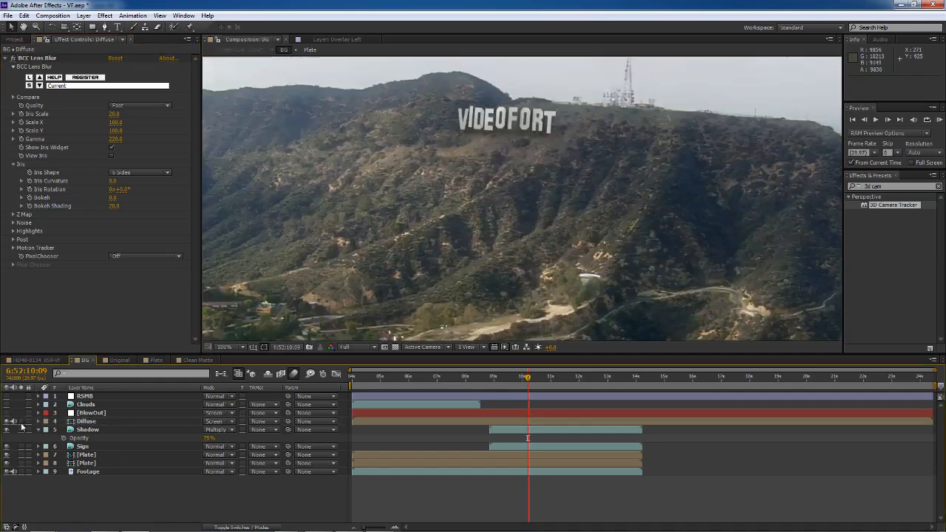
click(114, 420)
key(t)
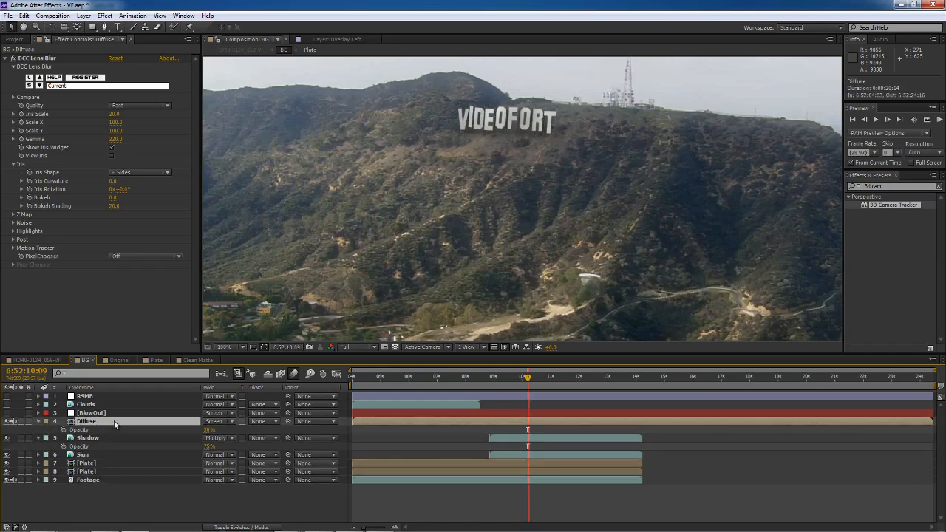
key(t)
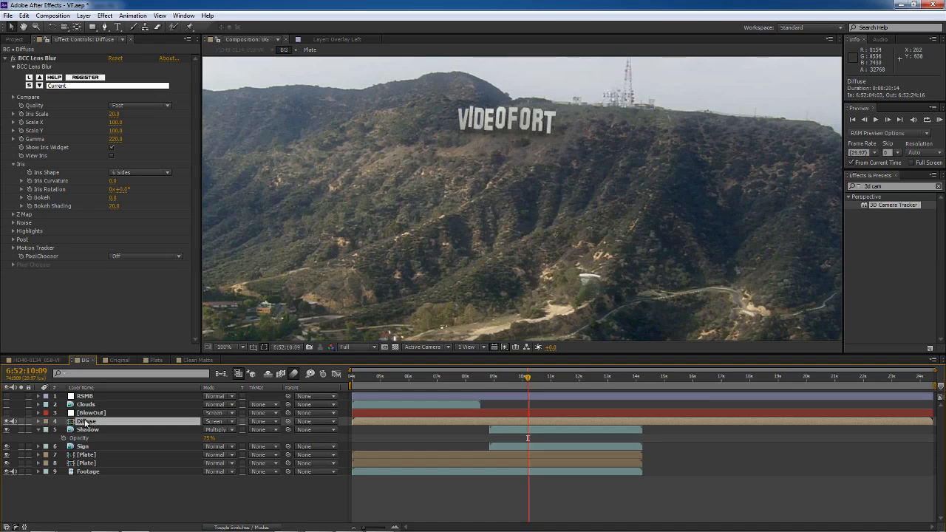
Turn on the BlowOut layer and view the whole washed-out frame at 6:52:04:03.
click(104, 405)
click(105, 412)
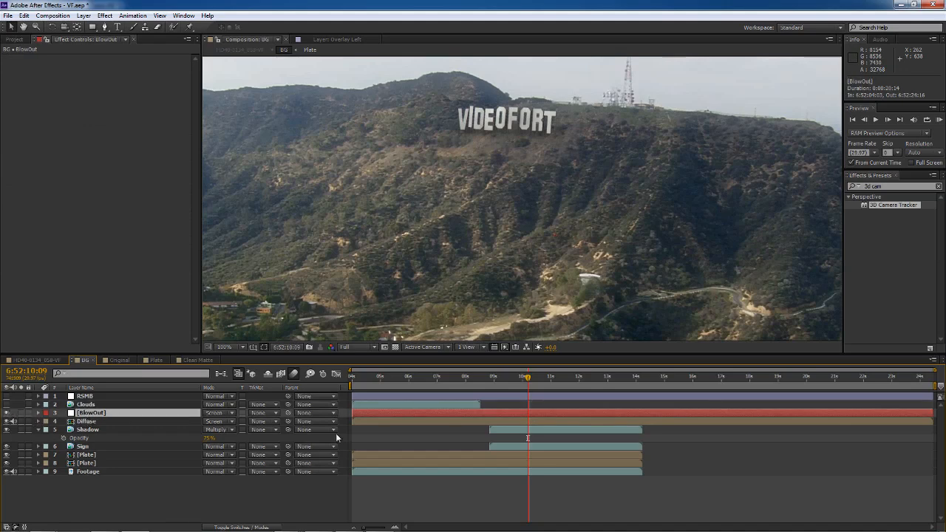
drag(362, 380, 344, 386)
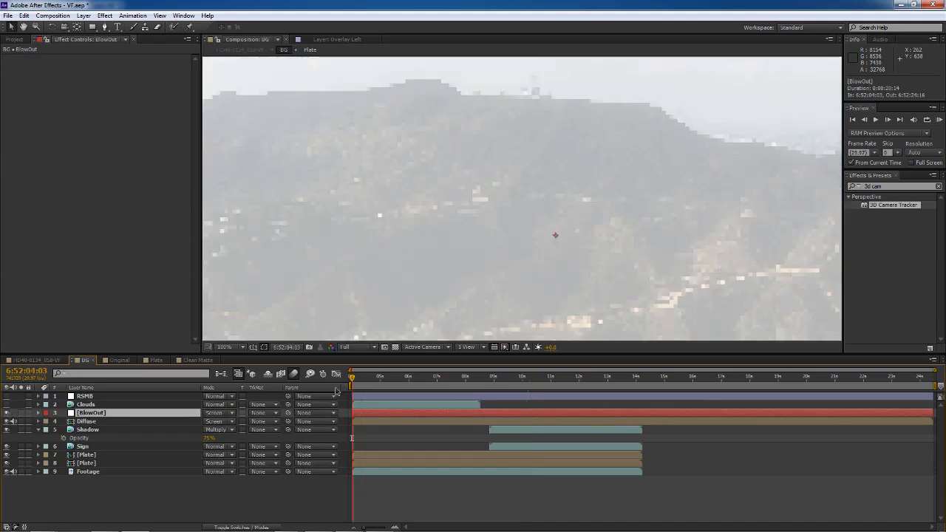
scroll(298, 278, down, 2)
drag(298, 278, 292, 254)
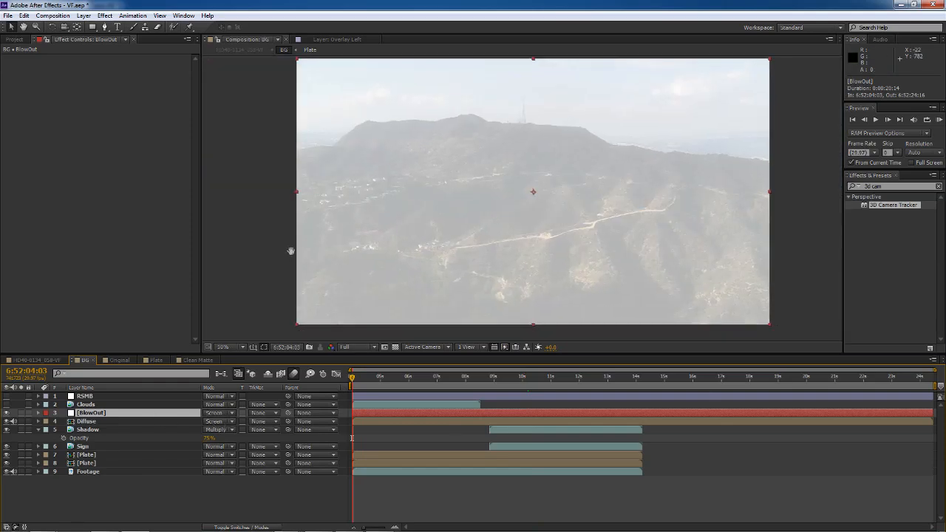
middle_drag(291, 254, 292, 254)
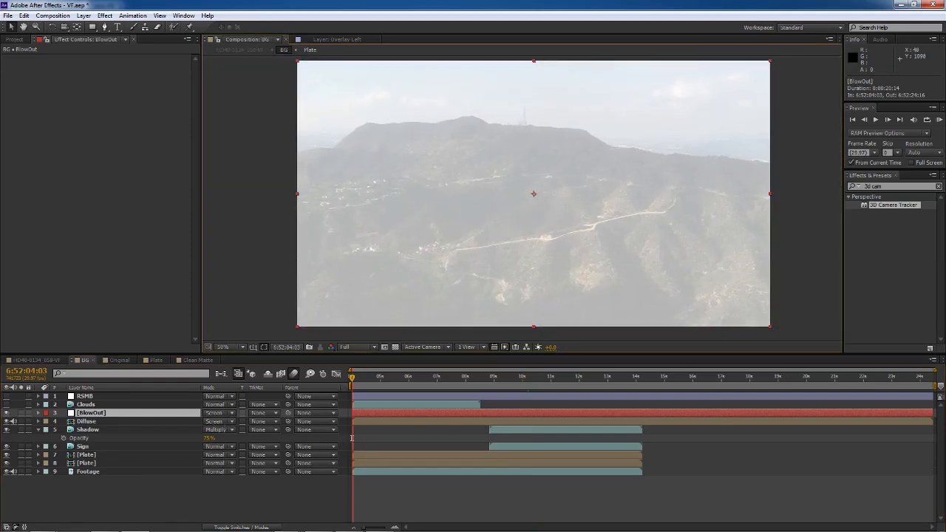
Switch to the rendered VF movie in QuickTime Player and review it from its cloudy start to the VIDEOFORT sign.
click(348, 523)
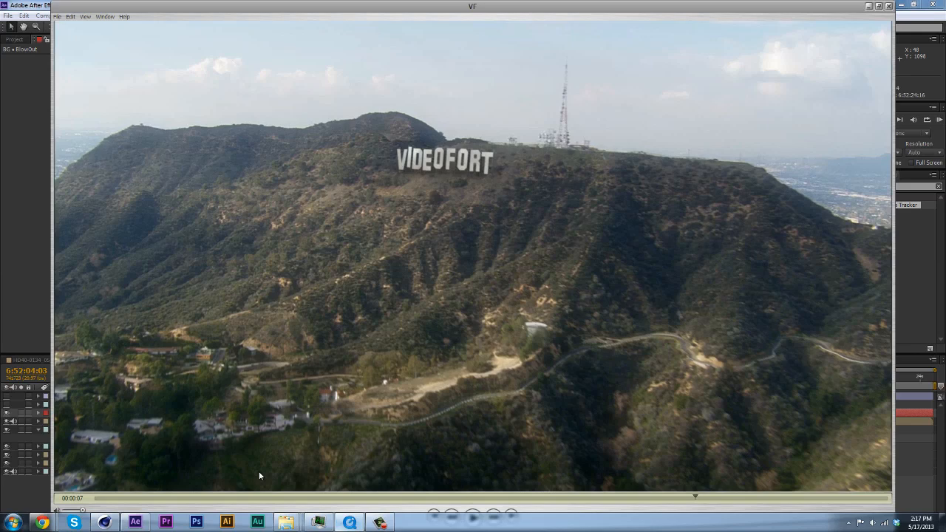
click(134, 499)
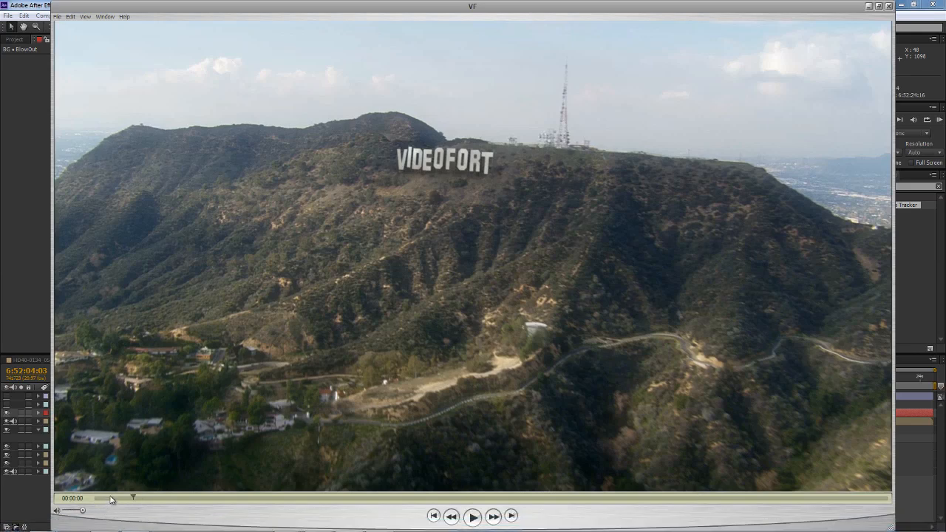
click(95, 499)
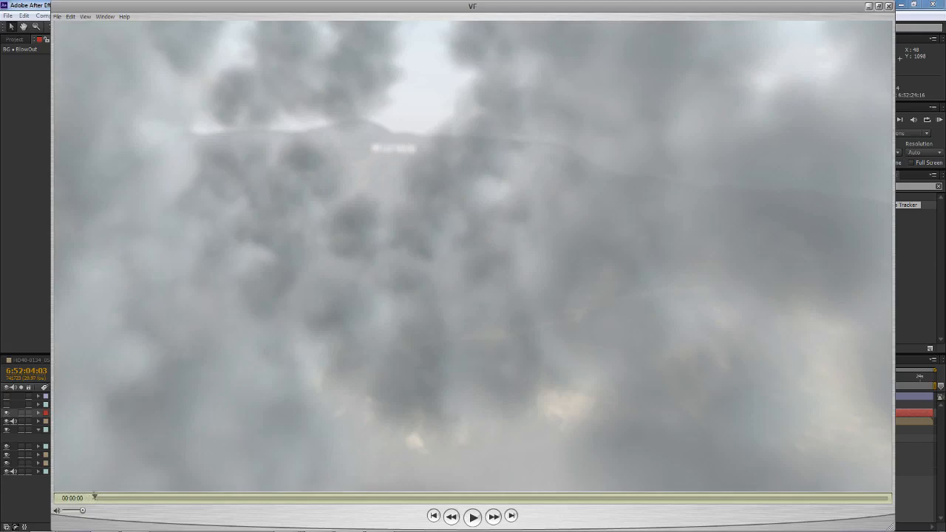
drag(95, 498, 737, 458)
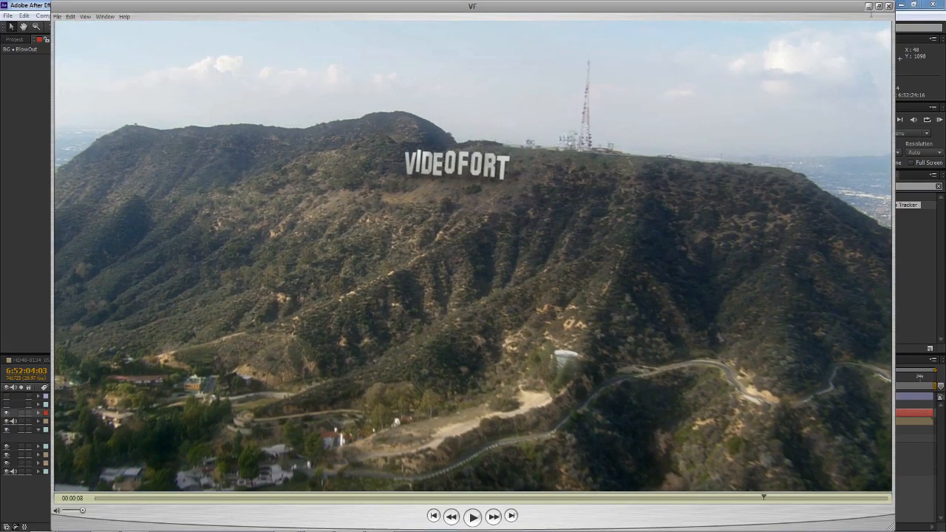
click(869, 6)
Turn on the Clouds layer in After Effects and view the cloud cover at 6:52:05:03.
click(107, 405)
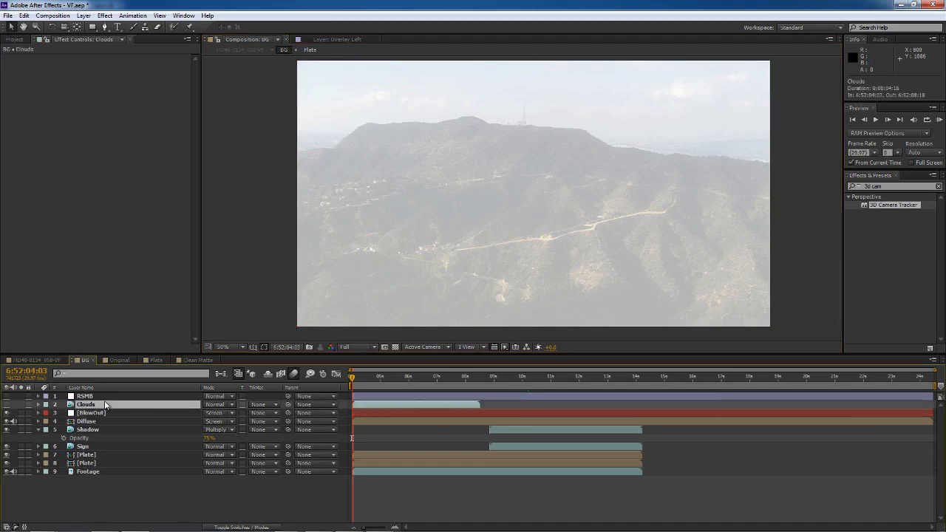
click(9, 404)
click(7, 406)
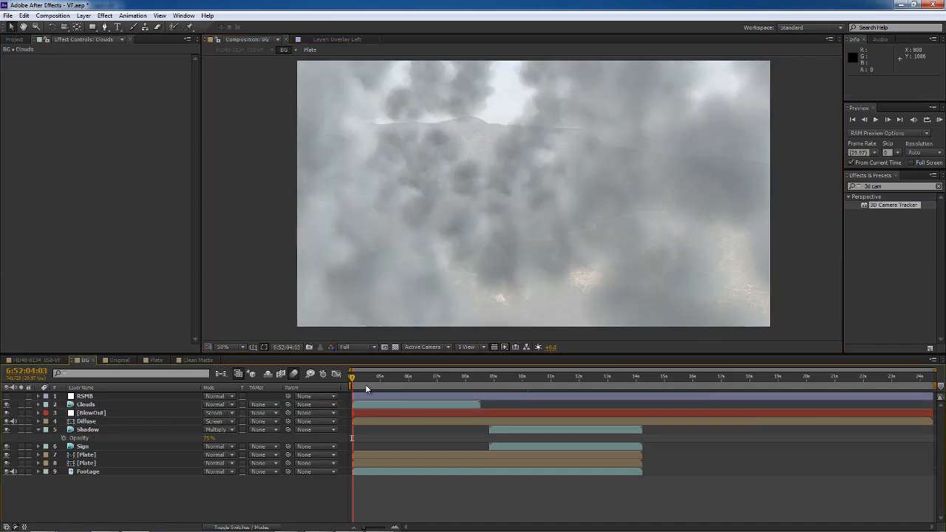
click(381, 379)
click(91, 405)
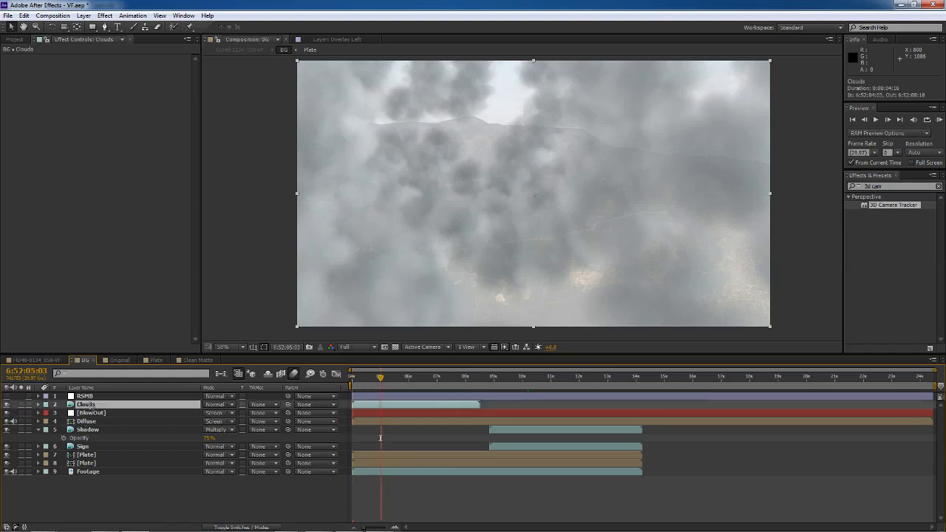
key(t)
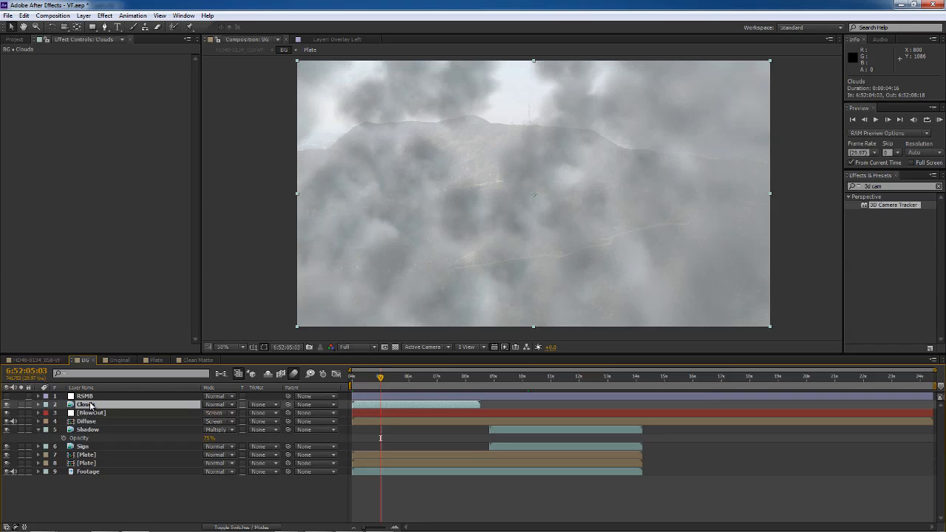
Turn on the RSMB layer, view the shot at 6:52:09:23 and 6:52:12:01, and switch off its RSMB effect.
click(107, 398)
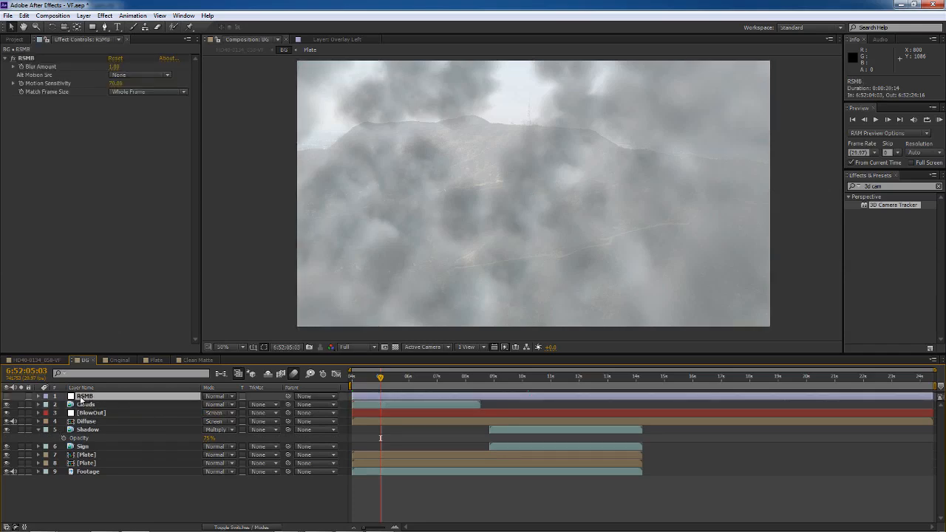
click(6, 397)
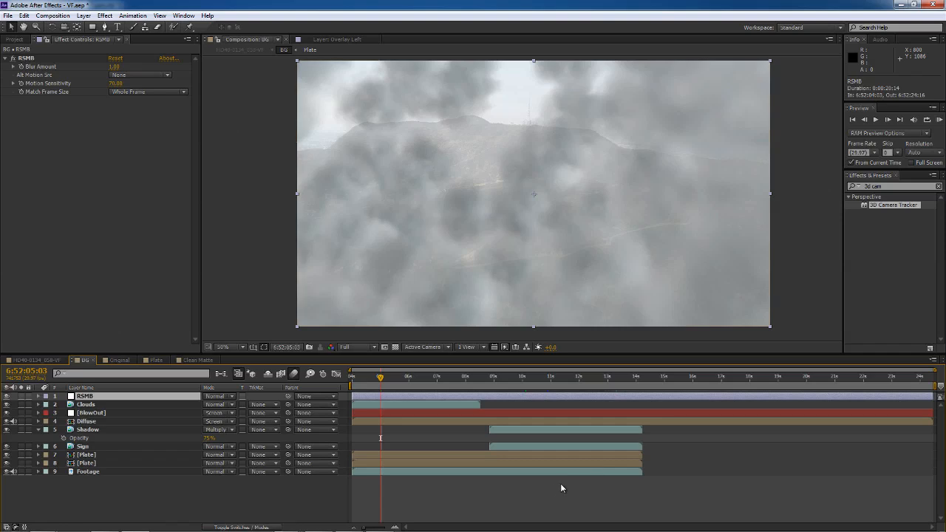
click(513, 379)
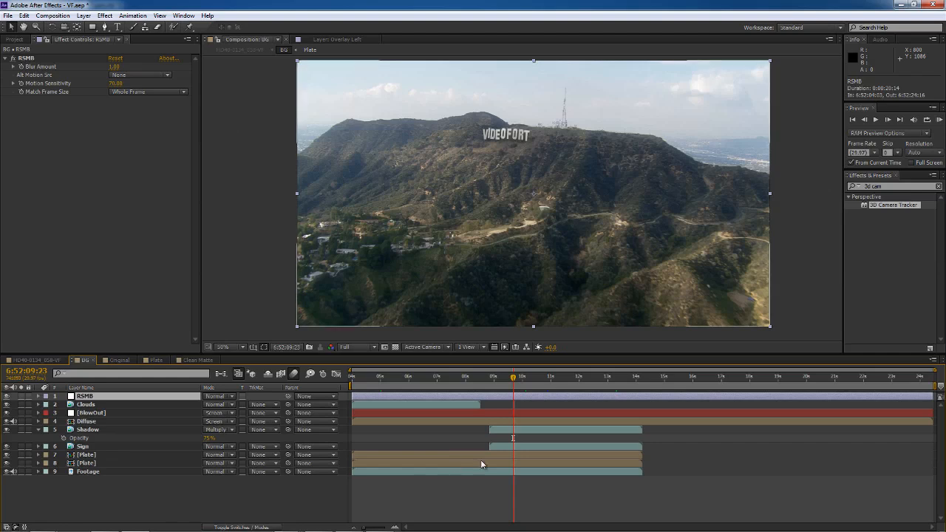
click(579, 378)
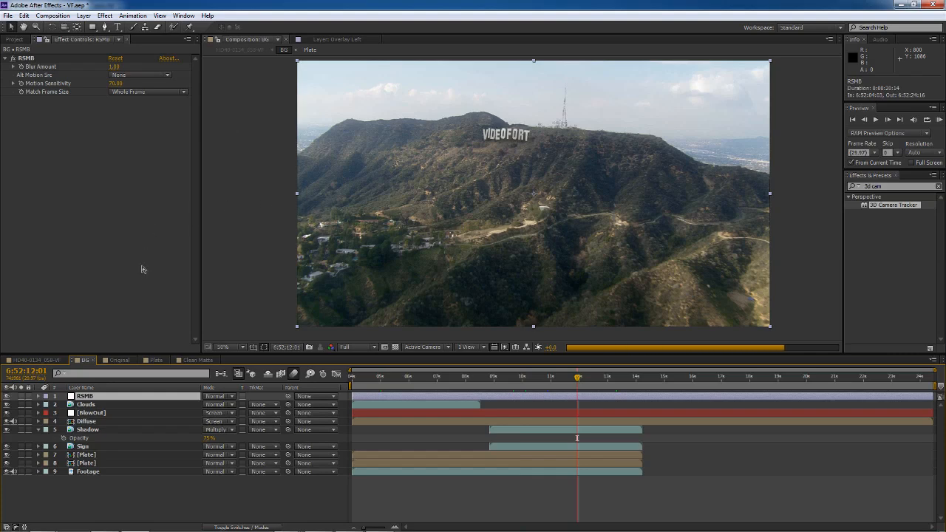
click(13, 60)
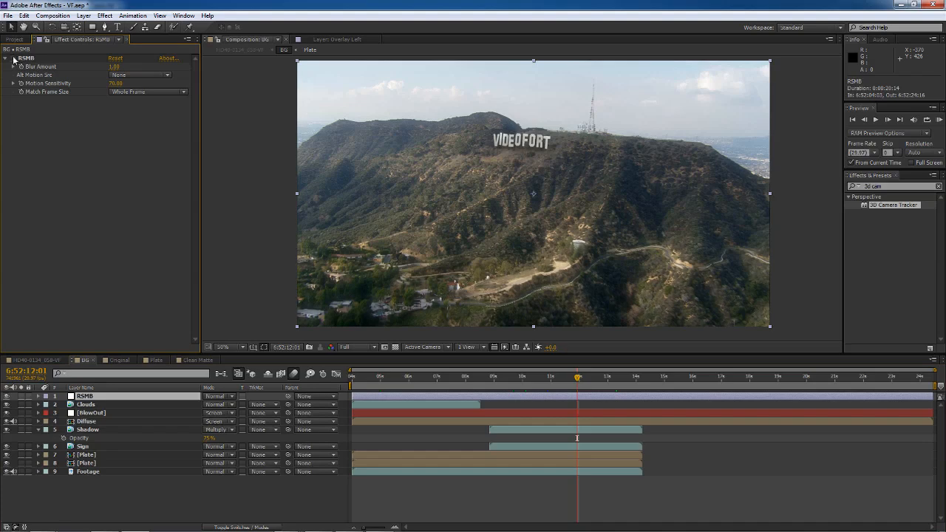
Show the Transition layer's glitch at 6:52:09:11 in the HD40-0134_058-VF composition and collapse the DE_Skew settings.
click(61, 360)
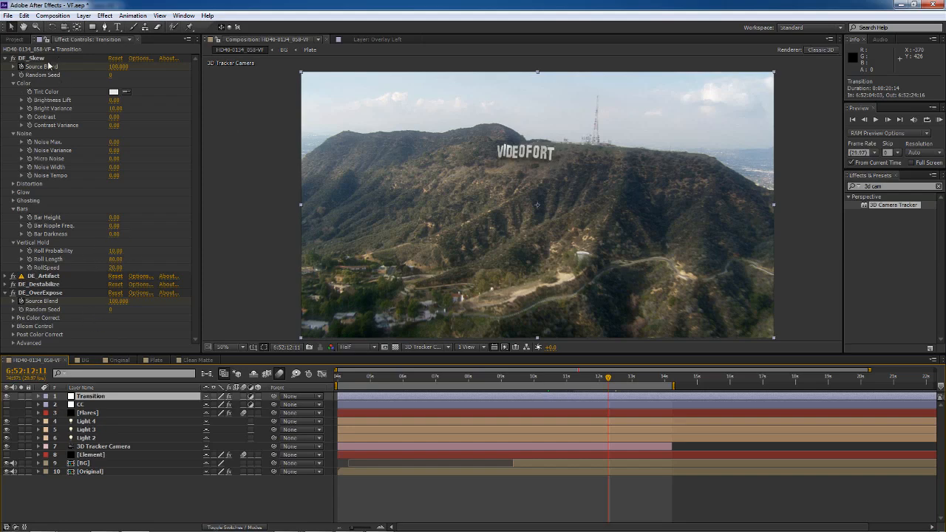
click(510, 378)
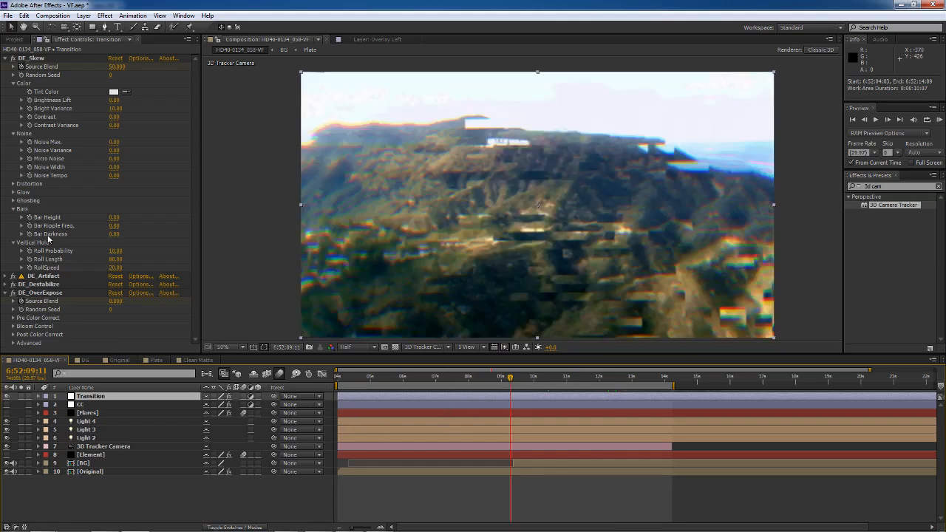
click(6, 58)
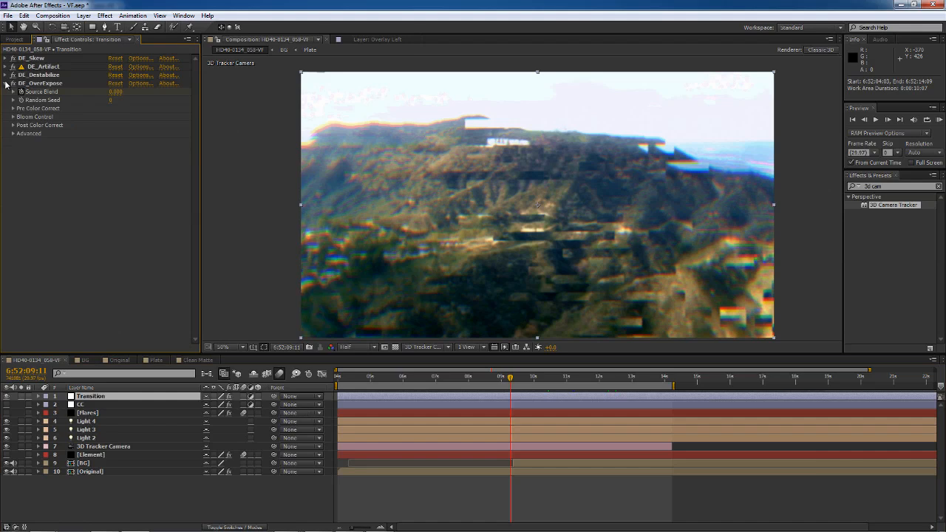
Collapse the DE_OverExpose settings, look into DE_Skew and deselect the Transition layer.
click(5, 83)
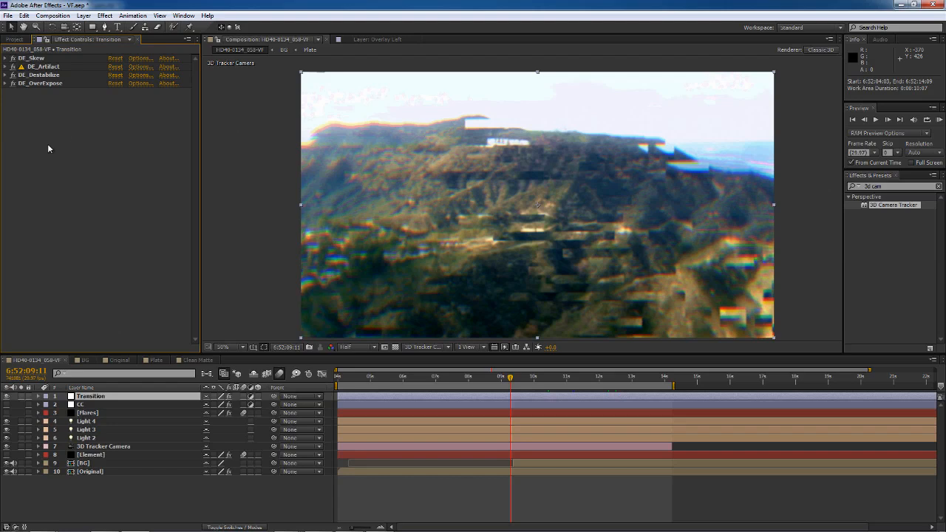
click(6, 57)
click(6, 58)
click(67, 169)
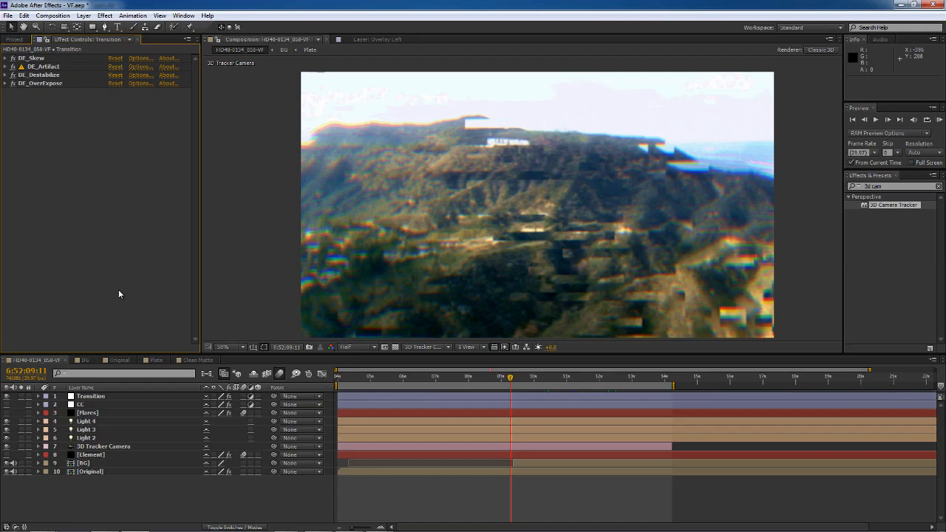
Switch off DE_OverExpose, DE_Destabilize and DE_Skew to isolate DE_Artifact, and expand the DE_Artifact settings.
click(12, 83)
click(12, 75)
click(11, 58)
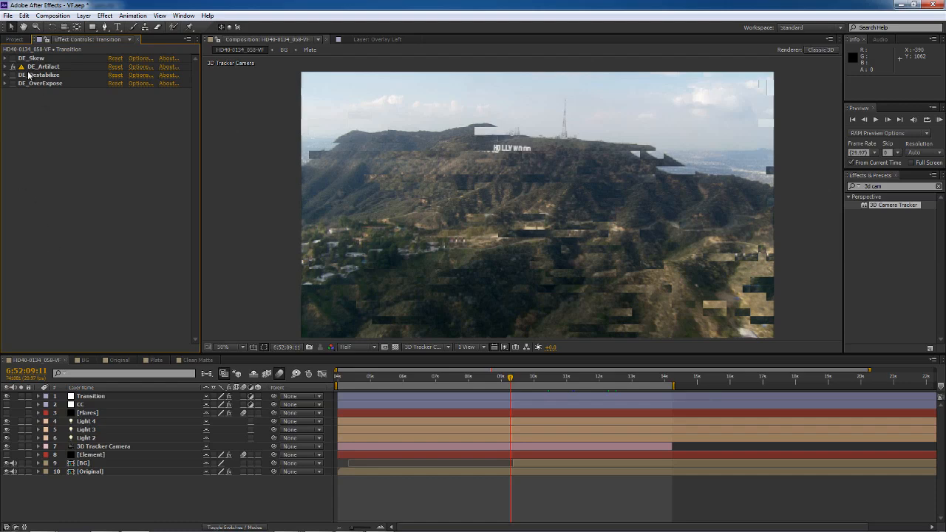
click(5, 67)
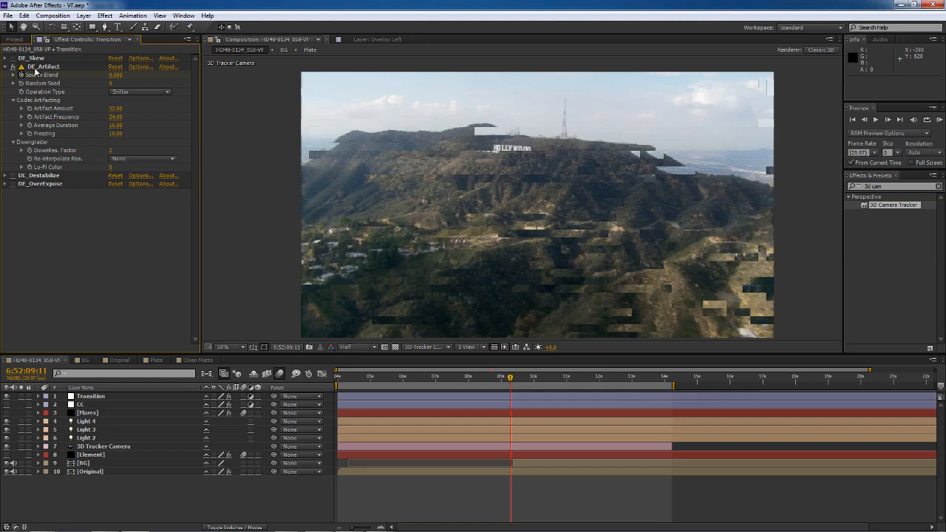
Try the JPG noise and Normal operation types for DE_Artifact and set it back to Shifter.
click(39, 67)
click(151, 92)
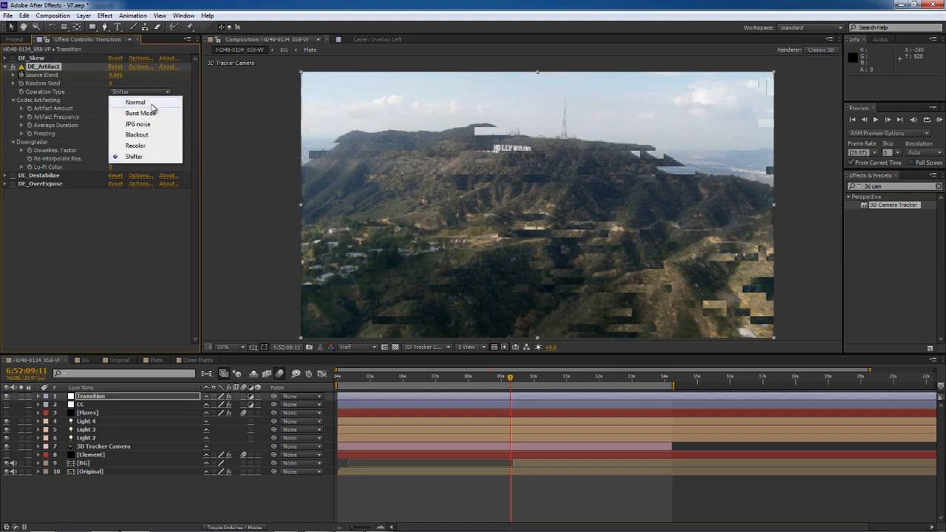
click(151, 121)
click(145, 91)
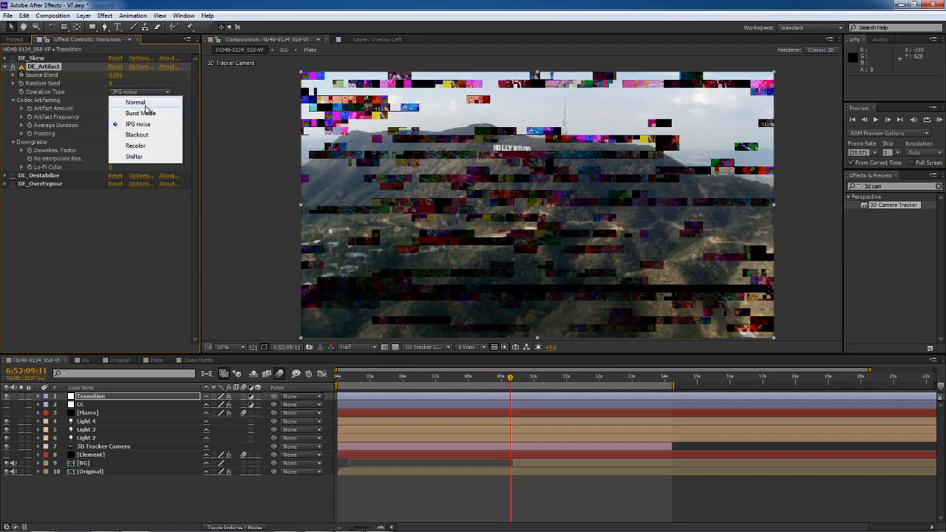
click(143, 99)
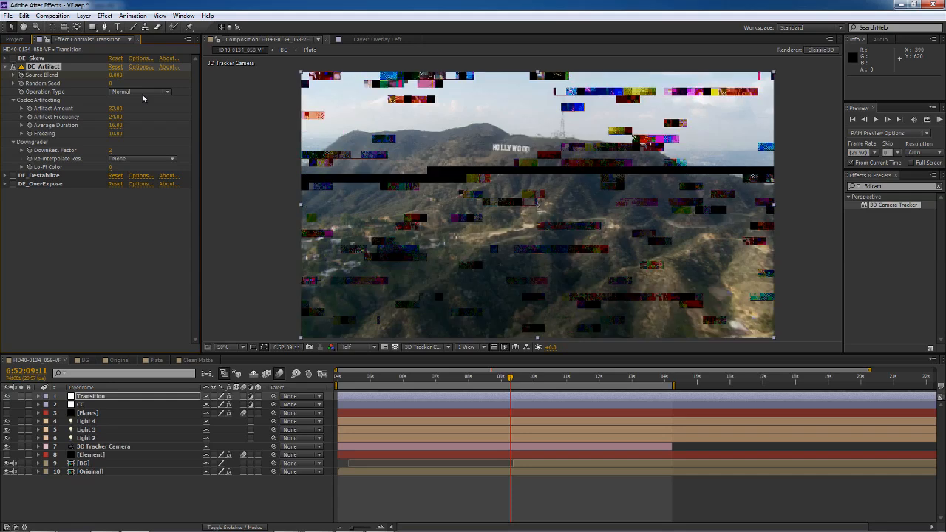
click(142, 94)
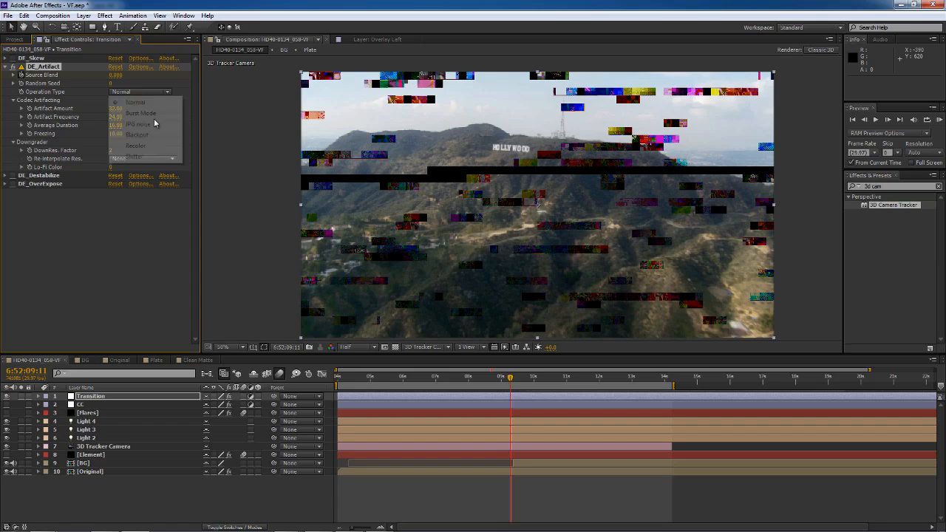
click(143, 156)
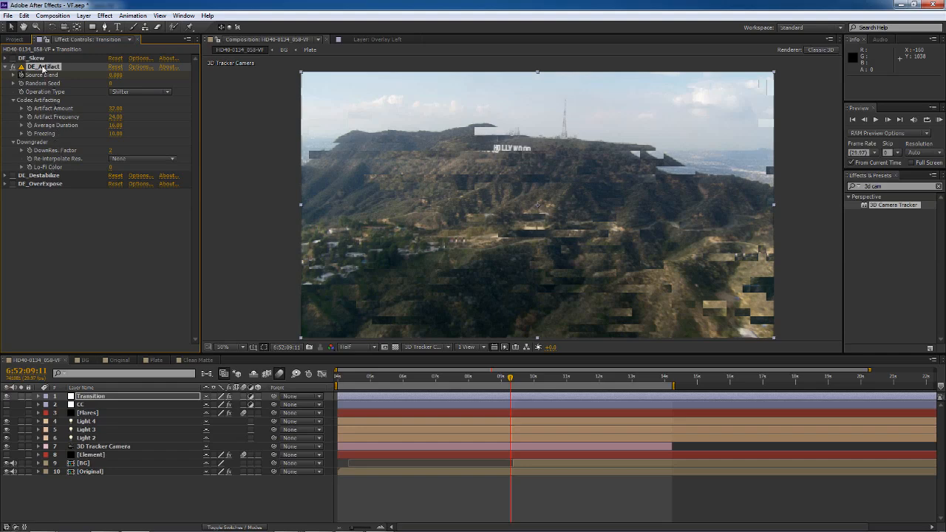
Switch off DE_Artifact, switch on DE_Skew and inspect the Hollywood sign up close with only DE_Skew applied.
click(13, 67)
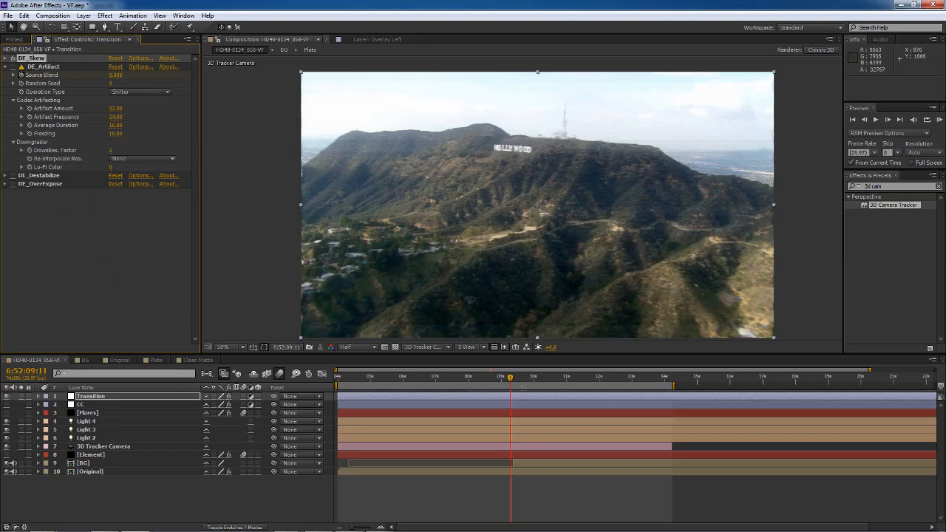
scroll(339, 172, up, 1)
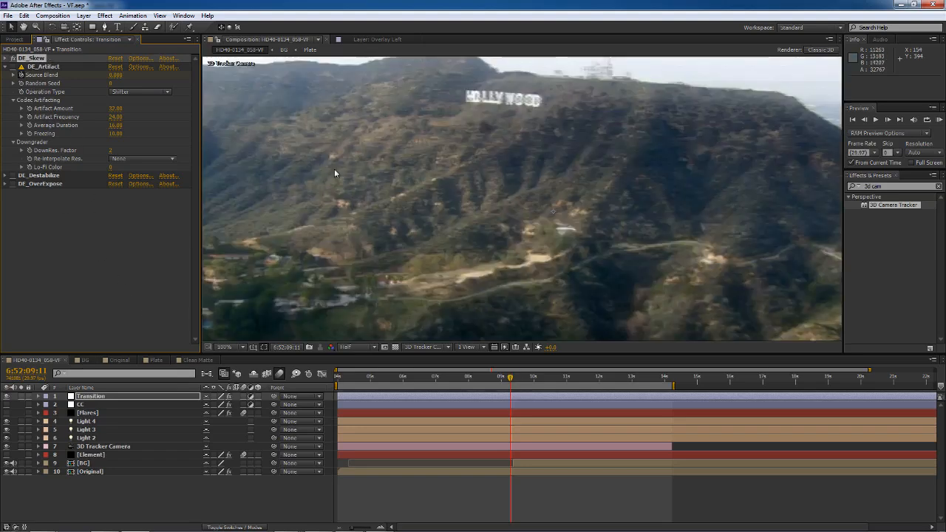
scroll(415, 159, down, 1)
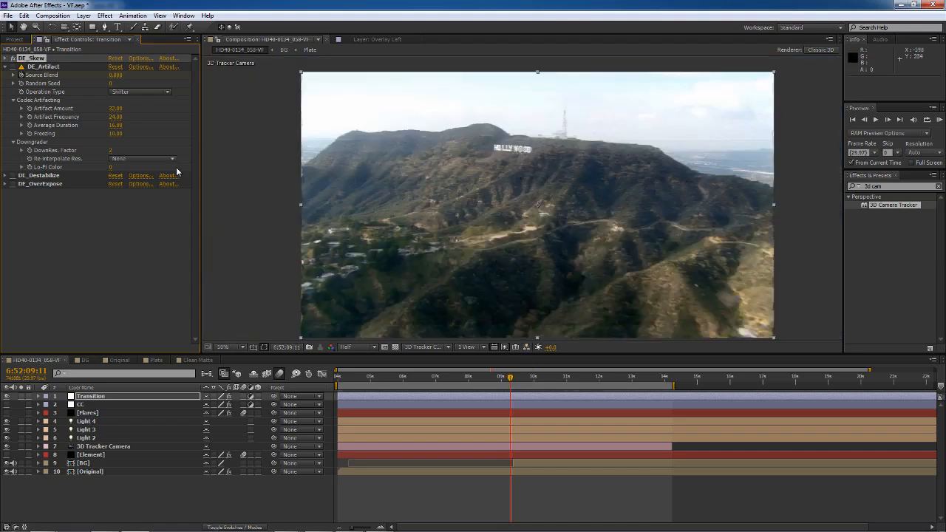
Switch DE_Artifact back on, collapse its settings and inspect the shot up close with DE_Skew and DE_Artifact combined.
click(13, 66)
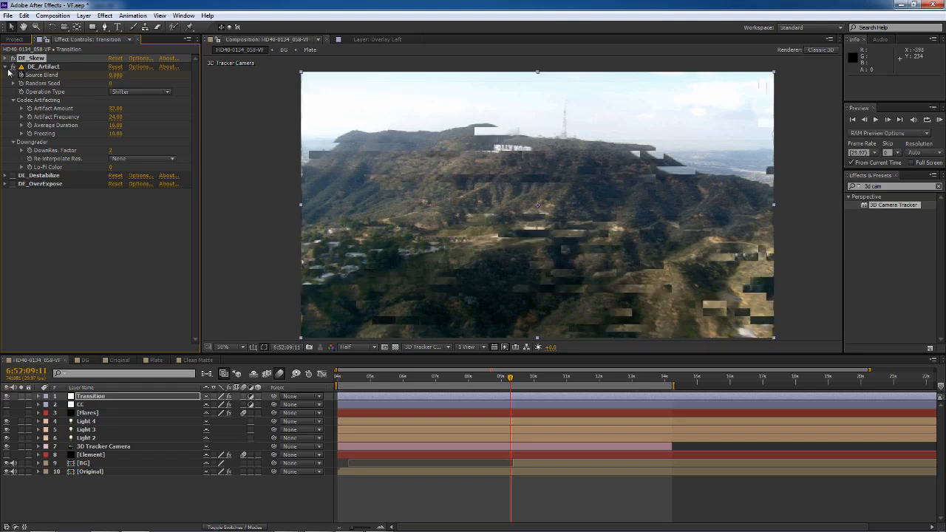
click(5, 67)
click(6, 58)
click(6, 58)
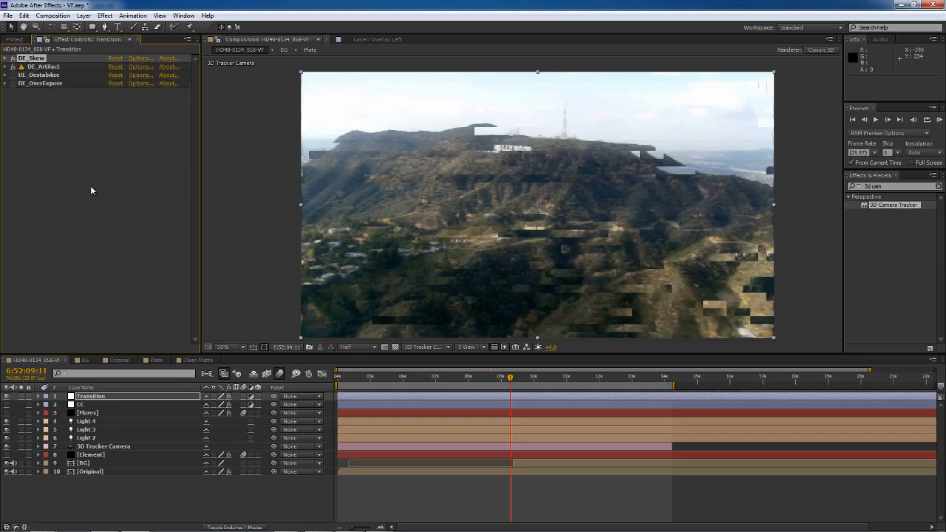
scroll(318, 181, up, 2)
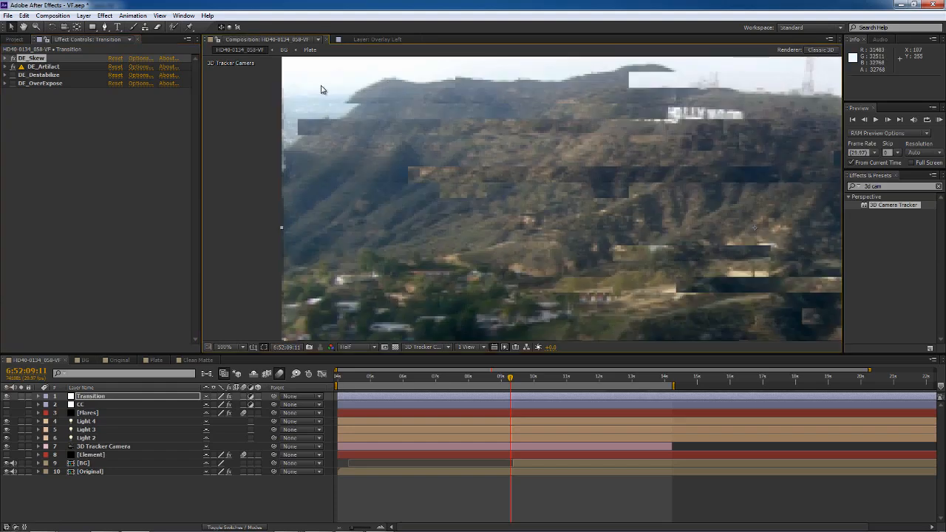
drag(586, 244, 425, 262)
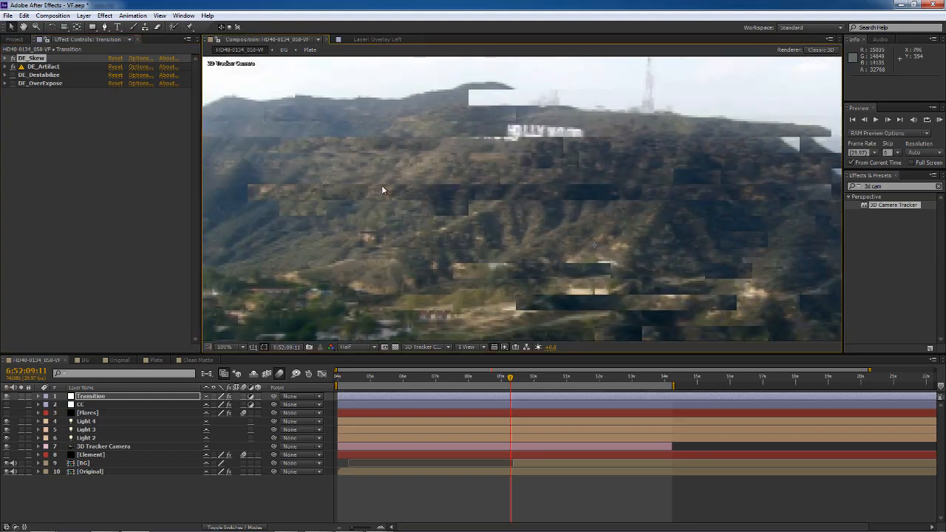
drag(383, 191, 457, 200)
scroll(459, 199, down, 3)
scroll(457, 191, up, 3)
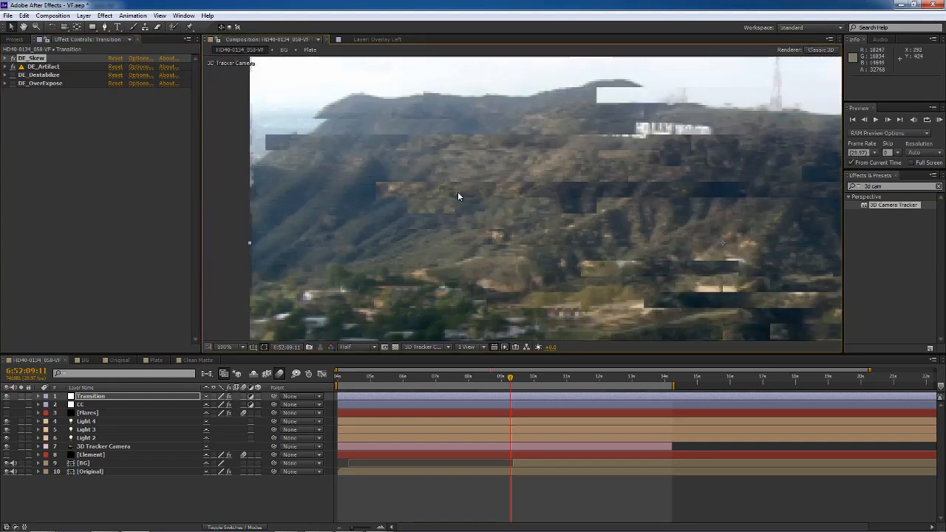
Switch on the DE_Destabilize effect and view how it distorts the hillside and the sign.
click(41, 75)
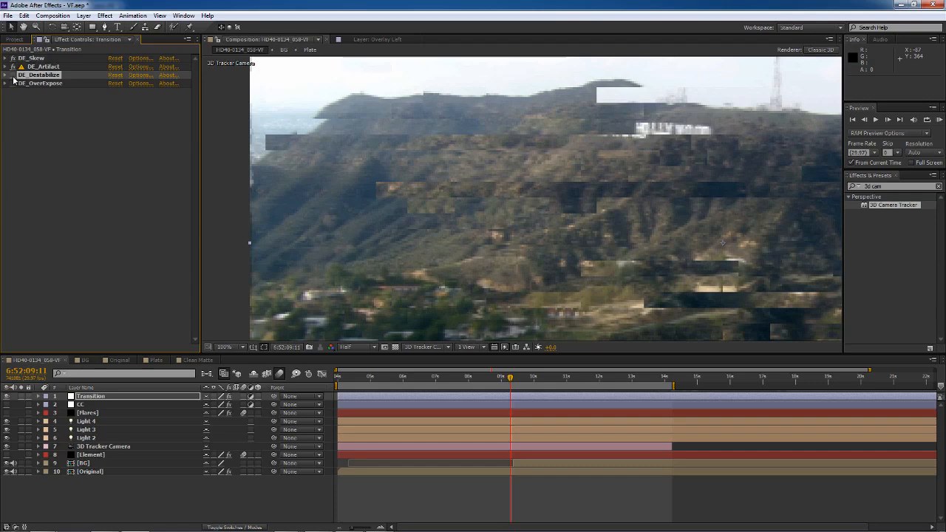
click(13, 75)
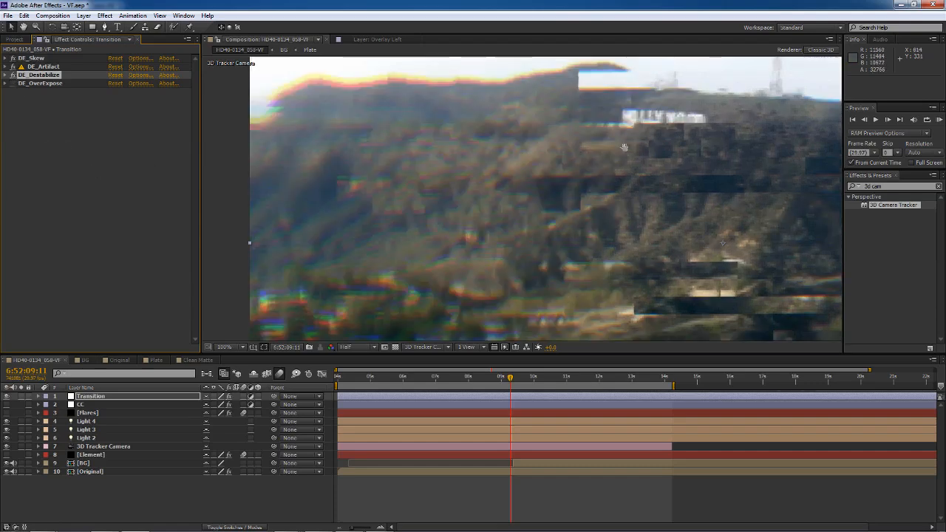
middle_drag(496, 180, 504, 179)
scroll(559, 209, up, 1)
middle_drag(559, 209, 494, 146)
scroll(459, 170, down, 2)
scroll(458, 166, up, 1)
drag(525, 151, 596, 151)
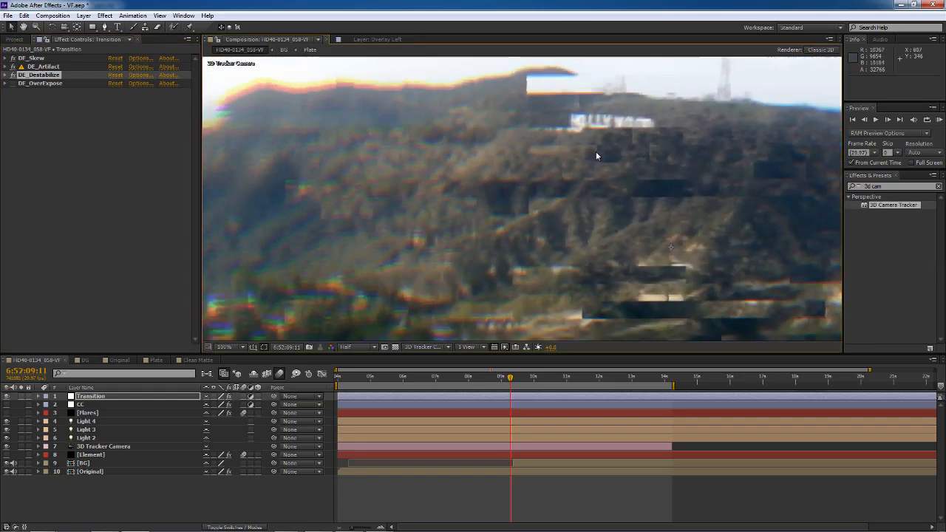
drag(427, 172, 458, 152)
middle_drag(458, 153, 411, 133)
scroll(458, 152, down, 1)
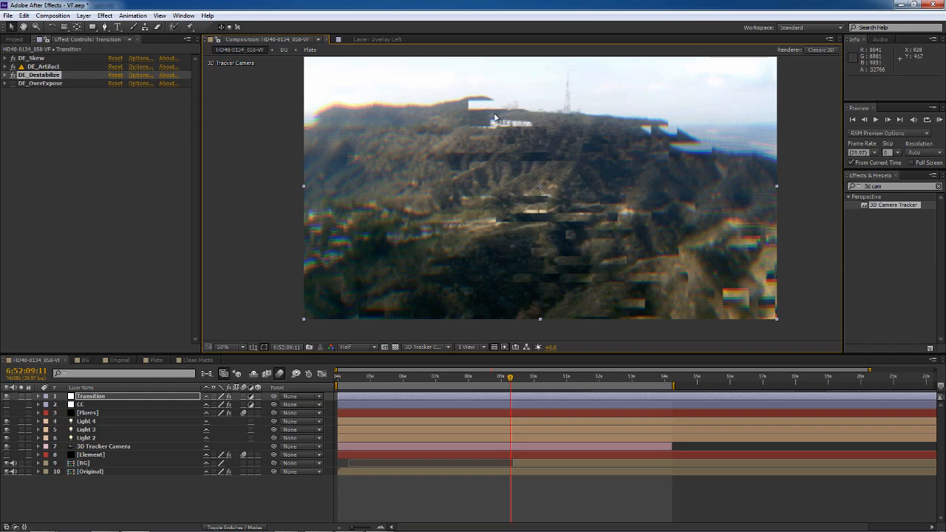
Examine the DE_Destabilize distortion along the ridge and around the sign at 200% magnification.
scroll(727, 269, up, 4)
middle_drag(727, 269, 756, 289)
middle_drag(559, 64, 587, 205)
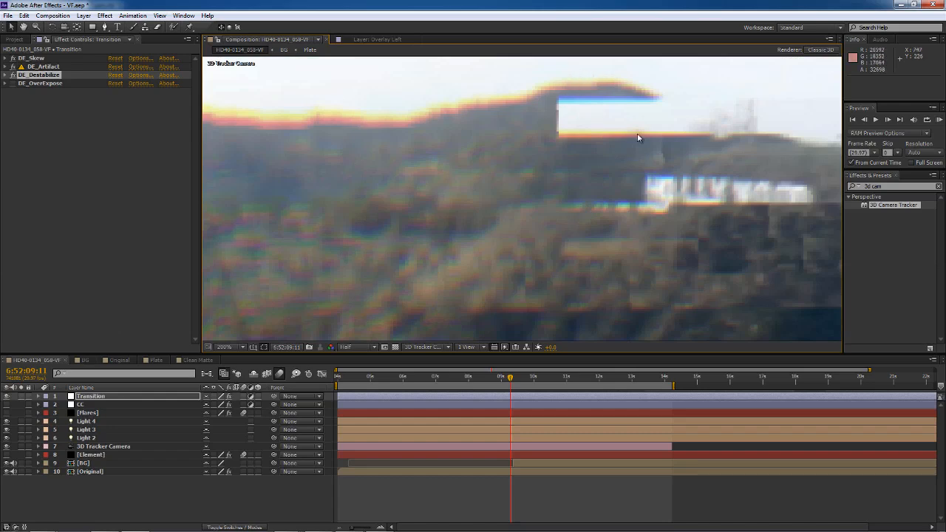
scroll(637, 133, down, 2)
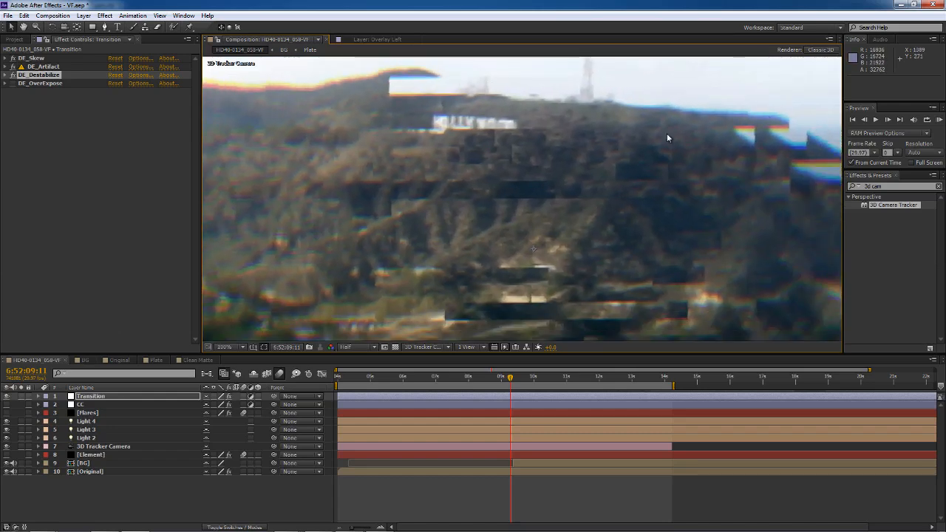
Switch on the DE_OverExpose effect and view the whole frame with all four glitch effects.
click(50, 85)
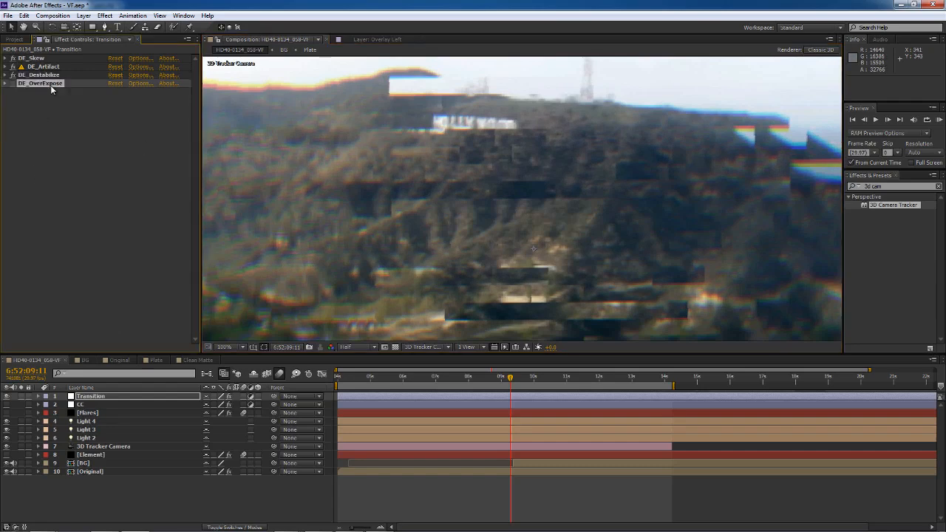
scroll(450, 154, down, 2)
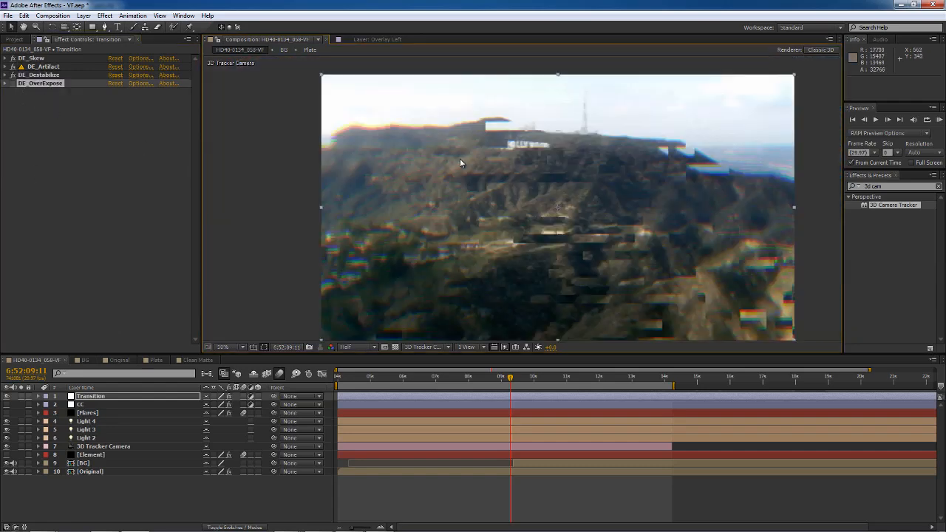
middle_drag(428, 140, 435, 145)
scroll(433, 145, down, 2)
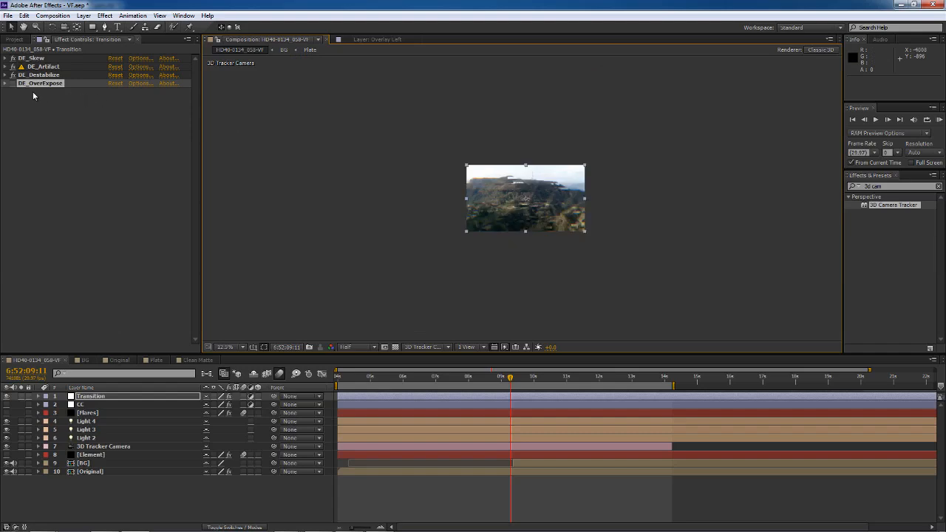
scroll(543, 133, up, 3)
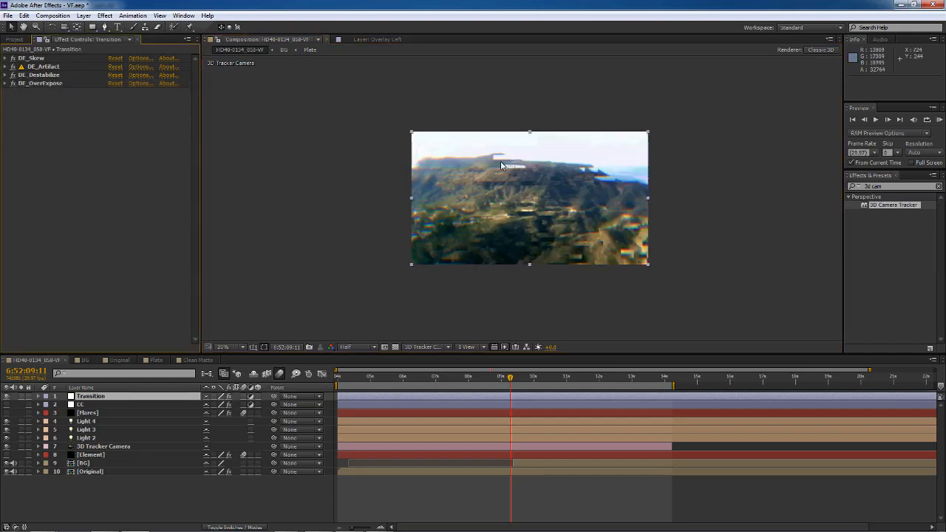
middle_drag(430, 167, 464, 164)
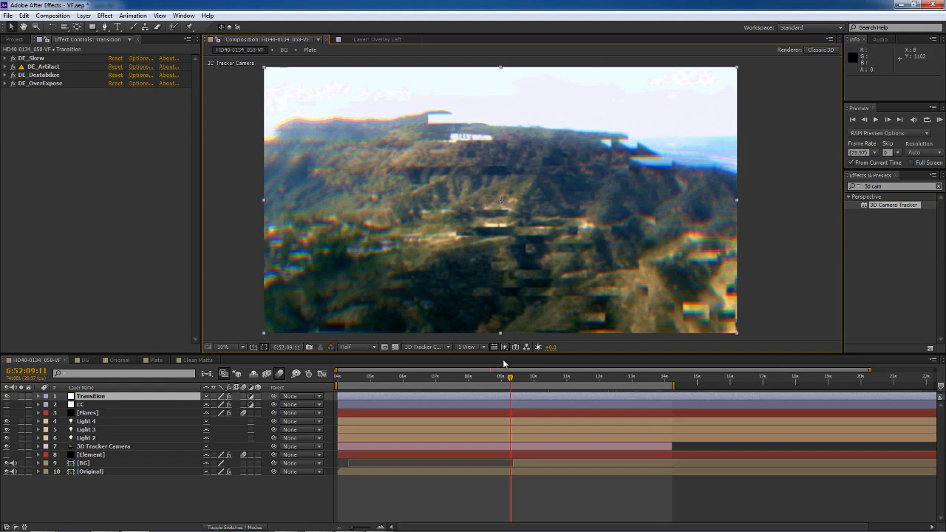
Reveal the Source Blend keyframes of the Transition layer's four effects in the timeline.
click(148, 399)
key(t)
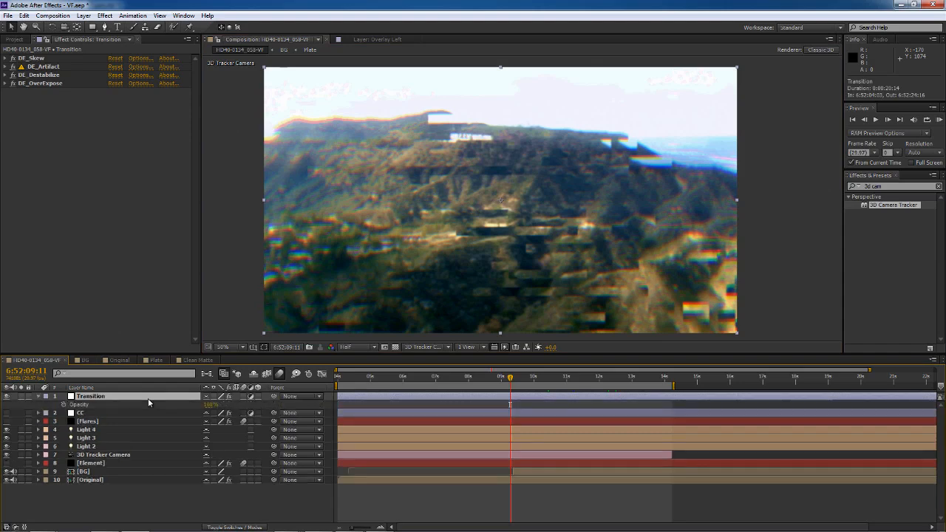
key(u)
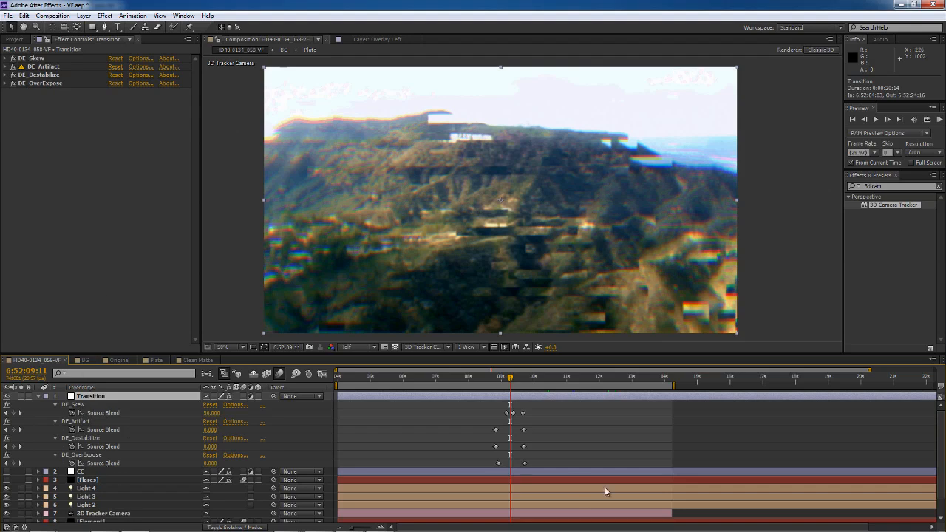
Move the current time to 6:52:09:27, past the last transition keyframes, and collapse the Transition layer's properties.
drag(511, 380, 529, 385)
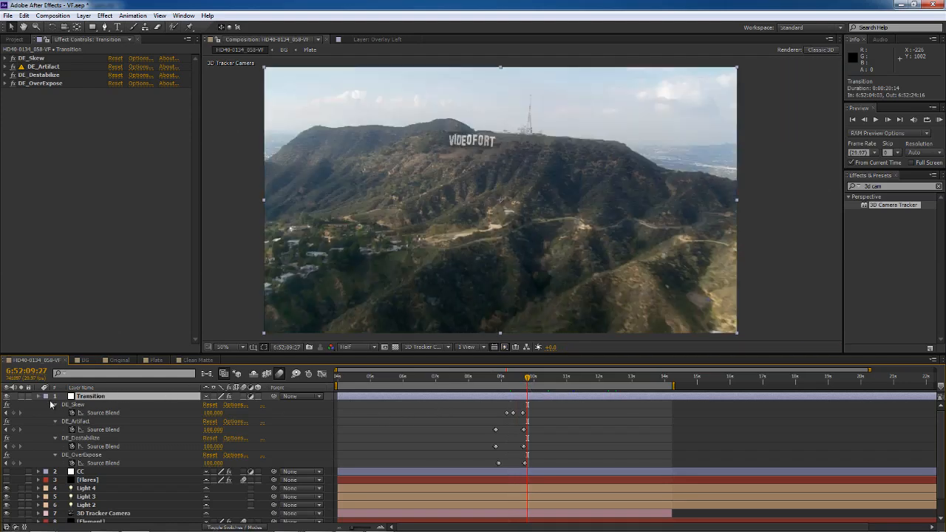
click(39, 397)
click(111, 483)
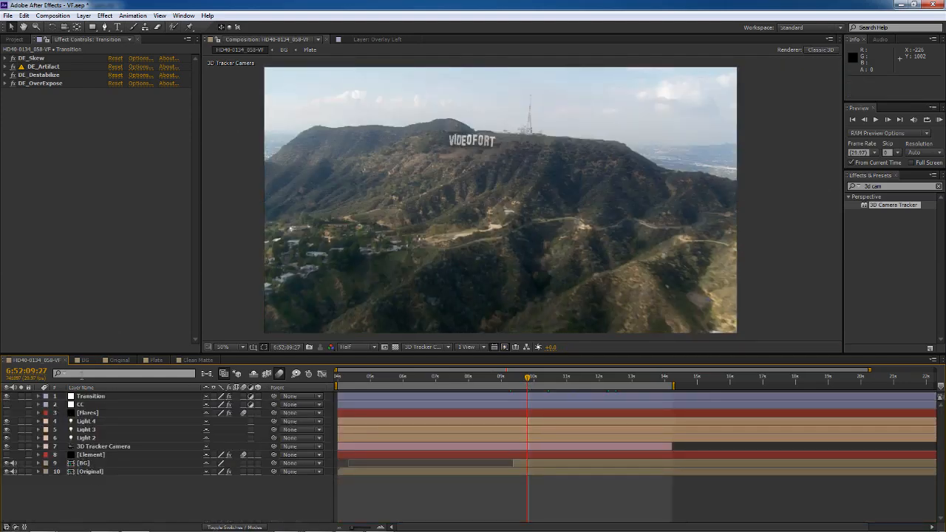
Look at the Plate and Clean Matte compositions and return to the HD40-0134_058-VF composition.
click(156, 360)
click(196, 360)
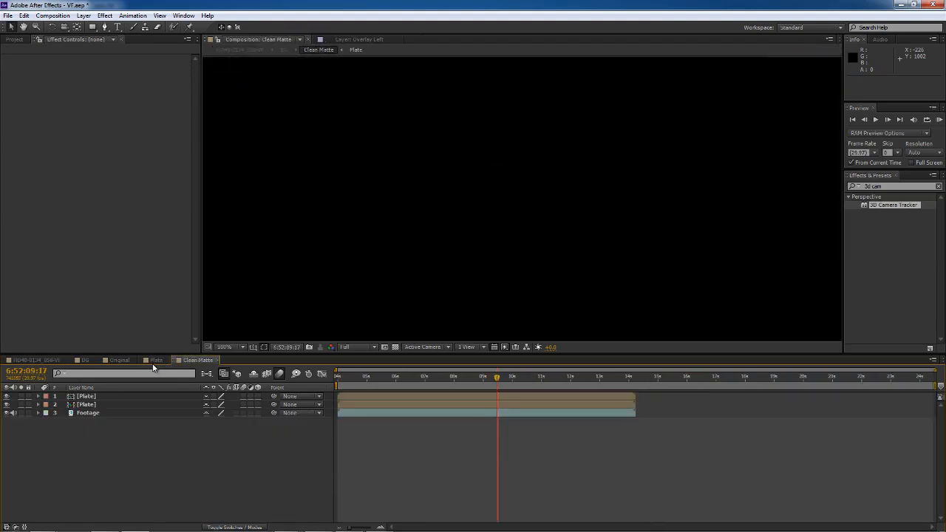
click(37, 361)
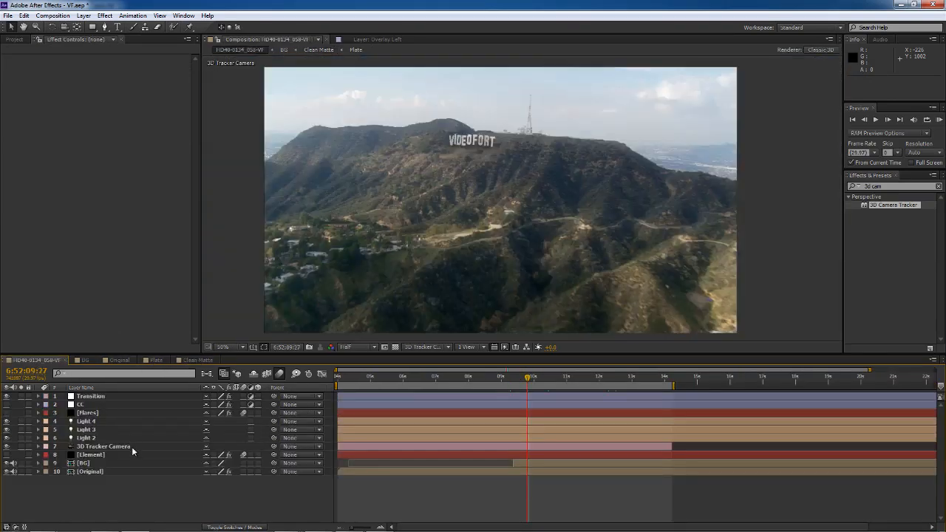